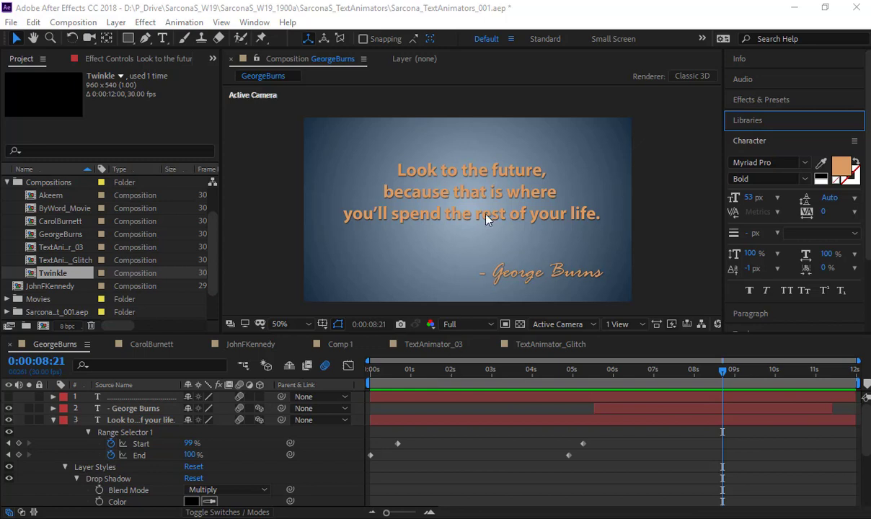
Preview the GeorgeBurns composition's text animation from the beginning.
key(Home)
key(space)
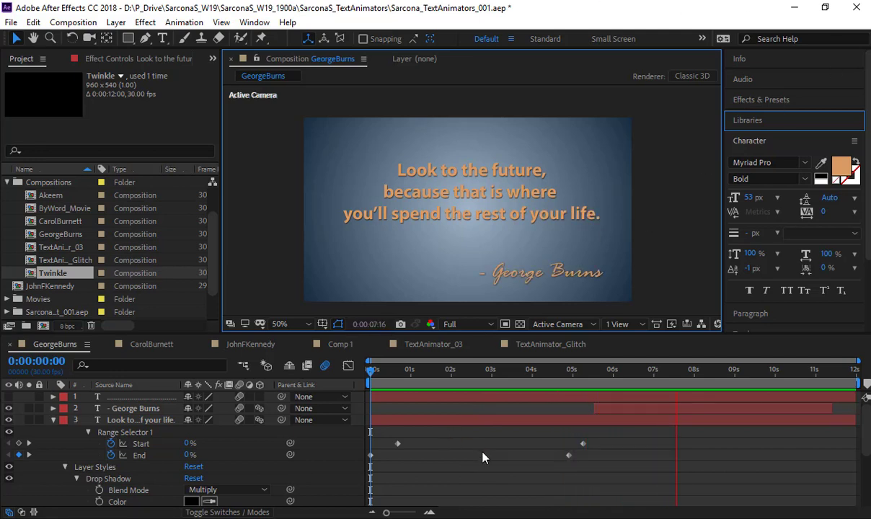
key(space)
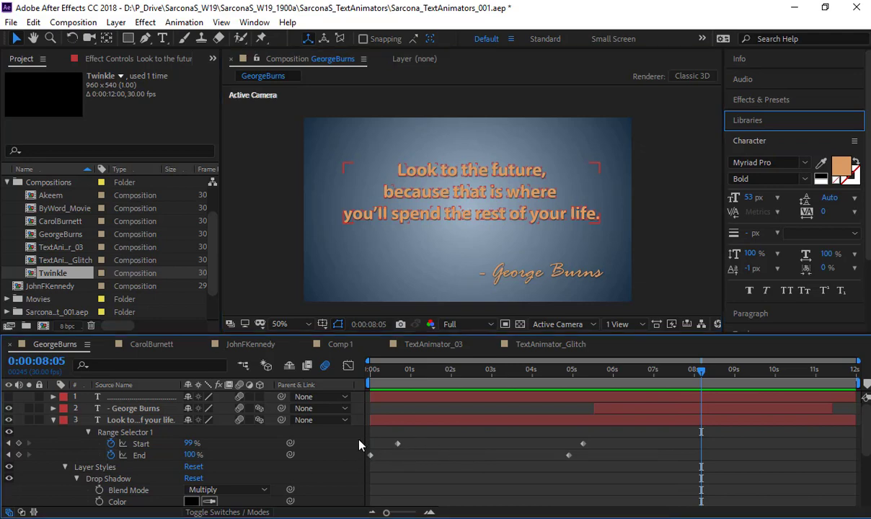
Switch to Comp 1, delete Animator 1 from the dotted text layer, and collapse the layer's property groups.
click(343, 349)
click(267, 447)
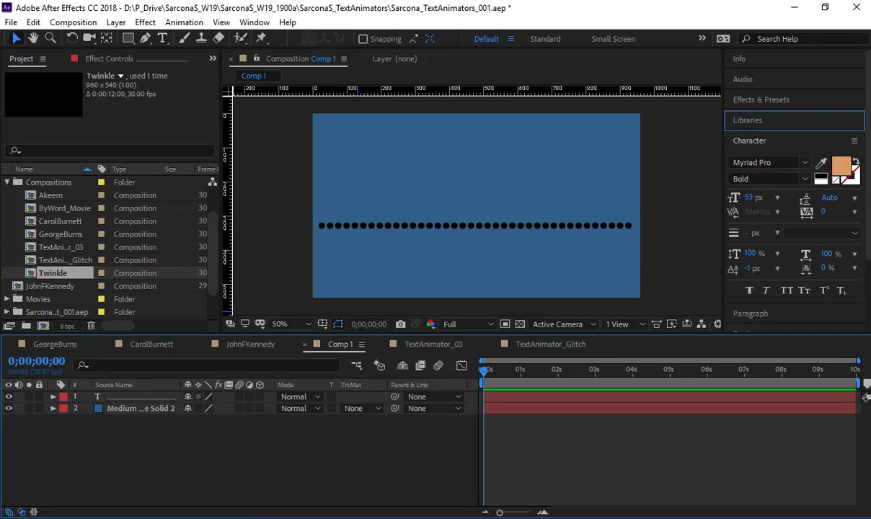
click(127, 408)
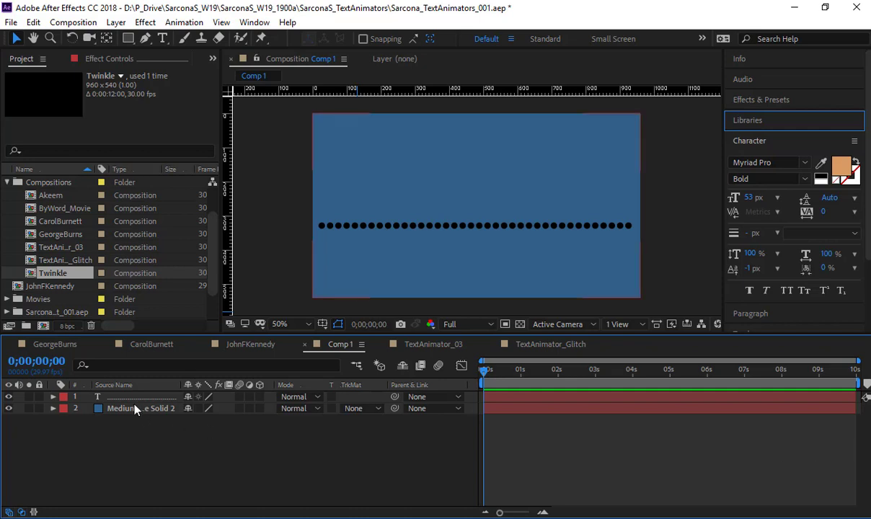
click(108, 397)
click(52, 397)
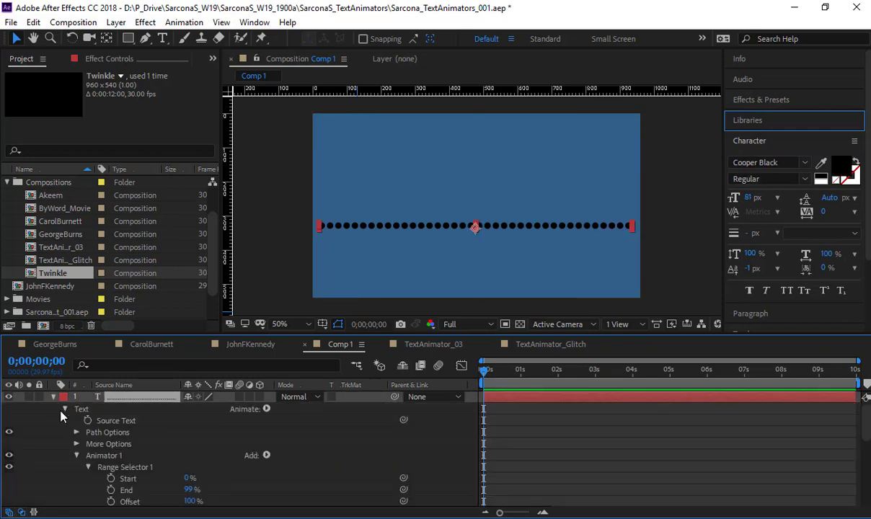
click(101, 455)
key(Delete)
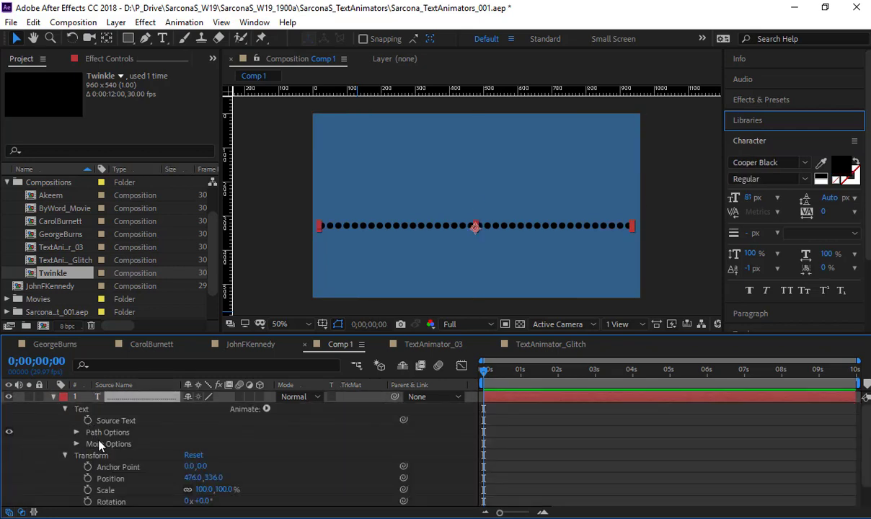
click(64, 409)
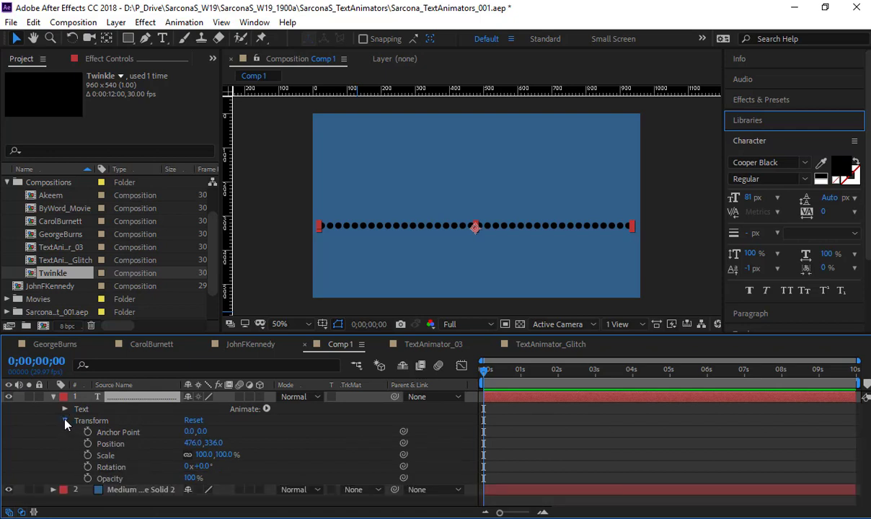
click(65, 420)
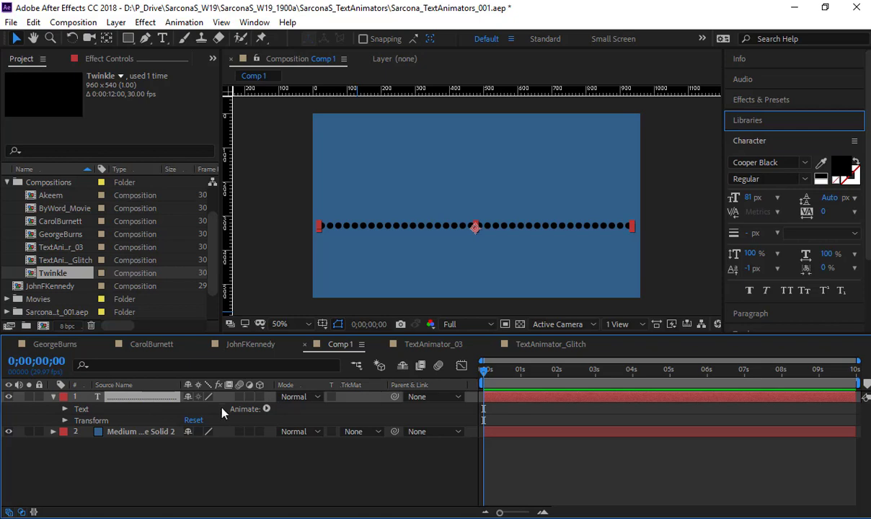
Add a Scale animator to the dotted text layer and expand its range selector in an enlarged timeline.
click(266, 409)
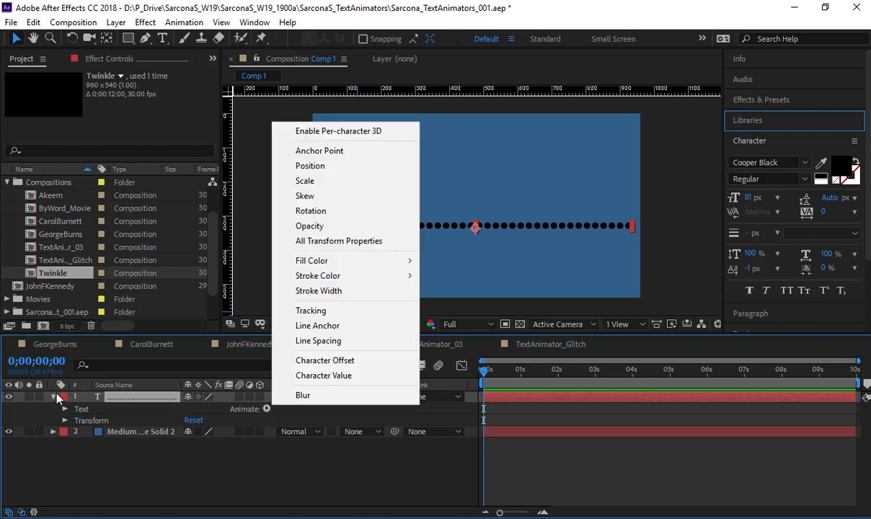
click(58, 399)
click(266, 409)
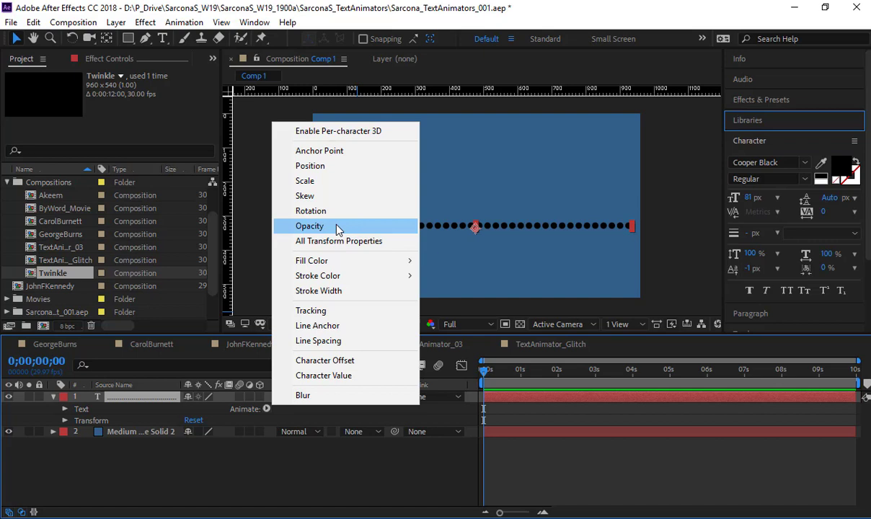
click(328, 182)
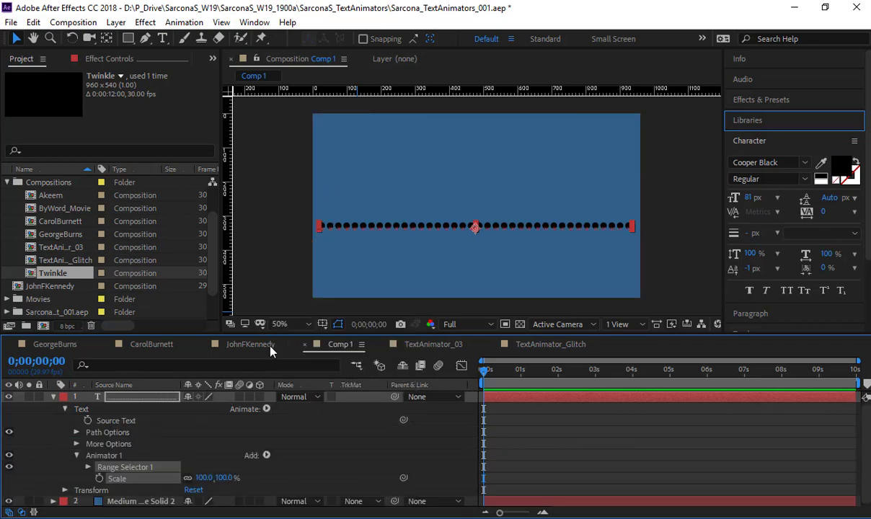
drag(272, 330, 278, 238)
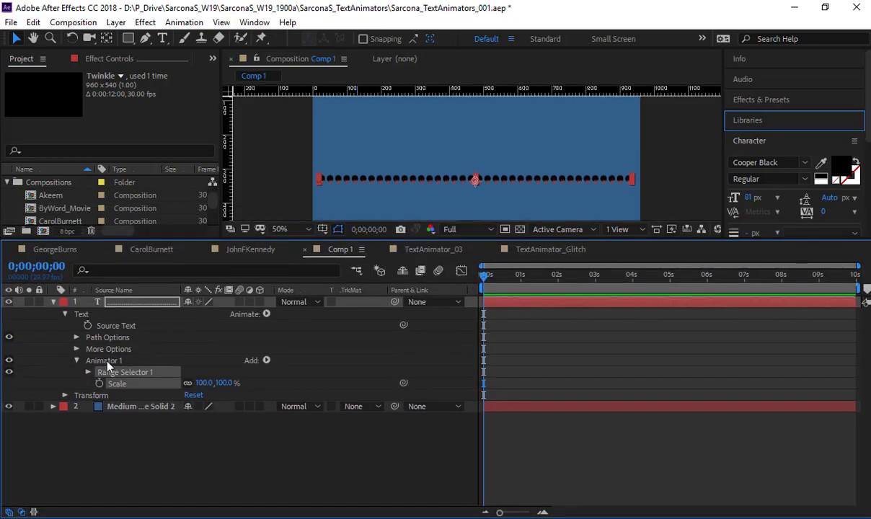
click(88, 372)
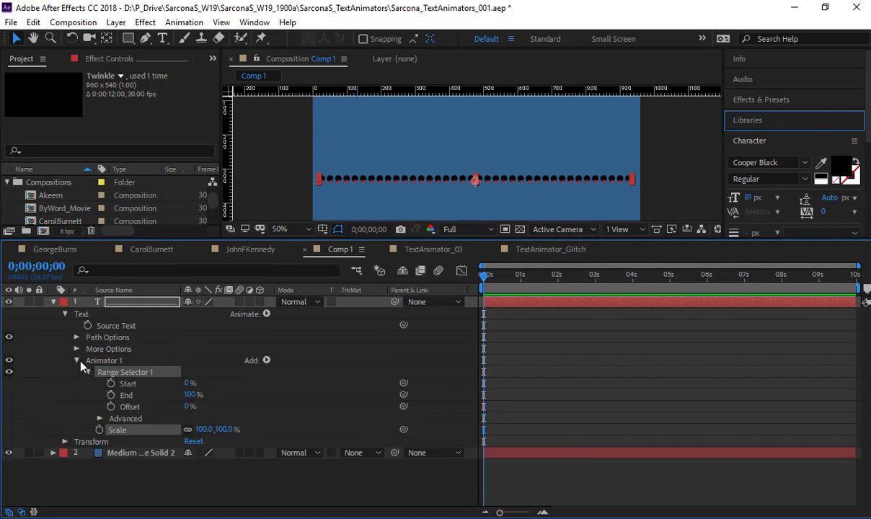
Examine Animator 1's structure: the range selector's Start, End, Offset and Advanced entries and the Scale property.
click(77, 360)
click(77, 360)
click(88, 372)
click(88, 372)
click(127, 396)
click(129, 407)
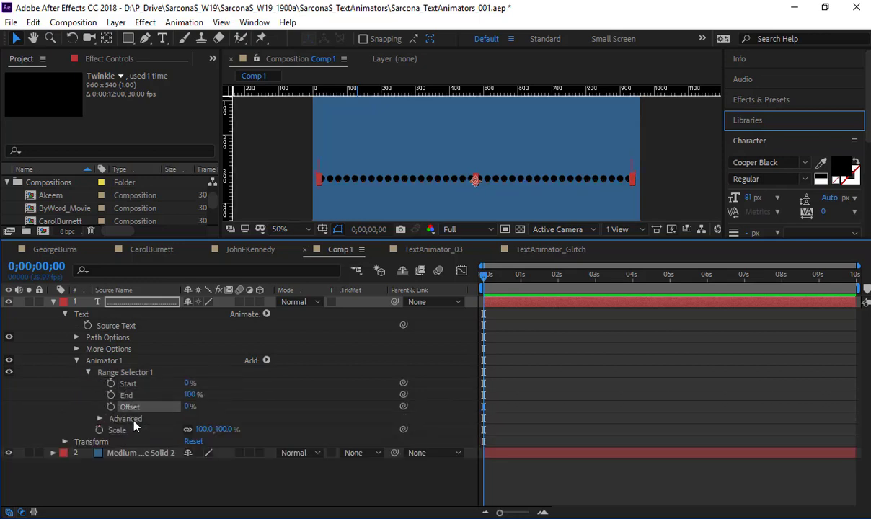
click(133, 422)
click(151, 432)
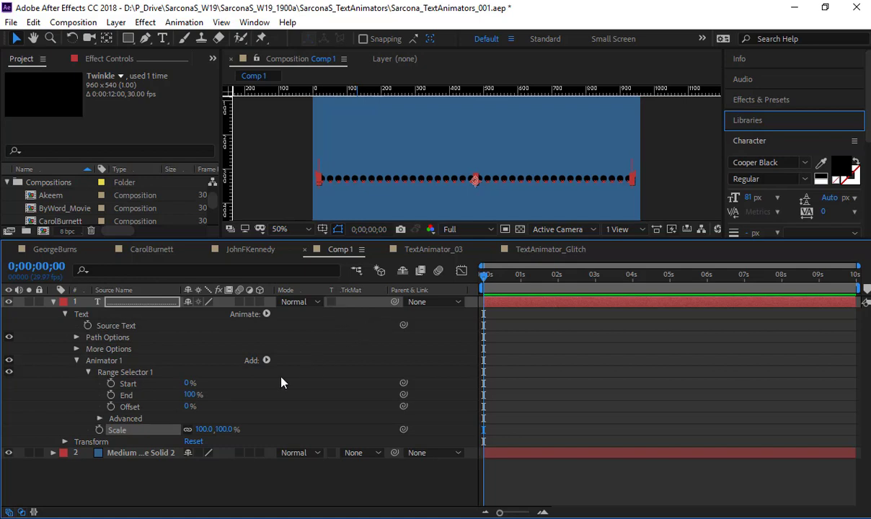
Set Animator 1's Scale to 0% on the dotted text layer.
click(204, 428)
text(0)
key(Return)
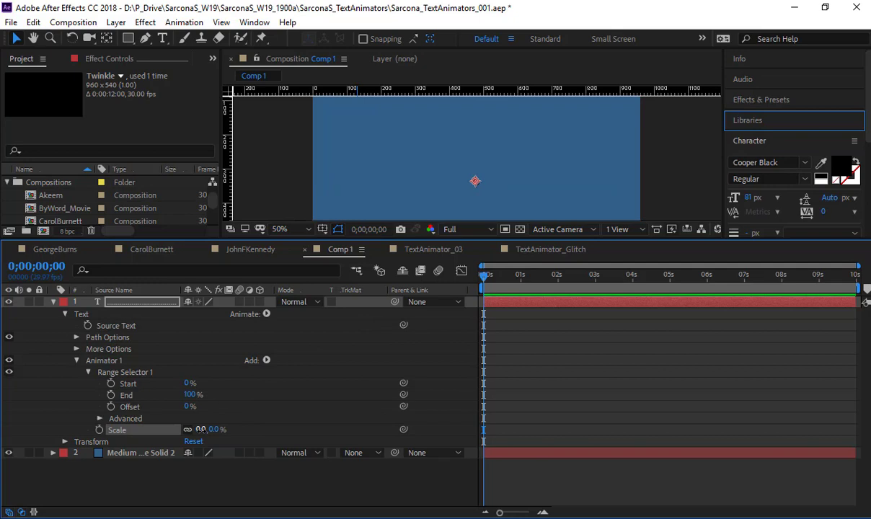
Raise the range selector's Start to 58% and inspect the last full-size dots up close.
click(128, 383)
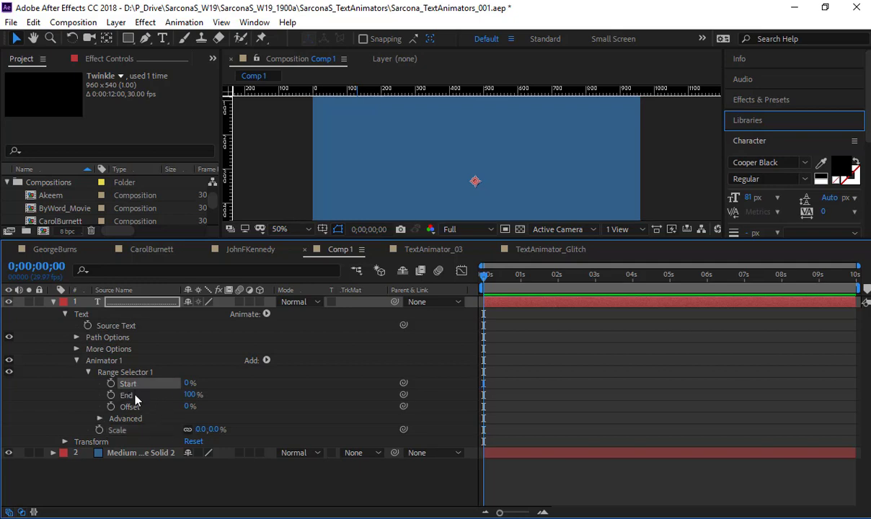
click(129, 395)
click(135, 406)
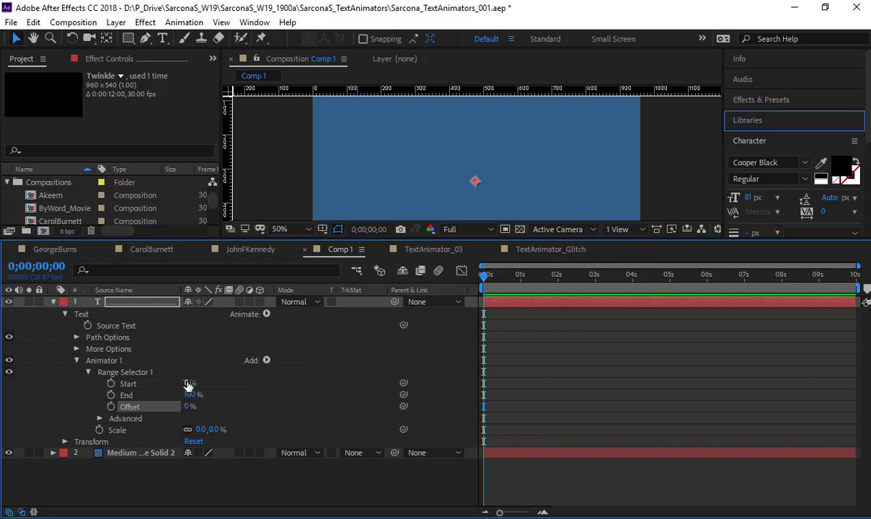
drag(188, 384, 228, 382)
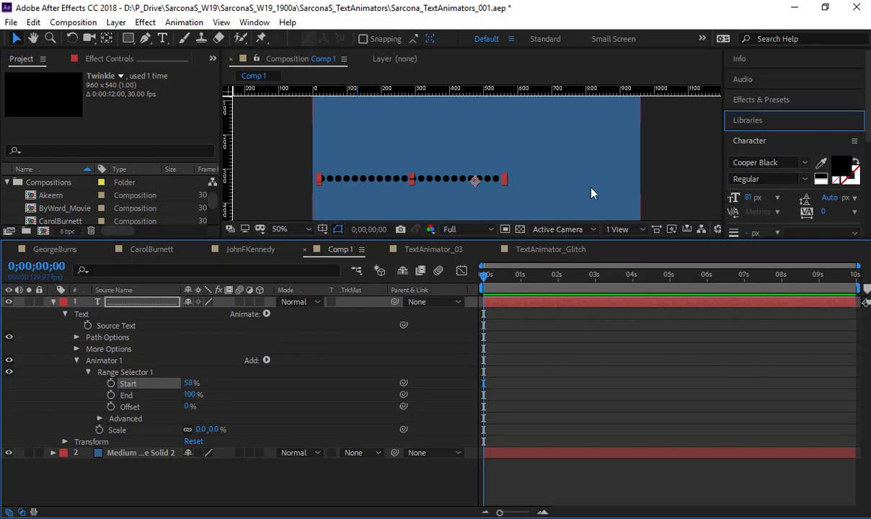
scroll(569, 193, up, 2)
key(space)
drag(568, 190, 353, 205)
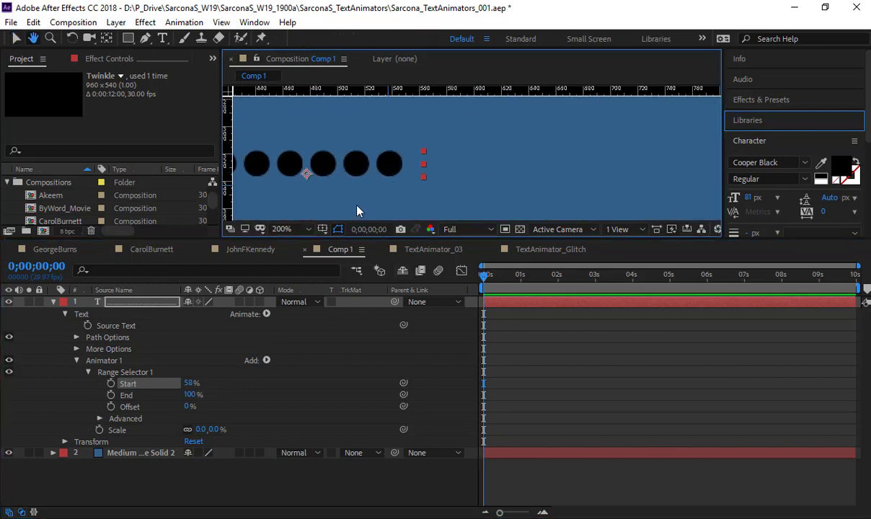
Raise the range selector's Start to 100% and bring the whole row of dots back into view.
drag(192, 385, 254, 385)
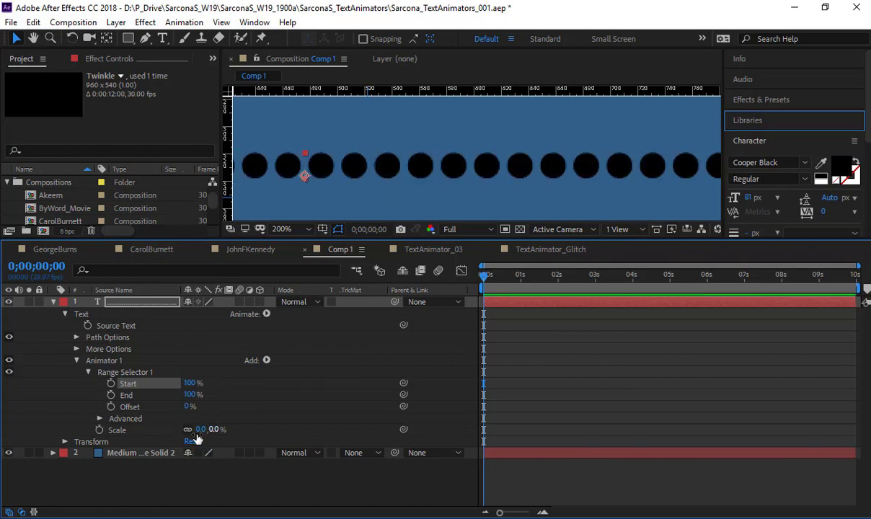
click(119, 430)
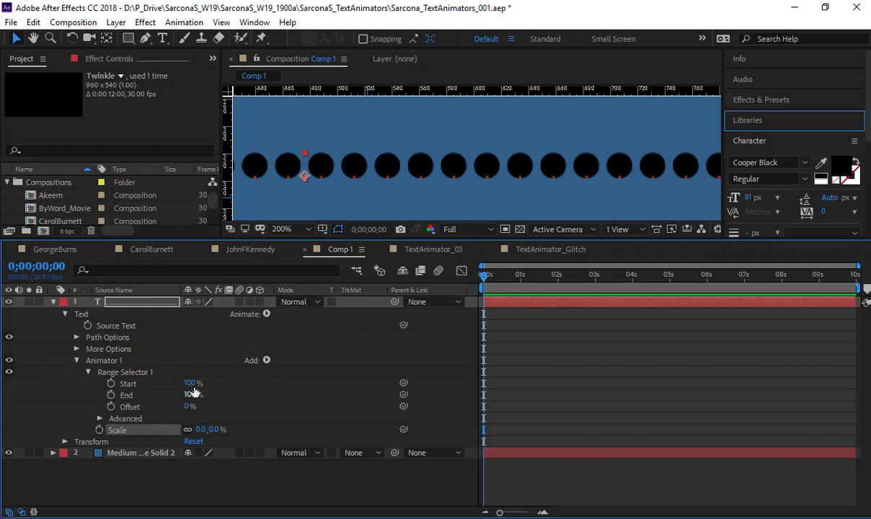
drag(189, 383, 223, 394)
scroll(309, 223, down, 1)
scroll(352, 178, down, 1)
key(space)
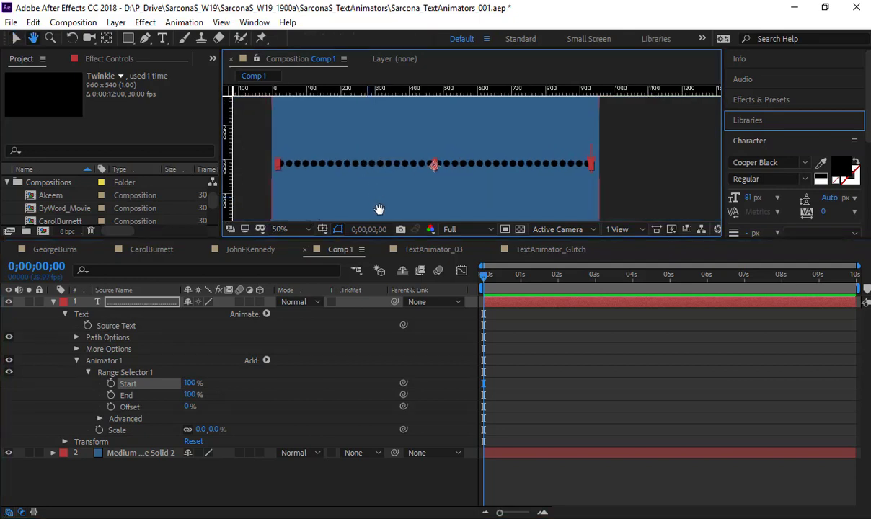
drag(379, 209, 390, 250)
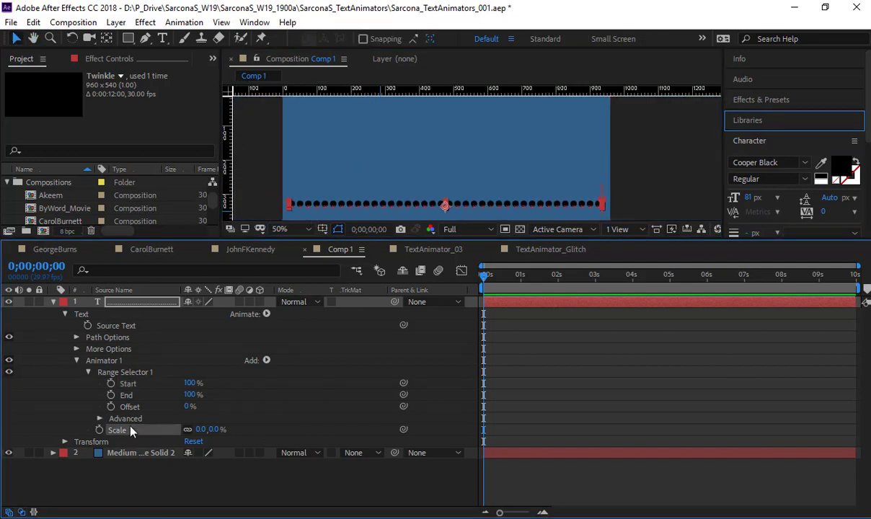
Delete the Scale property from Animator 1 and return the range selector's Start to 0%.
key(Delete)
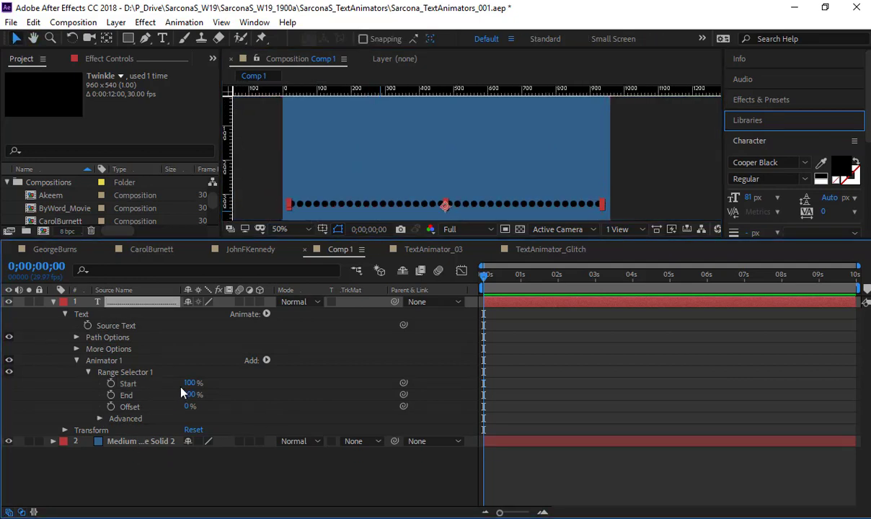
drag(190, 384, 1, 402)
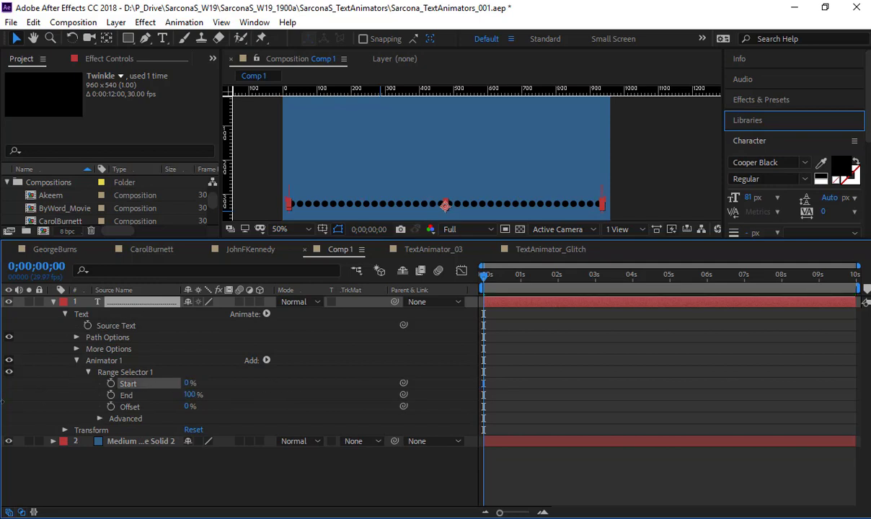
Add a Position property to Animator 1 and set it to 0.0, -254.0, raising the row of dots.
click(266, 360)
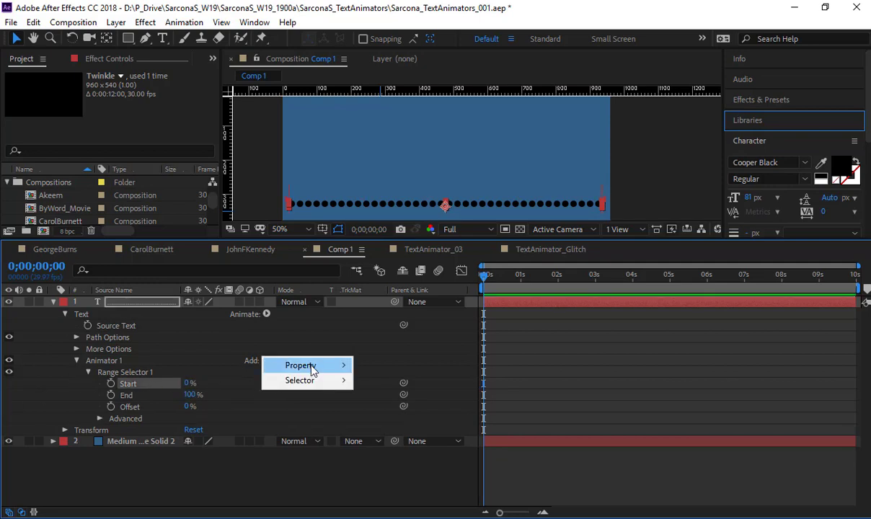
mouse_move(312, 369)
click(268, 317)
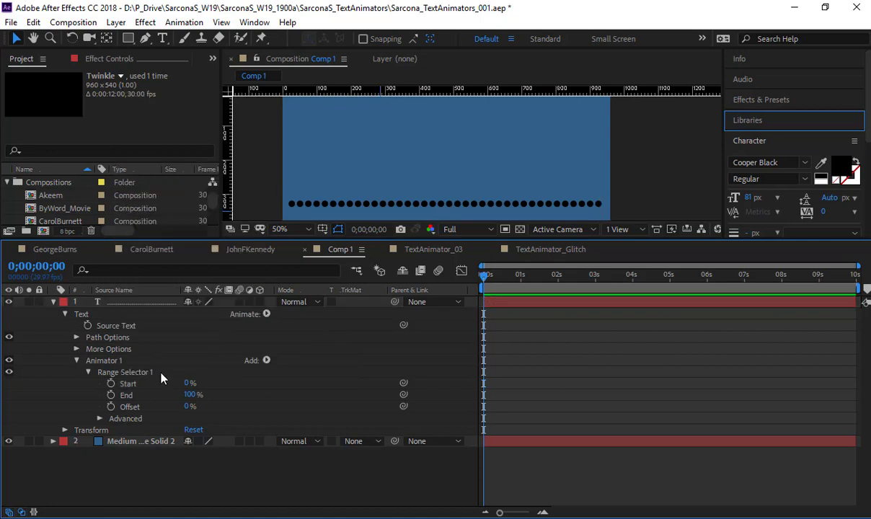
click(104, 360)
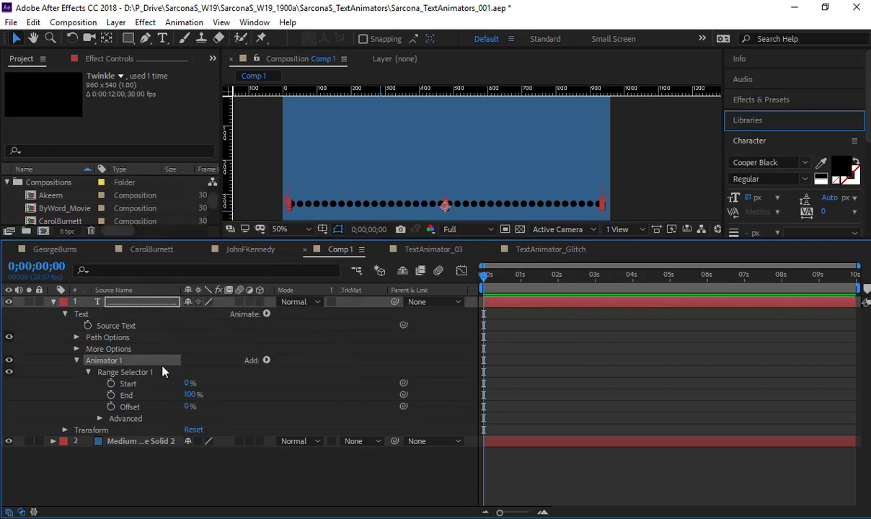
click(266, 360)
mouse_move(306, 365)
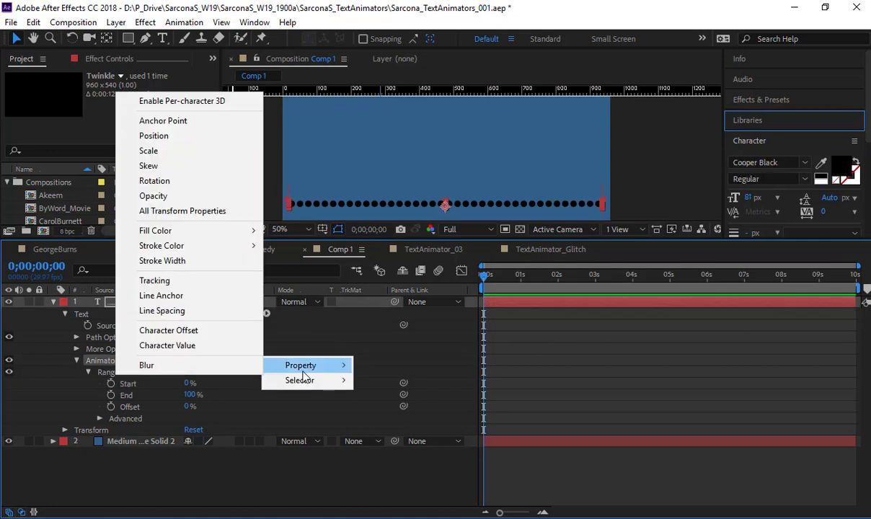
click(176, 136)
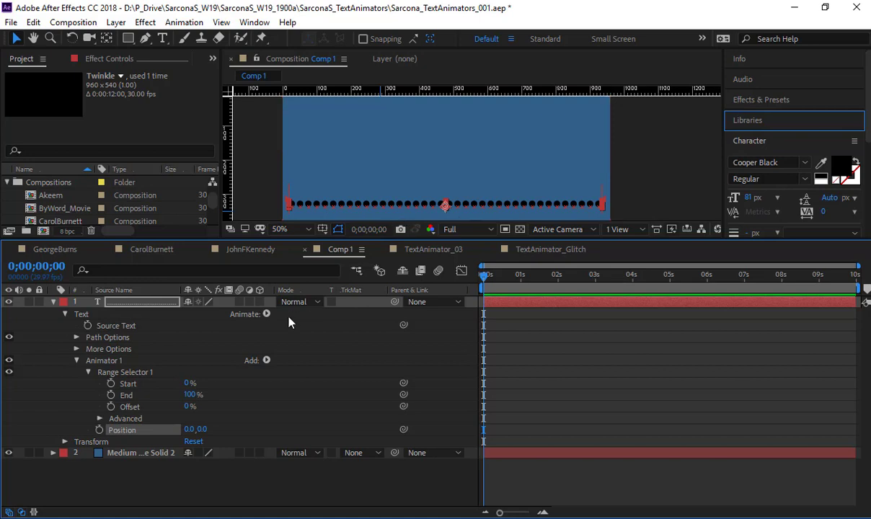
drag(202, 430, 59, 393)
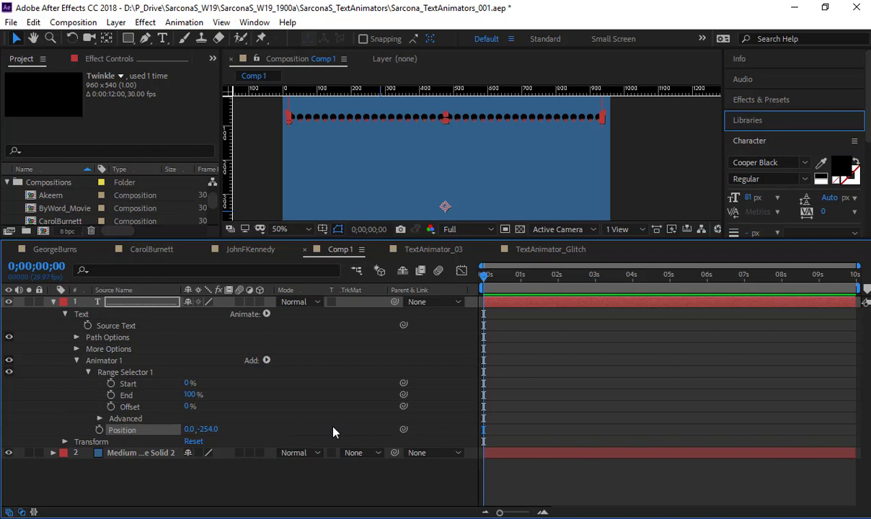
Test the range selector on the Position offset by lowering End to 0% and returning it to 100%.
click(141, 384)
click(152, 396)
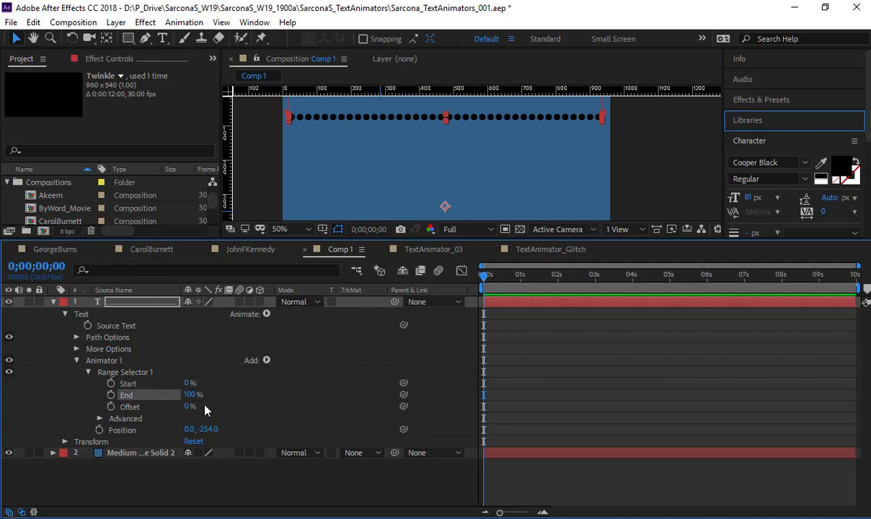
mouse_move(189, 384)
mouse_down()
mouse_move(276, 395)
mouse_move(174, 389)
mouse_move(152, 398)
mouse_up()
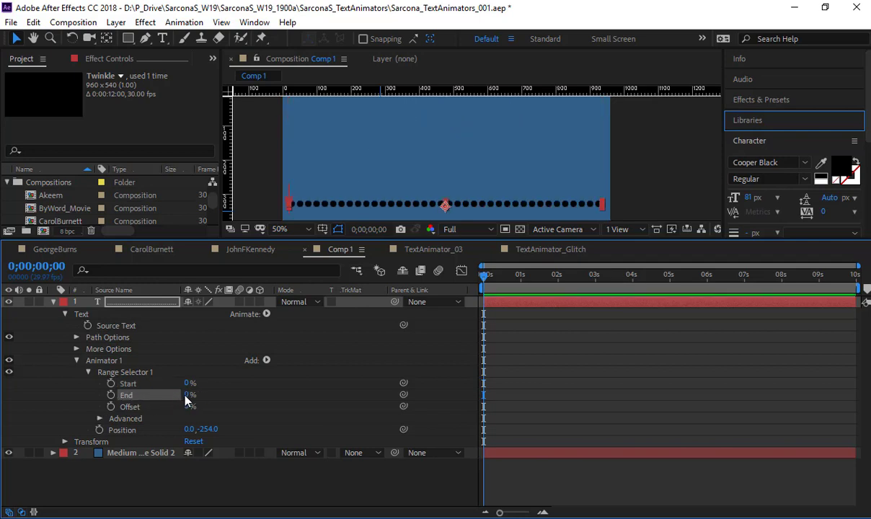
drag(186, 394, 254, 376)
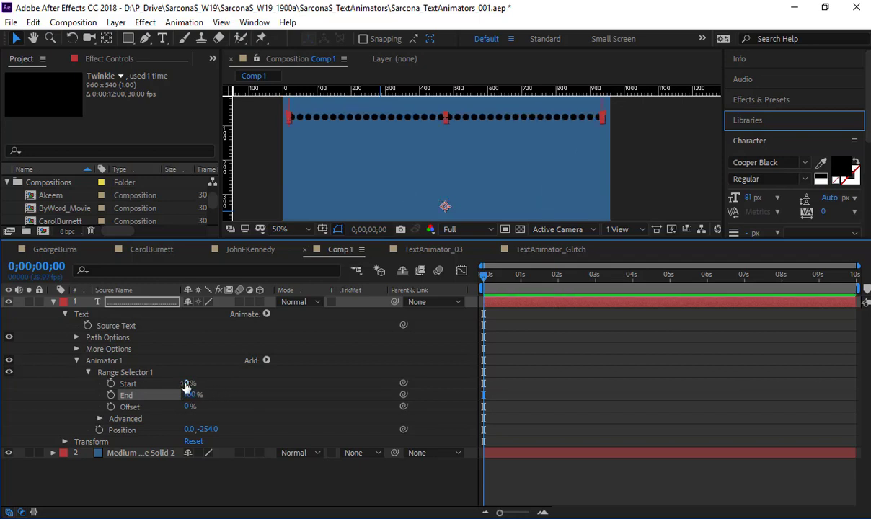
Lower the range selector's End to 0%, and set Start to 25% and End to 75%.
drag(189, 384, 91, 403)
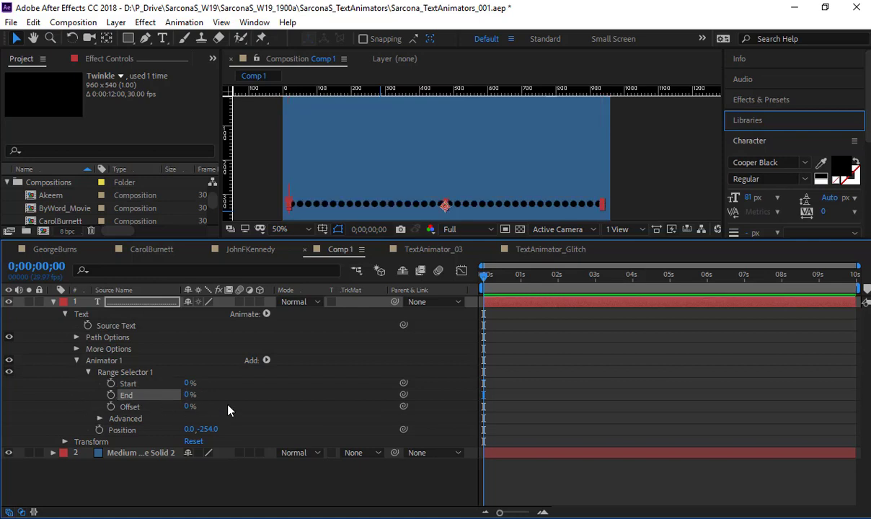
click(188, 383)
key(Return)
click(189, 394)
text(75)
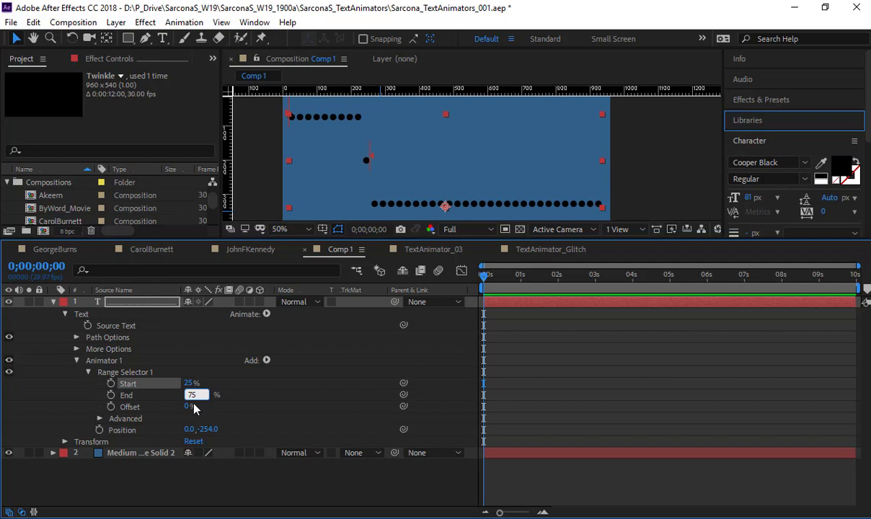
key(Return)
scroll(476, 181, down, 2)
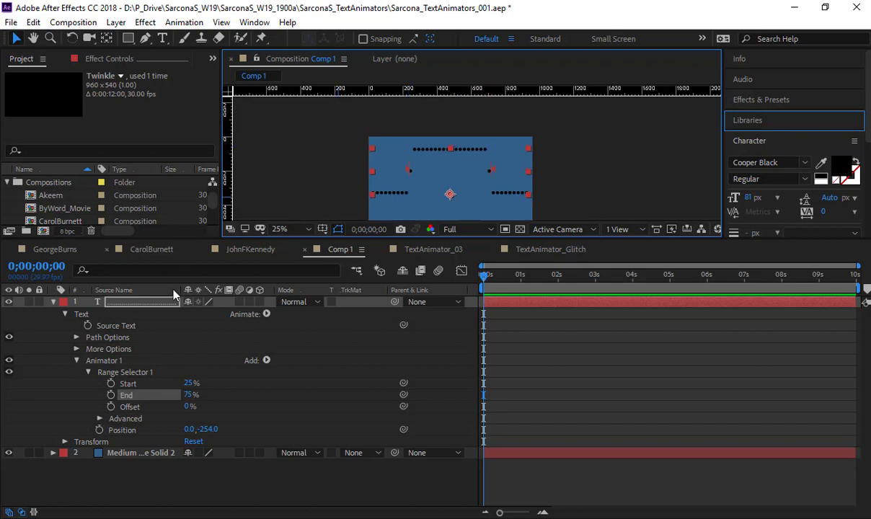
Test the range selector's Offset on the raised dots and return it to 0%.
mouse_move(189, 406)
mouse_down()
mouse_move(137, 406)
mouse_move(189, 405)
mouse_up()
click(189, 405)
text(0)
key(Return)
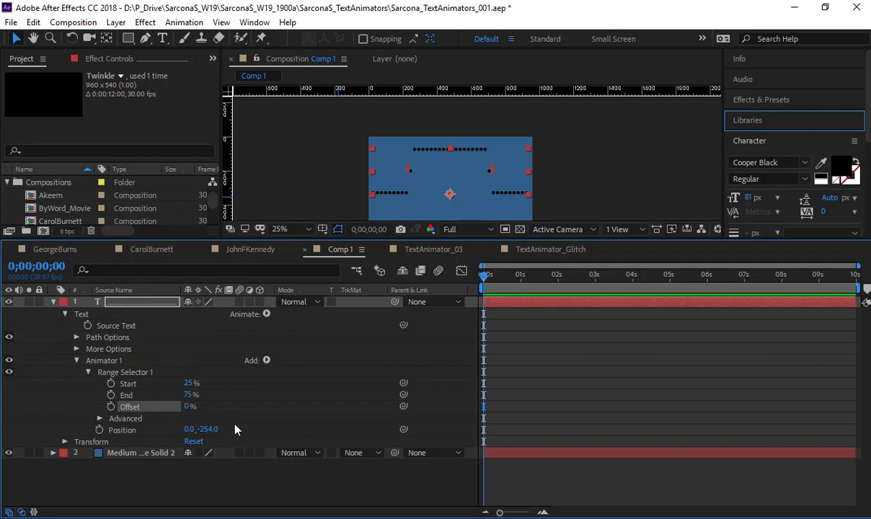
Expand the range selector's Advanced settings and enlarge the composition view of the dots.
click(99, 418)
scroll(129, 412, down, 1)
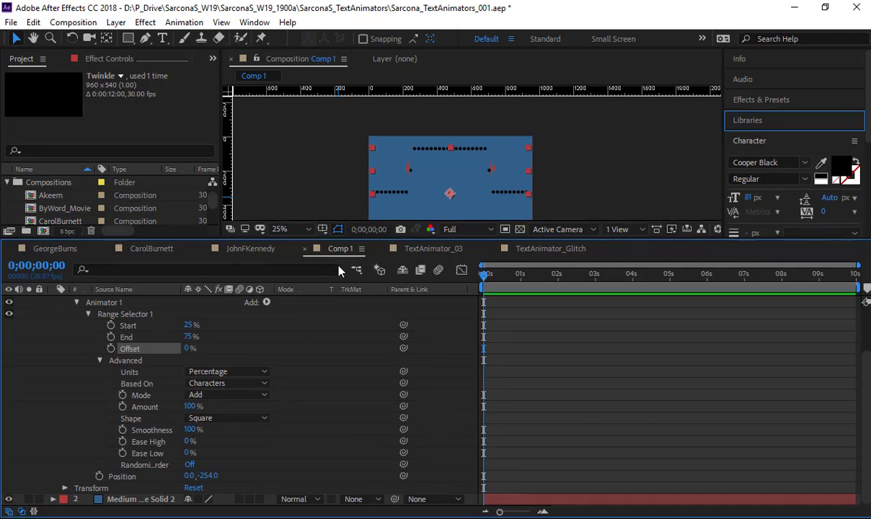
drag(330, 237, 329, 271)
drag(380, 214, 409, 203)
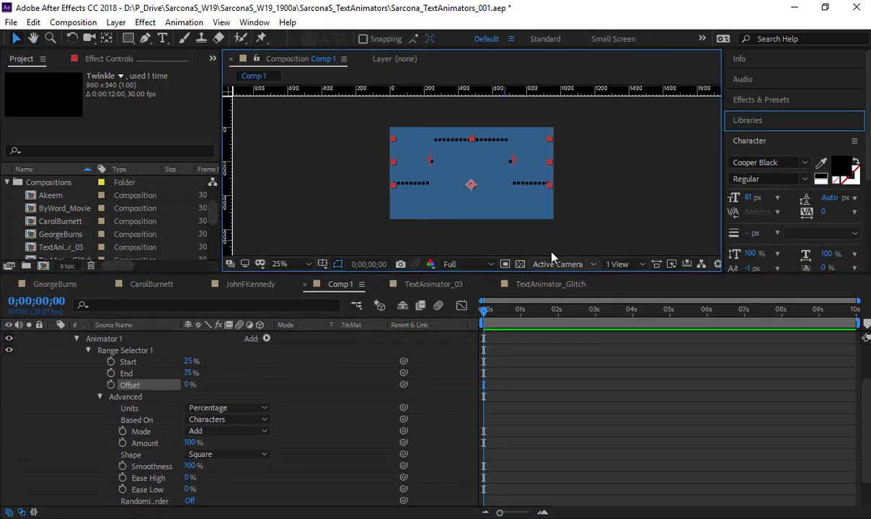
scroll(470, 186, up, 2)
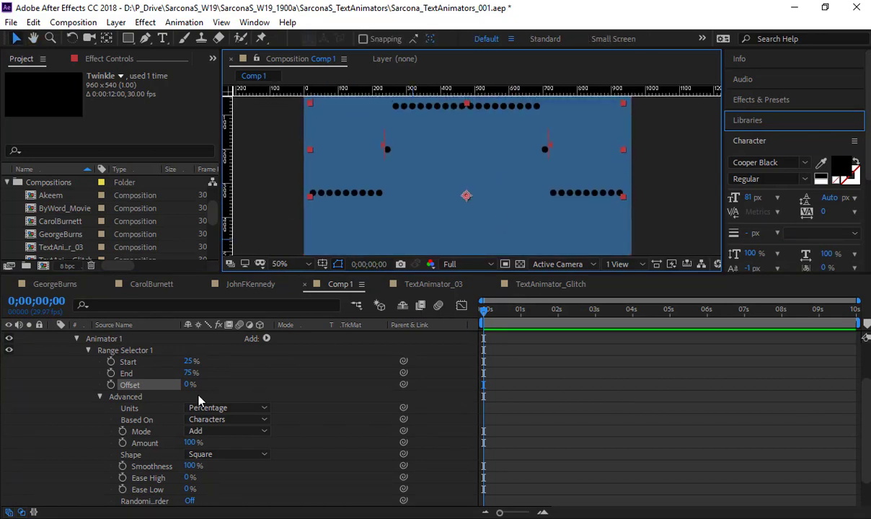
Examine the Units and Based On options in the range selector's Advanced settings without changing them.
click(144, 409)
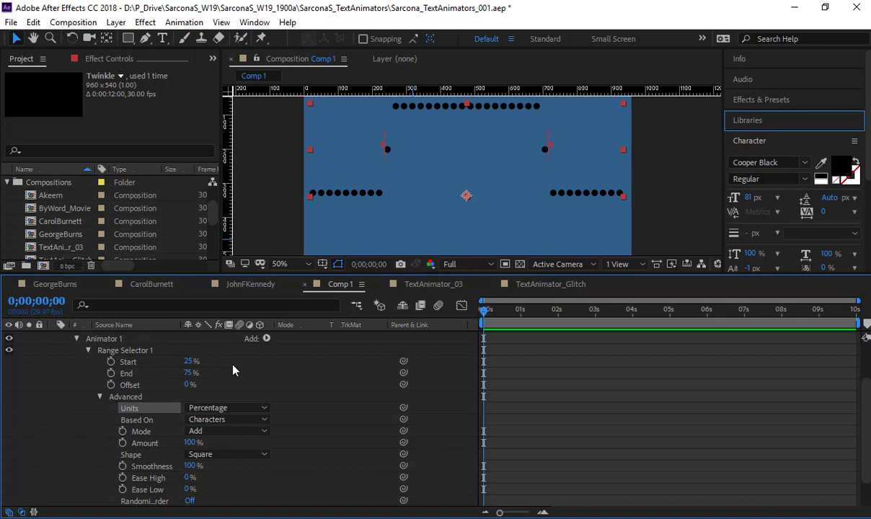
click(227, 408)
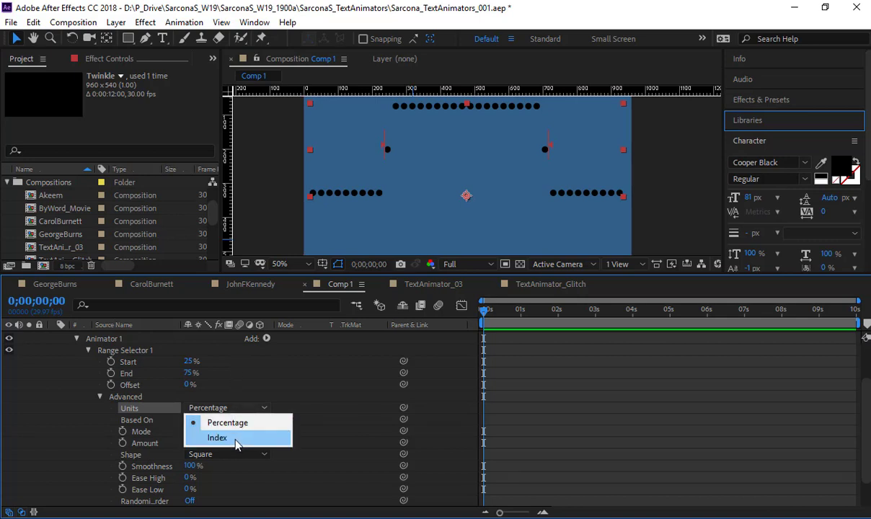
click(326, 401)
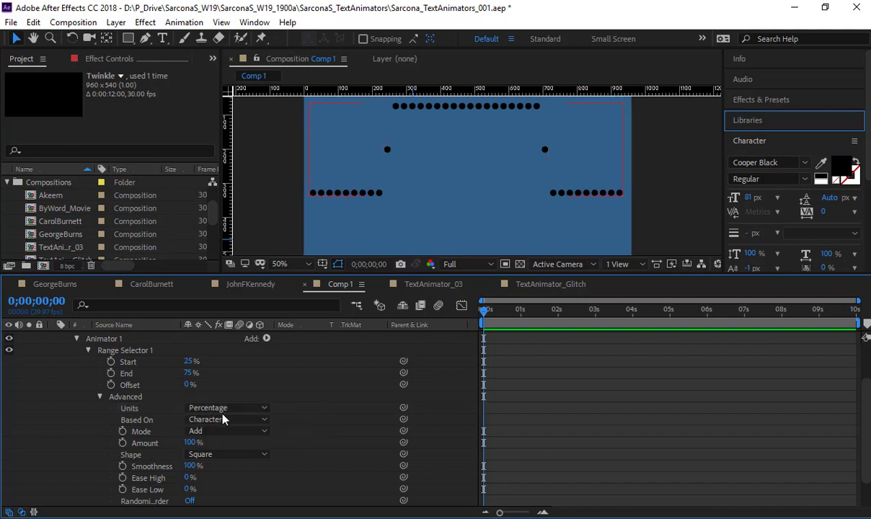
click(149, 421)
click(209, 421)
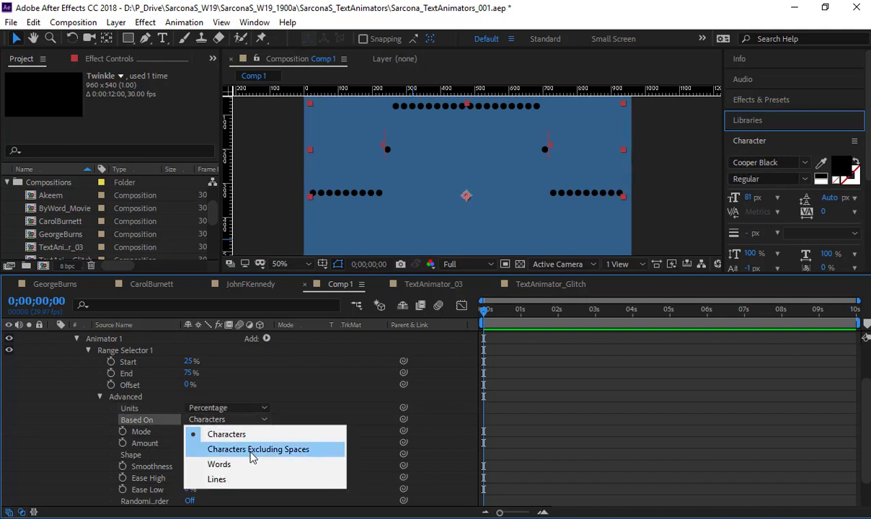
click(344, 405)
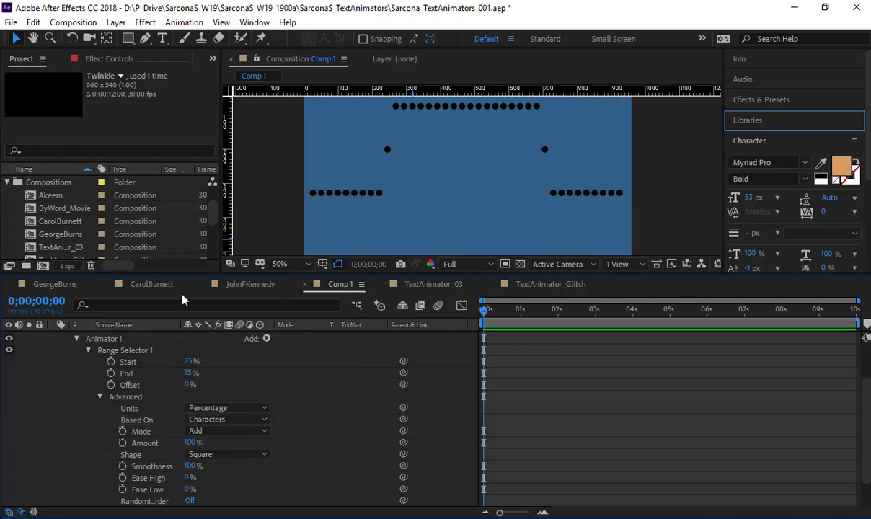
Open the GeorgeBurns composition and expand the Advanced range selector settings of Animator 1 on the quote text layer.
click(55, 284)
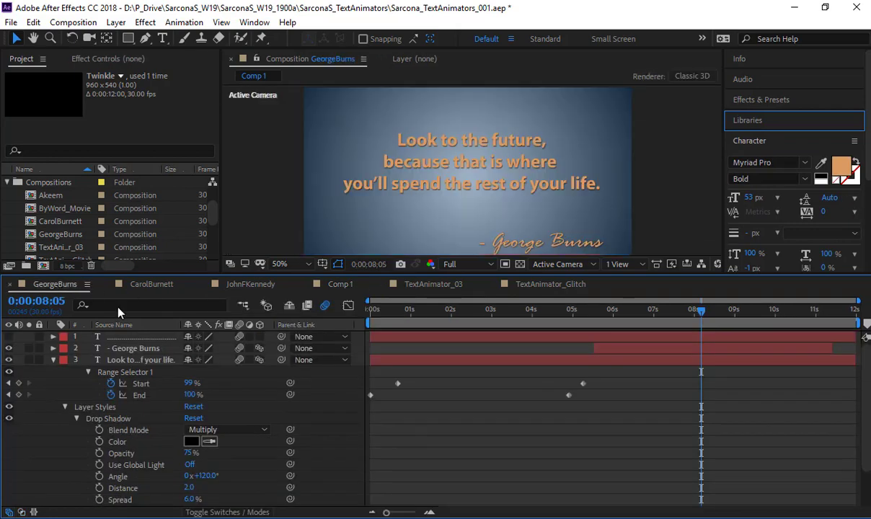
click(53, 361)
click(53, 360)
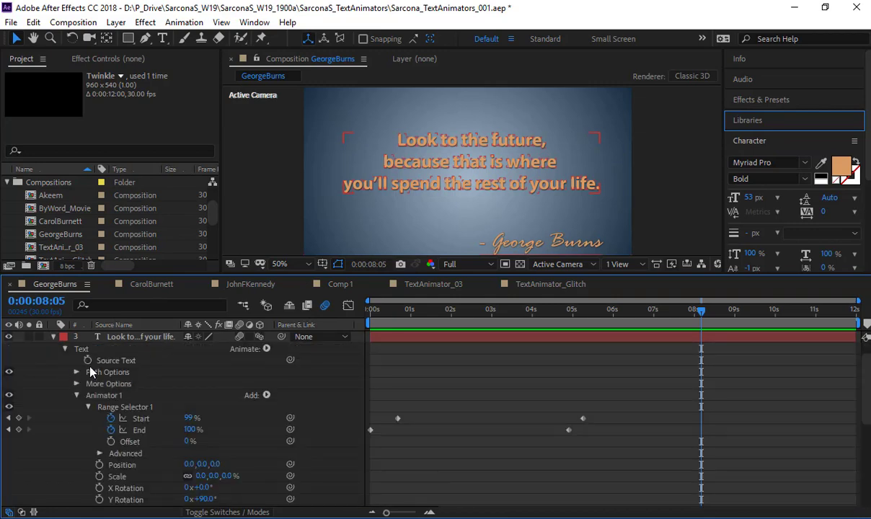
click(104, 395)
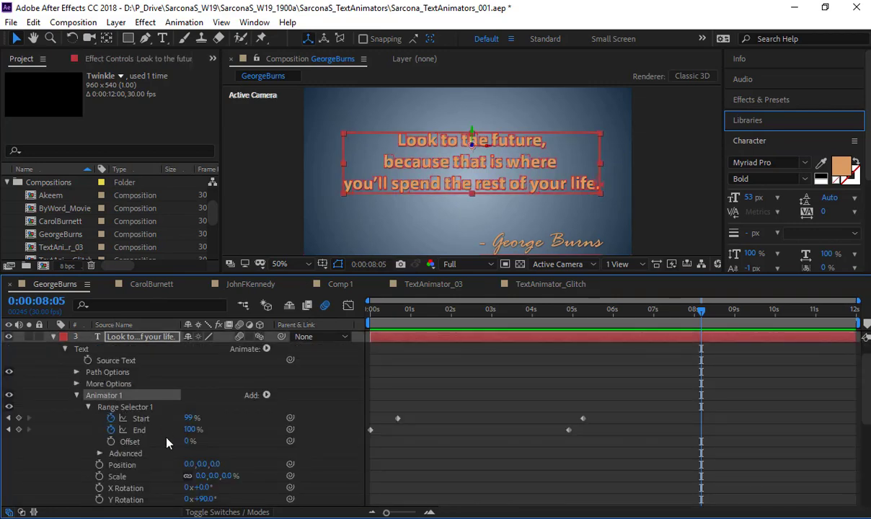
click(99, 452)
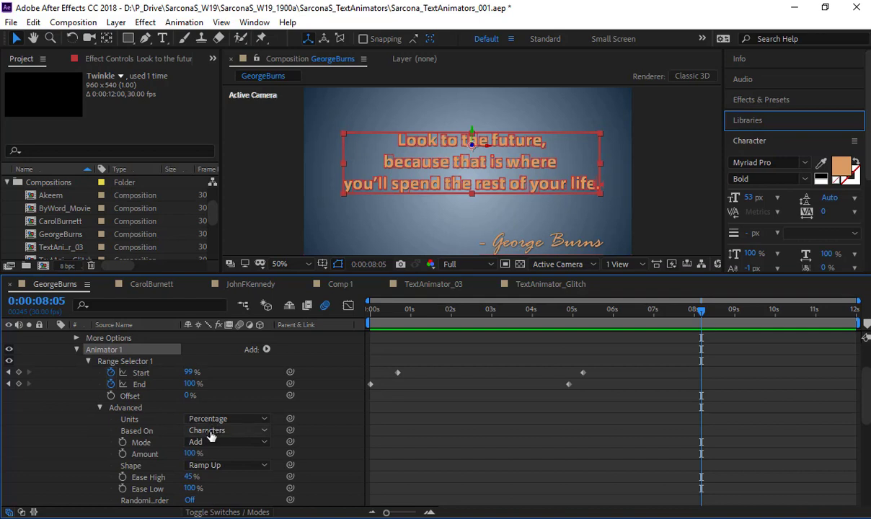
Set the quote's range selector to be based on Words and preview the animation from the beginning.
click(218, 431)
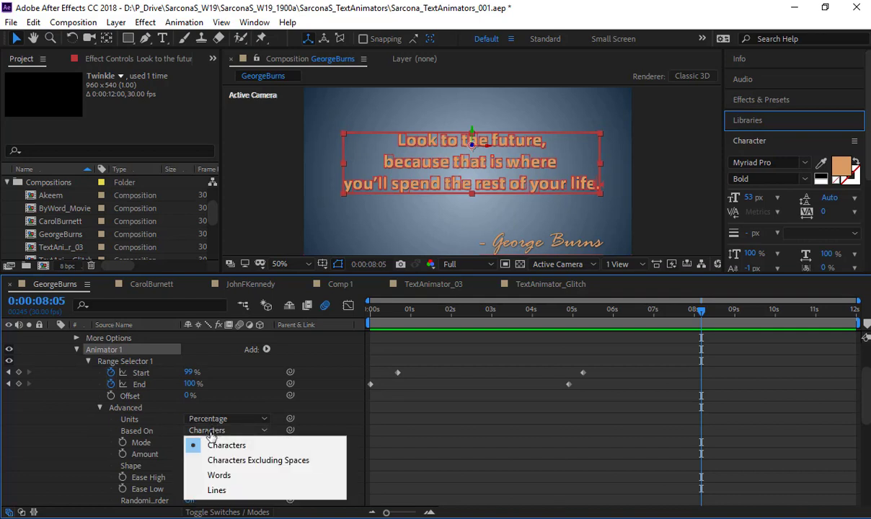
click(231, 476)
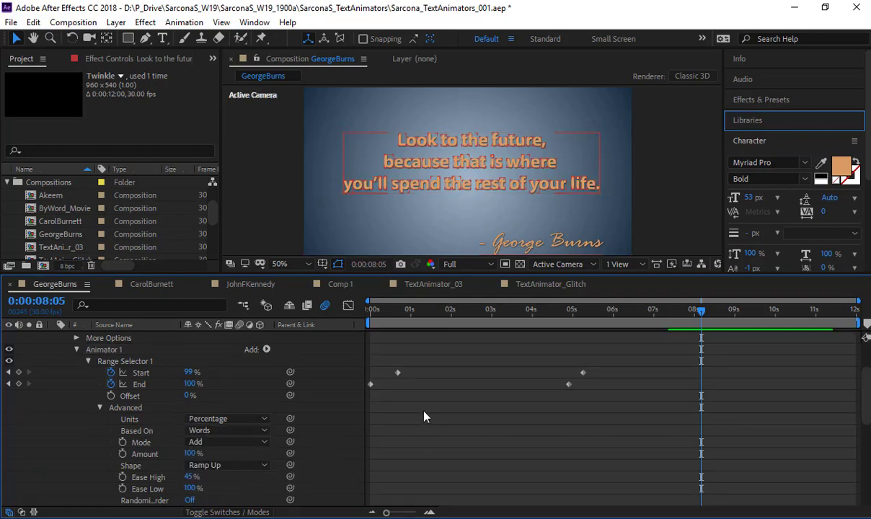
drag(382, 312, 335, 311)
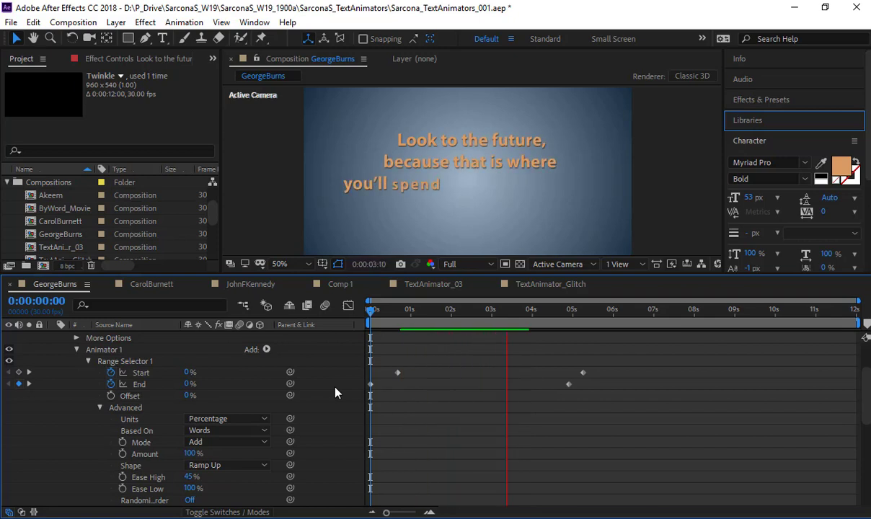
key(space)
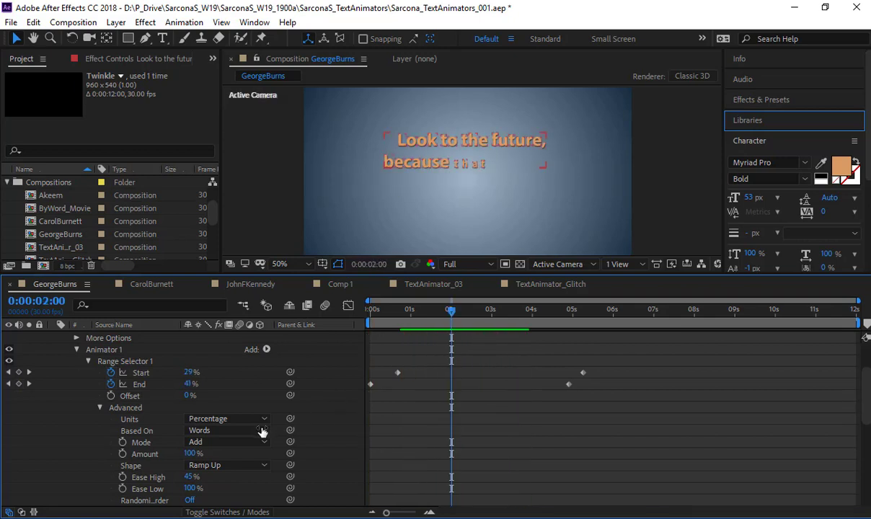
Set the quote's range selector to be based on Lines and preview the line-by-line animation.
click(263, 431)
click(209, 489)
key(space)
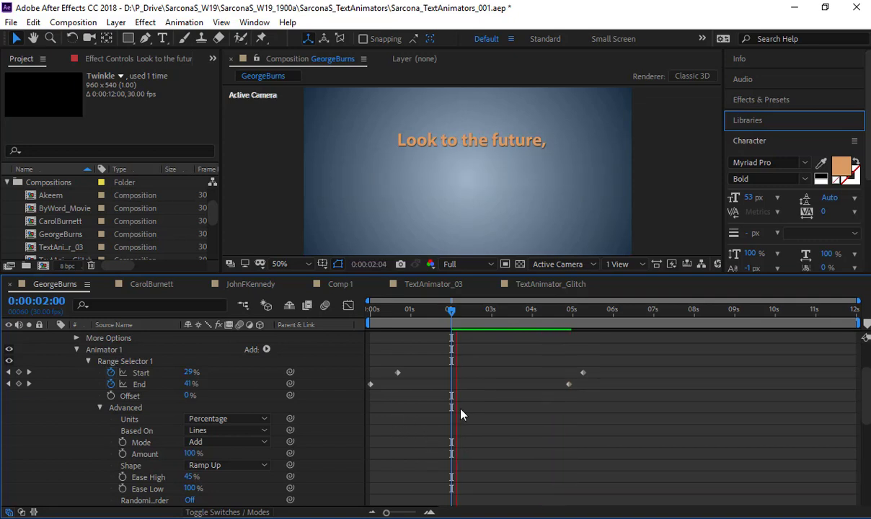
key(space)
drag(374, 313, 513, 307)
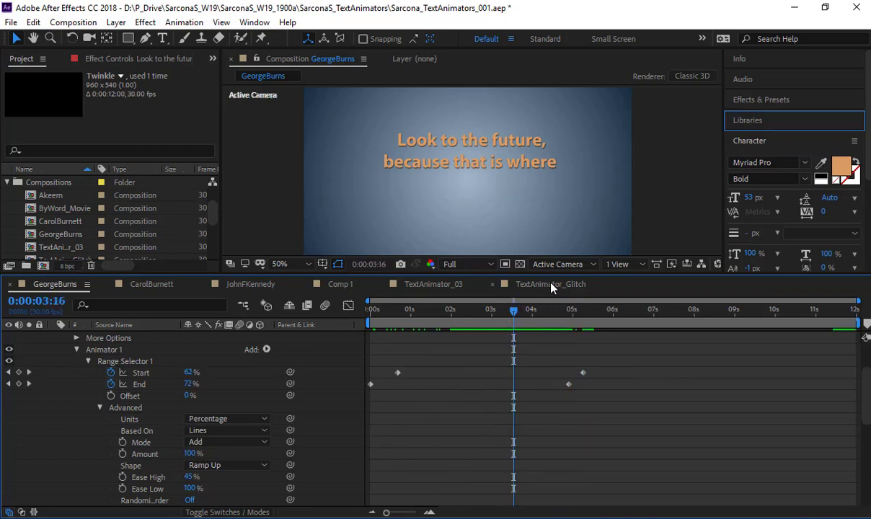
Return to Comp 1 and review the range selector's Based On options, keeping Characters.
click(550, 284)
click(346, 286)
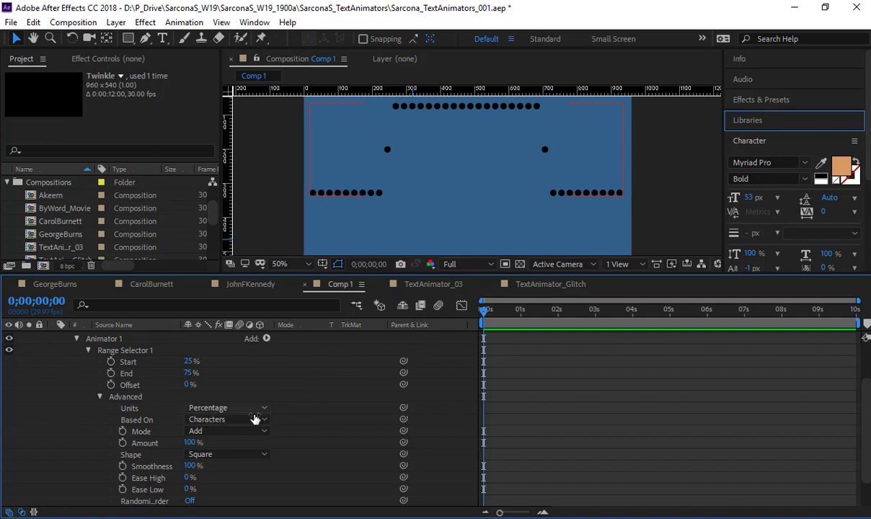
click(239, 421)
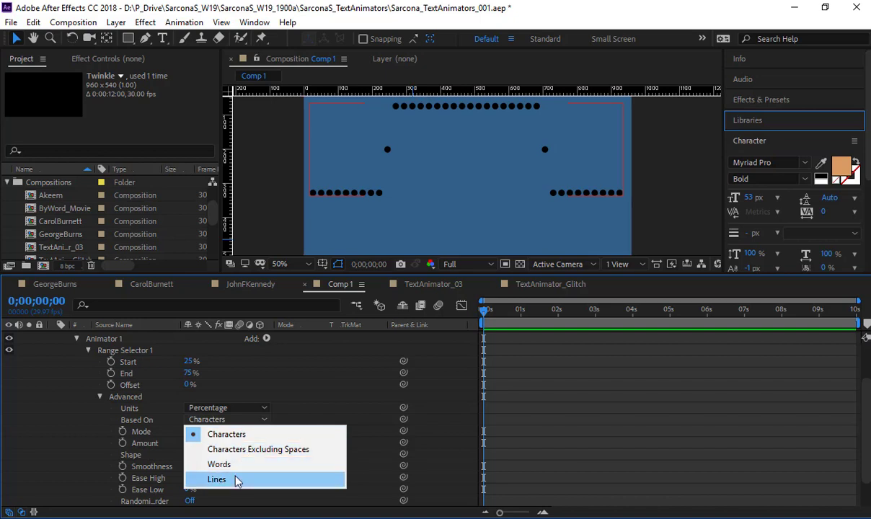
click(250, 419)
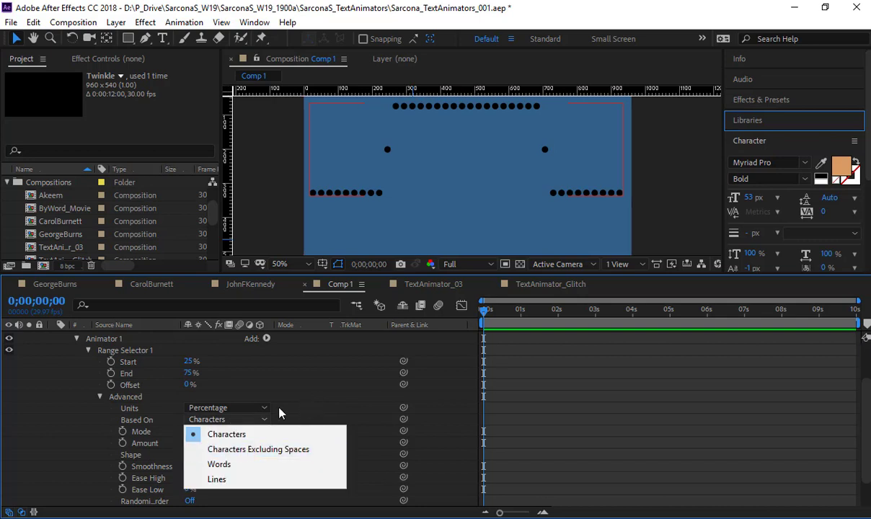
click(233, 429)
Test the range selector's Amount on the dots' Position offset, leaving it at 100% with Mode as Add.
click(144, 432)
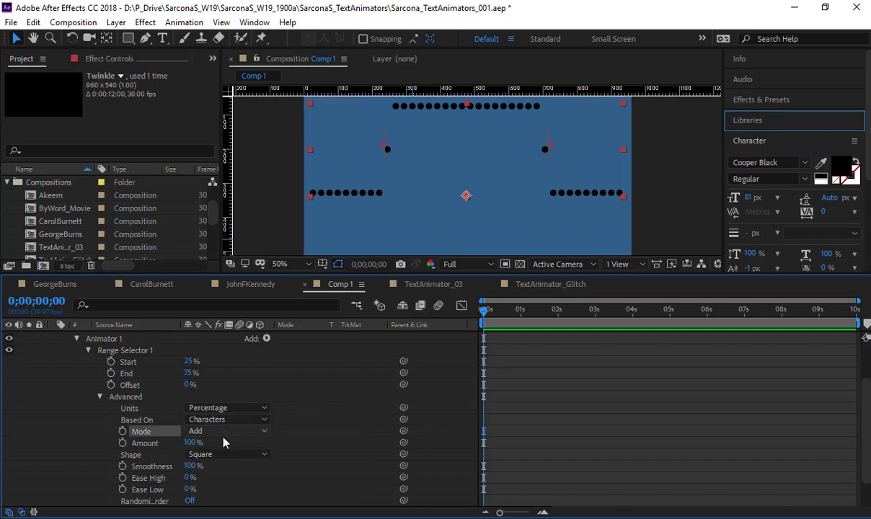
click(144, 444)
drag(191, 445, 223, 433)
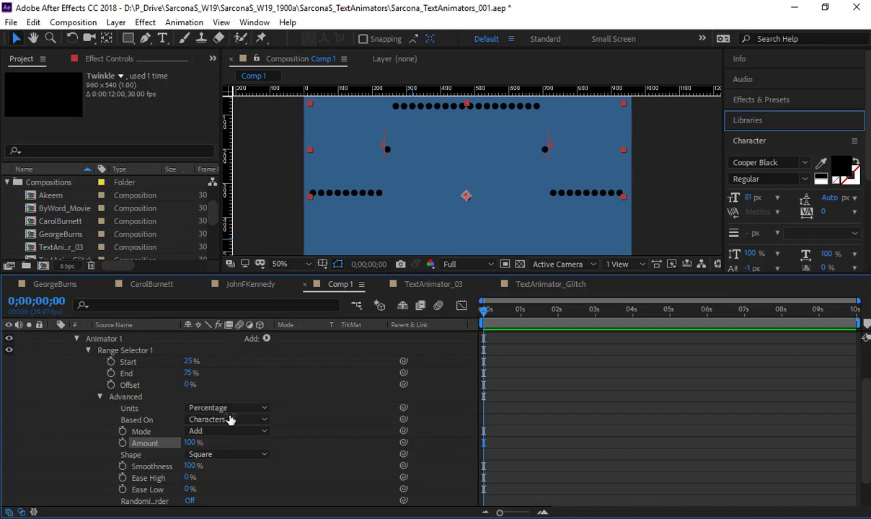
Try the Ramp Up, Ramp Down, Triangle and Round shapes for the range selector on the dots.
click(220, 455)
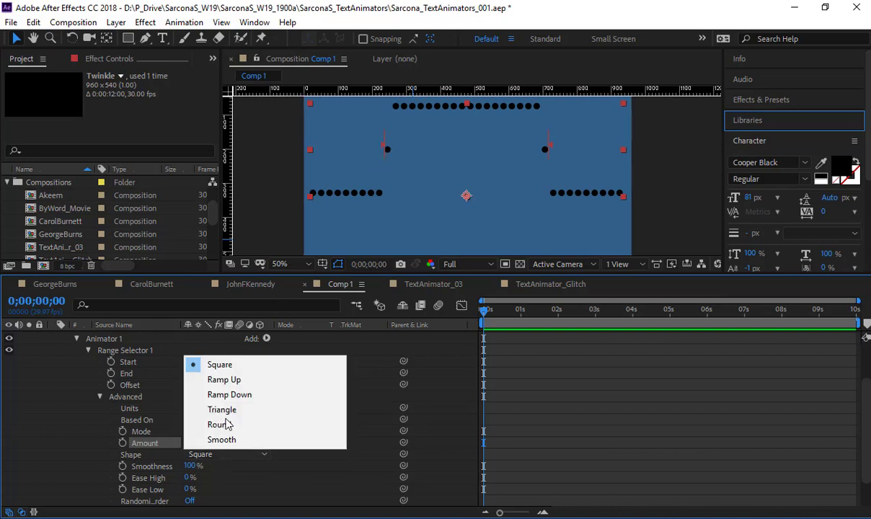
click(233, 380)
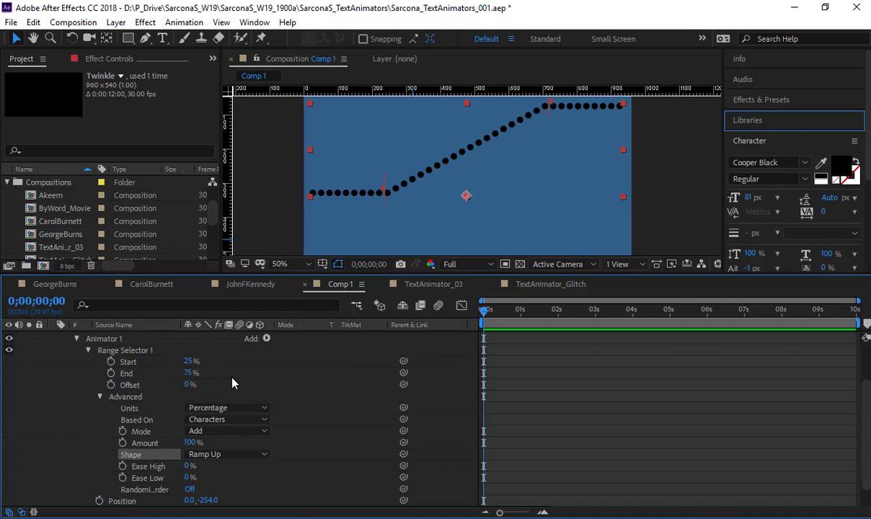
click(221, 454)
click(230, 394)
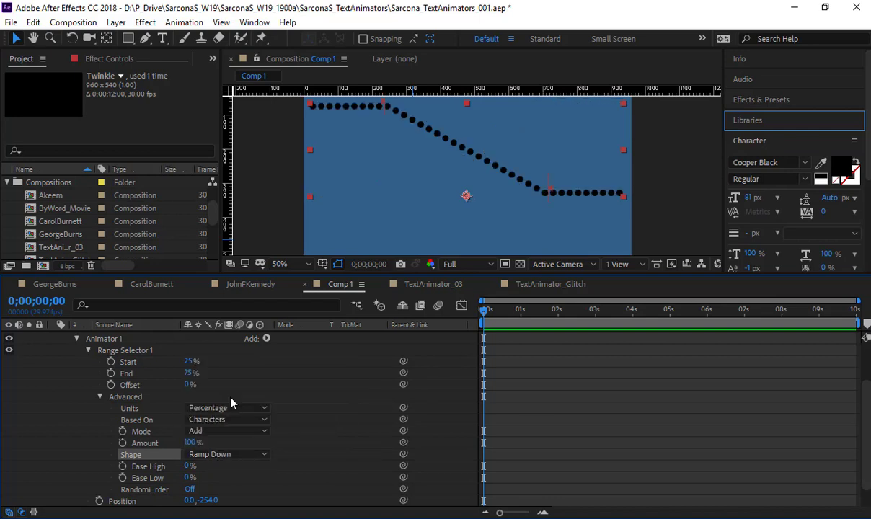
click(225, 453)
click(232, 410)
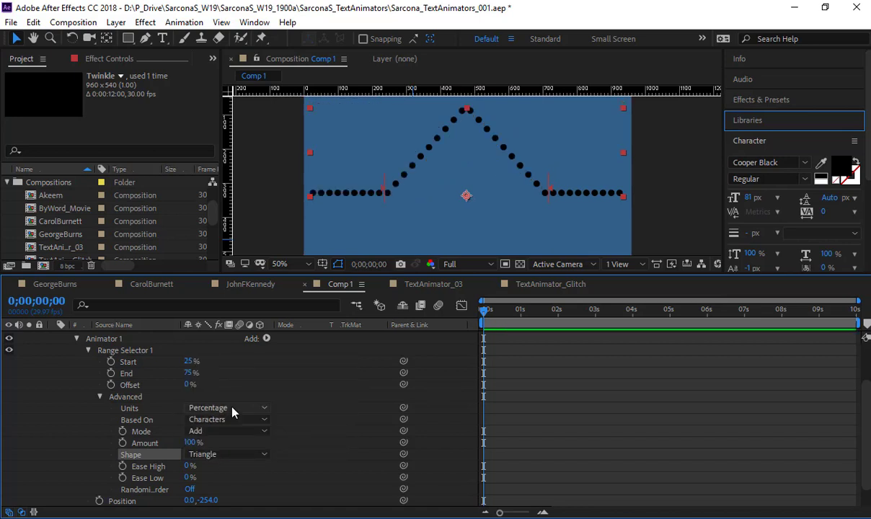
click(232, 452)
click(236, 425)
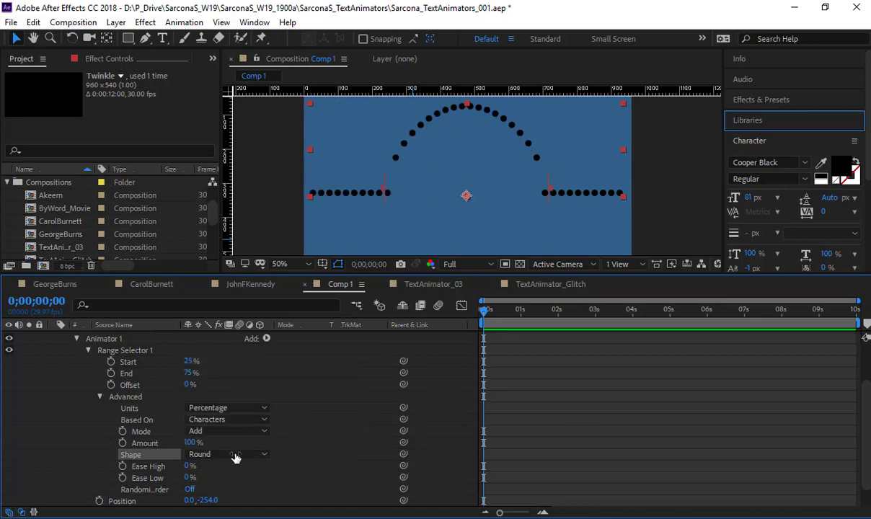
Set the range selector's Shape to Smooth, with Start at 0% and End at 100%.
click(233, 454)
click(239, 439)
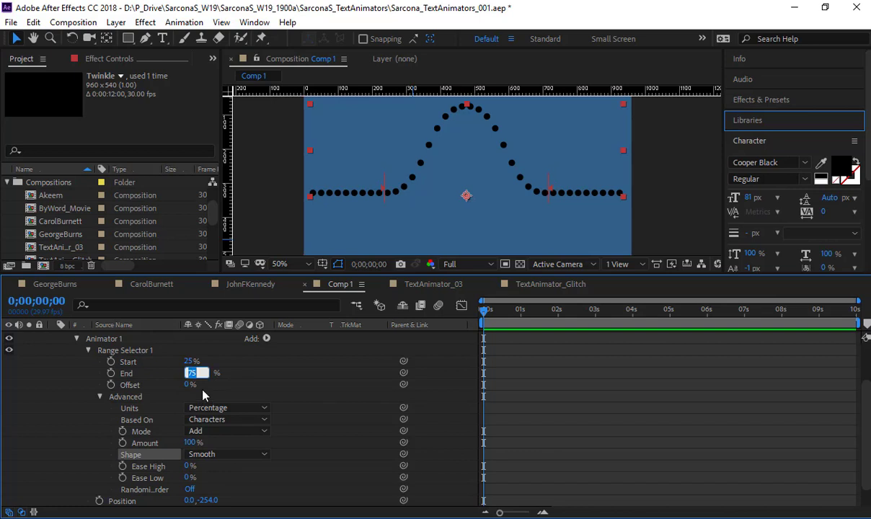
text(100)
key(shift+Tab)
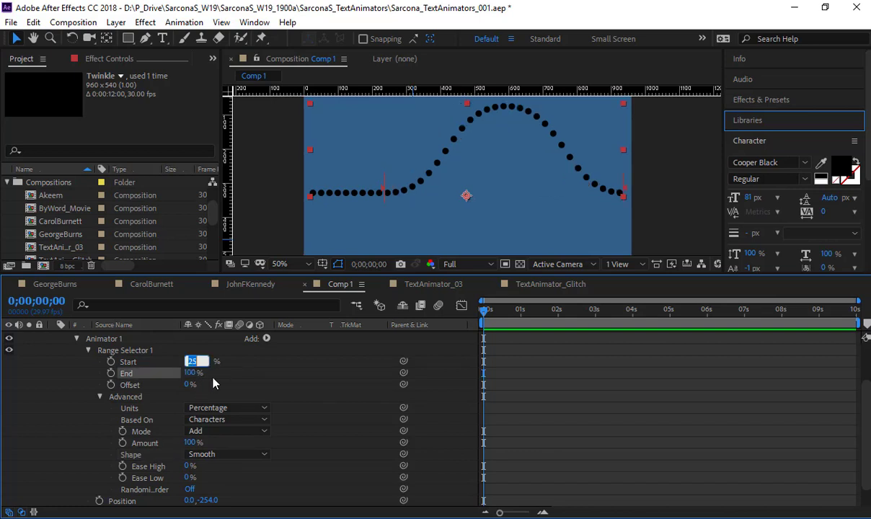
key(Return)
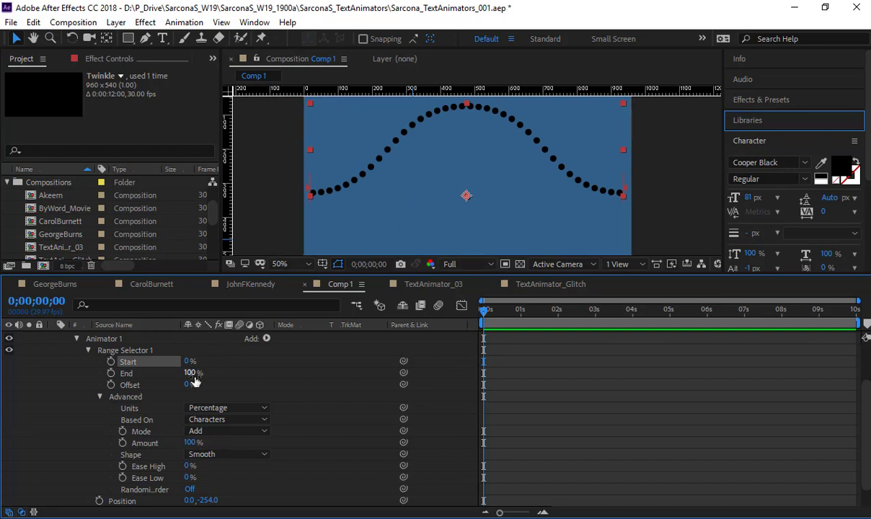
Try lowering the range selector's End to 75% on the dots and restore it to 100%.
drag(193, 382, 288, 250)
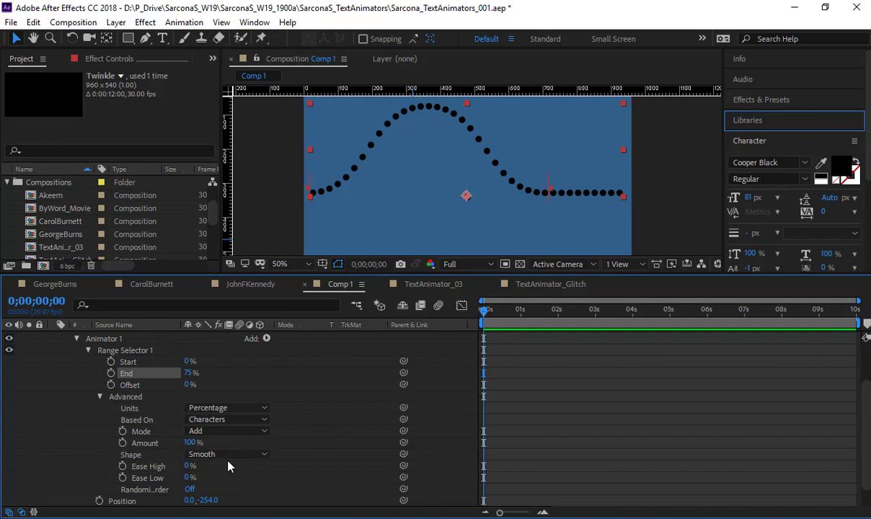
click(189, 372)
key(Return)
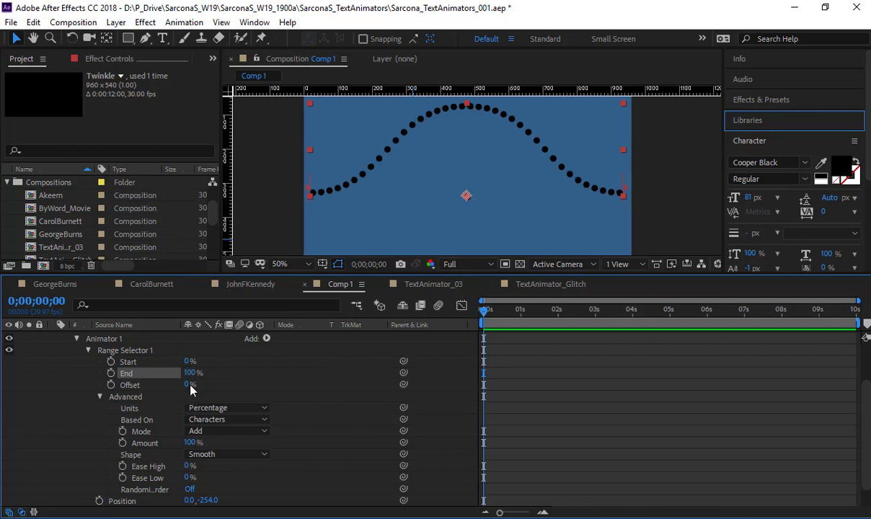
Set the range selector's Shape to Square and move the Offset to 56%.
drag(189, 387, 243, 426)
click(229, 461)
click(229, 454)
click(229, 364)
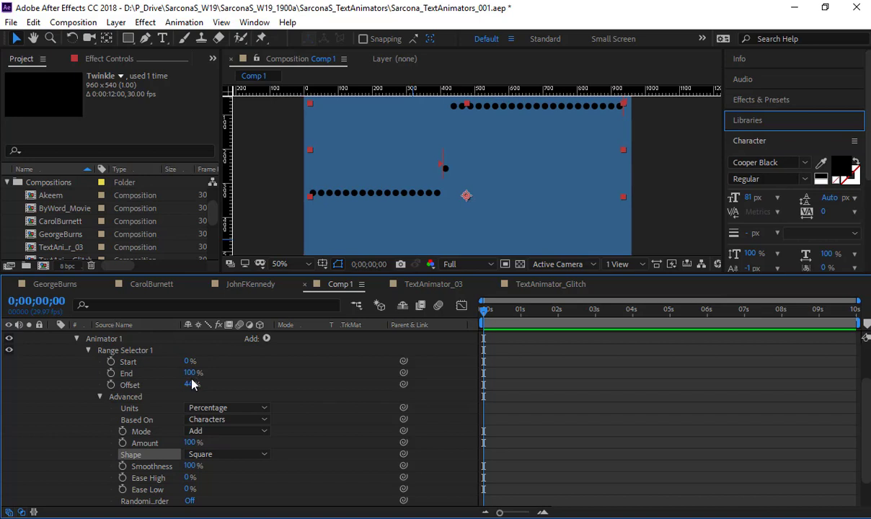
mouse_move(191, 384)
mouse_down()
mouse_move(130, 384)
mouse_move(202, 385)
mouse_up()
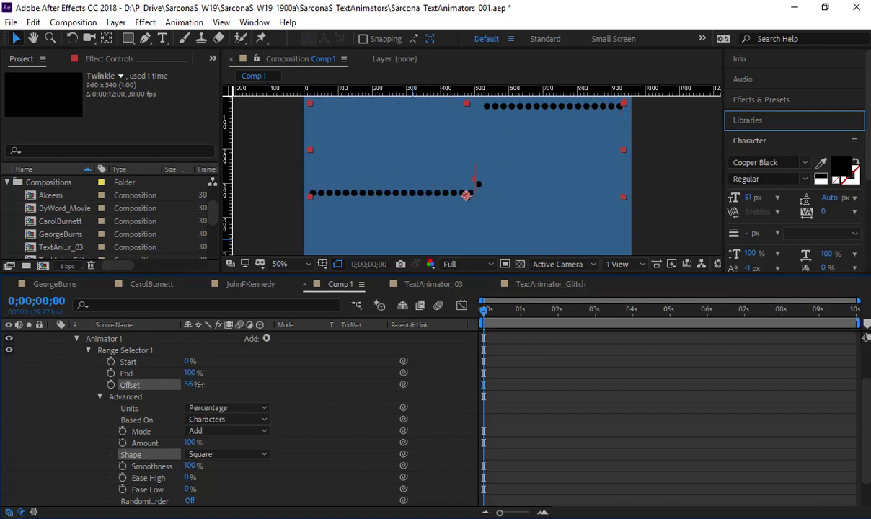
Compare the Smooth and Square shapes with the Offset at 42%, ending on Smooth.
click(237, 454)
click(240, 441)
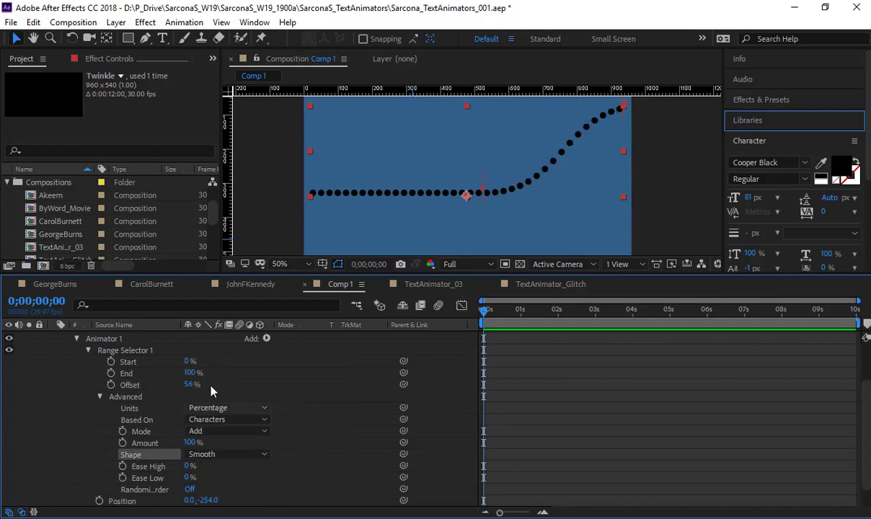
drag(191, 384, 168, 369)
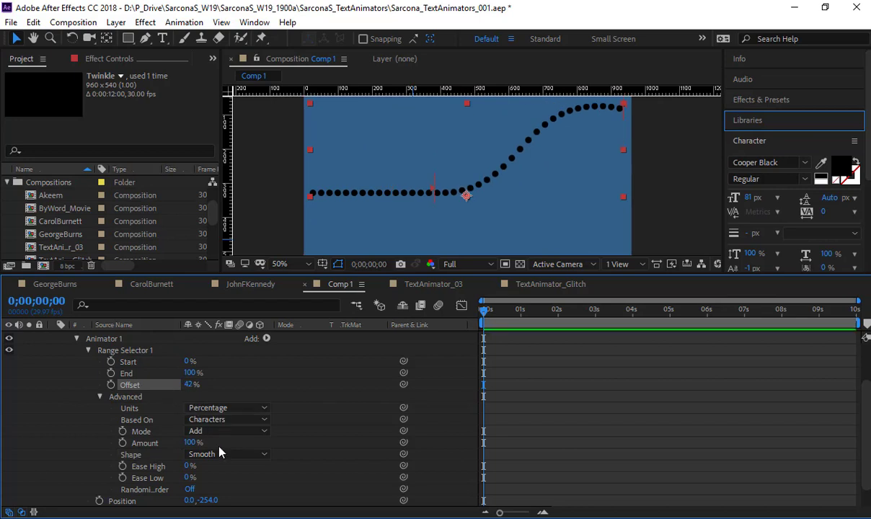
click(225, 454)
click(234, 364)
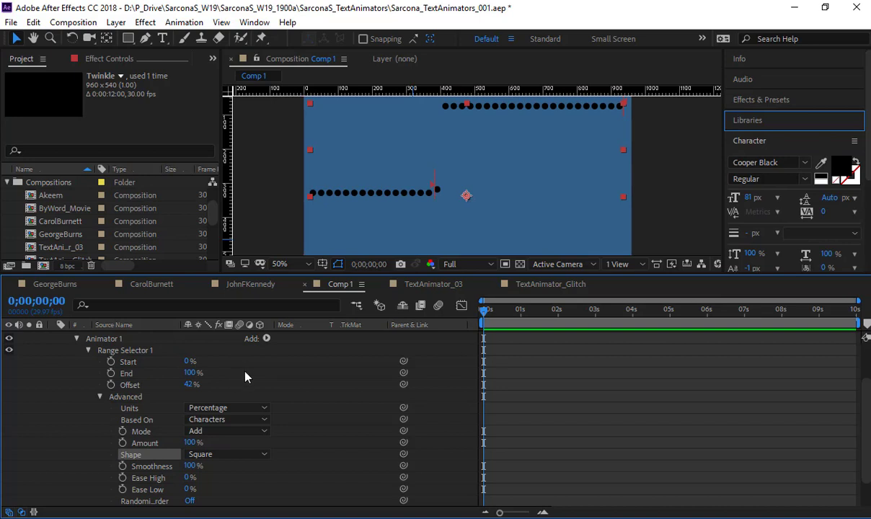
click(237, 454)
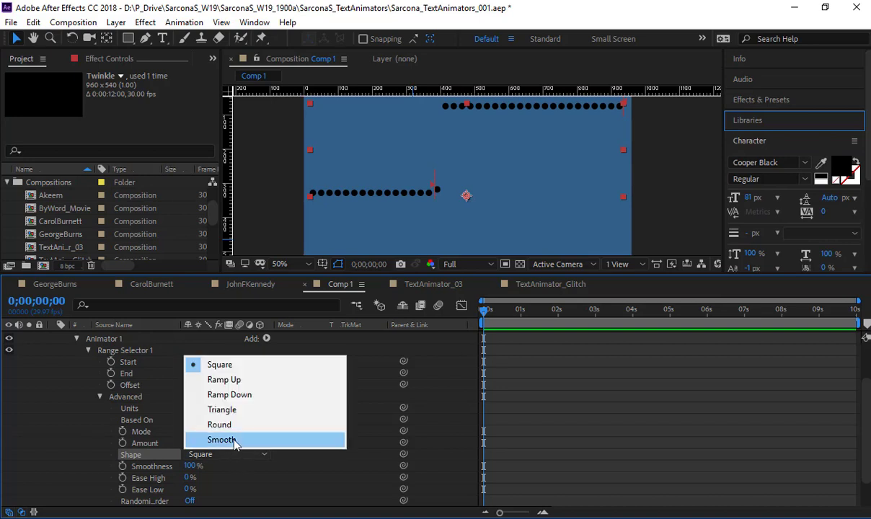
click(224, 439)
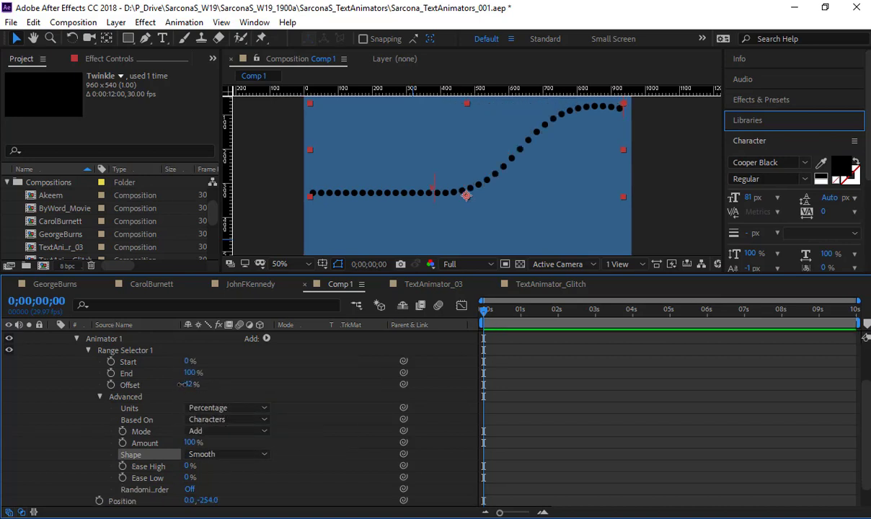
Try varying the range selector's values, with Start at 63%, End at 0% and Offset at 70%.
drag(180, 385, 254, 374)
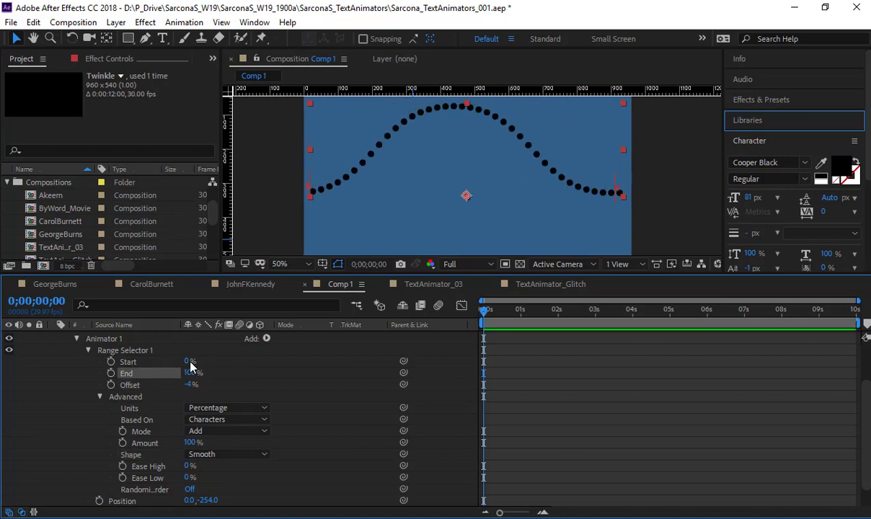
drag(190, 362, 126, 376)
drag(188, 384, 268, 384)
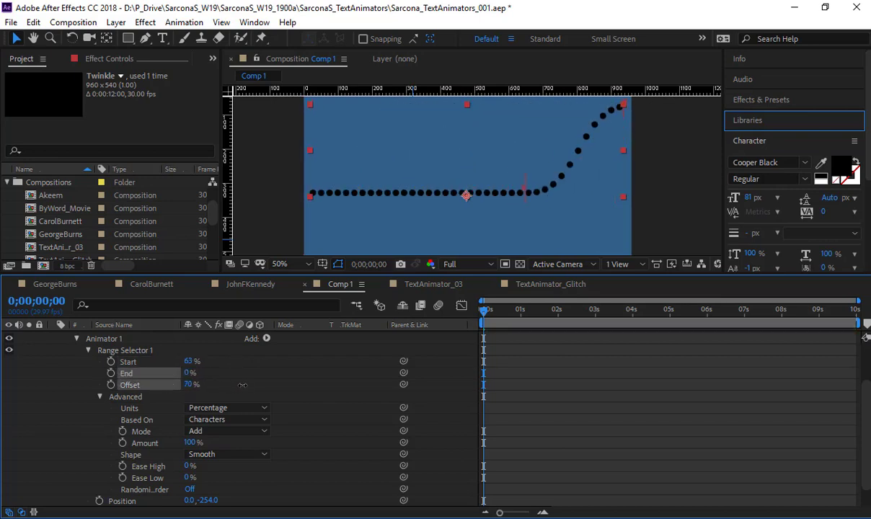
Set the range selector's Start to 0% and End to 100%.
click(189, 361)
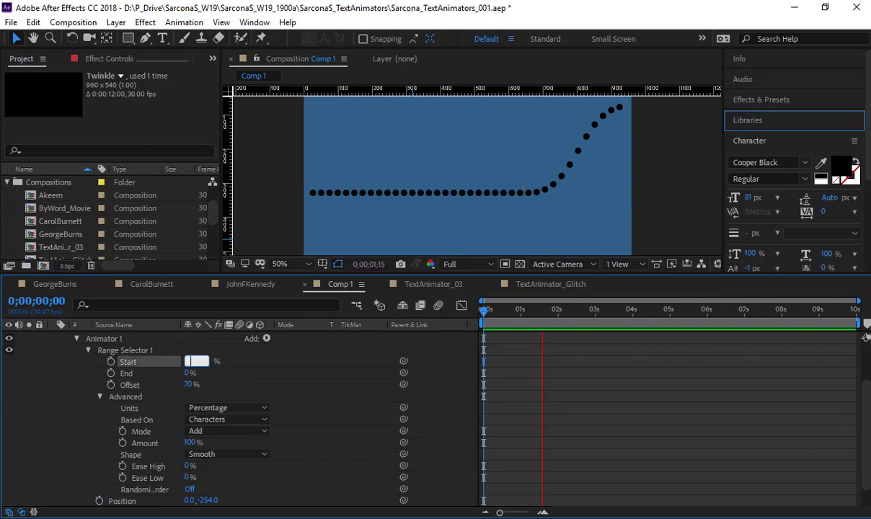
text(0)
key(Return)
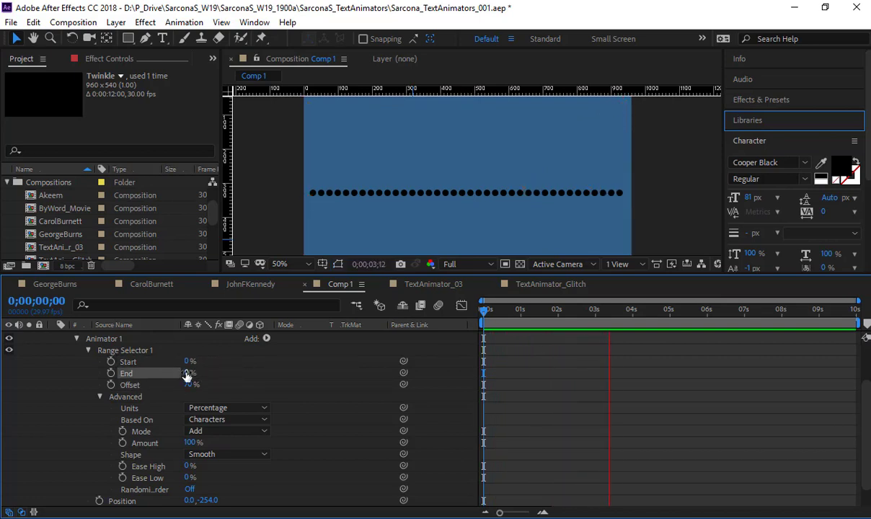
click(188, 373)
text(100)
key(Return)
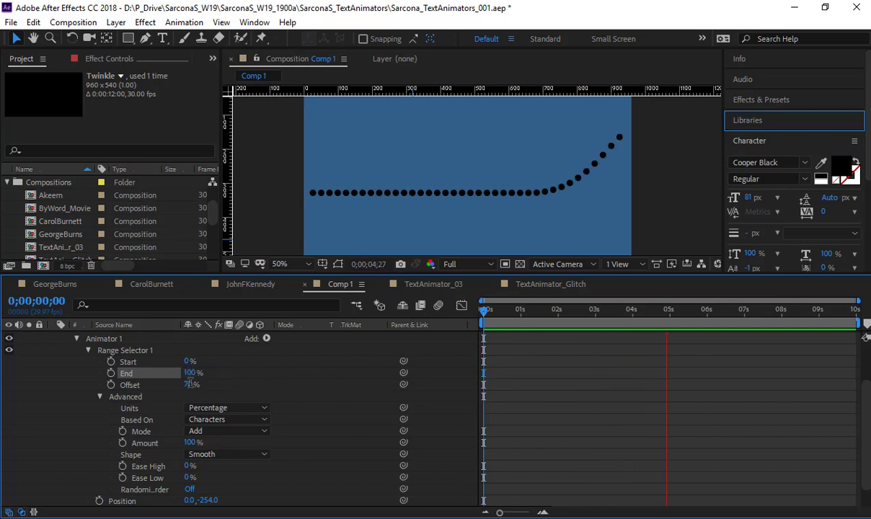
Try an Offset of 50% and reset the range selector's Offset to 0%.
click(191, 386)
text(50)
key(Return)
click(191, 386)
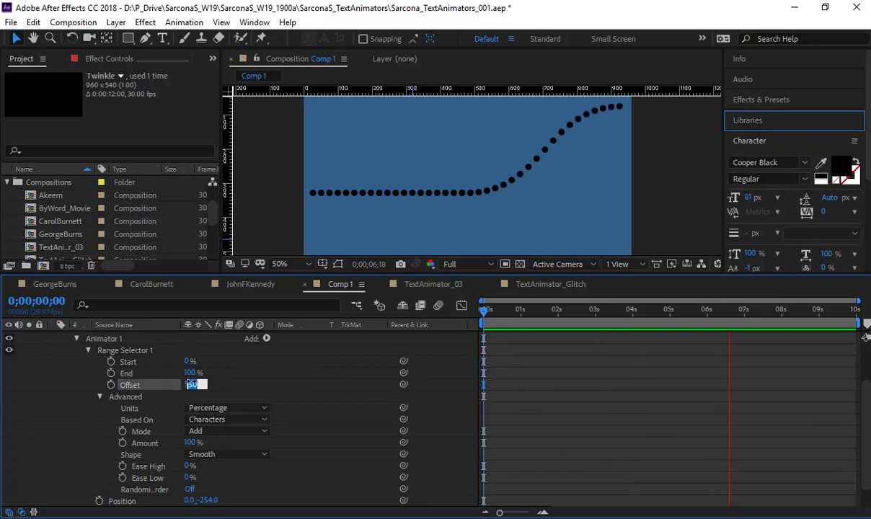
text(0)
key(Return)
Try Ease High and Ease Low on the range selector with the Square shape and undo the ease changes.
click(252, 455)
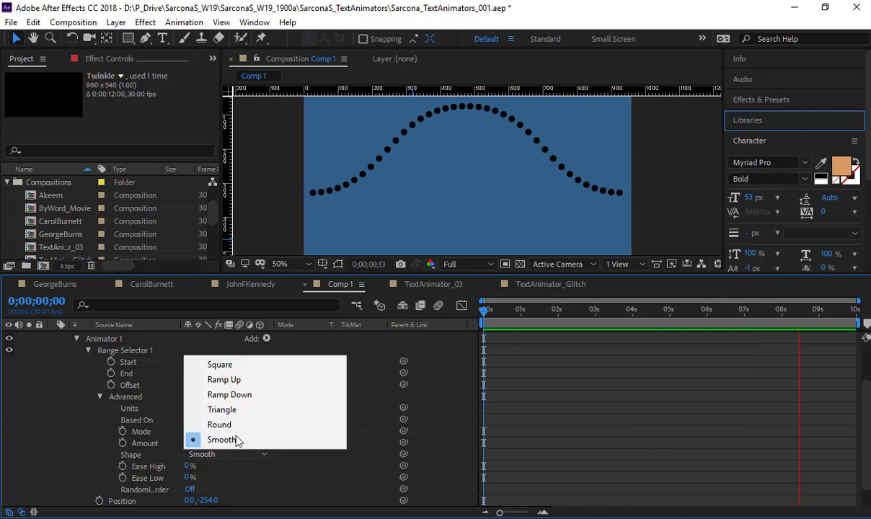
click(251, 371)
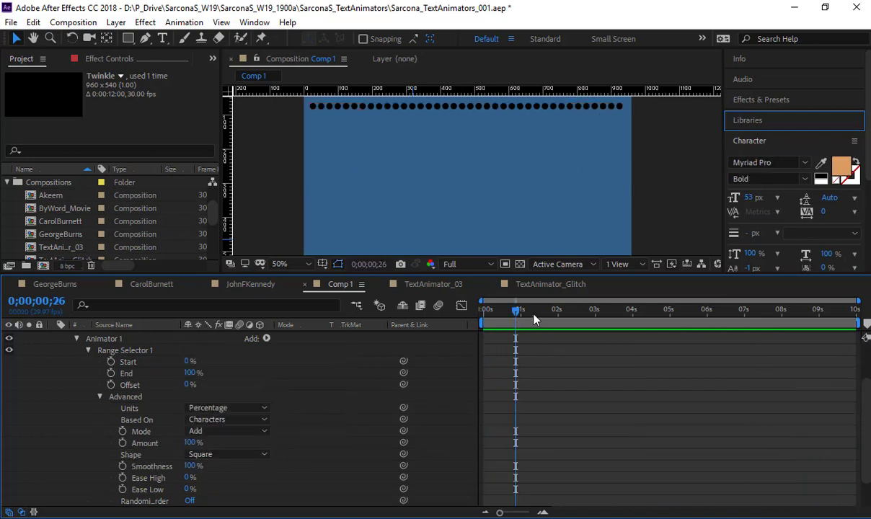
key(space)
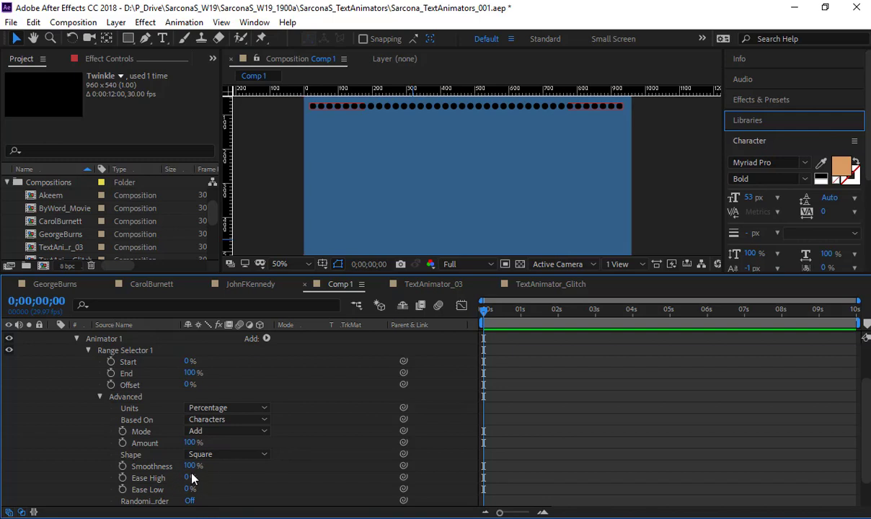
drag(188, 478, 264, 482)
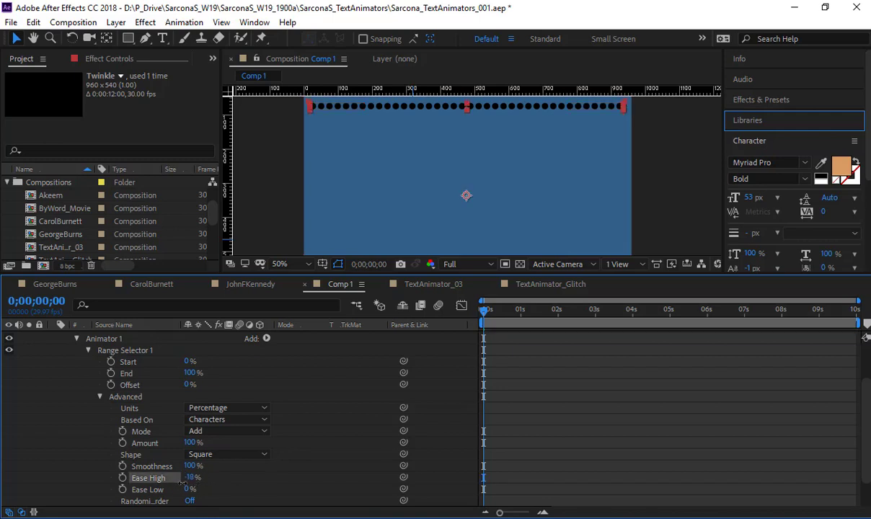
drag(181, 483, 238, 489)
key(ctrl+z)
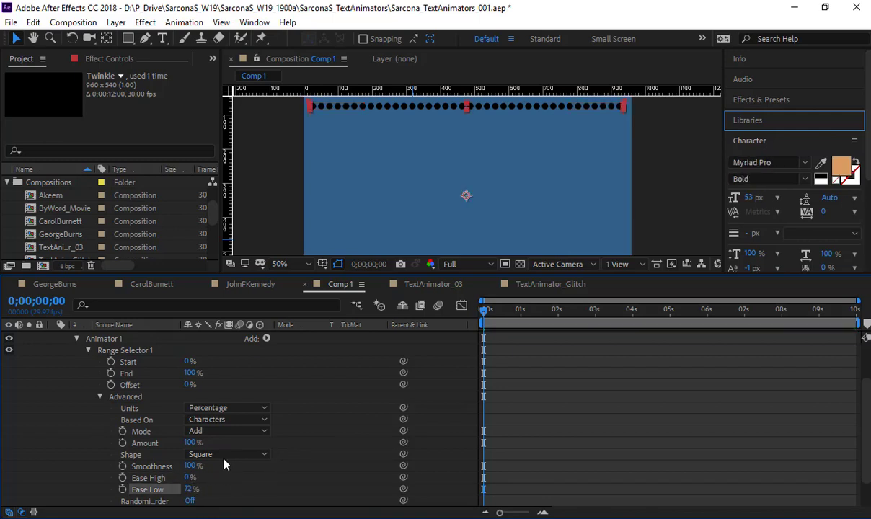
key(ctrl+z)
Set the Shape to Smooth, test Ease High and Ease Low at -100%, and reset both to 0%.
click(225, 458)
click(224, 439)
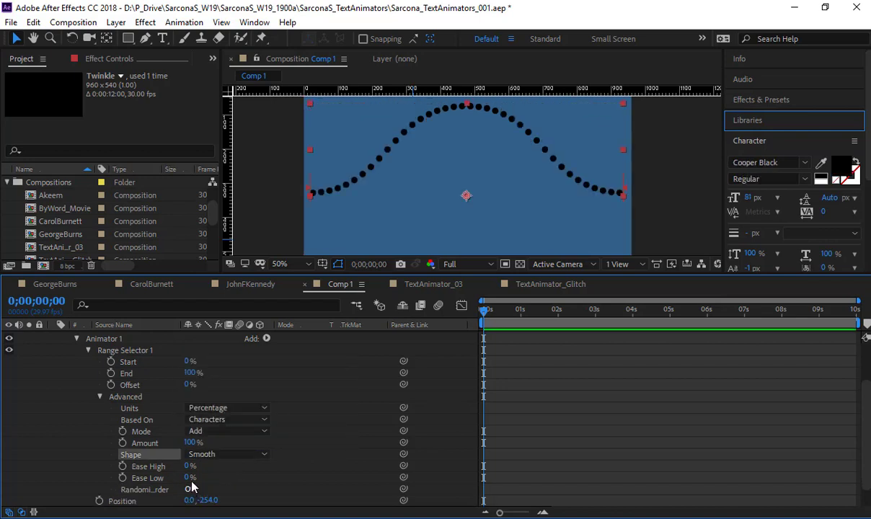
drag(215, 476, 303, 467)
drag(404, 465, 238, 480)
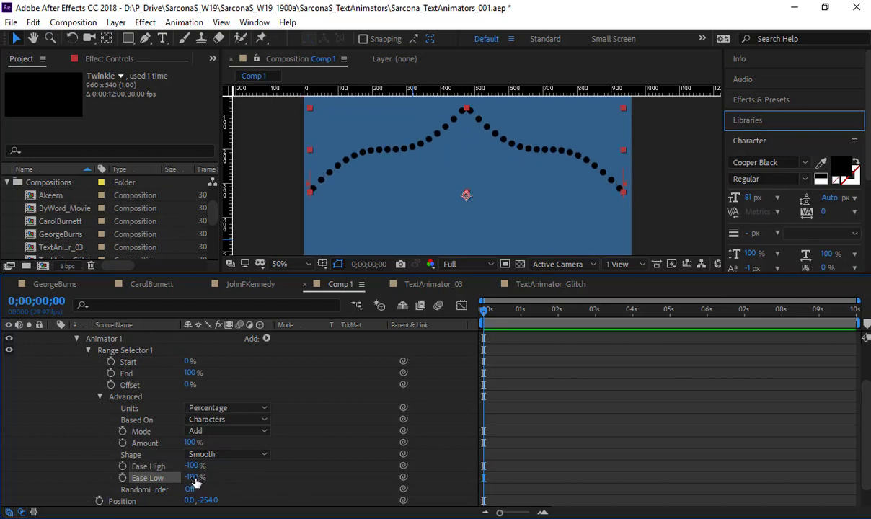
click(192, 477)
click(192, 465)
text(0)
key(Return)
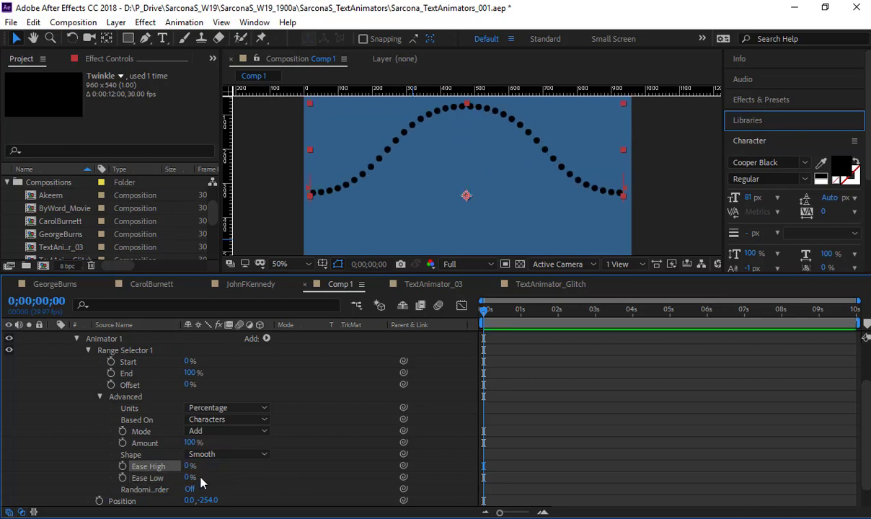
Turn on Randomize Order for the range selector and move the Offset to 100%.
click(204, 455)
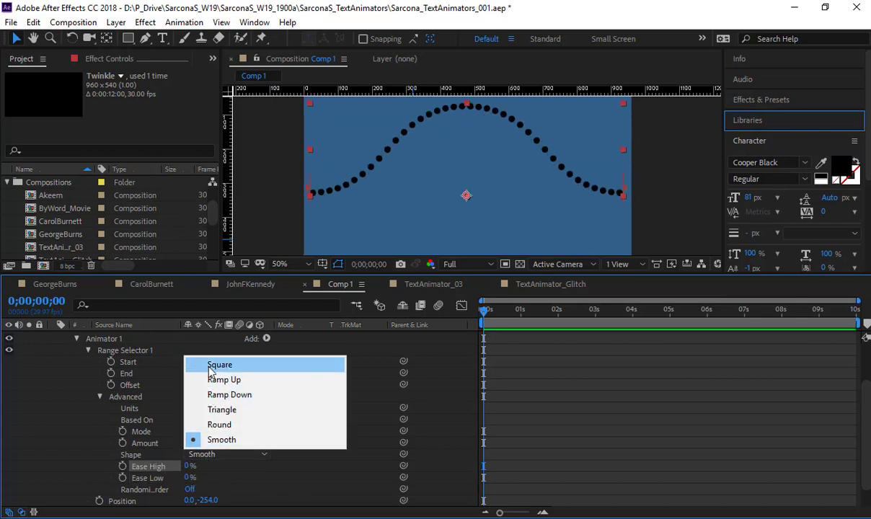
click(192, 494)
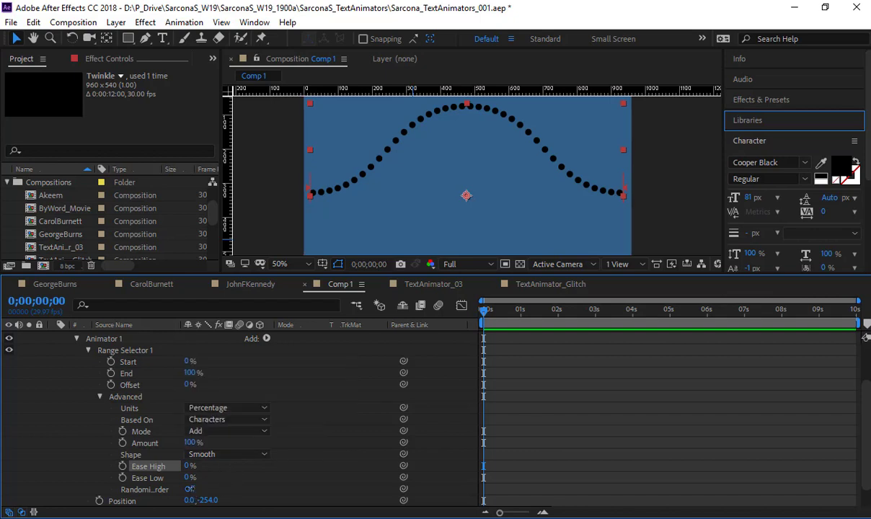
click(189, 489)
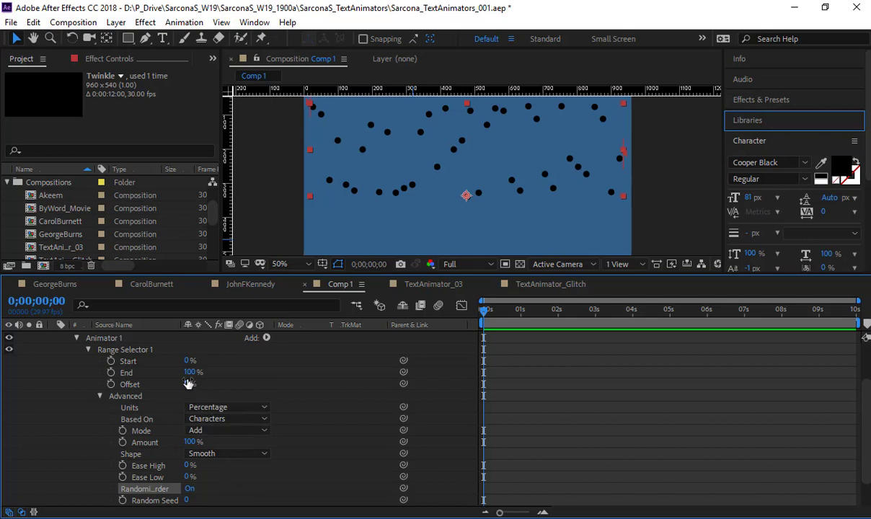
drag(191, 383, 410, 422)
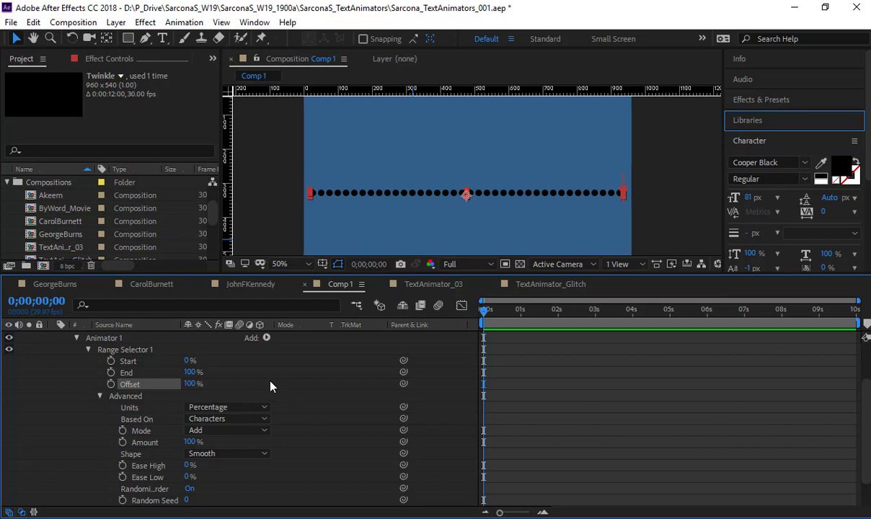
Reduce the range selector's End to 19%.
scroll(296, 432, down, 1)
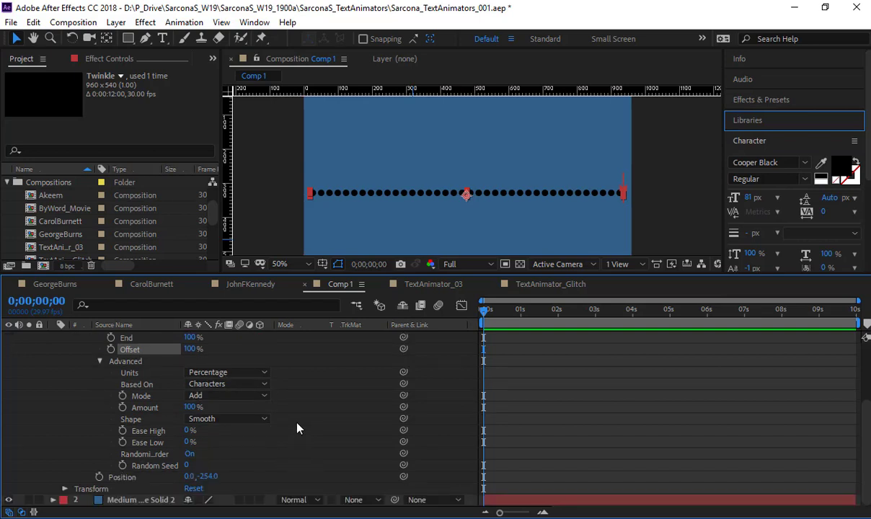
scroll(292, 428, up, 1)
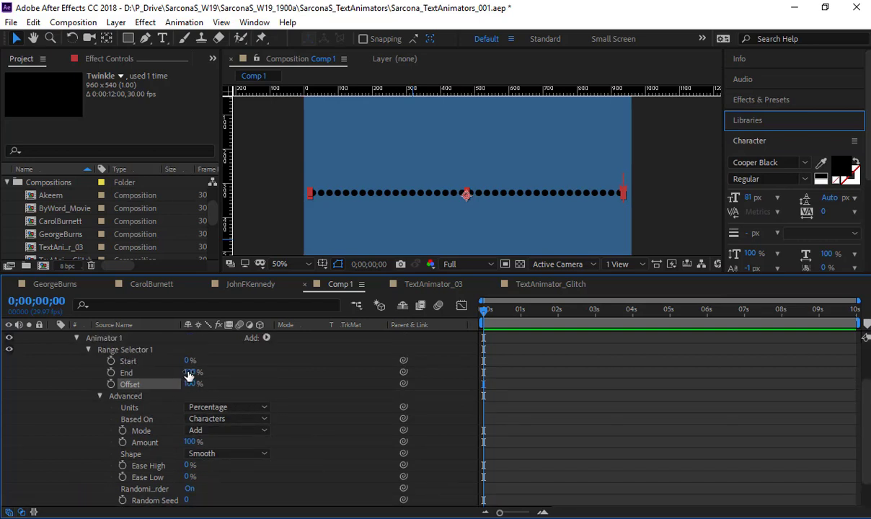
drag(189, 372, 163, 373)
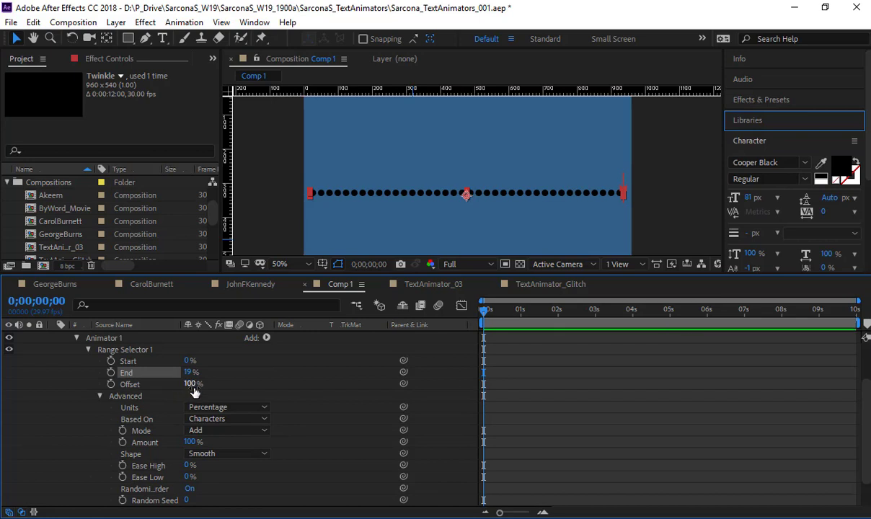
scroll(221, 404, down, 1)
scroll(150, 381, up, 3)
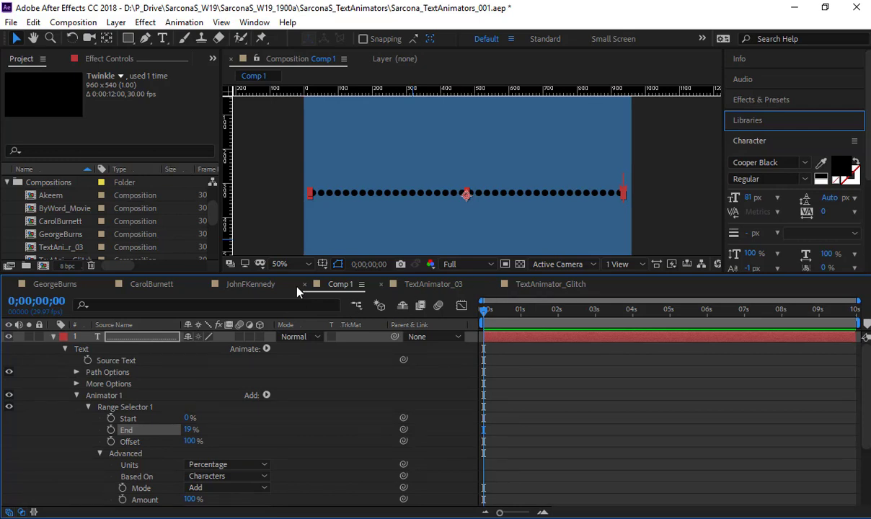
Switch to the JohnFKennedy composition and enlarge the composition viewer.
click(235, 287)
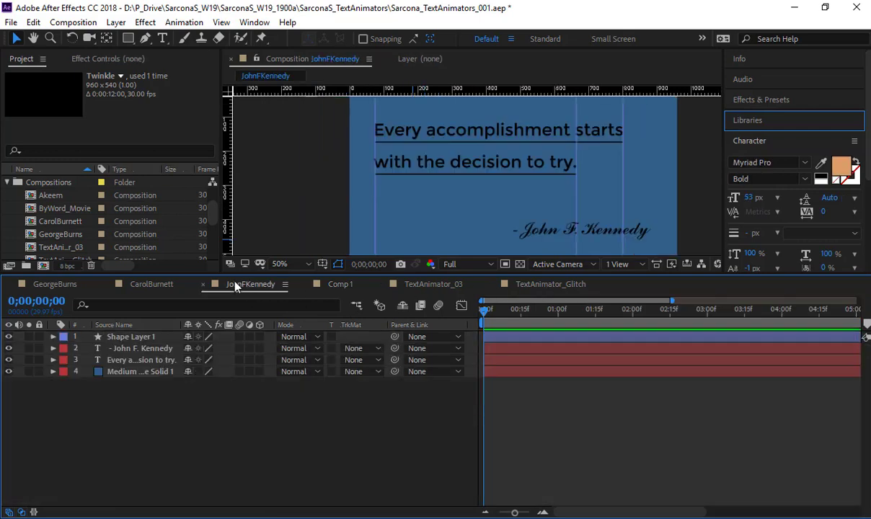
click(324, 192)
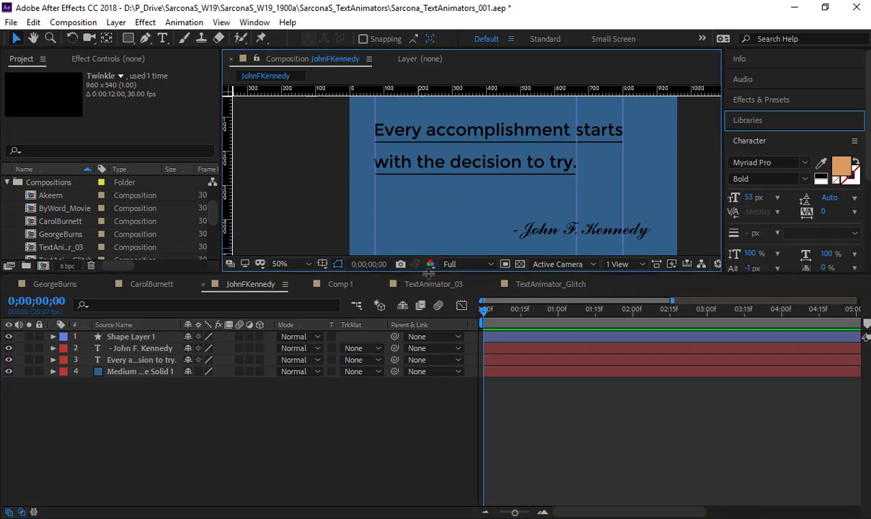
drag(429, 273, 429, 333)
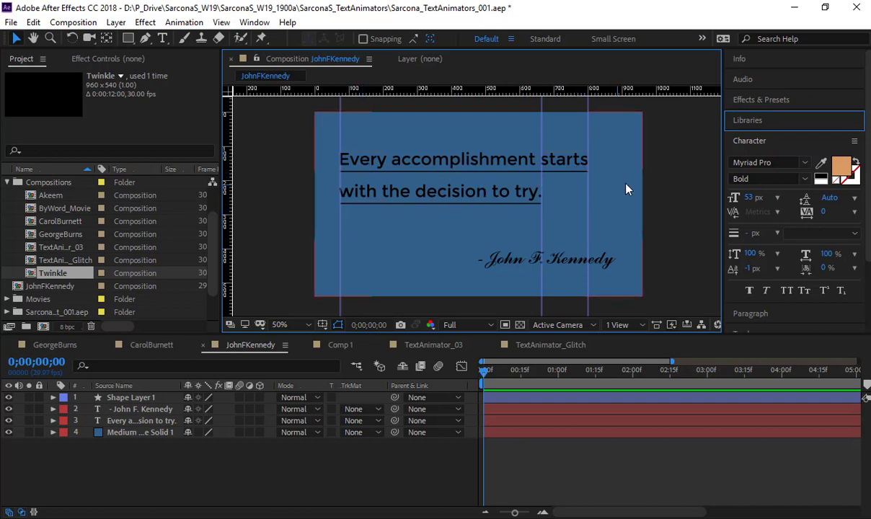
Select the quote's first text line, "Every accomplishment starts", for editing.
double_click(545, 167)
triple_click(545, 170)
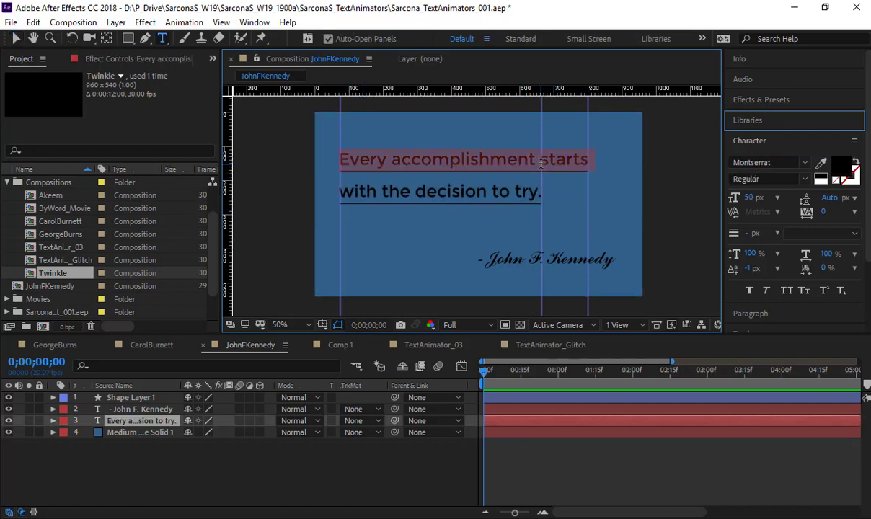
Try wrapping the quote before "starts", and restore the line break so the second line begins with "with the decision to try.".
click(545, 173)
key(Return)
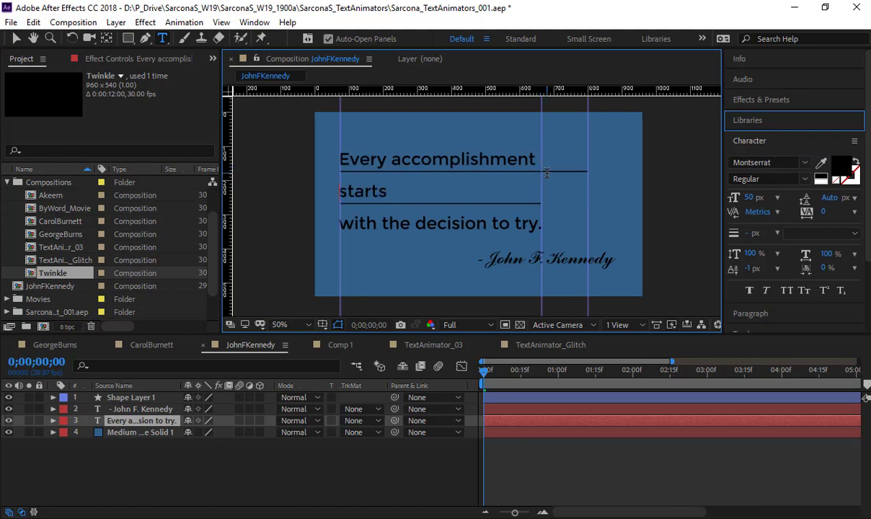
key(Delete)
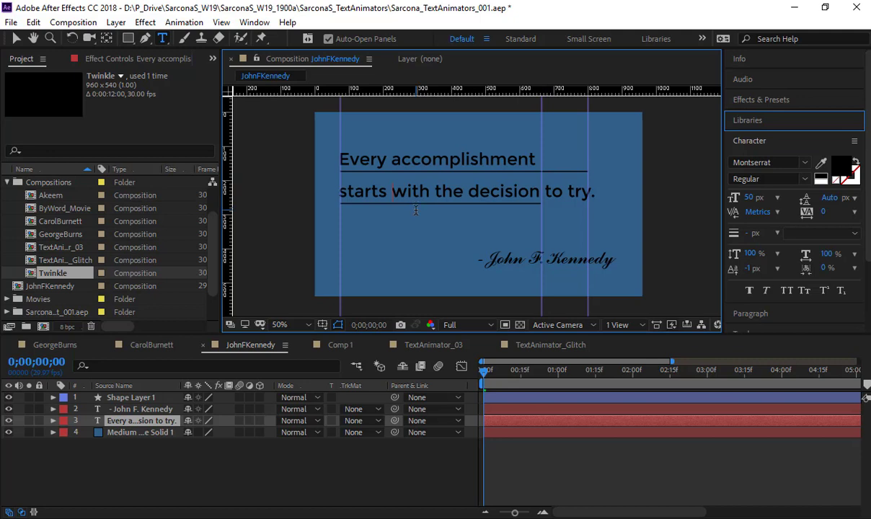
key(Return)
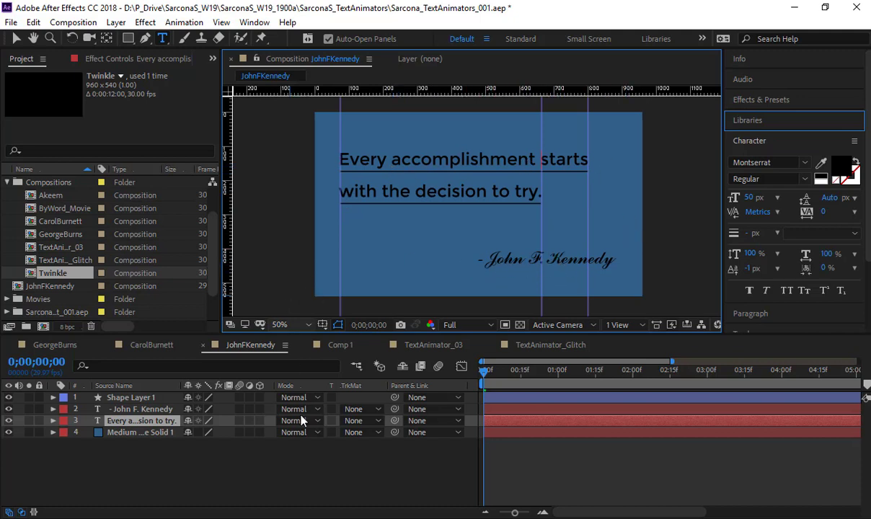
click(279, 461)
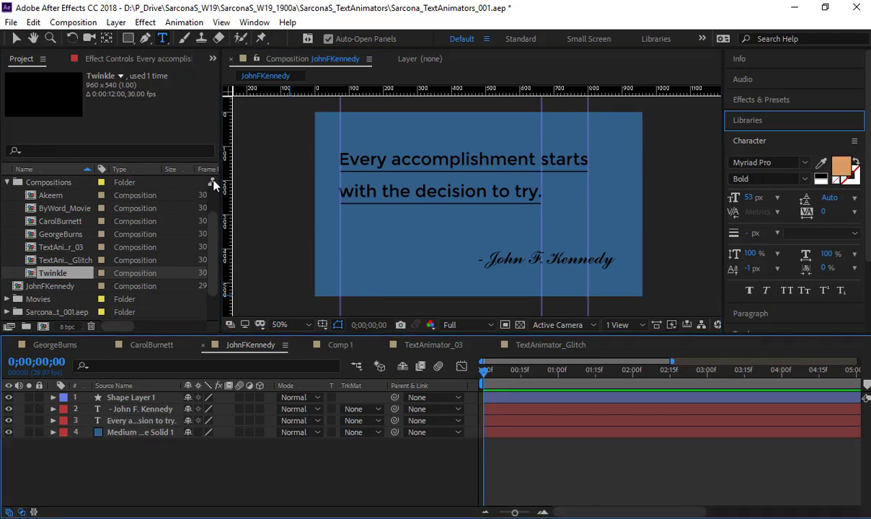
Clear all guides from the composition and hide the underlines on Shape Layer 1.
click(219, 23)
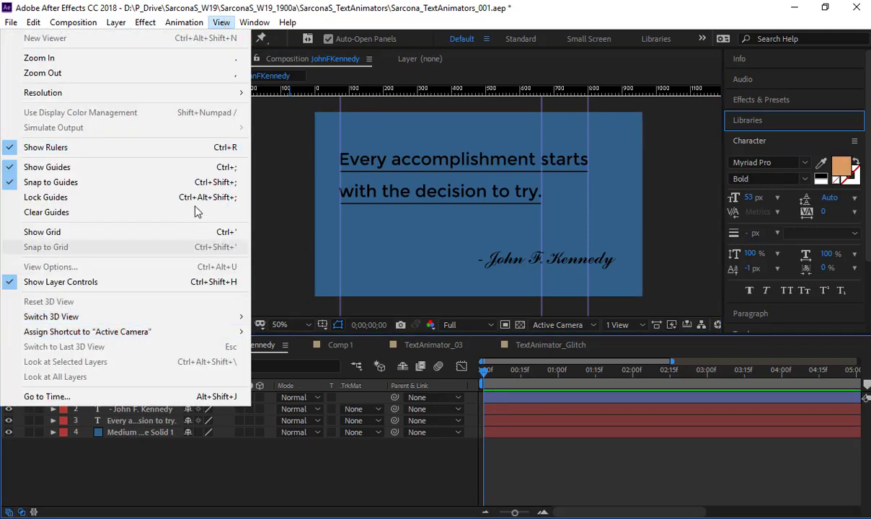
click(46, 211)
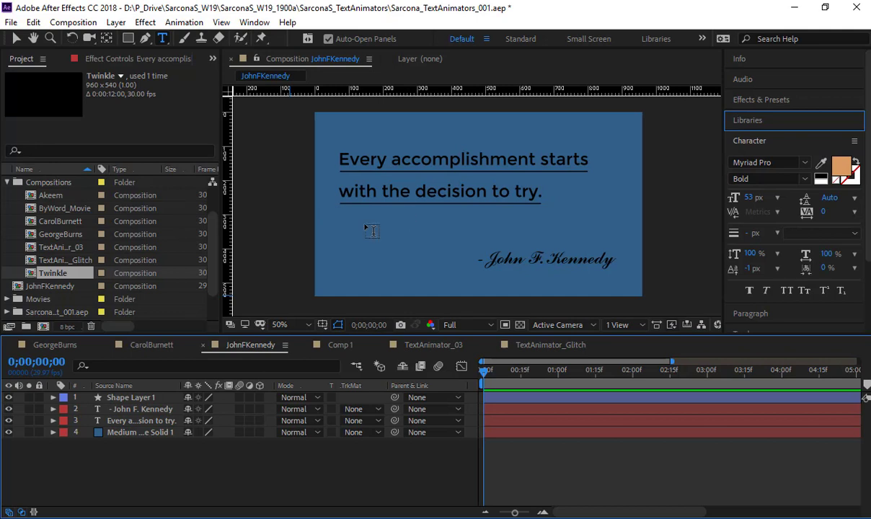
click(9, 397)
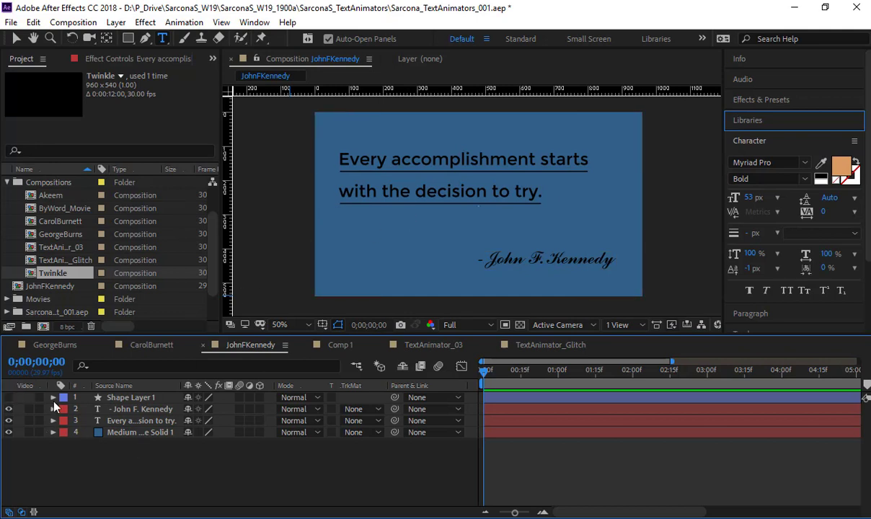
Add a Scale text animator to the quote text layer and add the Position property to the same animator.
click(135, 422)
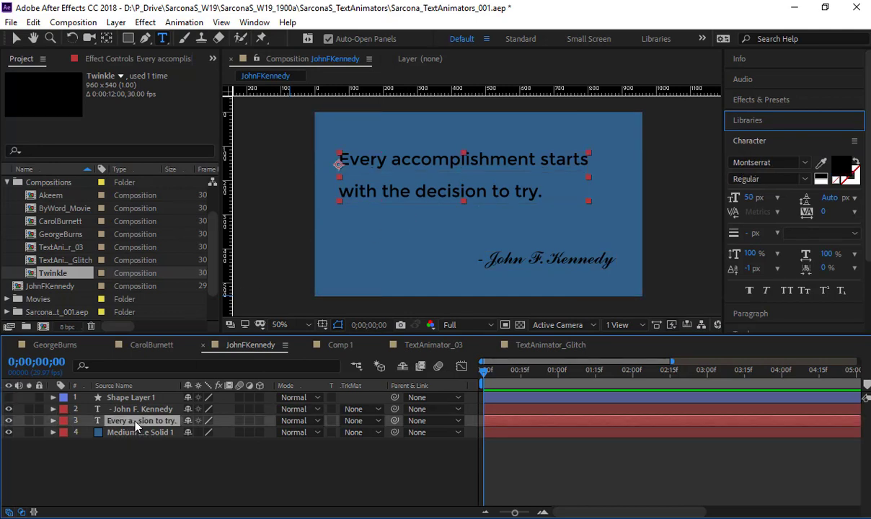
click(53, 421)
click(266, 433)
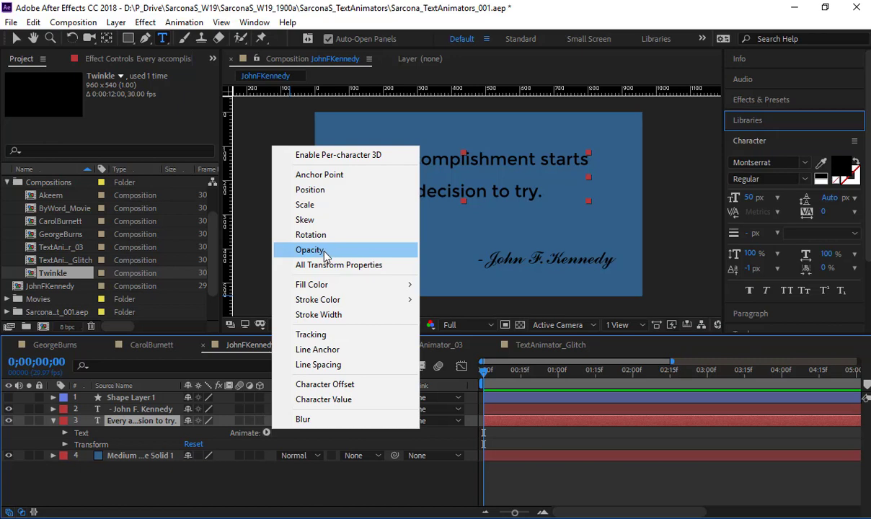
click(326, 214)
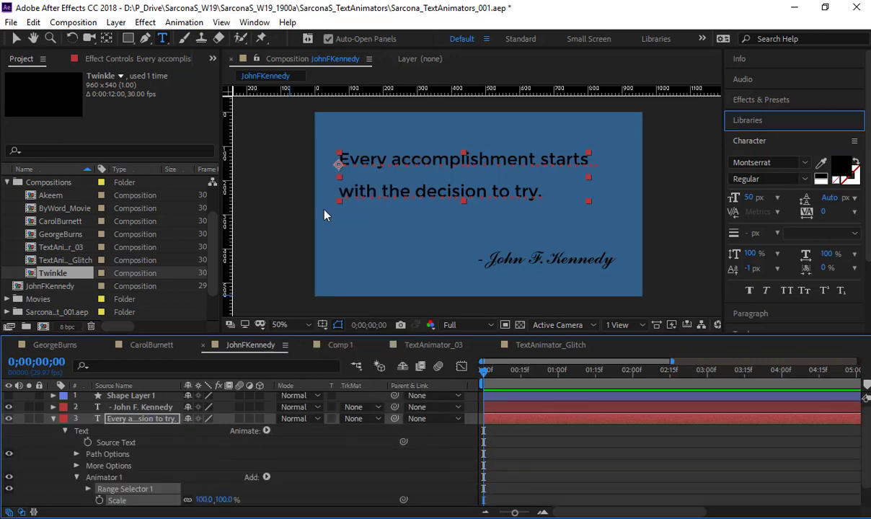
click(266, 478)
mouse_move(292, 481)
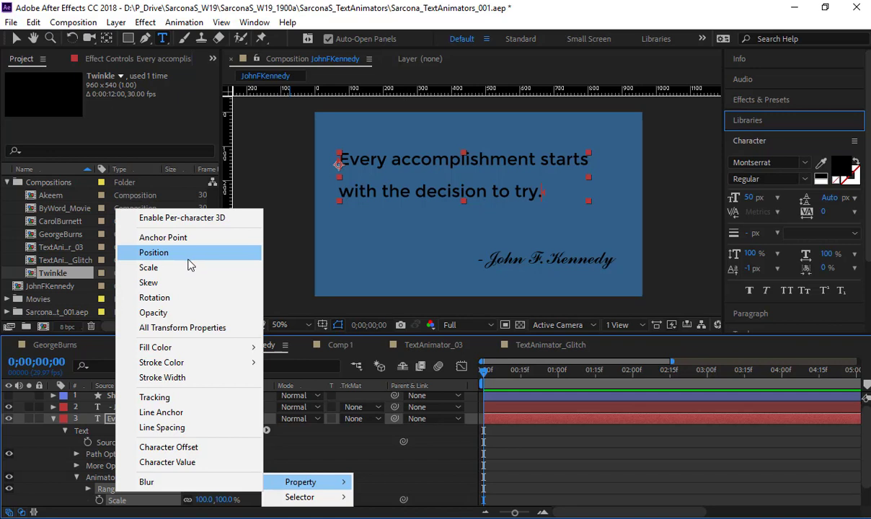
click(153, 252)
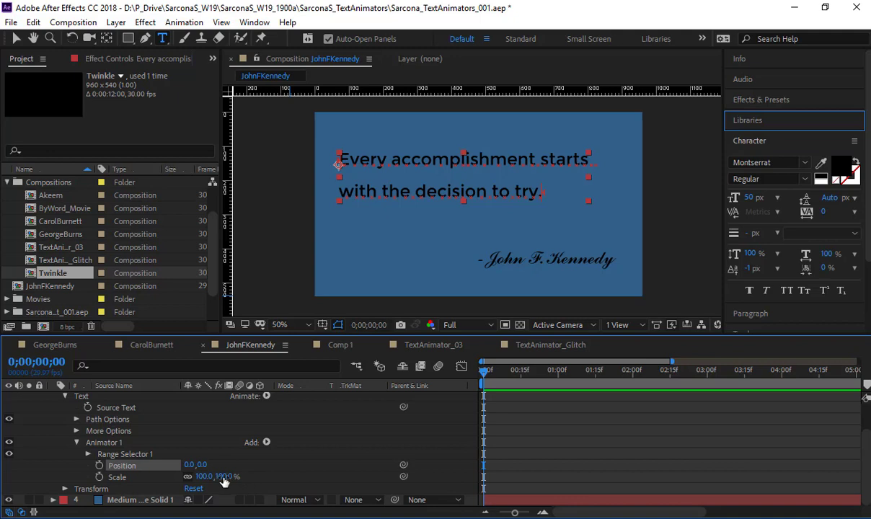
Set the quote animator's Position to 0.0, -262.0 and its Scale to 0%.
click(225, 476)
click(201, 436)
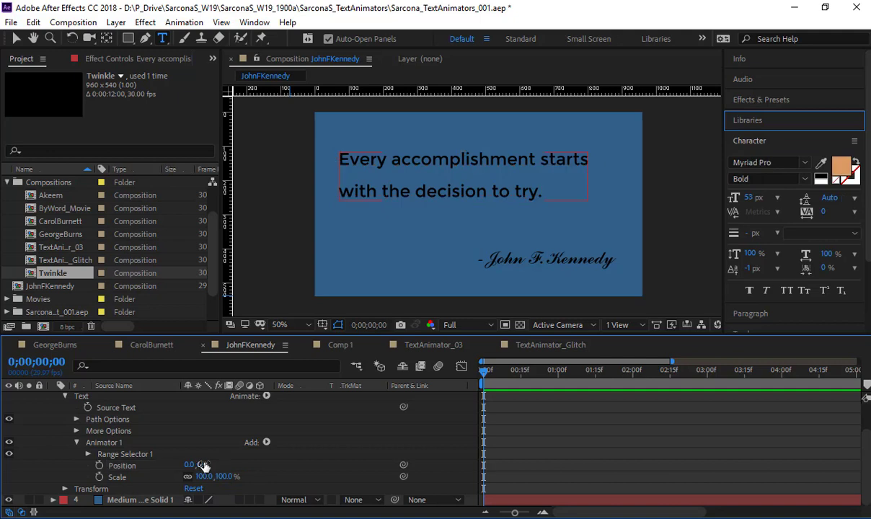
drag(204, 465, 16, 467)
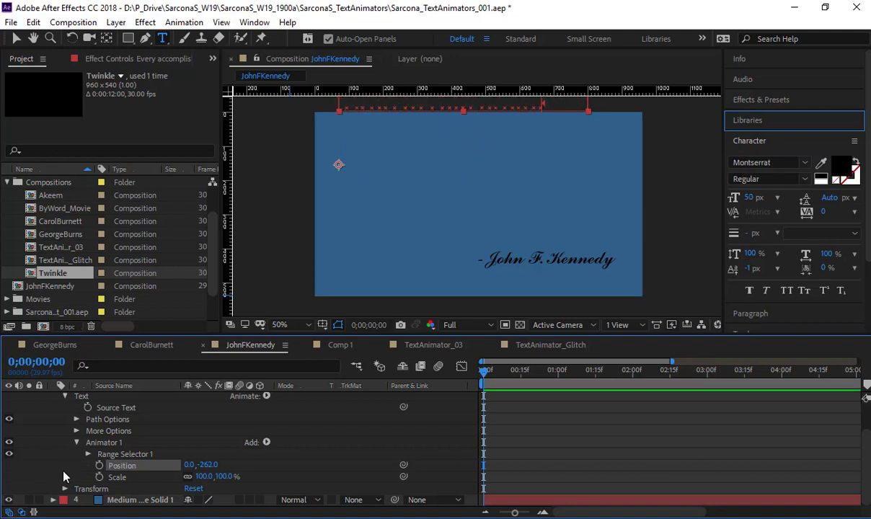
click(227, 476)
text(0)
key(Return)
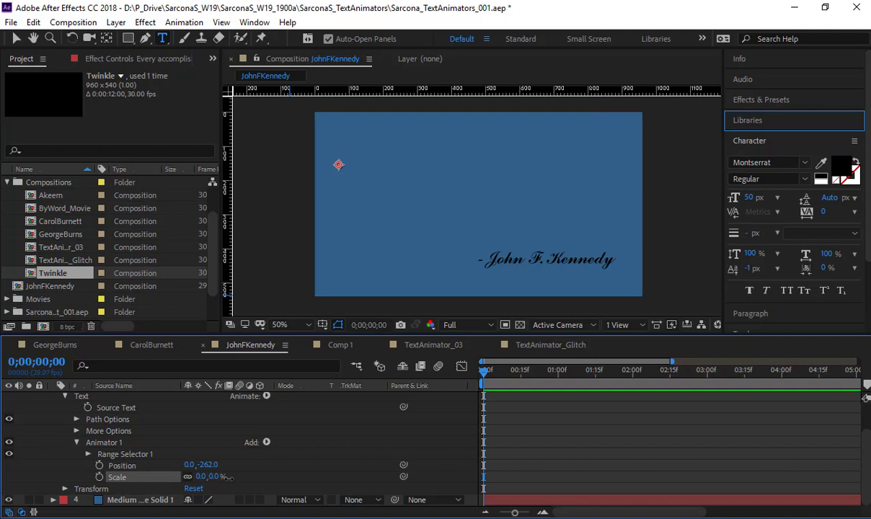
click(119, 466)
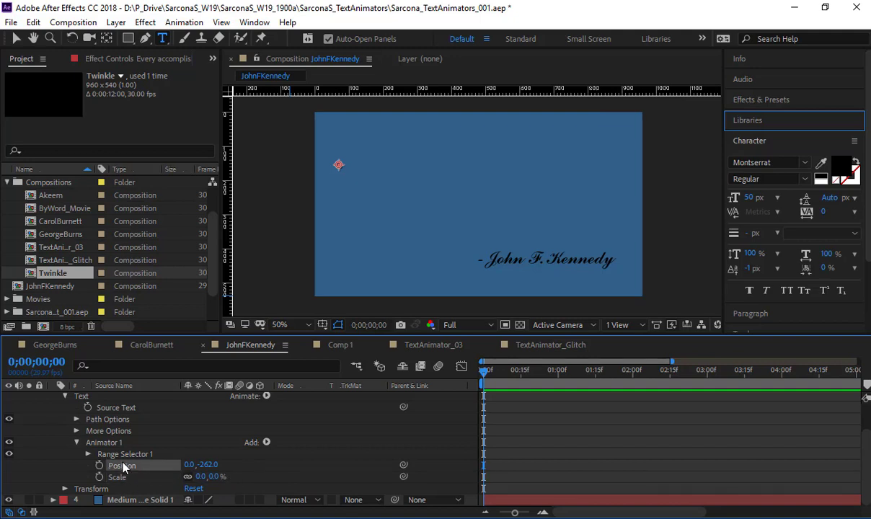
click(119, 477)
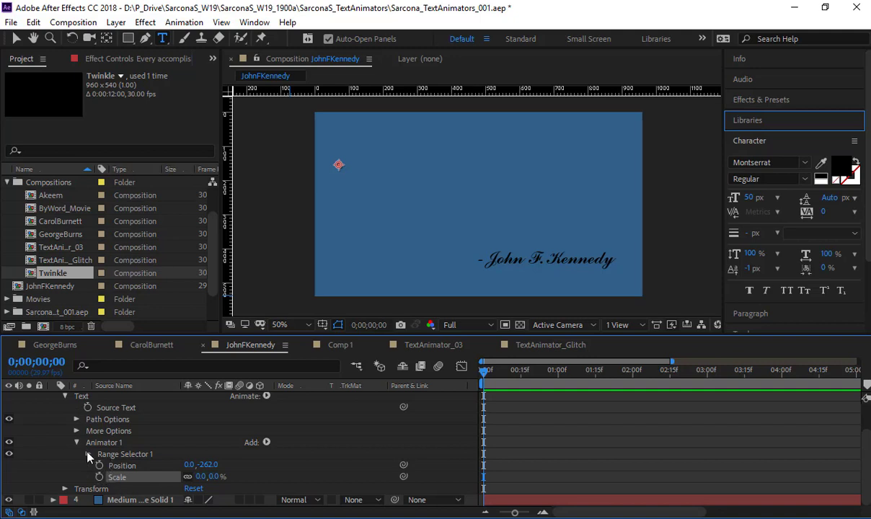
Keyframe Range Selector 1's Start at 0% on the first frame and 100% at 2 seconds.
click(89, 454)
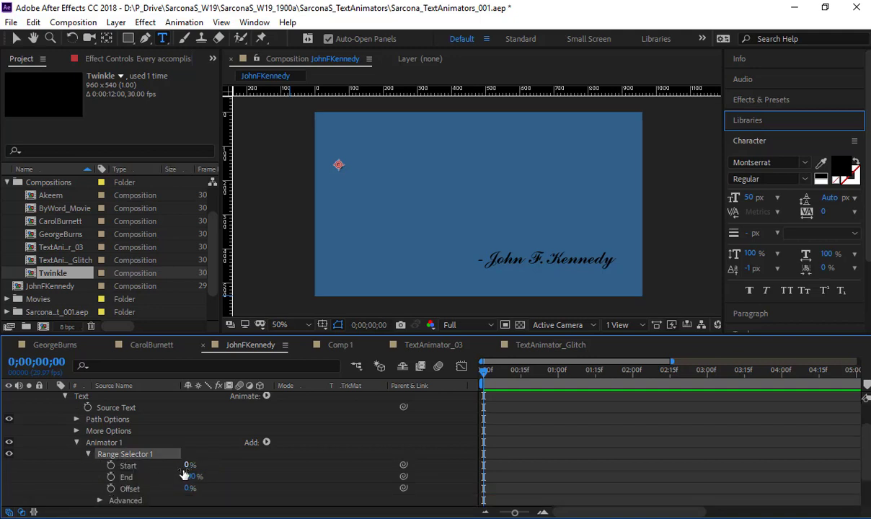
drag(190, 465, 158, 465)
click(112, 465)
click(553, 370)
drag(596, 377, 632, 378)
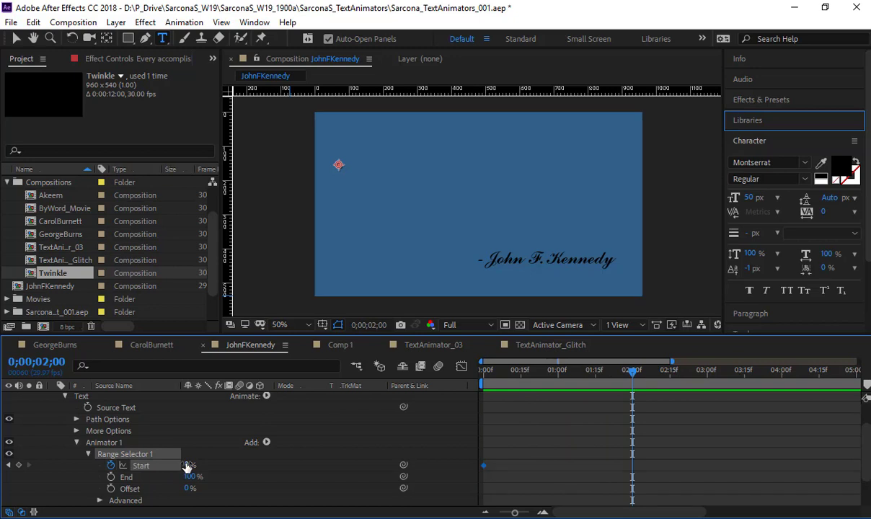
drag(187, 466, 335, 461)
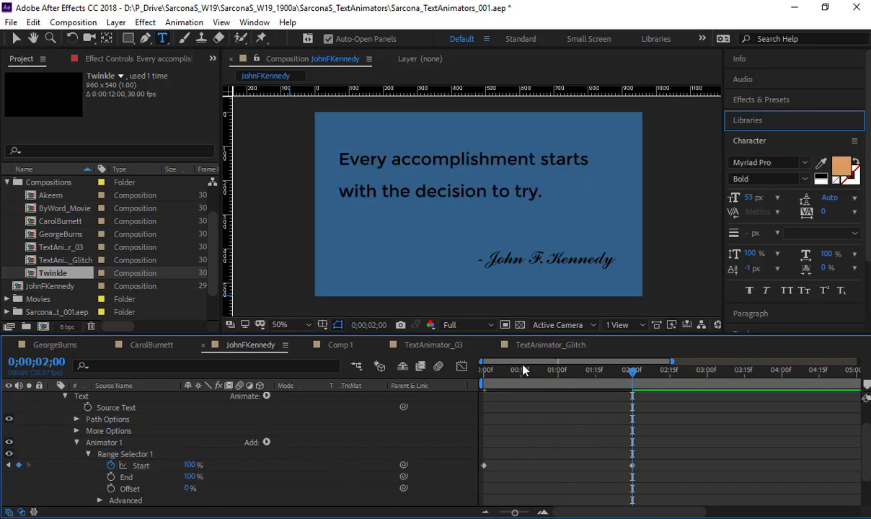
Preview the quote animation and slow it down by moving the second Start keyframe to about 0;00;03;15.
key(Home)
key(space)
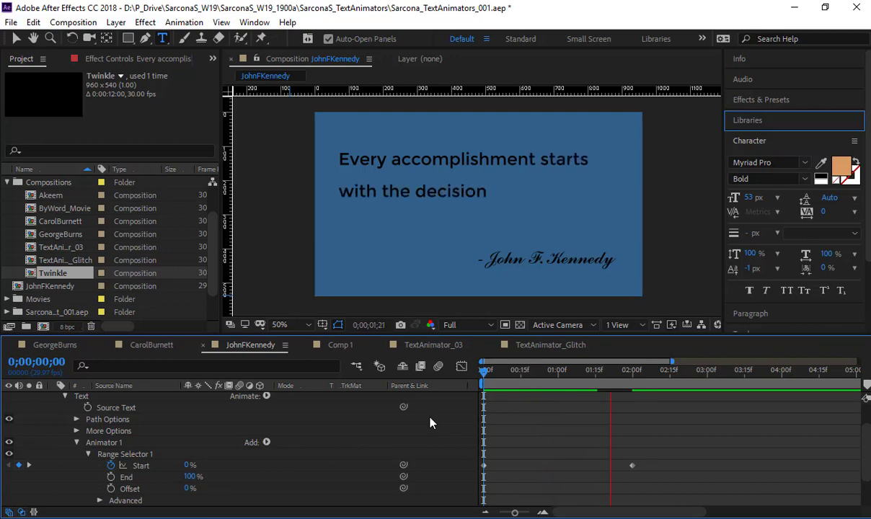
key(space)
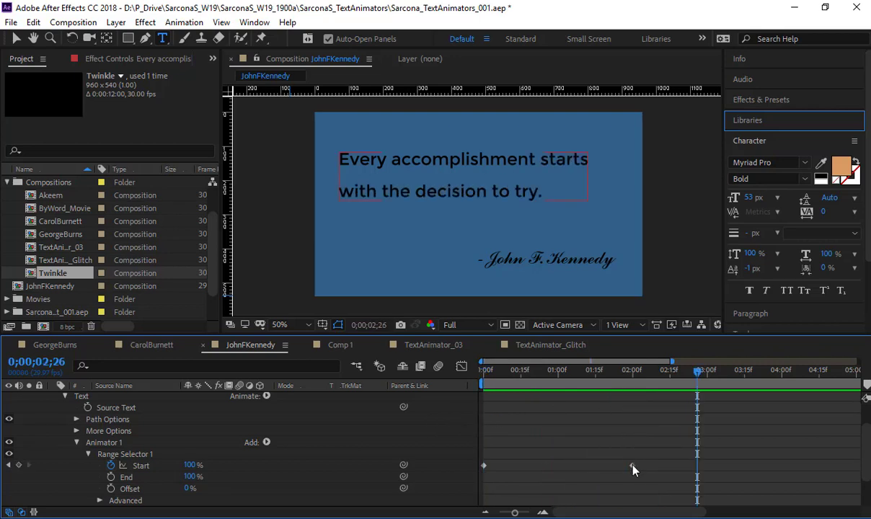
drag(633, 466, 743, 467)
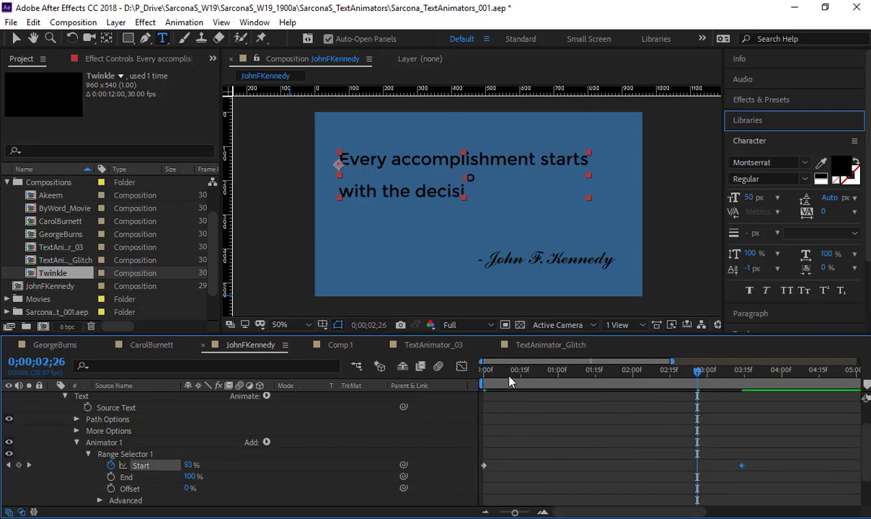
drag(506, 374, 465, 380)
click(369, 431)
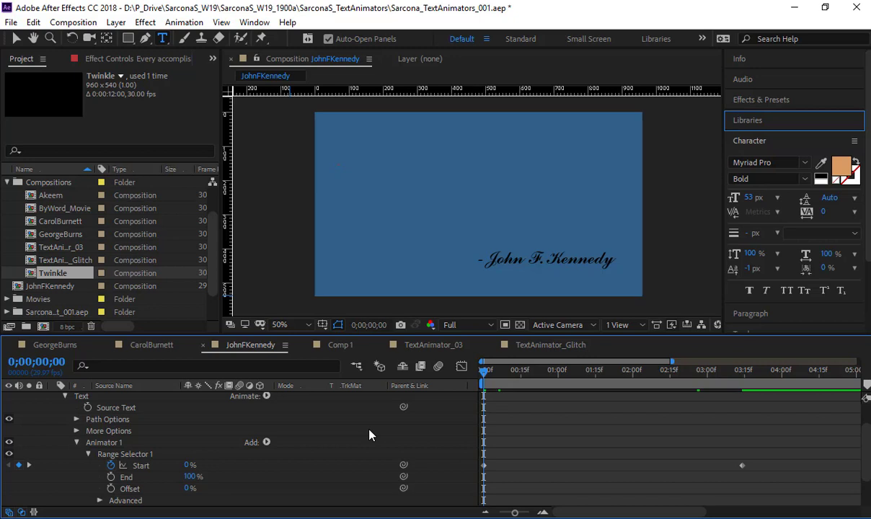
key(space)
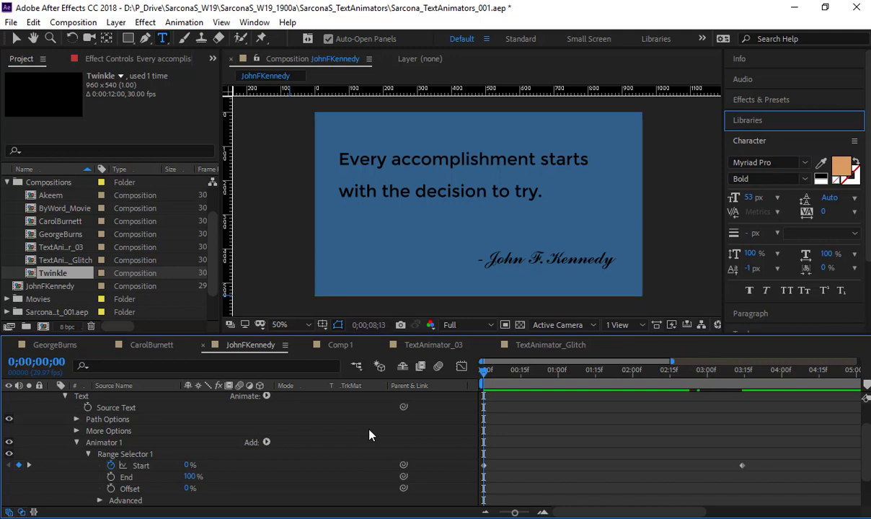
Replay the quote animation, move the final Start keyframe to about 0;00;03;22 and enable motion blur for the composition.
drag(515, 513, 494, 511)
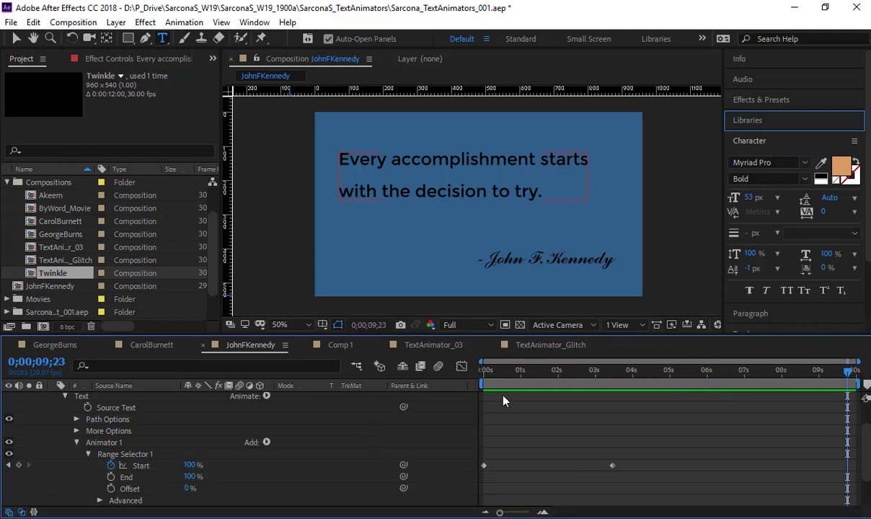
click(481, 381)
key(space)
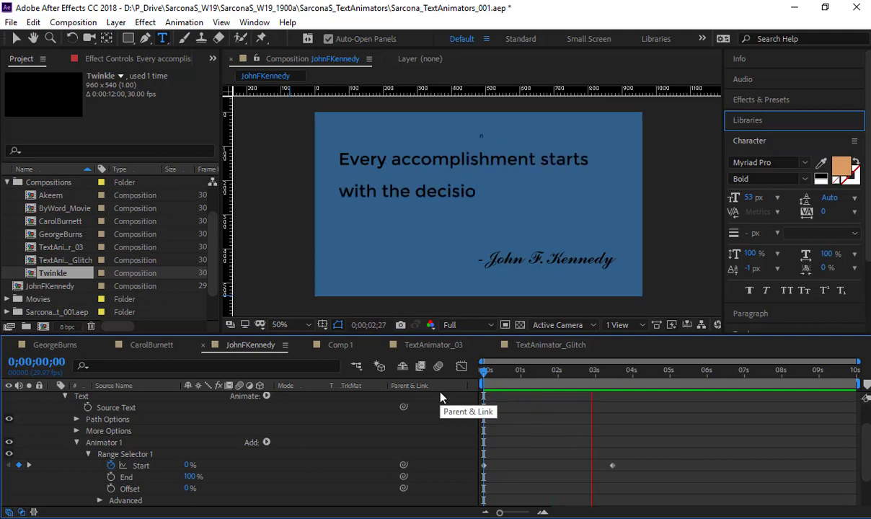
key(space)
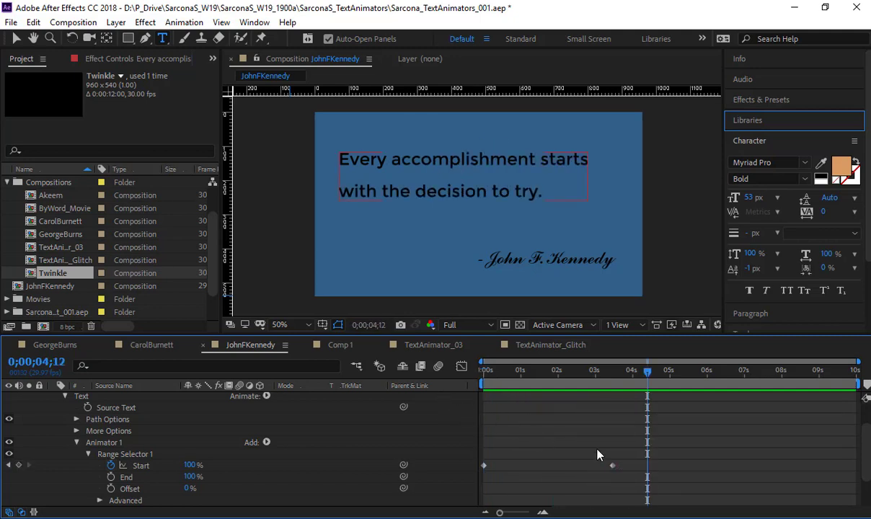
drag(616, 465, 626, 466)
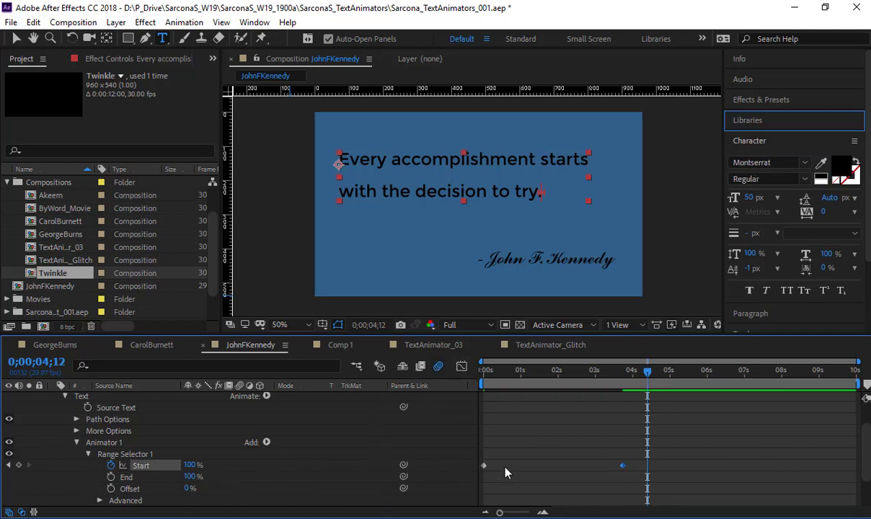
right_click(472, 387)
mouse_move(513, 428)
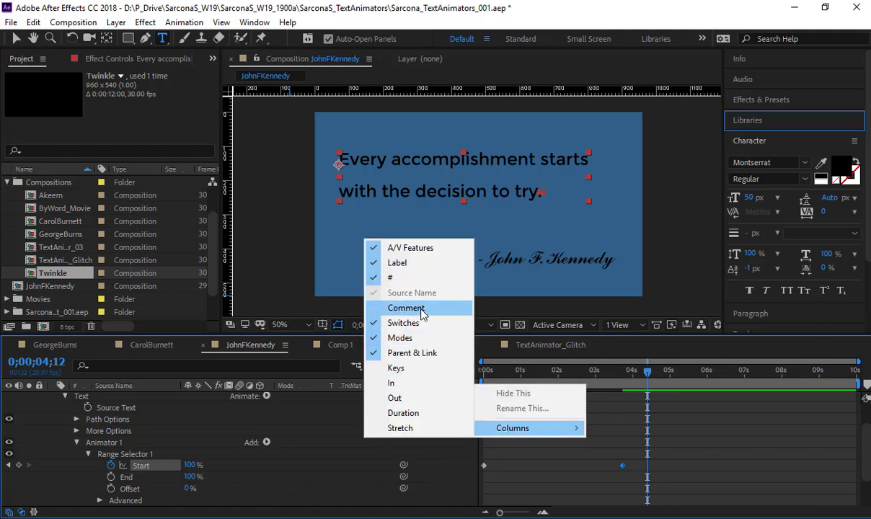
click(302, 434)
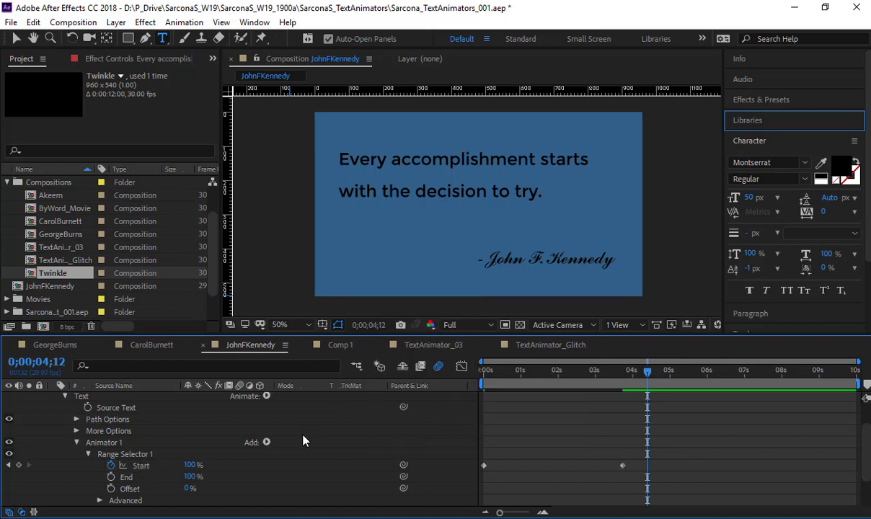
Show the layer switches in the timeline and enable motion blur on the quote text layer.
click(21, 512)
click(9, 512)
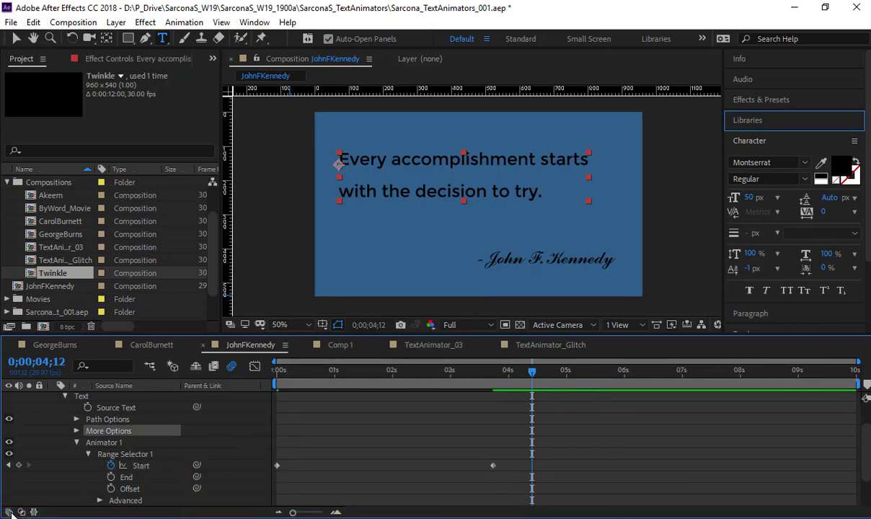
click(9, 511)
click(232, 512)
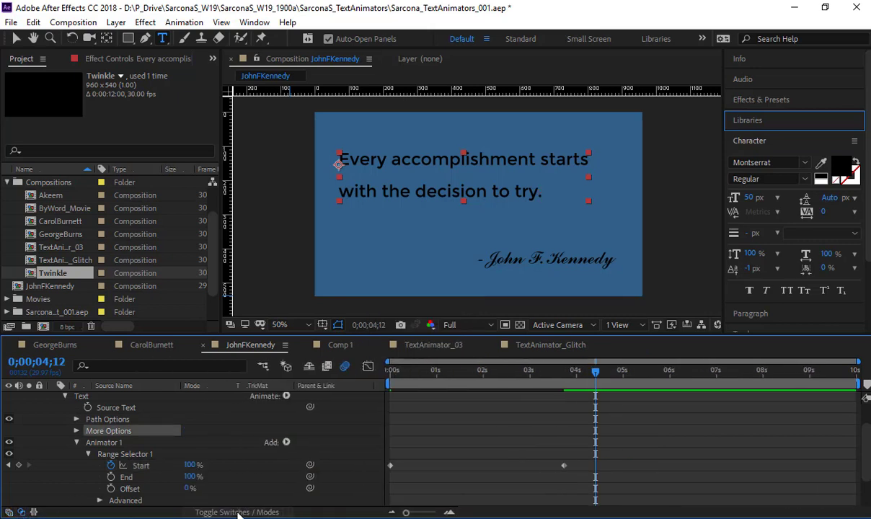
scroll(214, 446, up, 3)
click(209, 420)
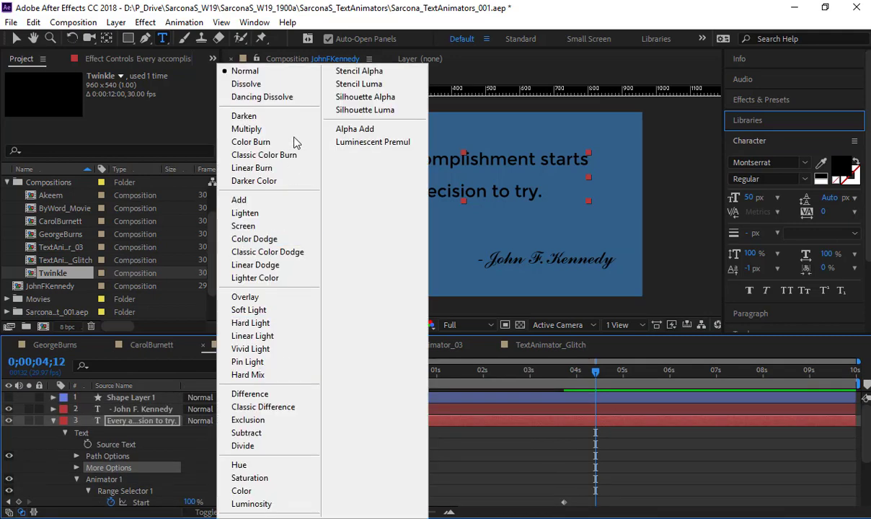
click(189, 418)
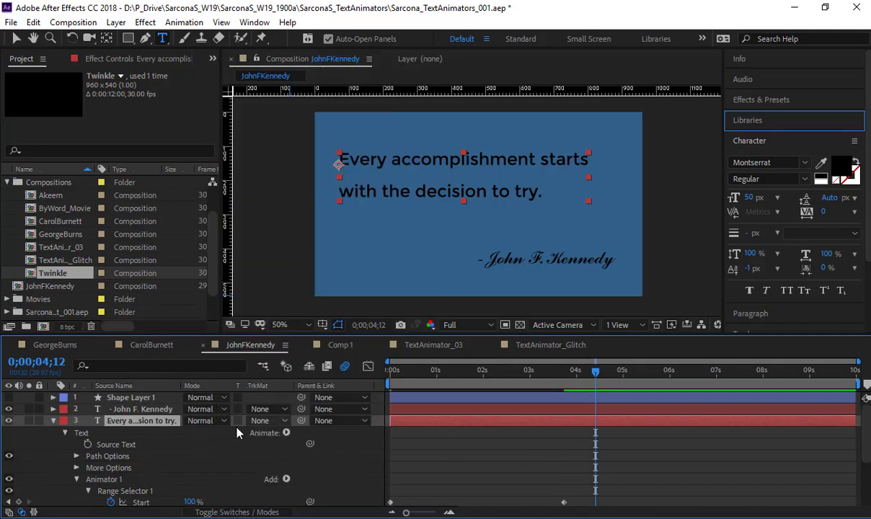
click(224, 513)
click(240, 421)
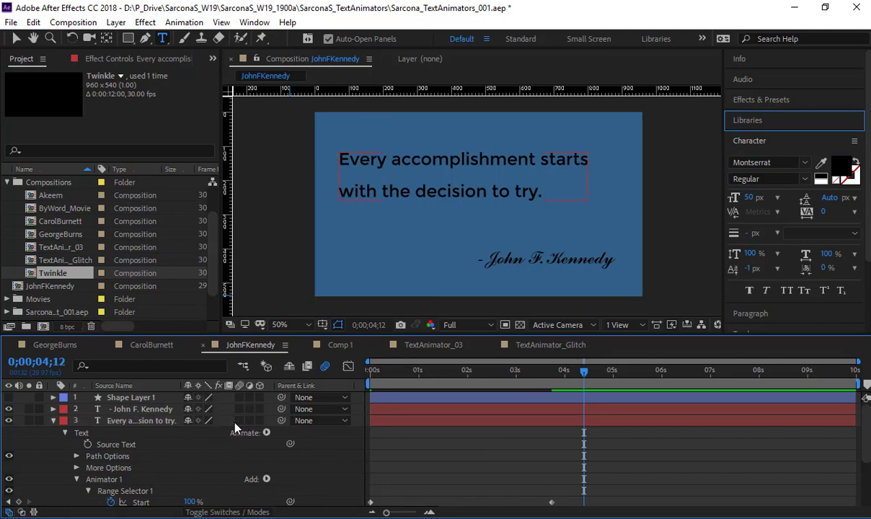
Preview the quote animation with motion blur from the first frame.
key(Home)
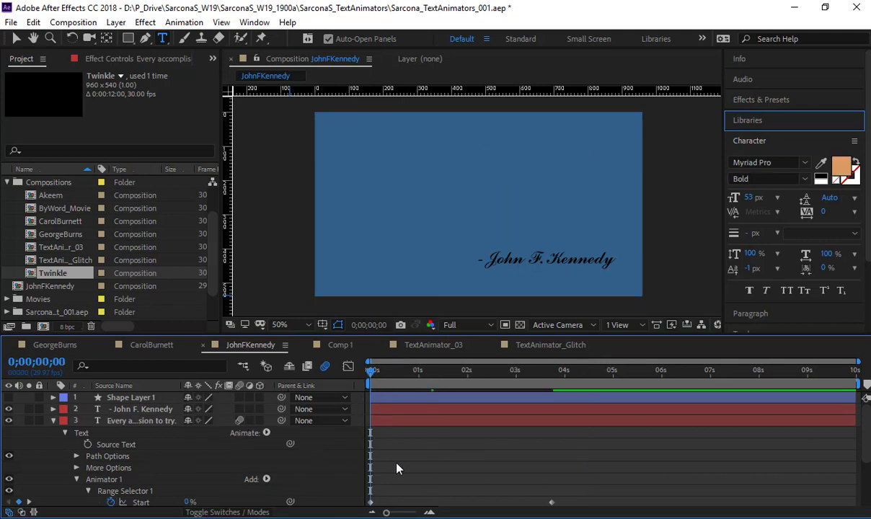
key(space)
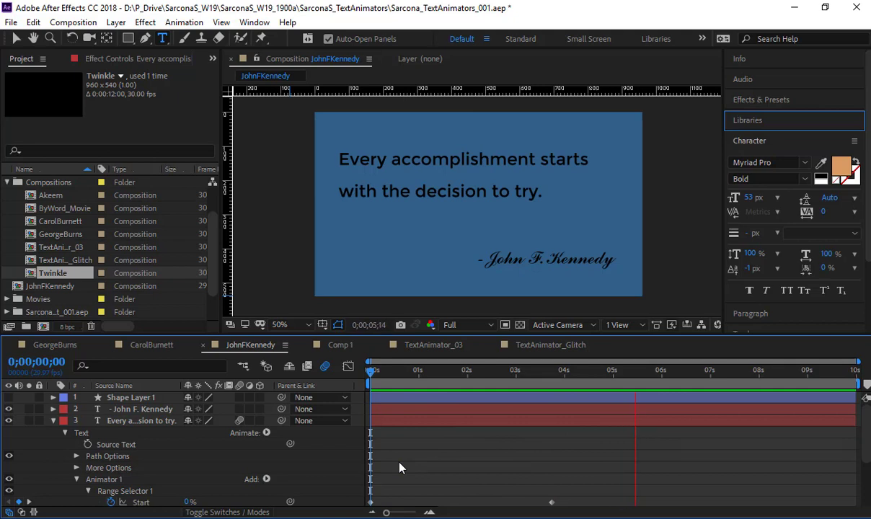
key(space)
Make the quote's letters enter horizontally by setting Animator 1's Position to 478.0, 0.0.
scroll(393, 447, down, 3)
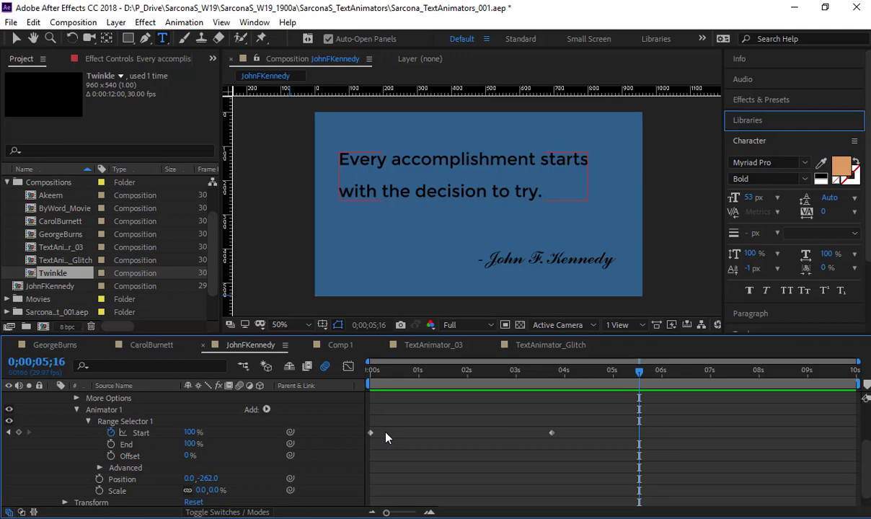
click(208, 478)
text(0)
key(Return)
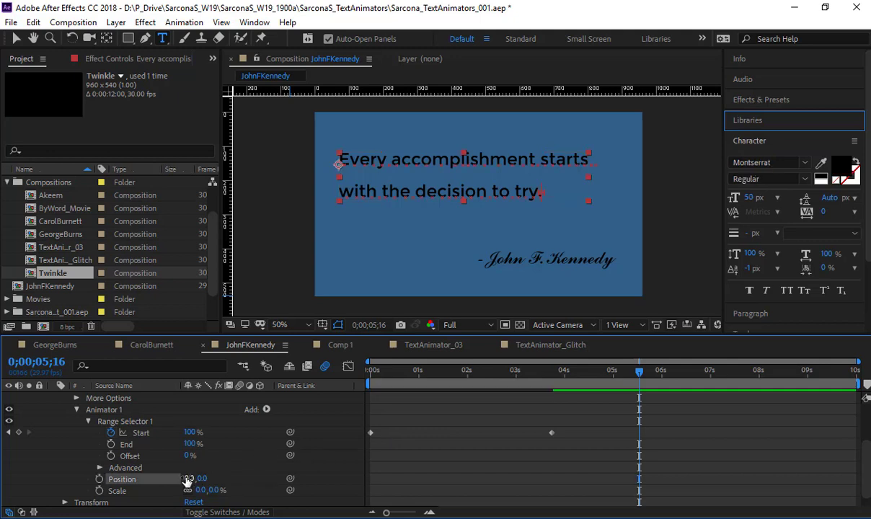
drag(186, 480, 518, 485)
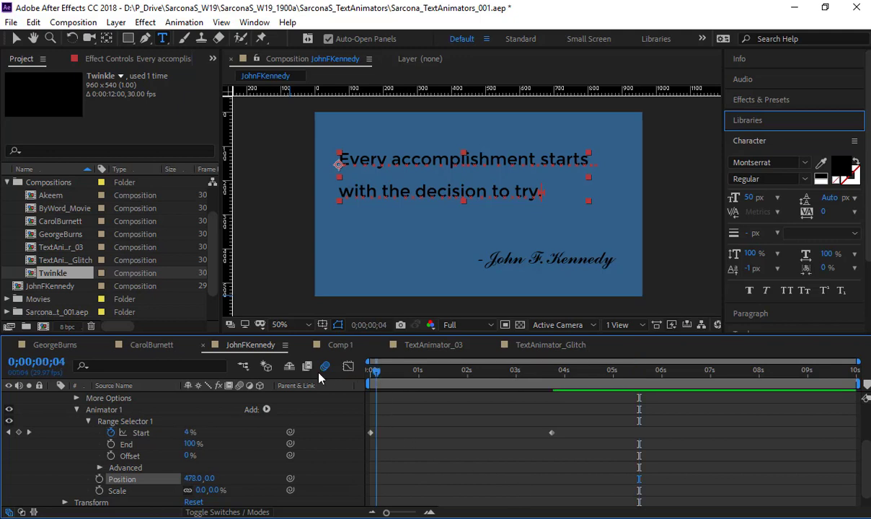
Preview the quote's horizontal entrance from the first frame and stop partway through the text.
key(Home)
click(331, 452)
key(space)
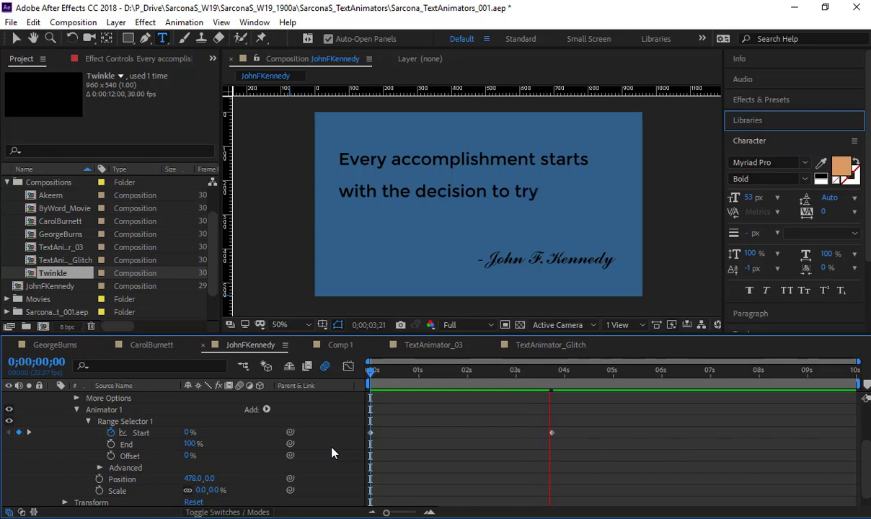
key(space)
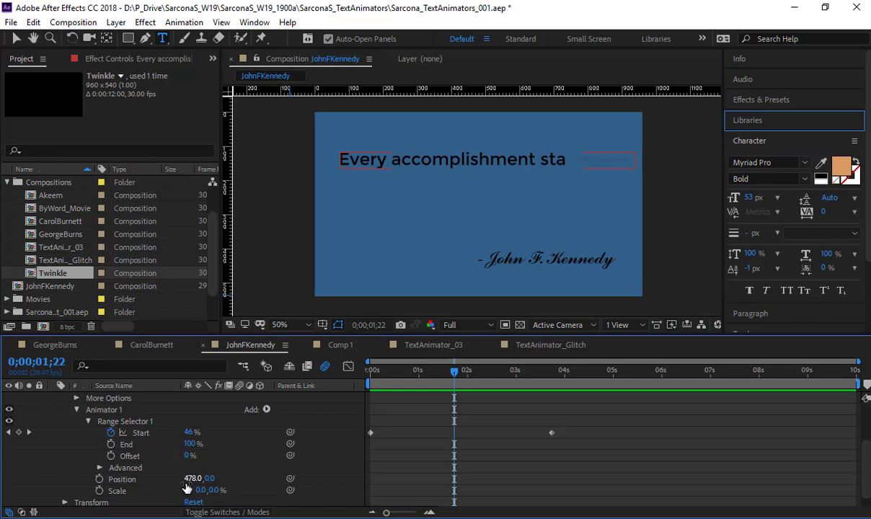
Inspect the blurred letters up close and reduce Animator 1's Position to 189.0, 0.0.
scroll(594, 198, up, 1)
drag(628, 159, 461, 254)
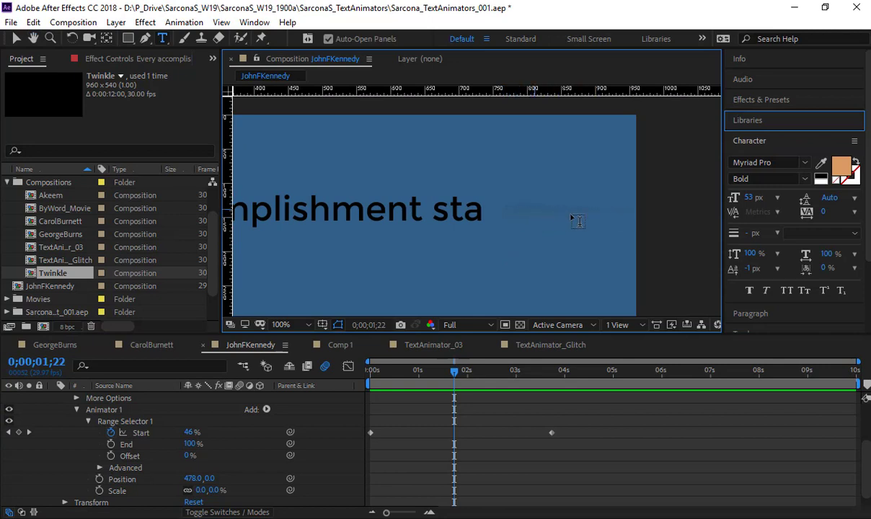
drag(190, 479, 3, 467)
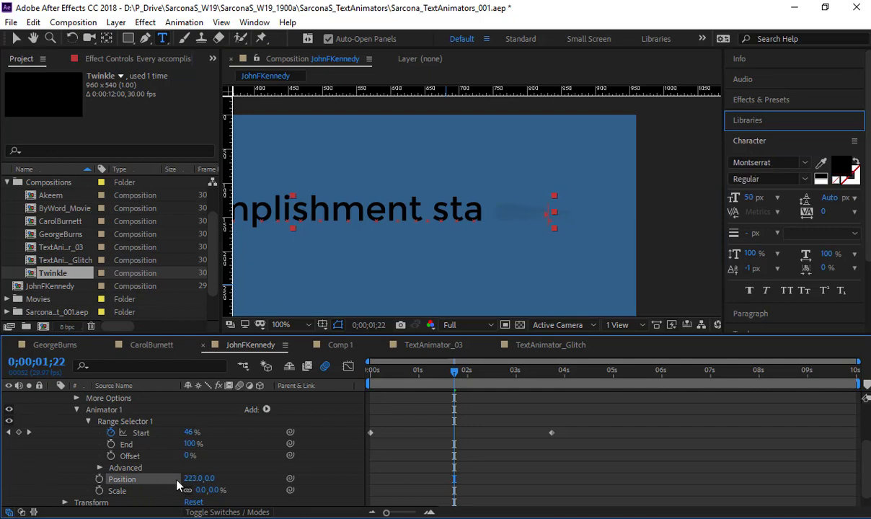
drag(190, 478, 172, 477)
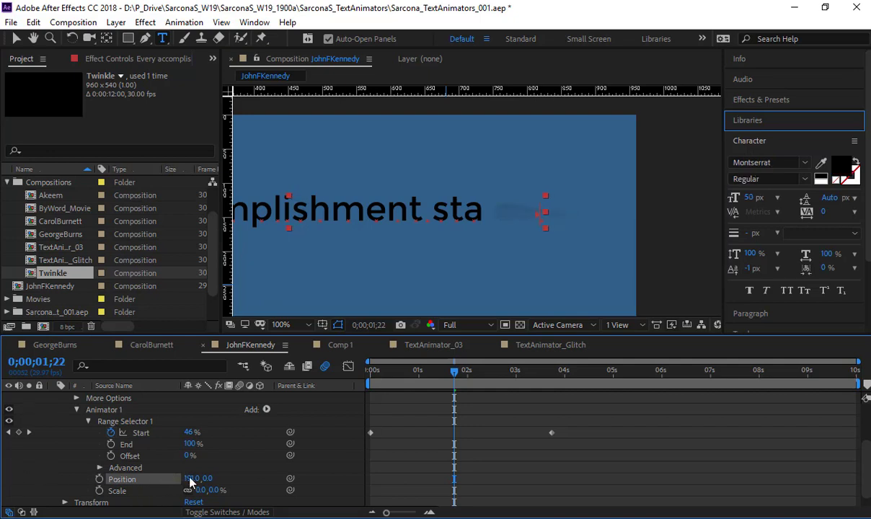
click(263, 457)
Start the work area at 0;00;01;22 and preview the animation with the whole composition in view.
key(alt+bracketleft)
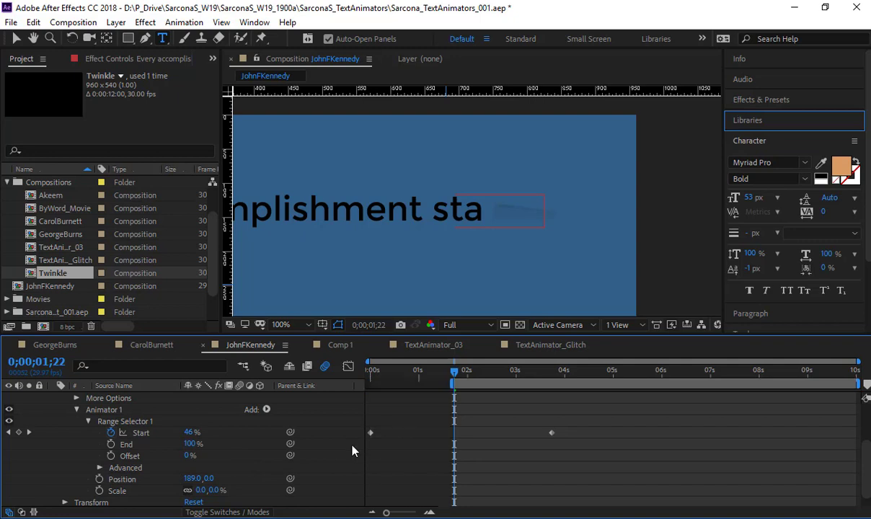
scroll(352, 445, down, 1)
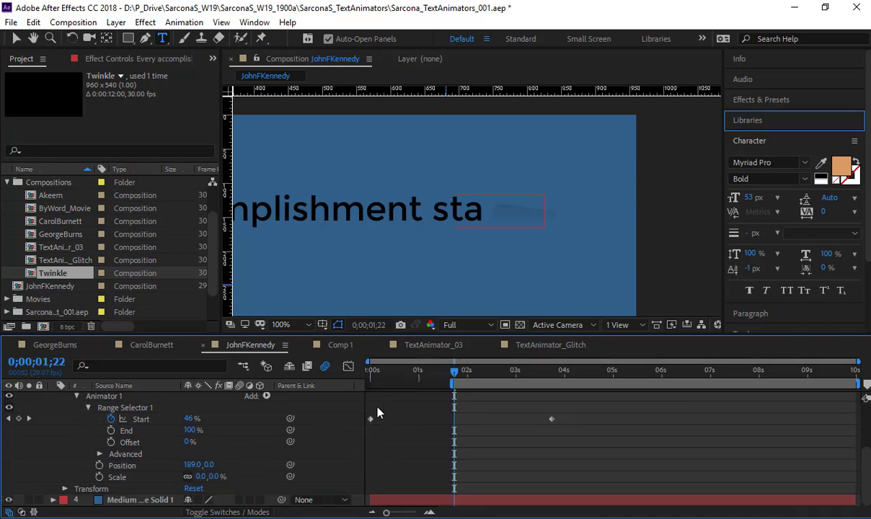
key(Home)
scroll(399, 270, down, 4)
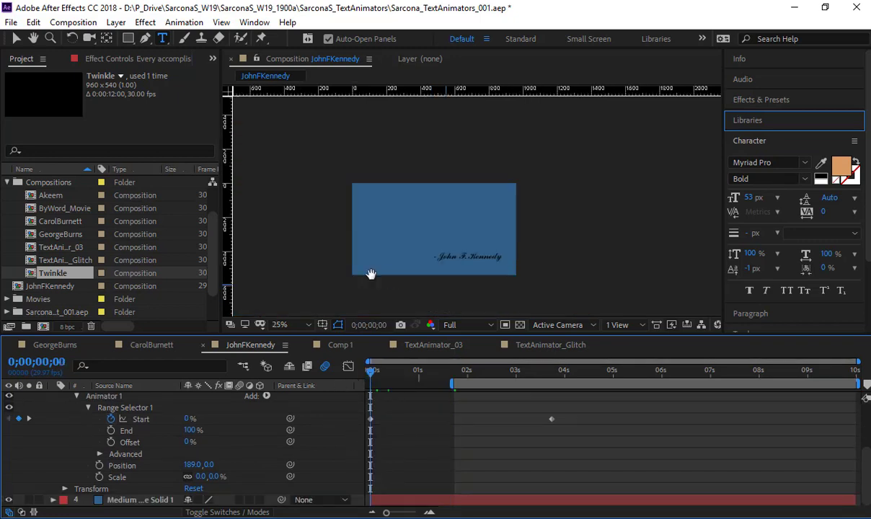
drag(369, 273, 419, 259)
key(period)
key(period)
key(space)
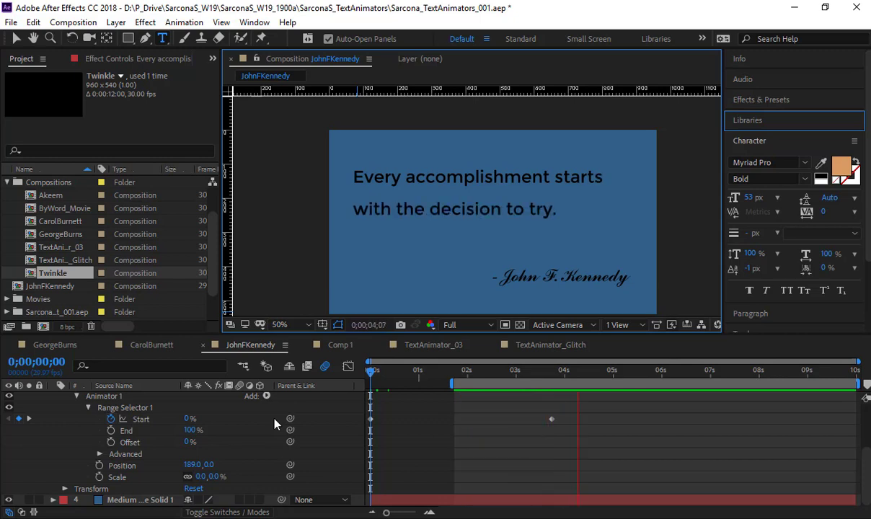
Set Animator 1's Position to 280.0, 0.0, replay the animation and return to the first frame.
drag(189, 465, 249, 463)
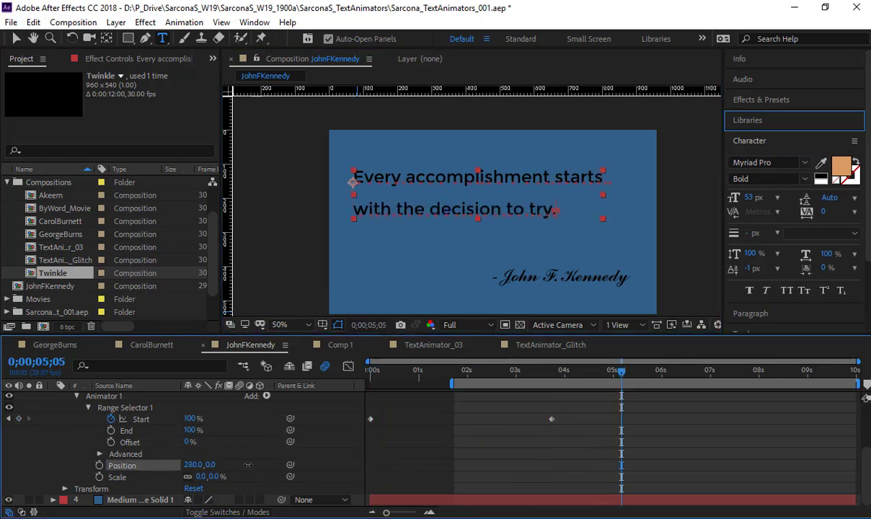
key(space)
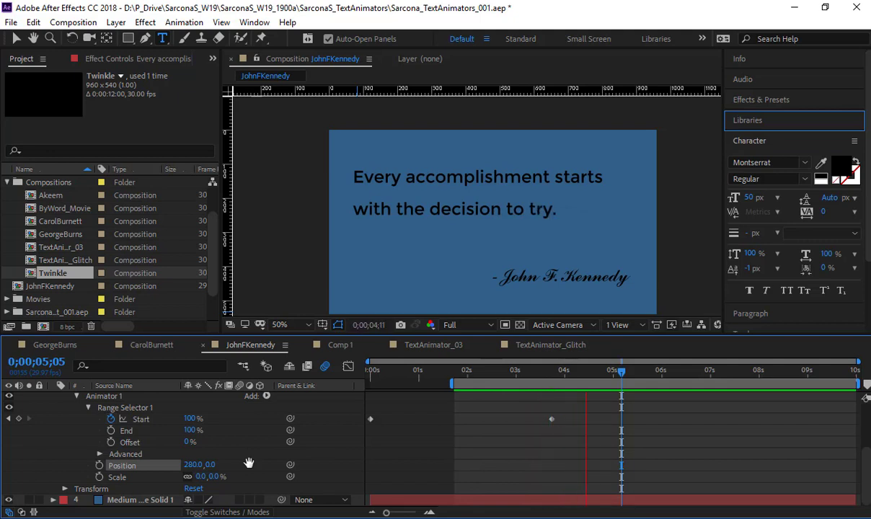
key(space)
key(Home)
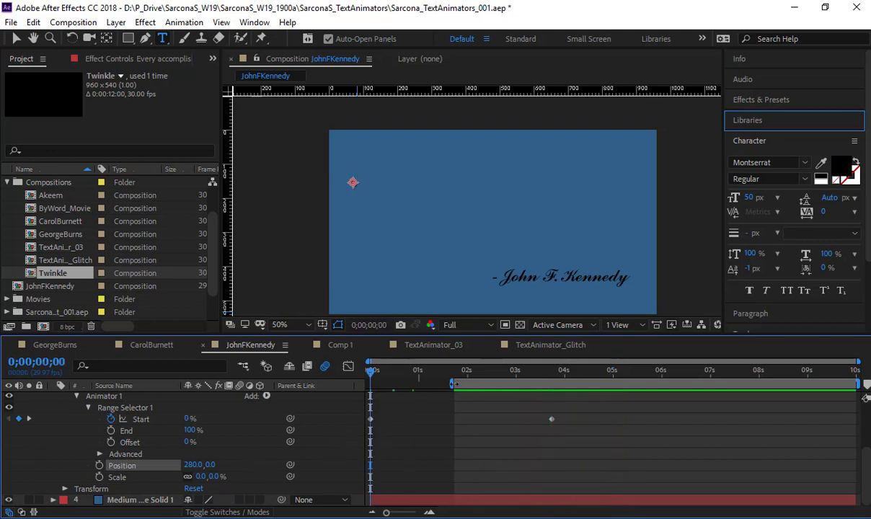
Make the work area span from the first frame to about 8 seconds and preview the quote's opening letters.
drag(451, 383, 370, 384)
key(space)
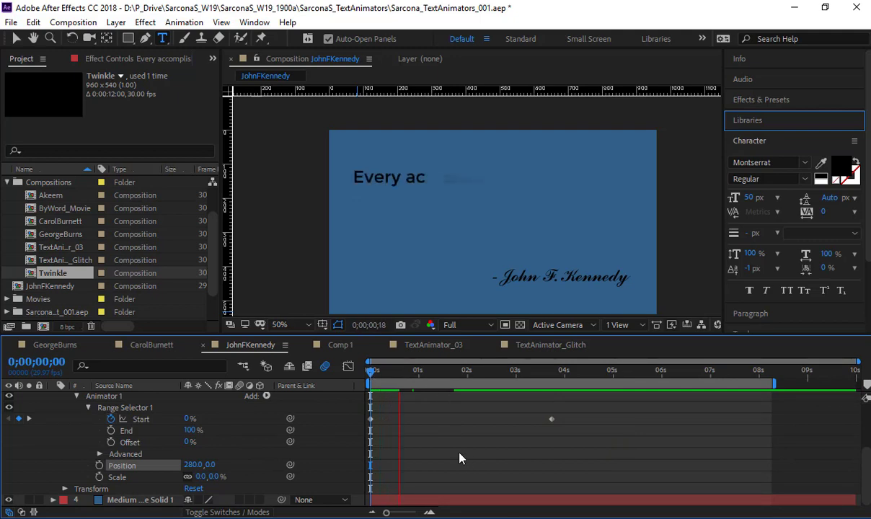
scroll(260, 469, up, 2)
key(space)
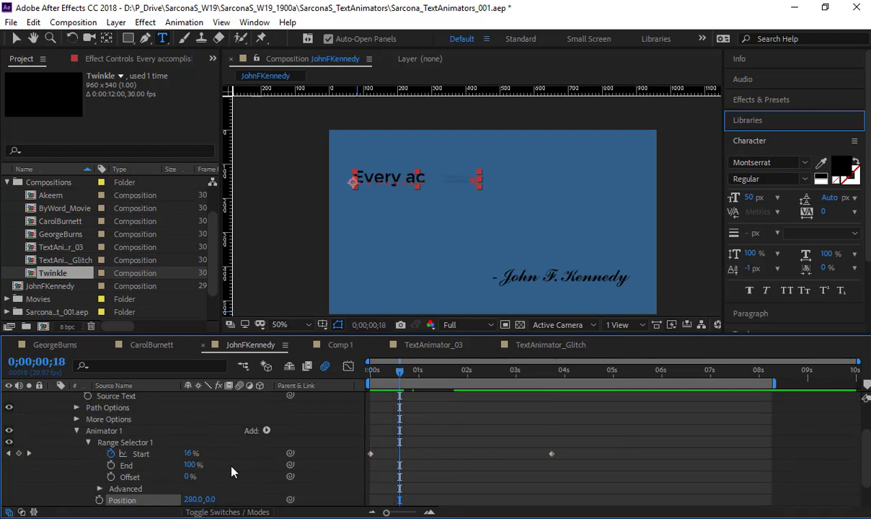
Delete Animator 1 from the quote text layer.
scroll(216, 470, up, 2)
click(117, 469)
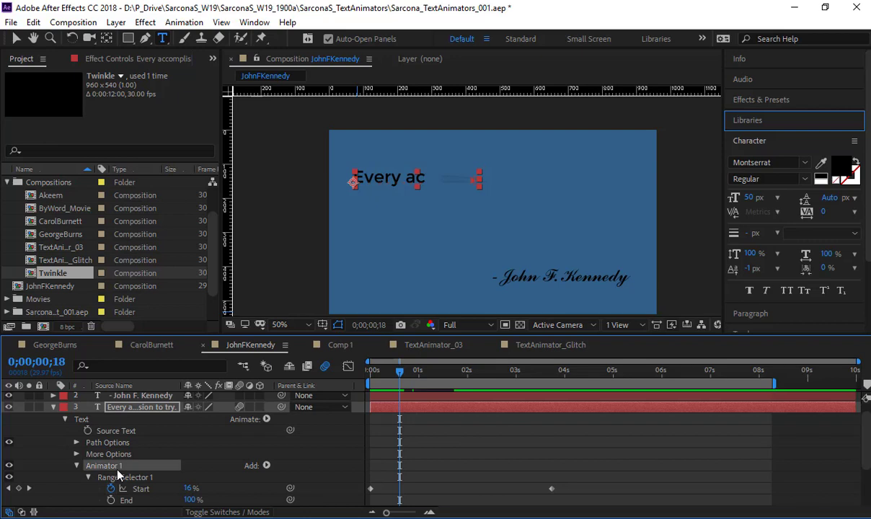
key(Delete)
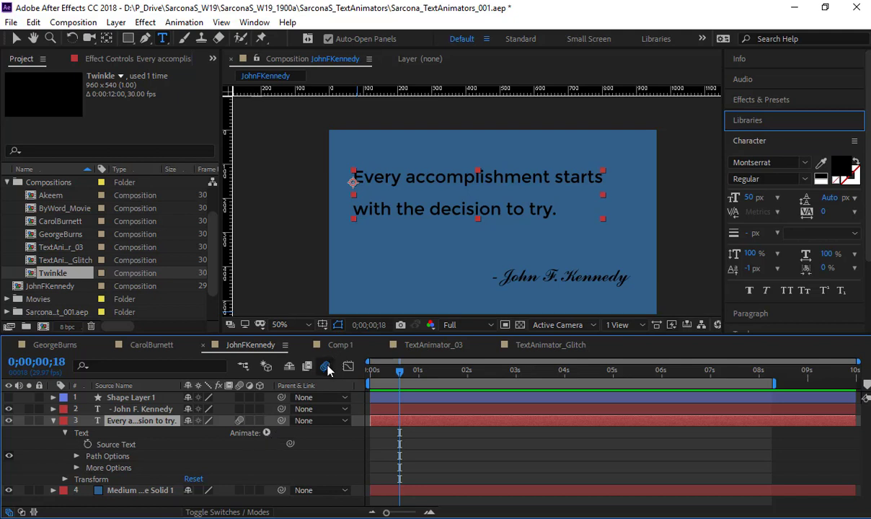
Add a new text animator to the quote layer with Opacity and Rotation properties.
click(266, 434)
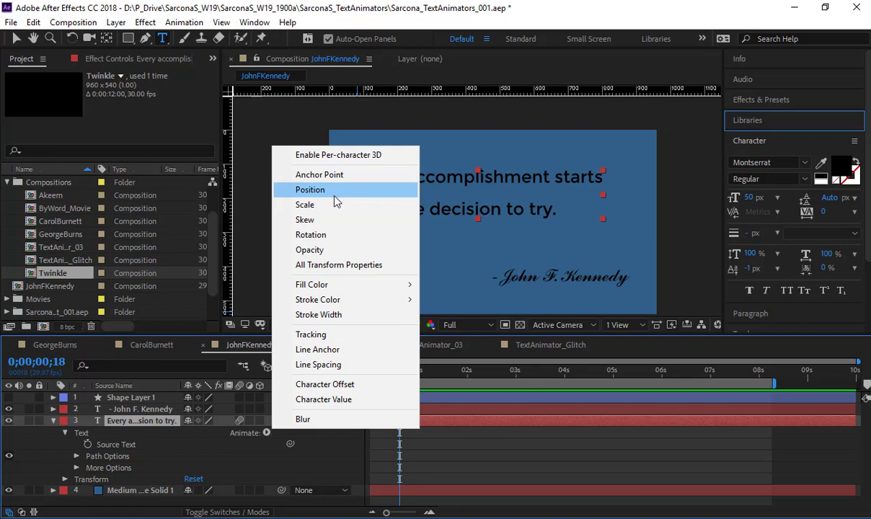
click(309, 250)
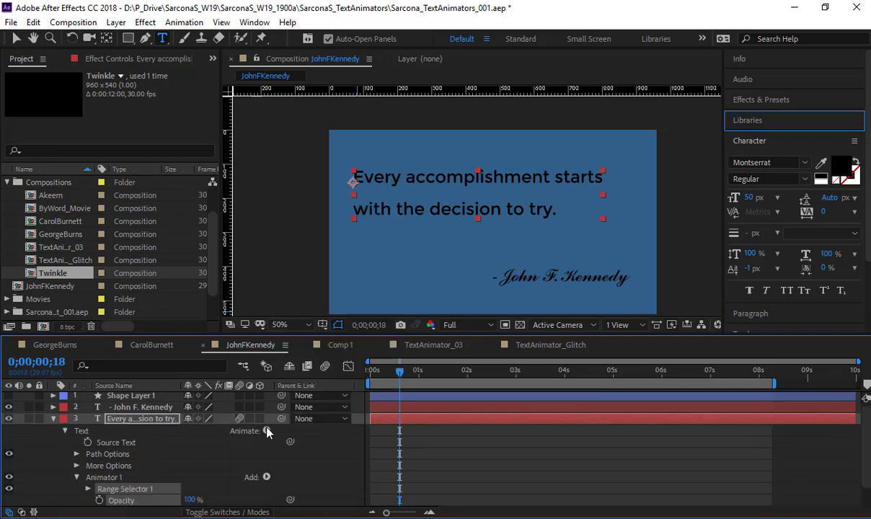
click(267, 431)
click(317, 241)
scroll(158, 468, down, 2)
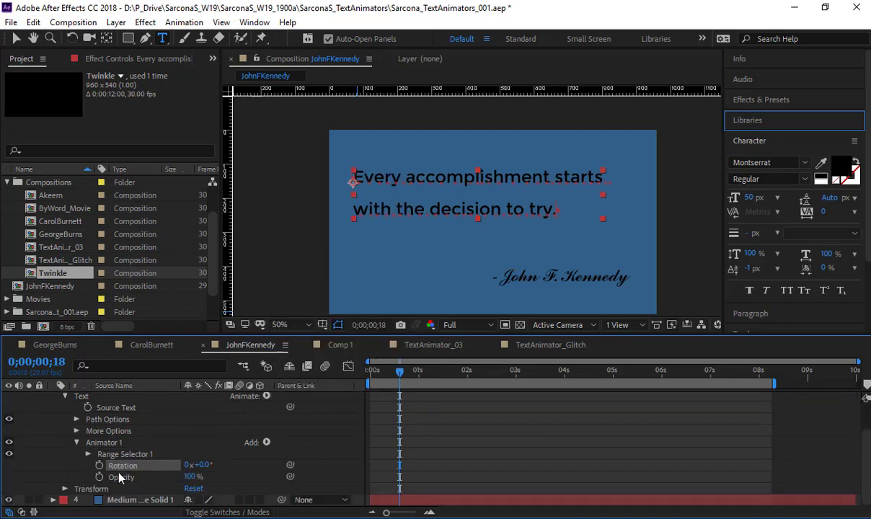
Set the new animator's Rotation to 0x+180.0° and its Opacity to 0%.
click(202, 465)
key(Return)
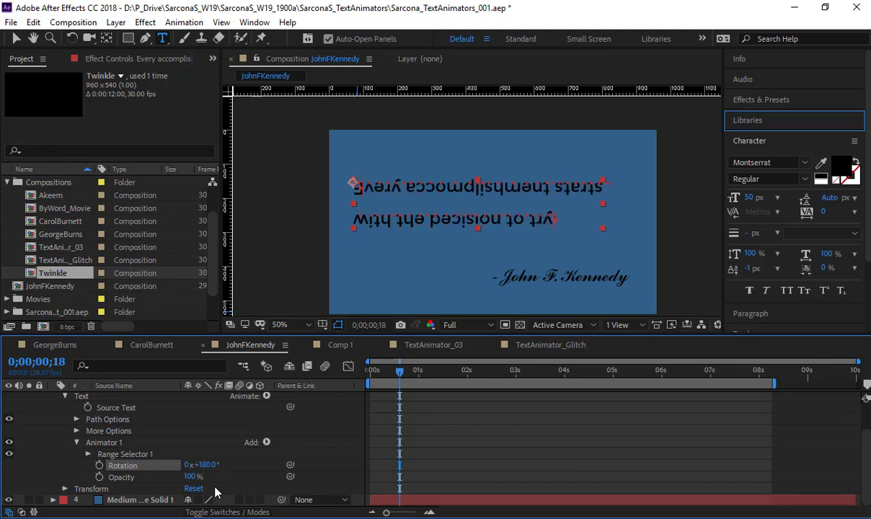
click(193, 476)
text(0)
key(Return)
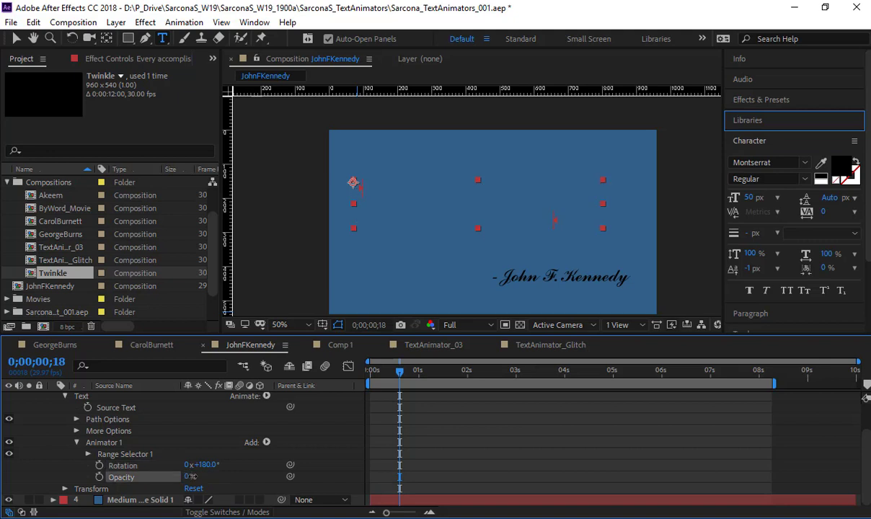
Keyframe Range Selector 1's Start from 0% at the first frame to 100% at 0;00;04;27.
click(88, 454)
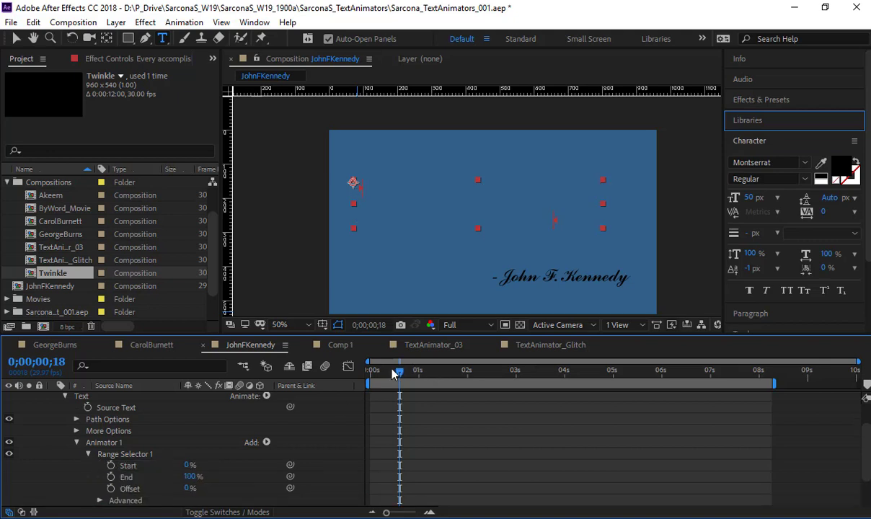
key(Home)
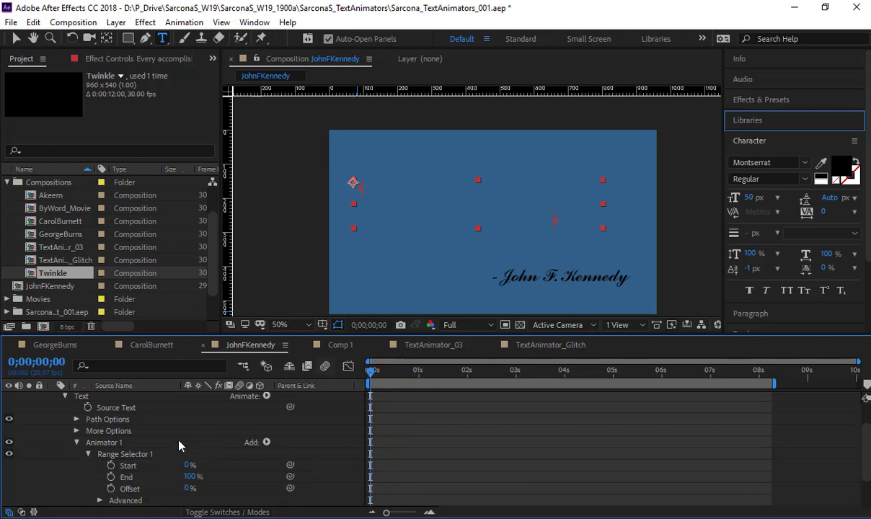
click(111, 464)
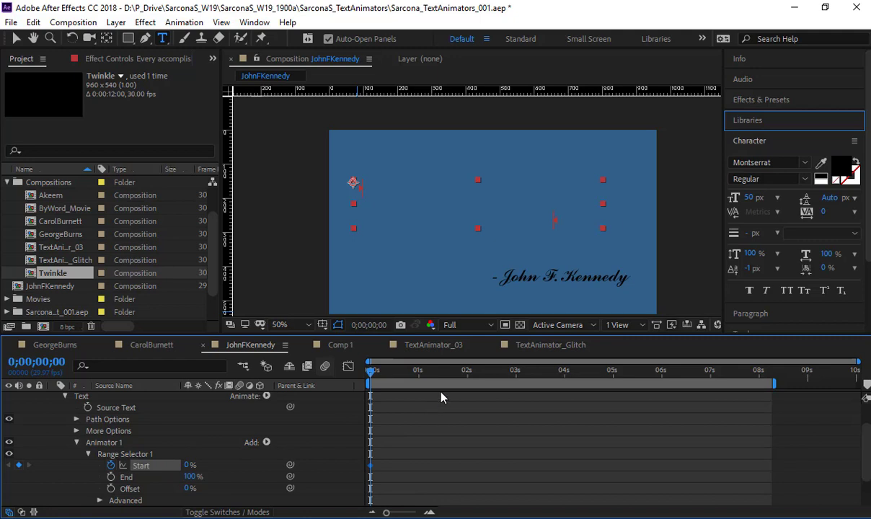
click(609, 371)
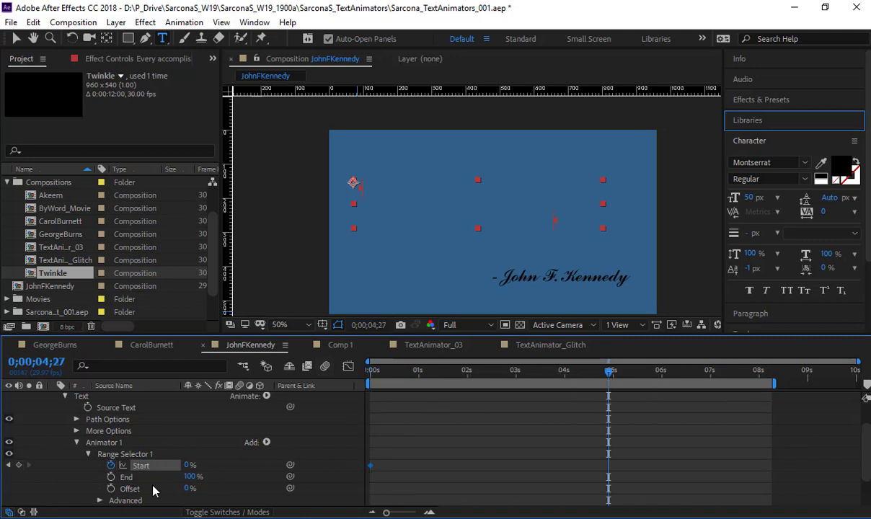
click(189, 465)
key(Return)
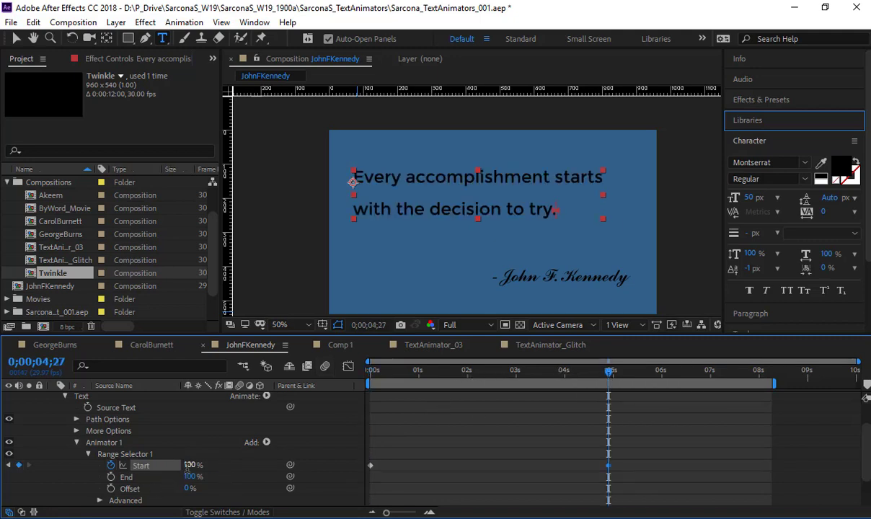
Preview the quote's rotating fade-in reveal from the first frame.
key(Home)
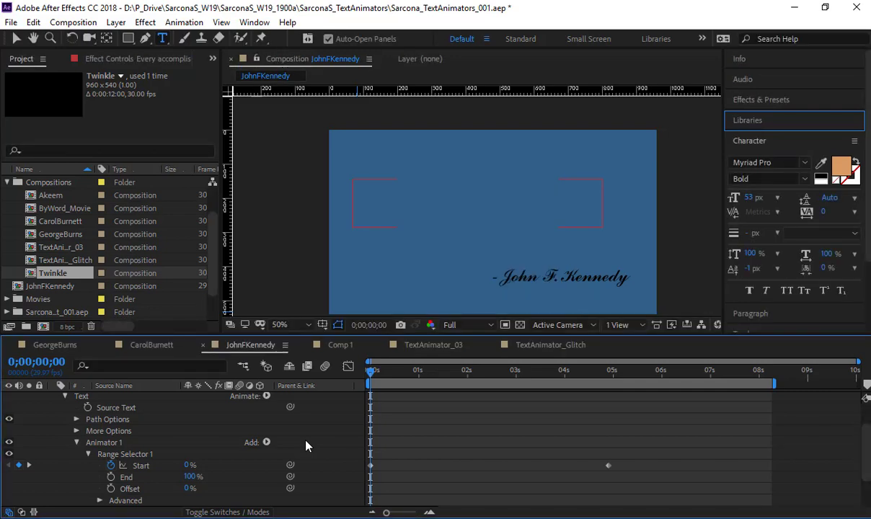
key(space)
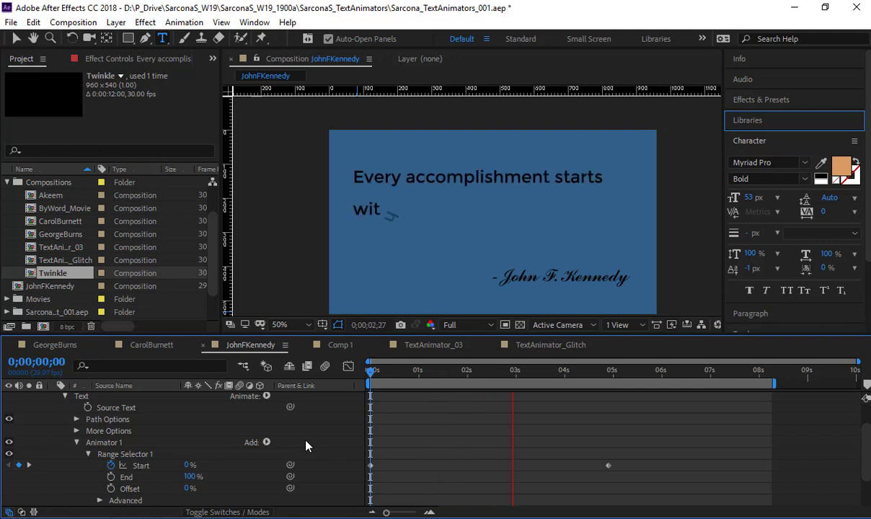
key(space)
key(space)
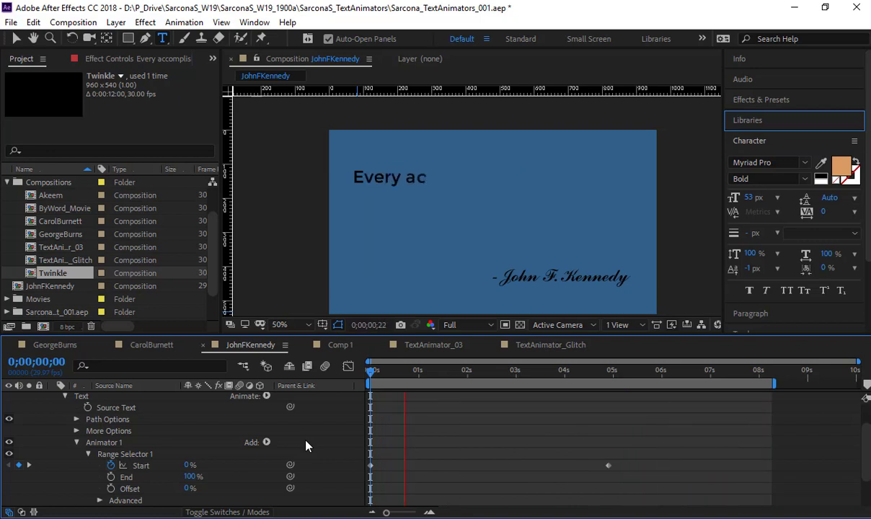
key(space)
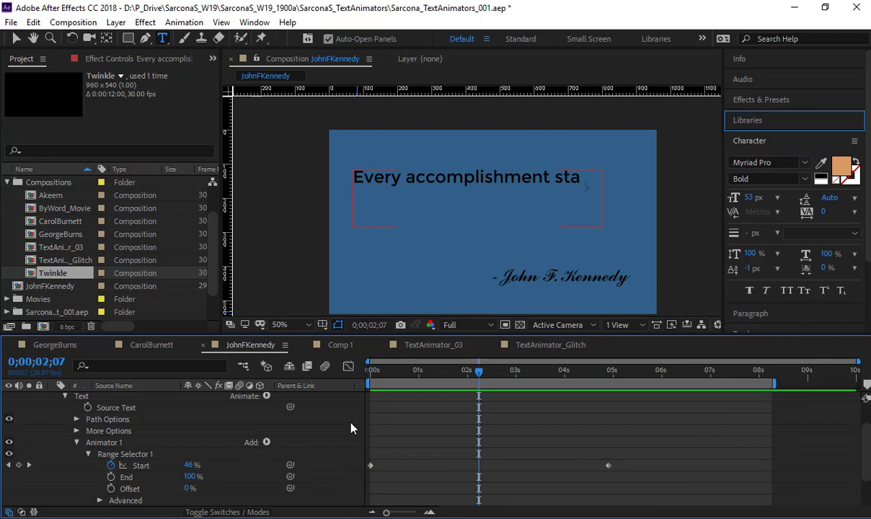
Enable per-character 3D for the quote's Animator 1.
scroll(349, 430, down, 2)
click(121, 466)
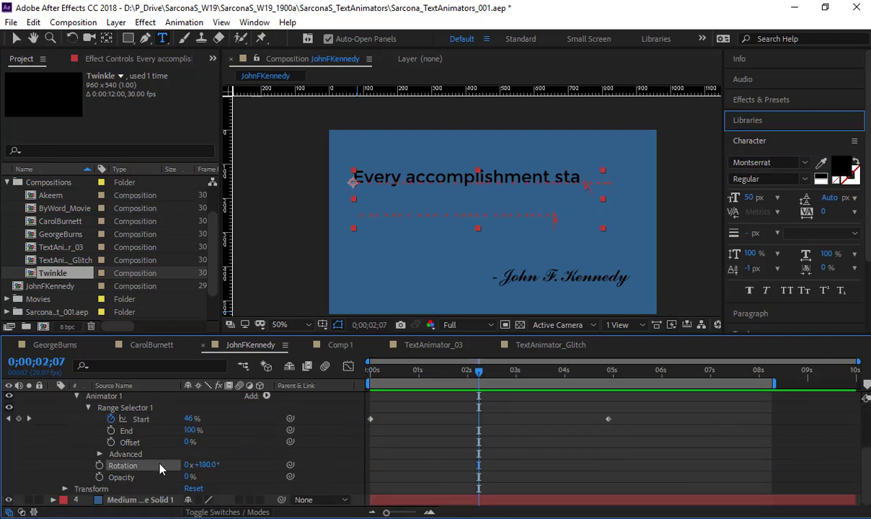
click(260, 453)
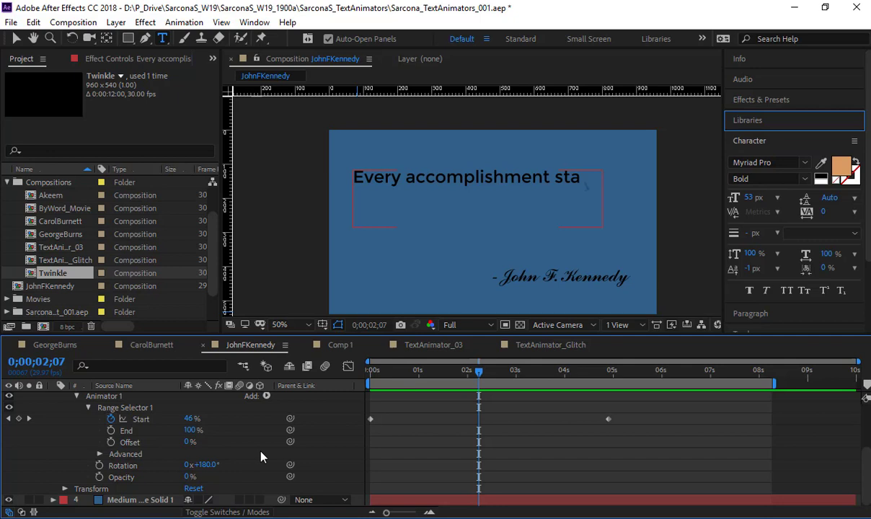
click(267, 397)
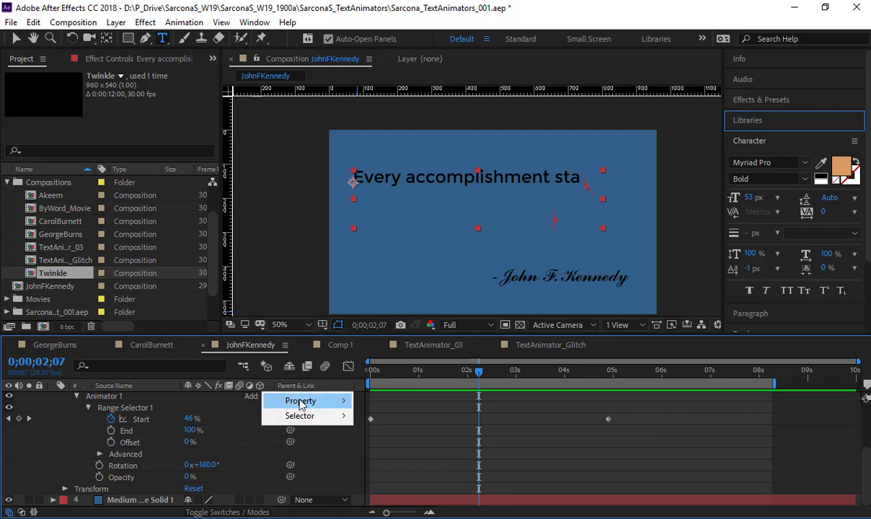
mouse_move(301, 405)
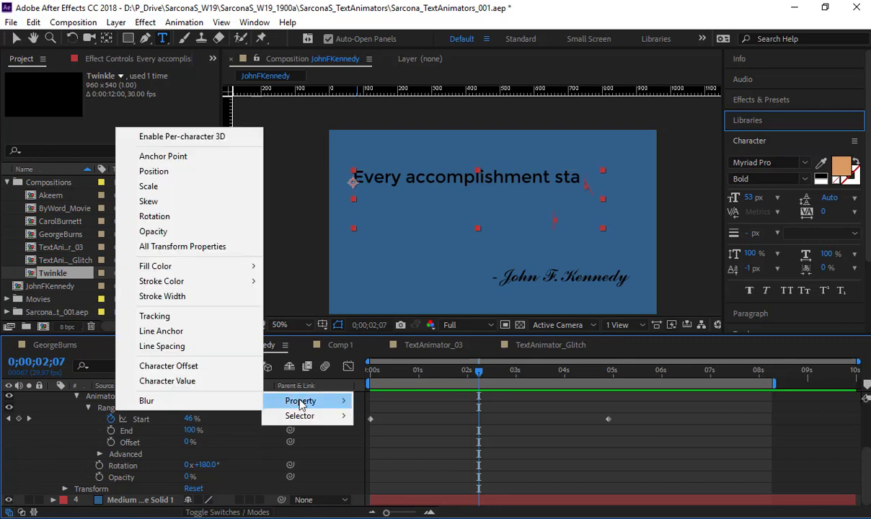
click(210, 137)
click(259, 459)
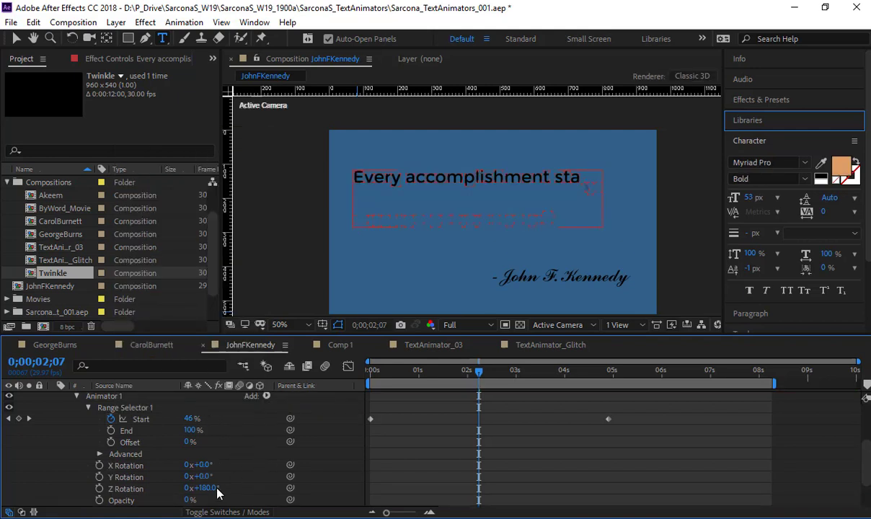
Set Animator 1's Z Rotation to 0x+0.0° and its Y Rotation to 0x+180.0°.
click(126, 472)
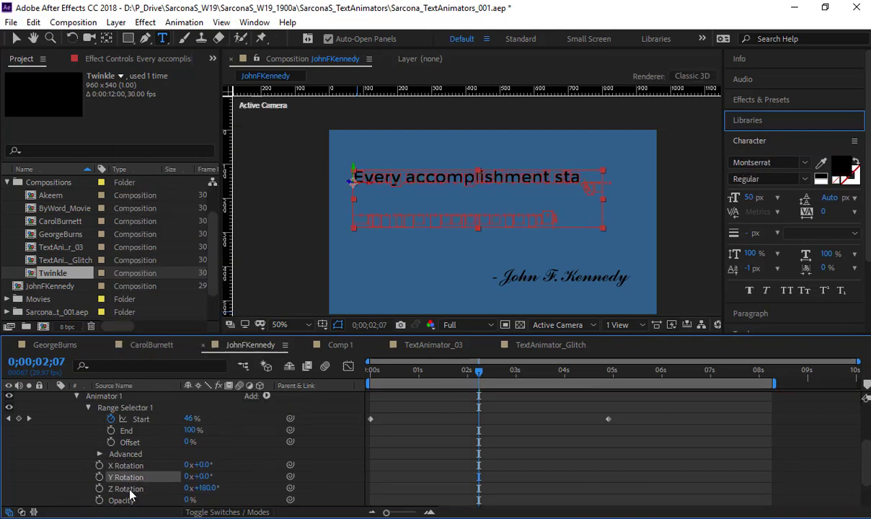
click(130, 489)
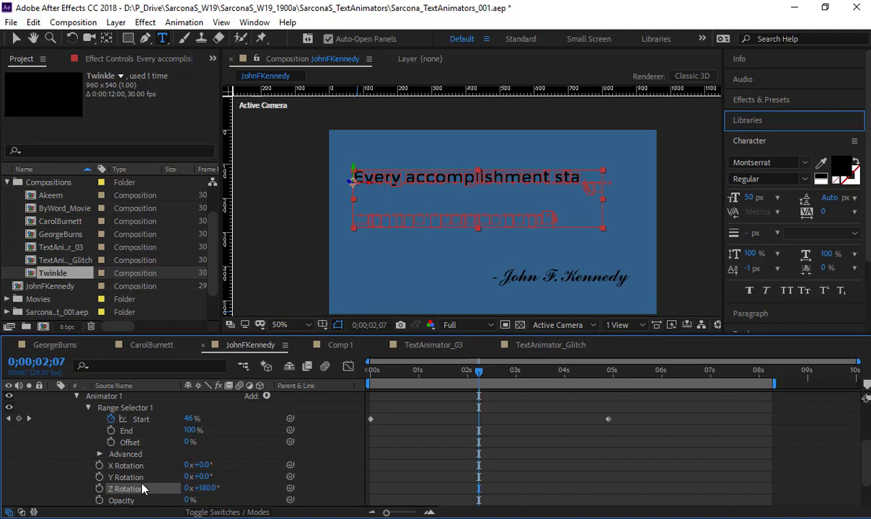
click(206, 488)
text(0)
key(Return)
click(205, 477)
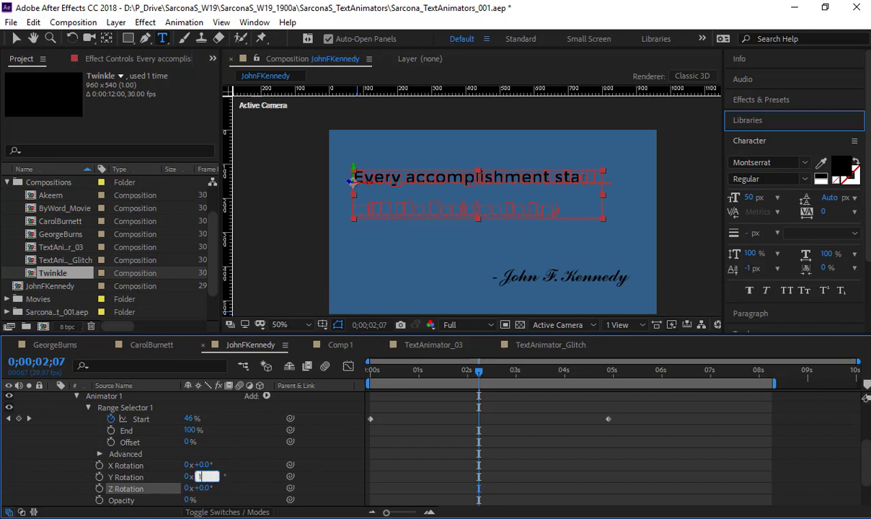
key(Return)
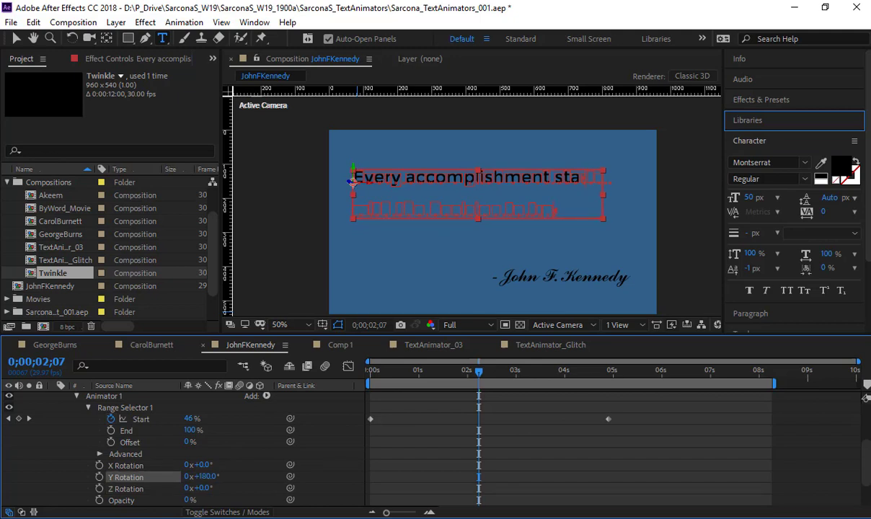
click(279, 458)
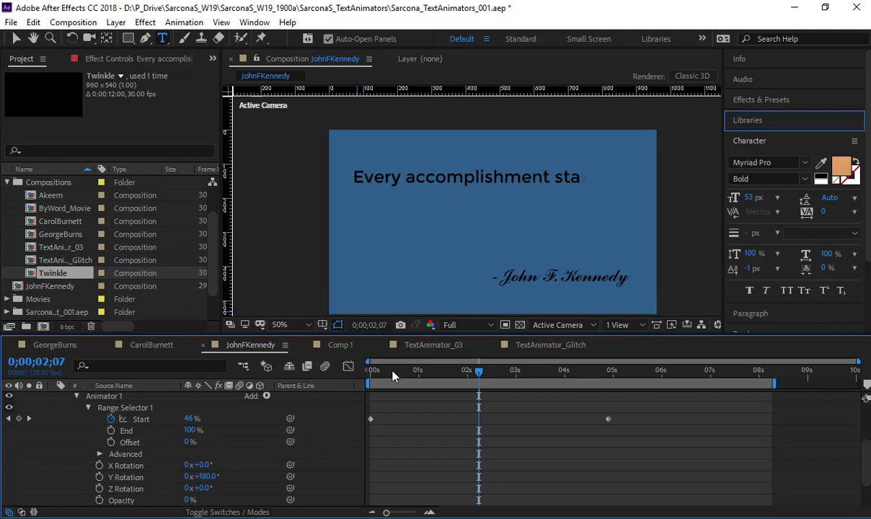
Set Animator 1's Opacity to 100% with the playhead at 0;00;01;17 to inspect the flipped letters.
drag(469, 370, 446, 369)
scroll(210, 454, down, 3)
scroll(209, 459, down, 1)
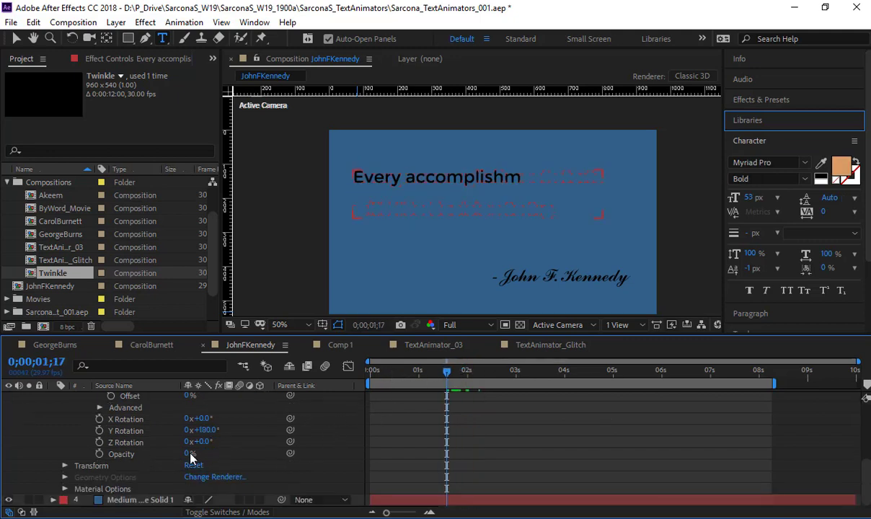
click(191, 454)
key(Return)
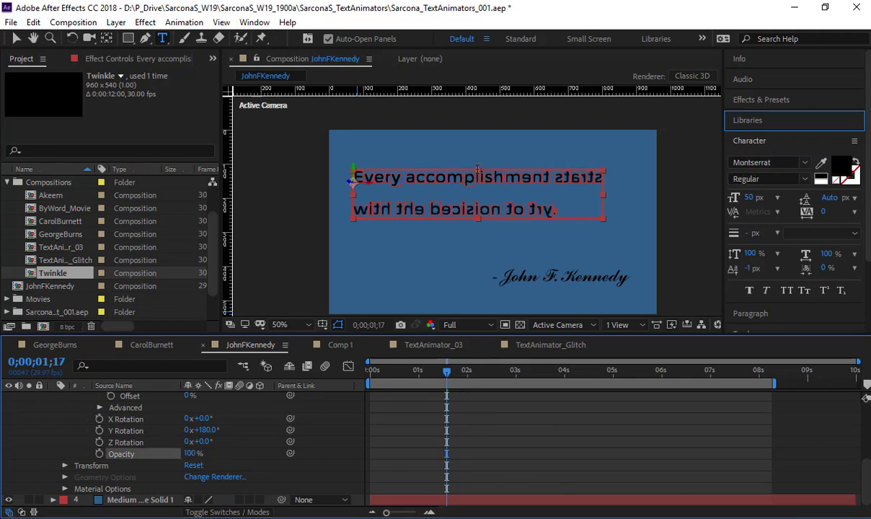
key(period)
click(402, 454)
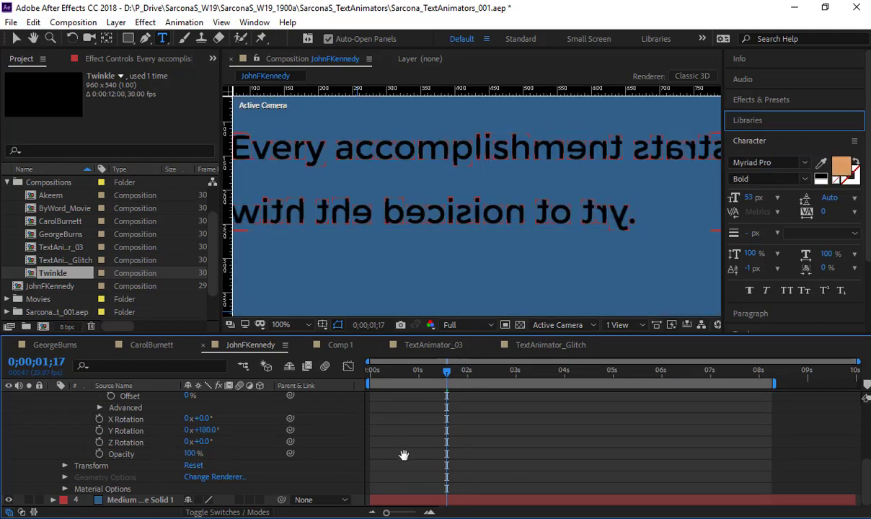
Set Animator 1's Y Rotation to 0x+90.0° and scrub forward through the letter reveal.
scroll(402, 455, up, 5)
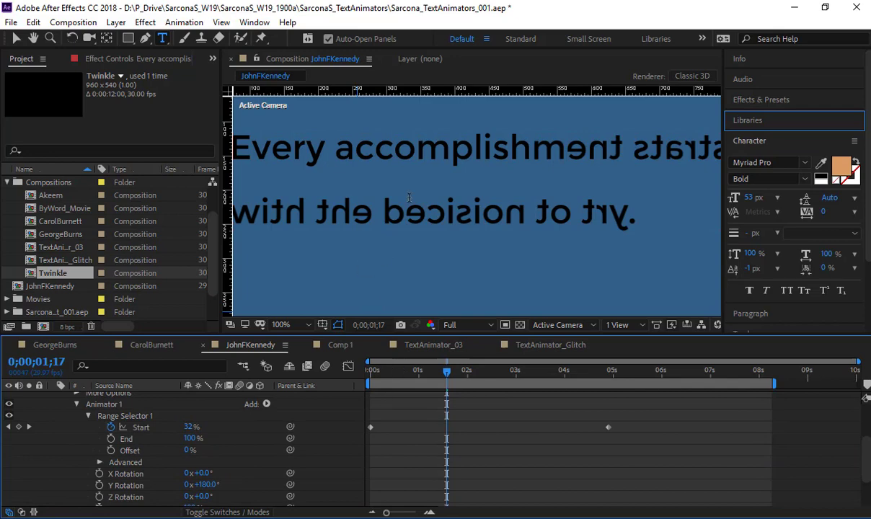
drag(410, 198, 460, 207)
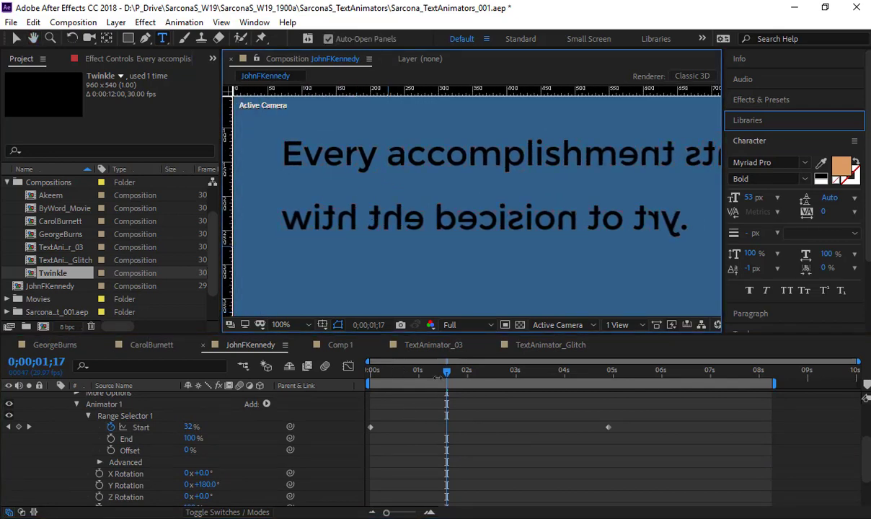
drag(434, 380, 392, 380)
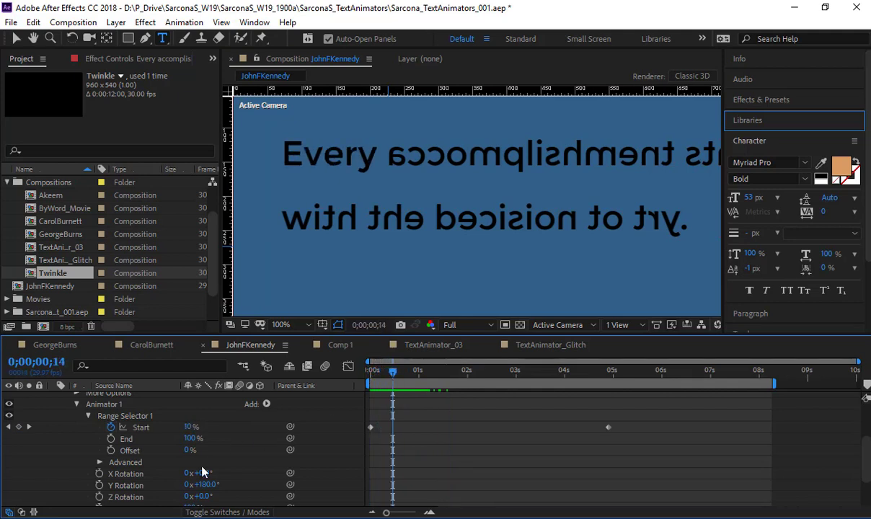
click(204, 485)
text(90)
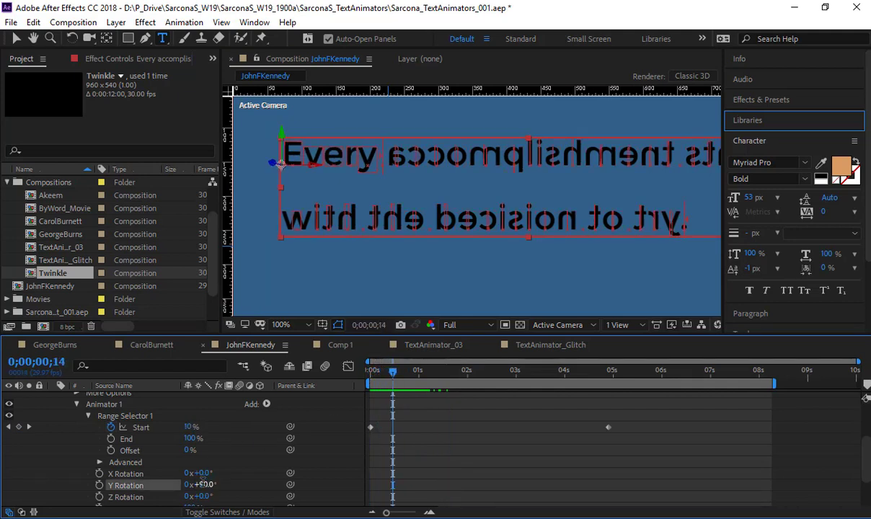
key(Return)
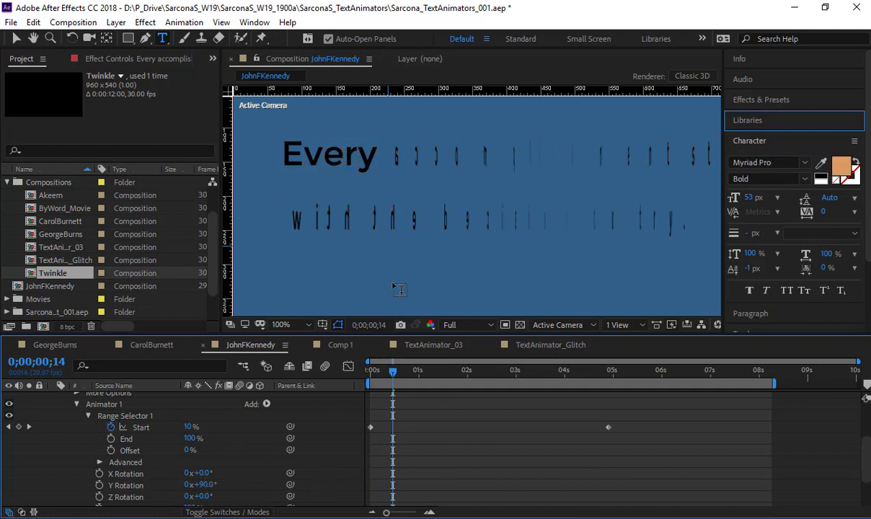
drag(392, 378, 459, 387)
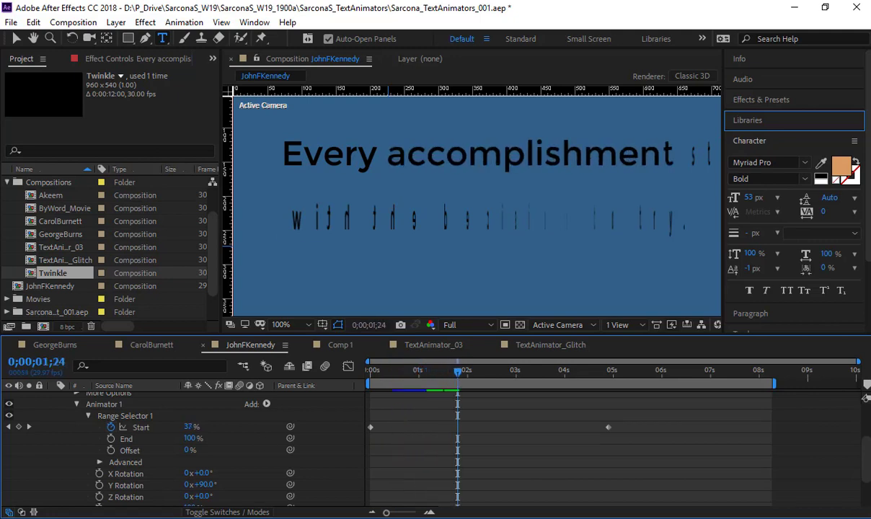
Set Animator 1's Y Rotation to 0x-90.0° and scrub the reveal back to the first frame.
click(205, 485)
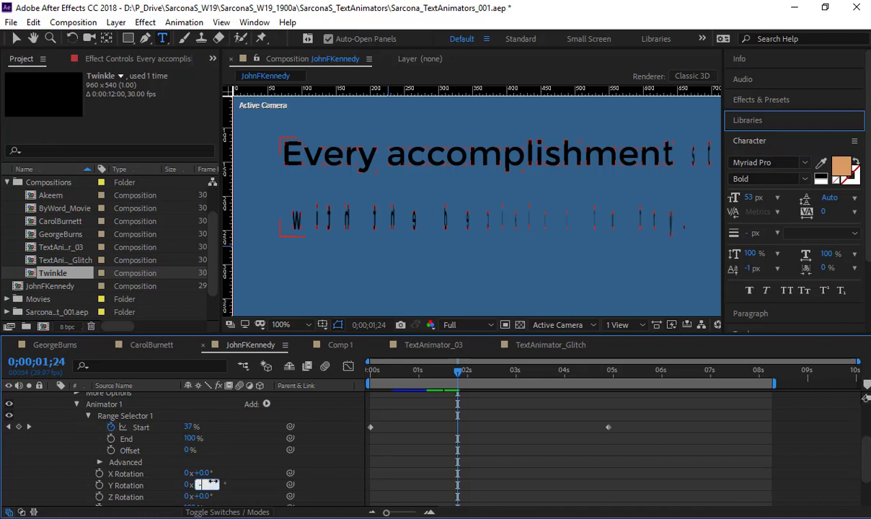
text(-90)
key(Return)
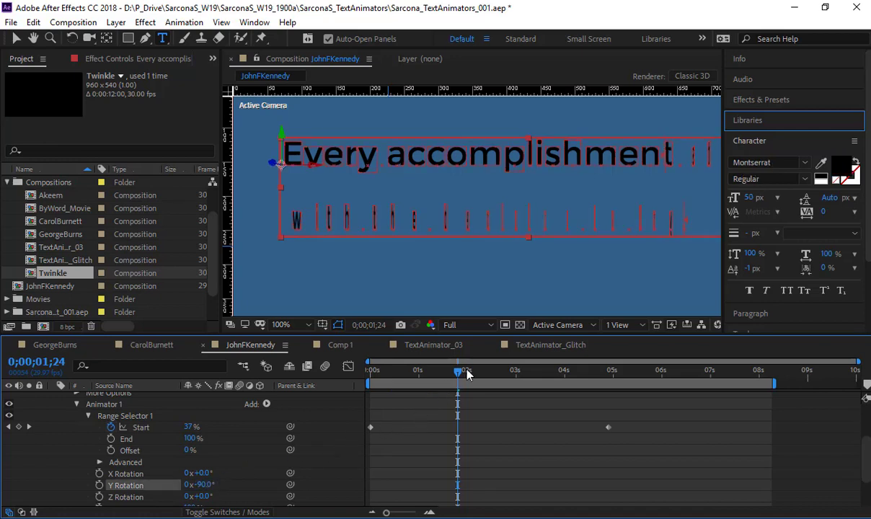
click(432, 409)
drag(464, 378, 348, 369)
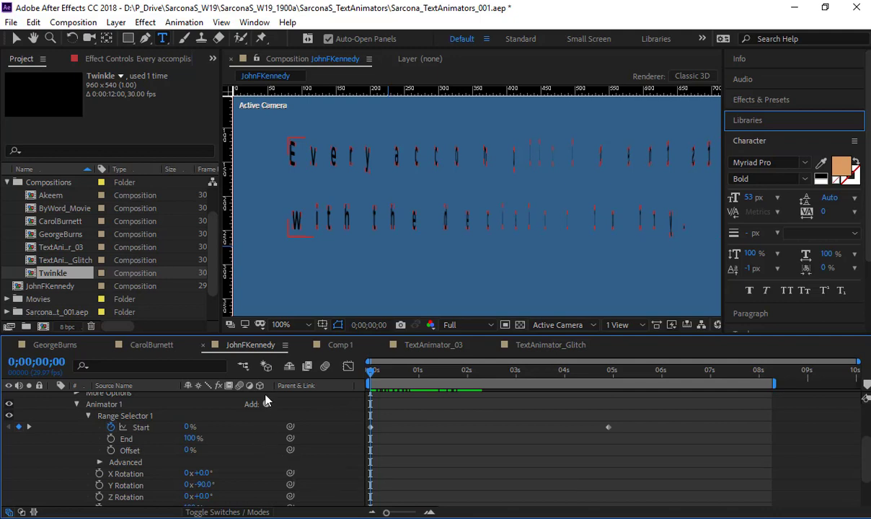
Set Animator 1's Opacity to 0% and preview the quote's reveal from the first frame.
scroll(230, 461, down, 2)
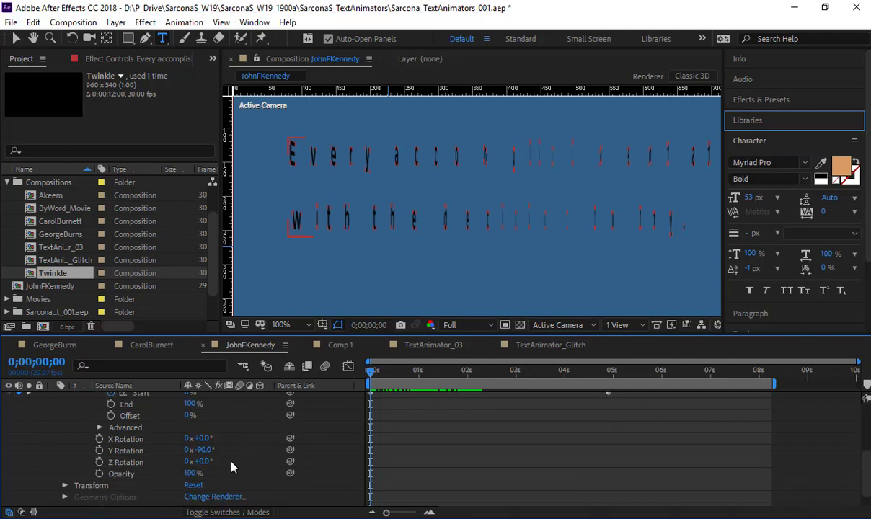
click(190, 474)
text(0)
key(Return)
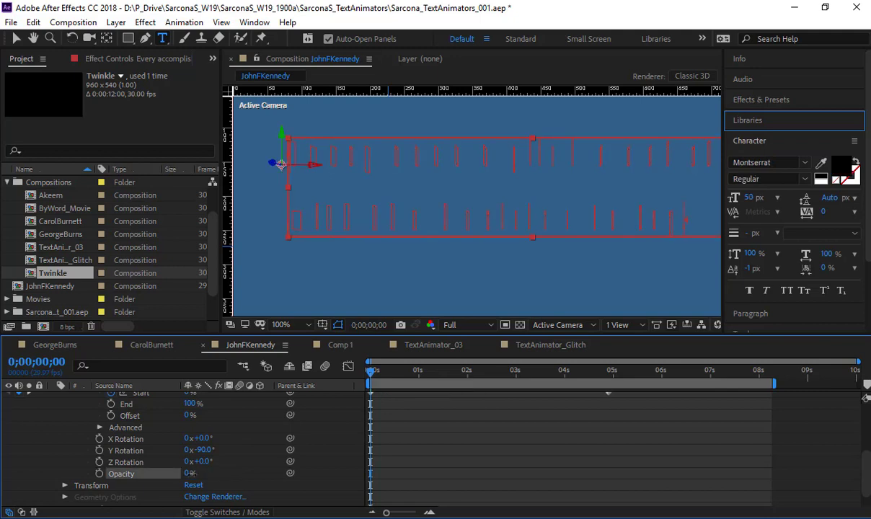
click(379, 451)
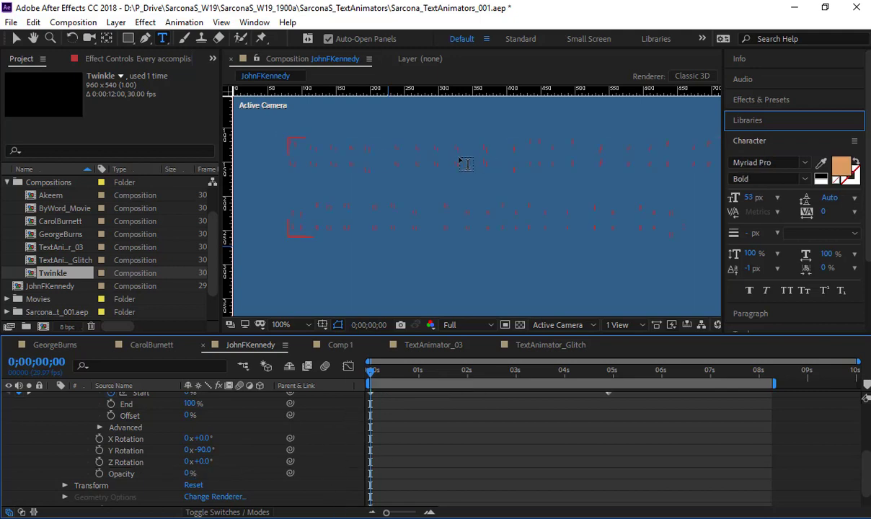
key(space)
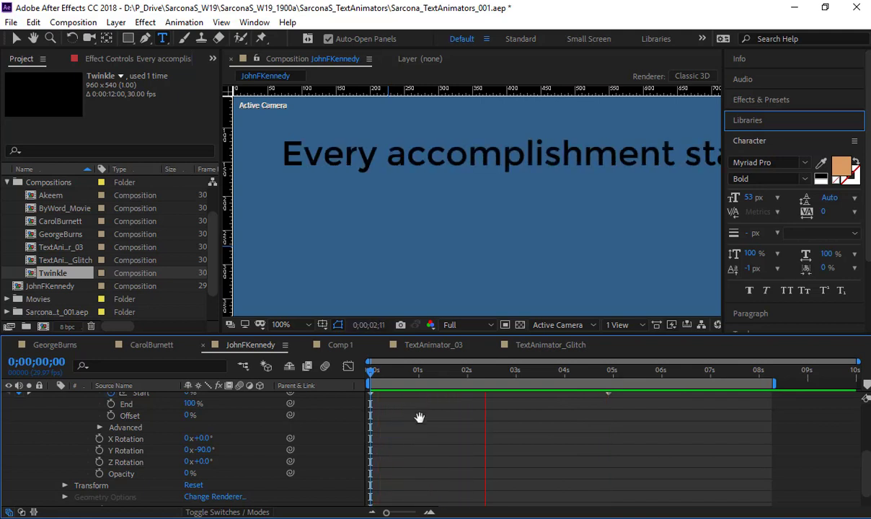
Turn on motion blur for the JohnFKennedy composition and preview the quote's letter reveal.
key(space)
scroll(317, 425, up, 3)
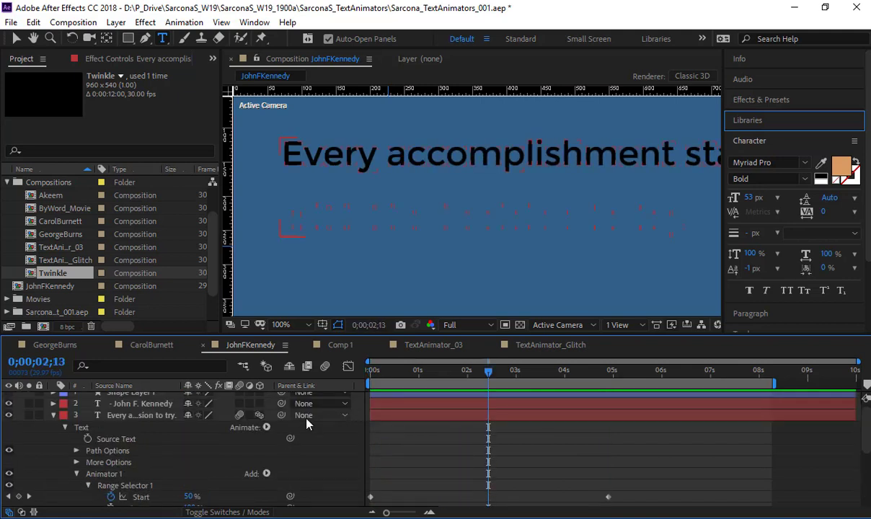
click(325, 366)
key(space)
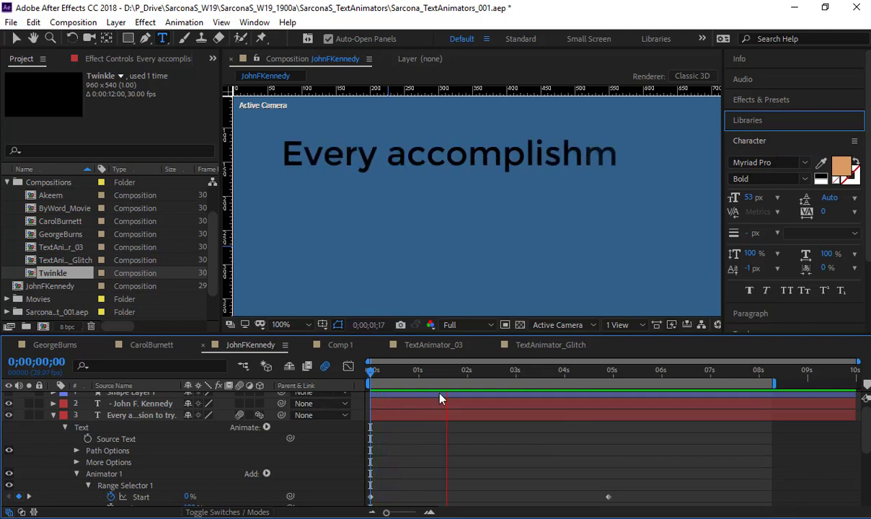
key(space)
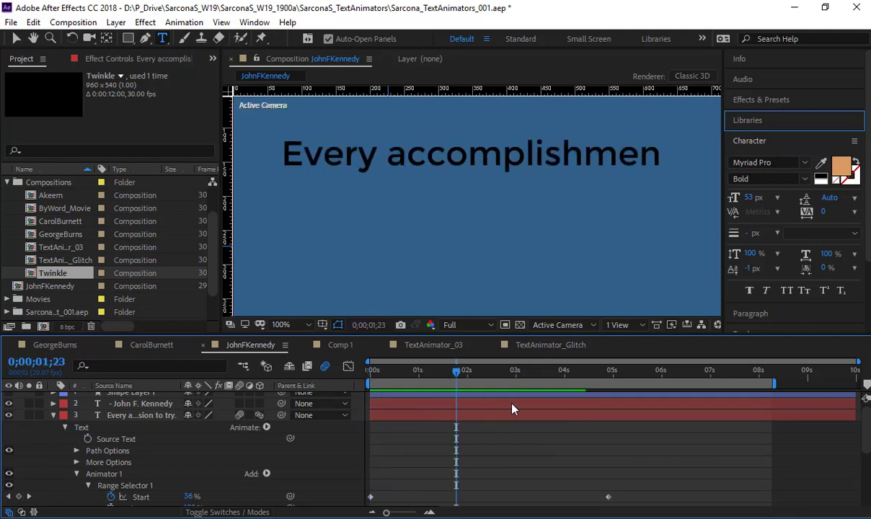
Open the TextAnimator_03 composition, deselect its layers and preview the animation from the first frame.
click(422, 346)
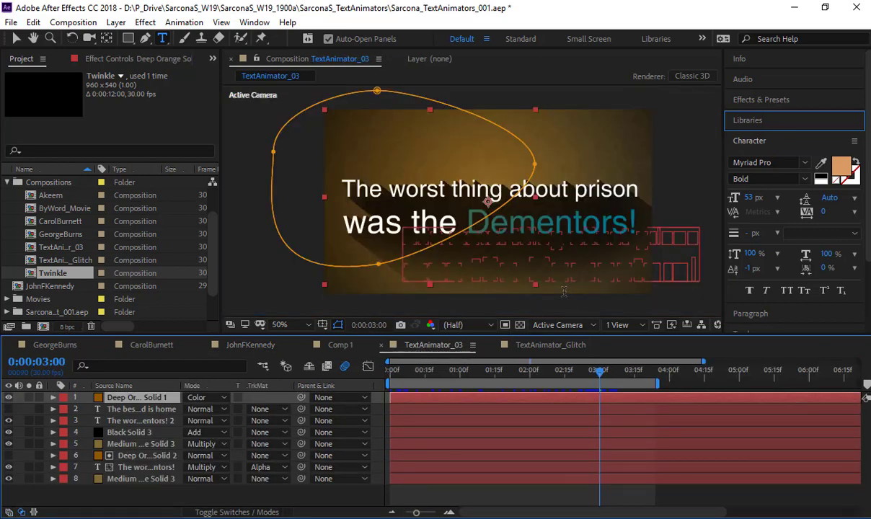
click(456, 495)
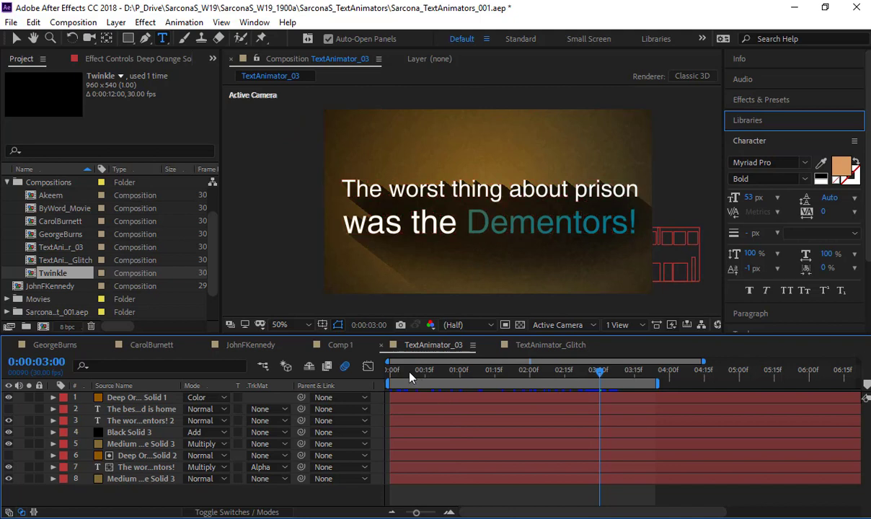
drag(410, 377, 321, 402)
key(space)
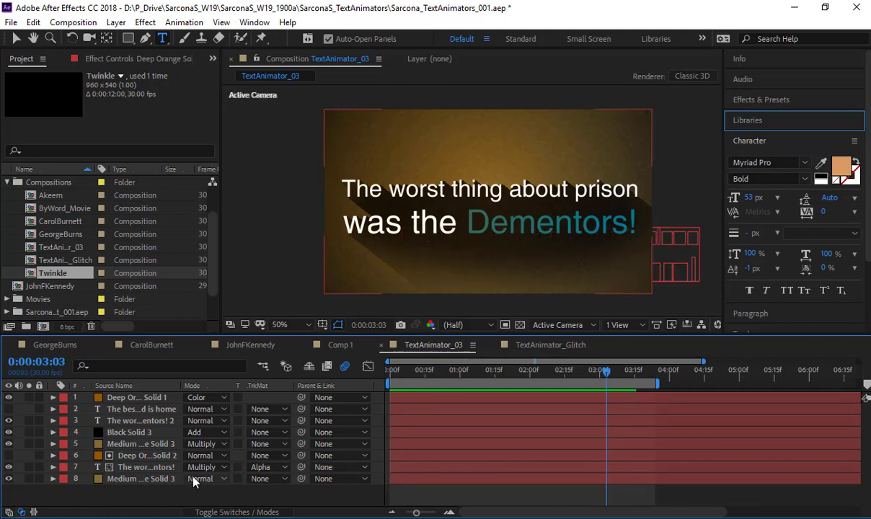
Scrub TextAnimator_03 between 0:00:00:27 and 0:00:01:04 to examine the letters around the word "thing" up close.
drag(462, 380, 453, 380)
scroll(515, 190, up, 4)
drag(516, 190, 414, 233)
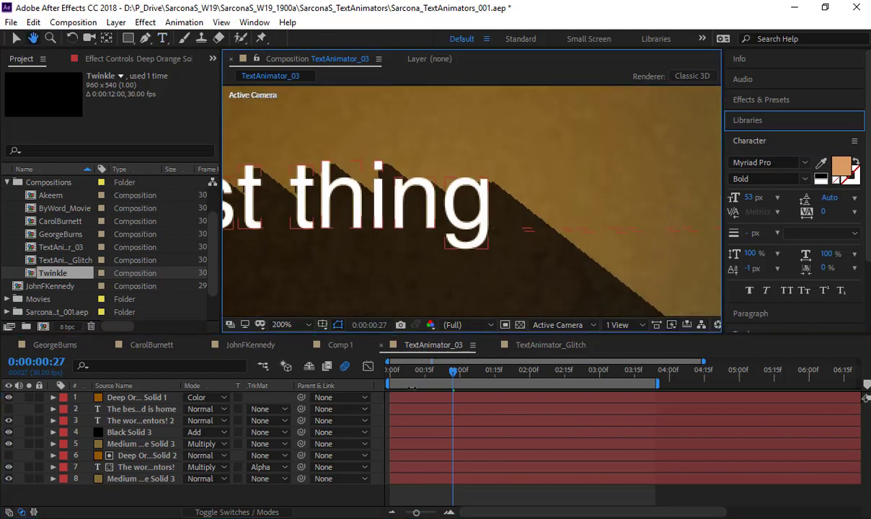
drag(459, 376, 469, 377)
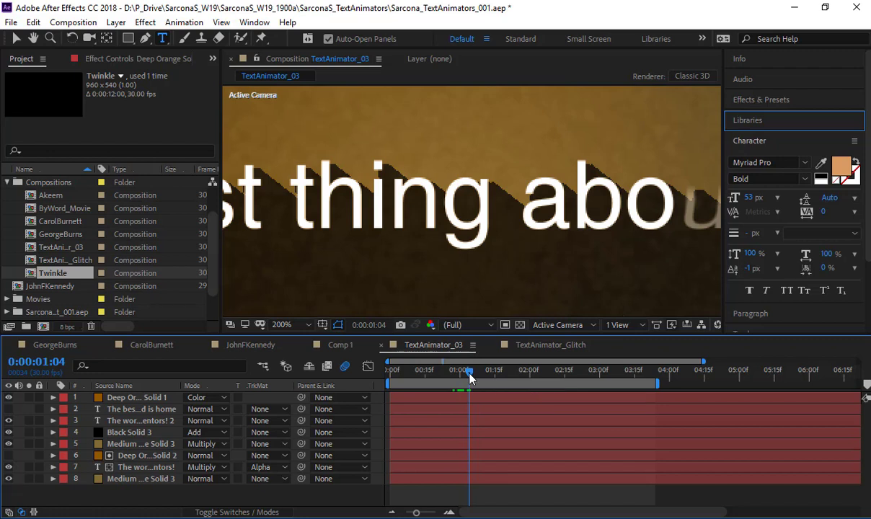
Reveal the keyframed Start property and full Text properties of layer 3, the second "The worst thing about prison" text layer.
click(144, 409)
click(151, 422)
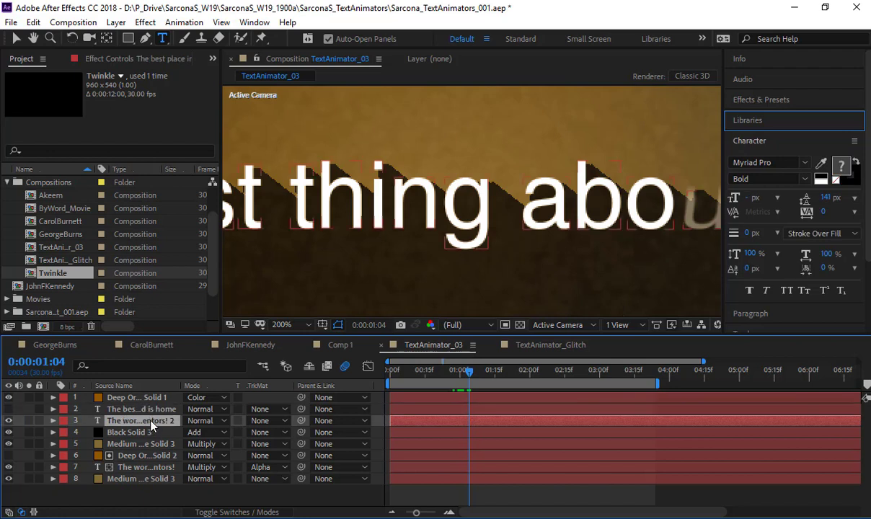
key(u)
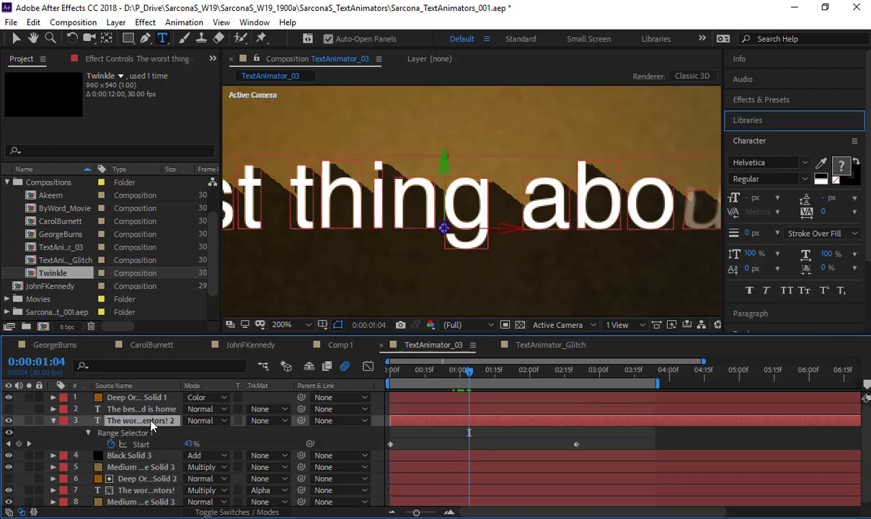
click(54, 421)
click(52, 421)
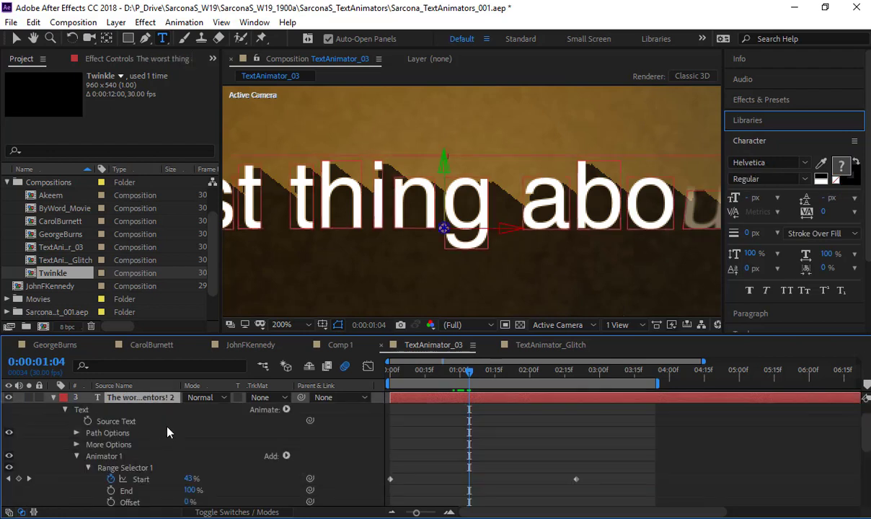
Examine the X Rotation and Y Rotation properties in layer 3's Animator 1.
click(77, 456)
click(78, 456)
scroll(108, 446, down, 3)
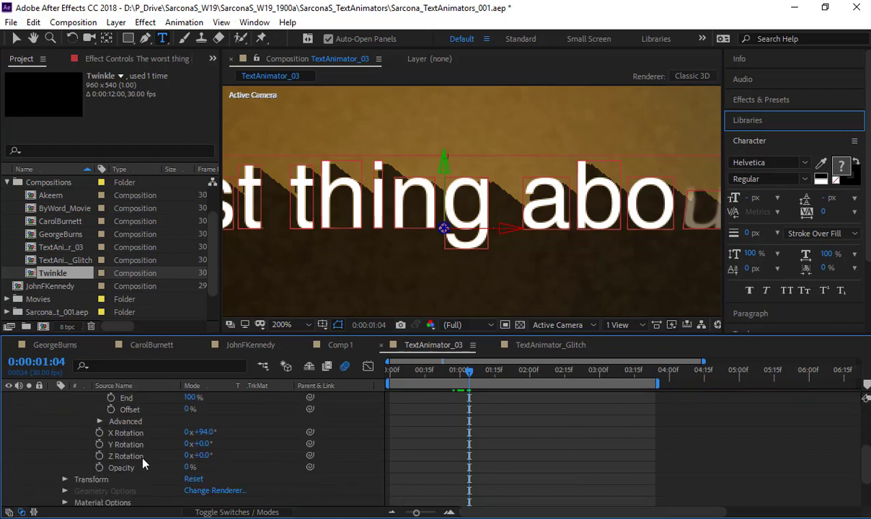
click(127, 432)
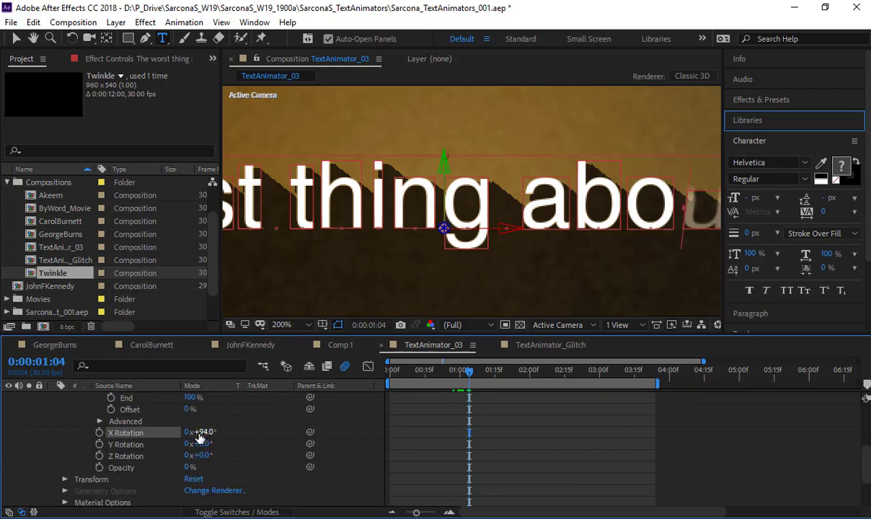
click(130, 446)
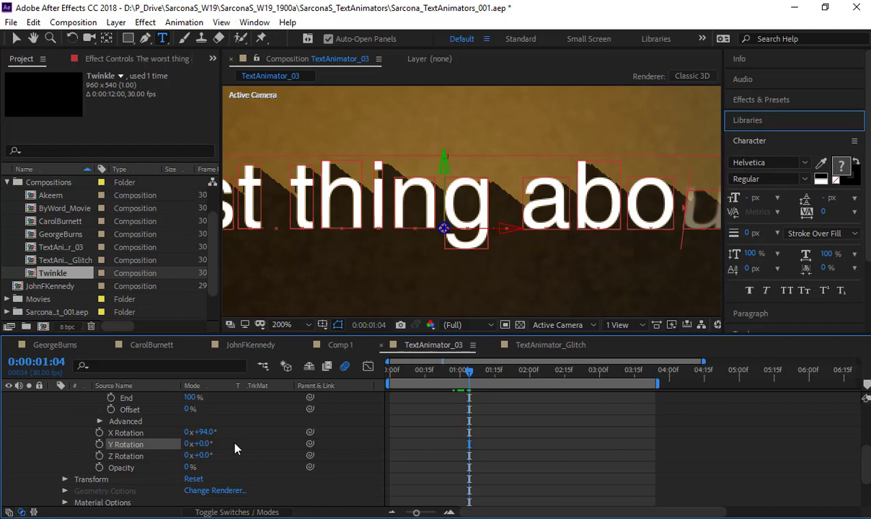
Try Animator 1's Opacity at 100%, preview the flipping letters and return the Opacity to 0%.
click(179, 467)
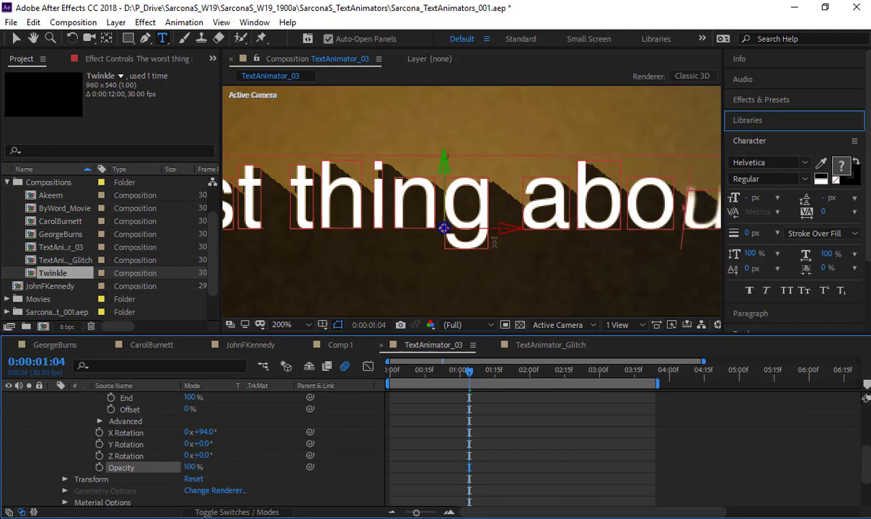
key(comma)
drag(620, 288, 565, 246)
key(space)
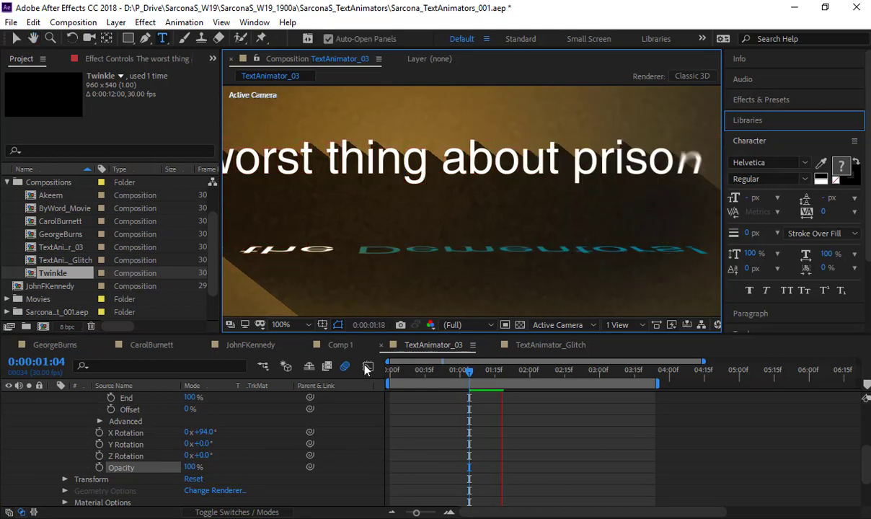
drag(192, 467, 61, 473)
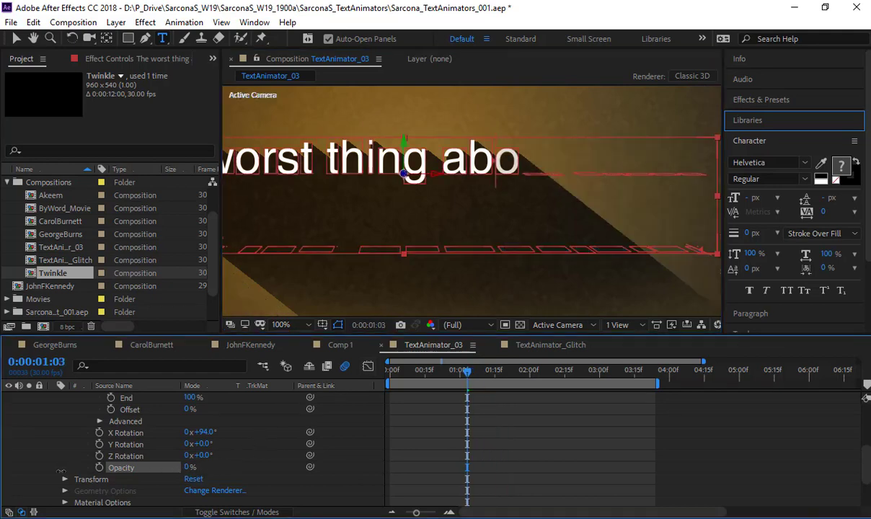
key(comma)
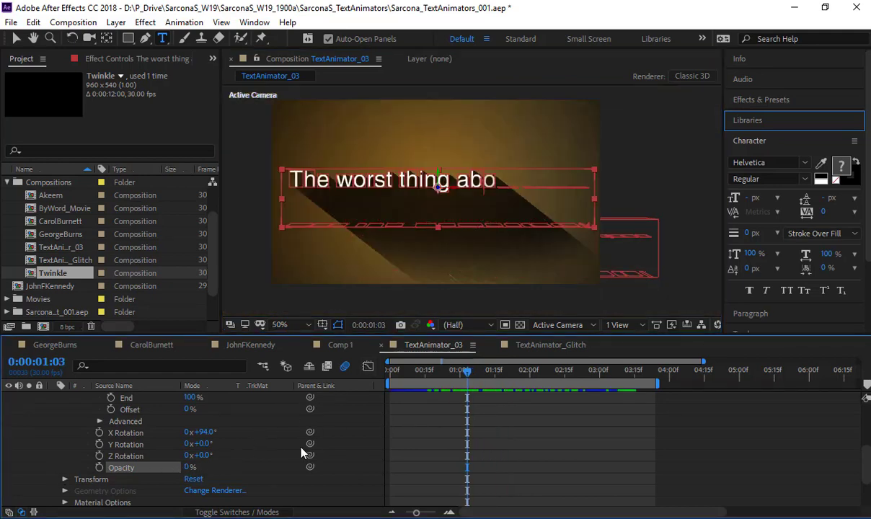
Switch to the Selection tool and collapse the properties of text layer 3.
key(v)
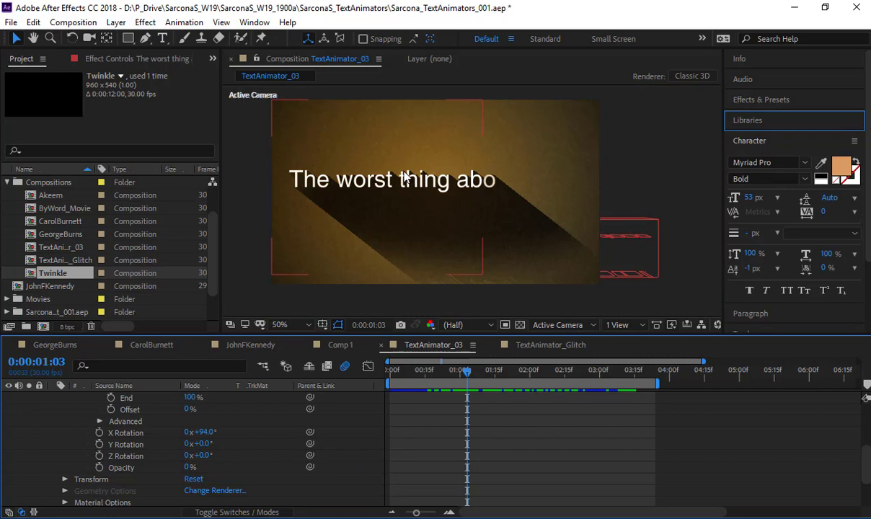
click(421, 219)
scroll(220, 439, up, 10)
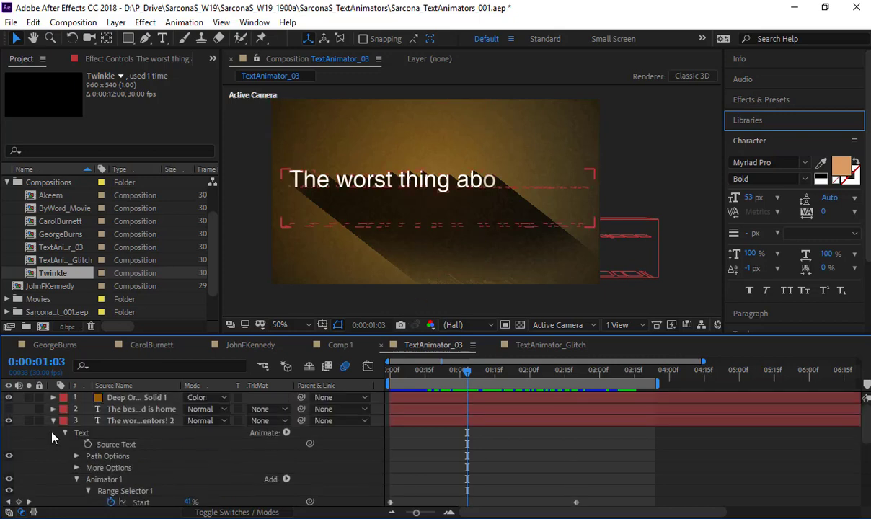
click(55, 421)
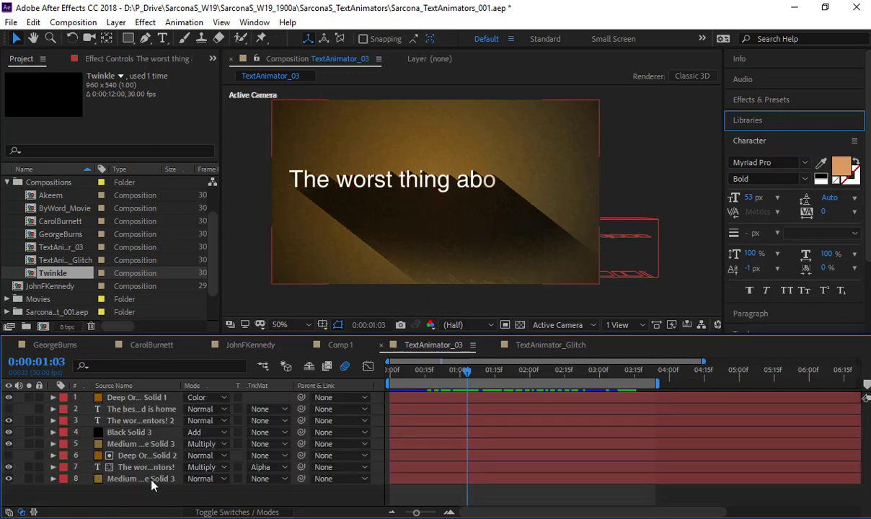
Open the TextAnimator_Glitch composition, preview it and scrub to 0:00:01:10.
click(553, 345)
key(space)
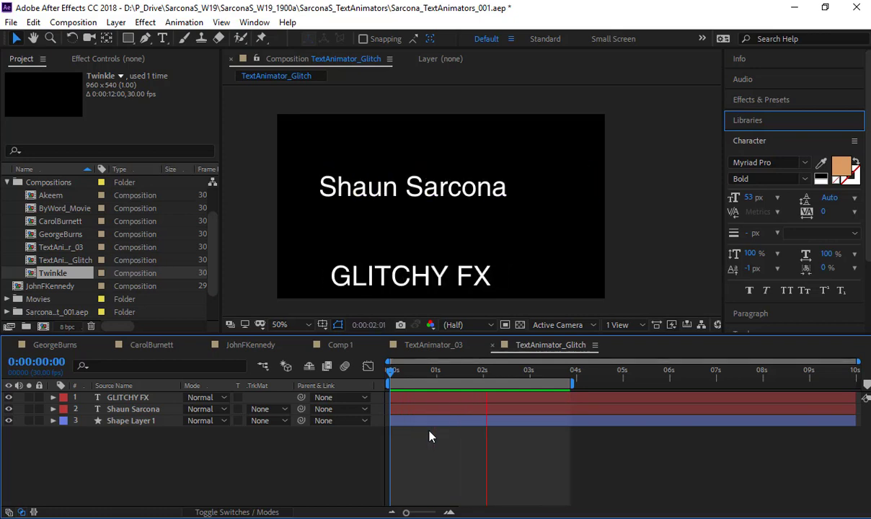
key(space)
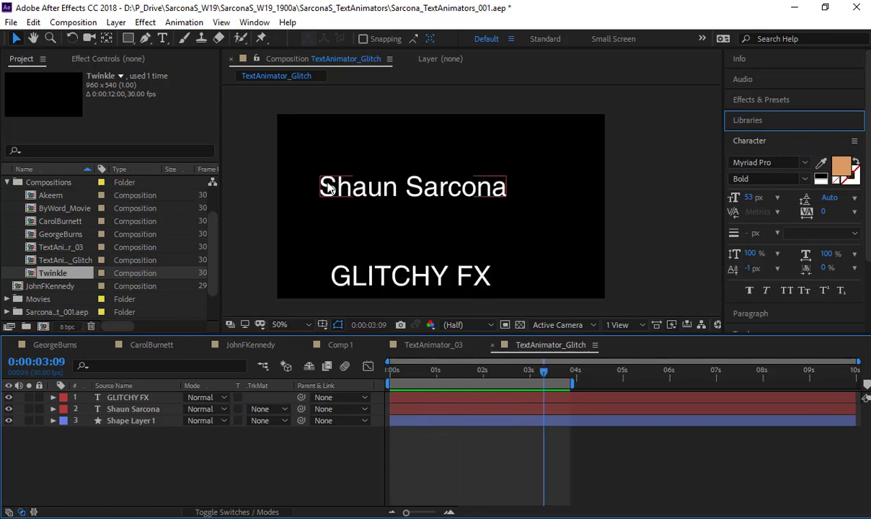
drag(431, 370, 452, 374)
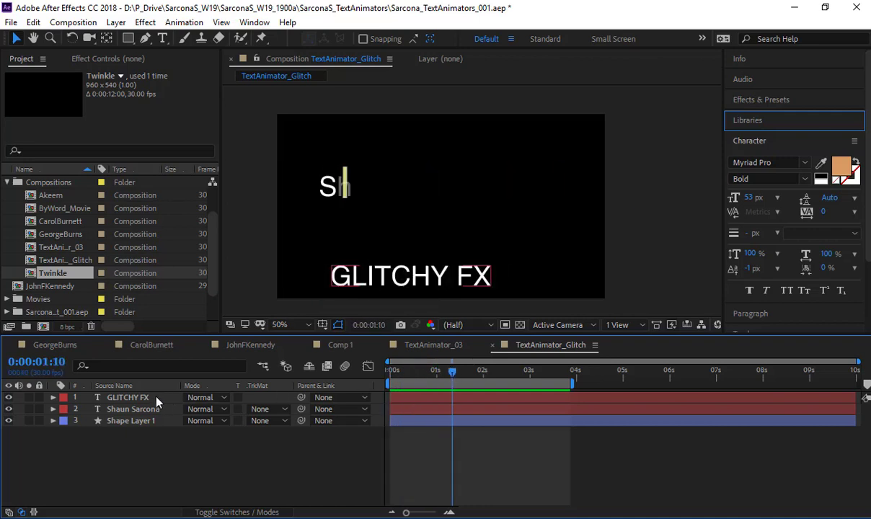
Expand the GLITCHY FX text layer's Animator 1 and examine its Scale property.
click(156, 400)
click(53, 397)
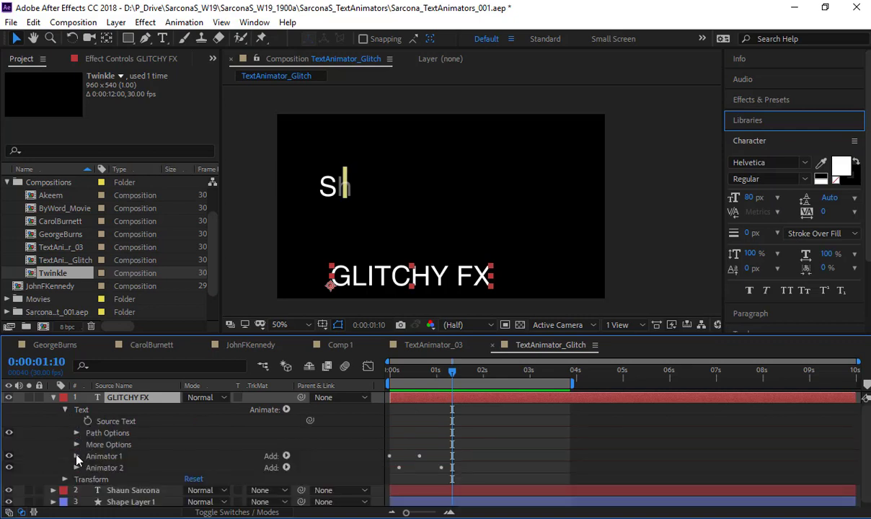
click(76, 456)
scroll(113, 438, down, 1)
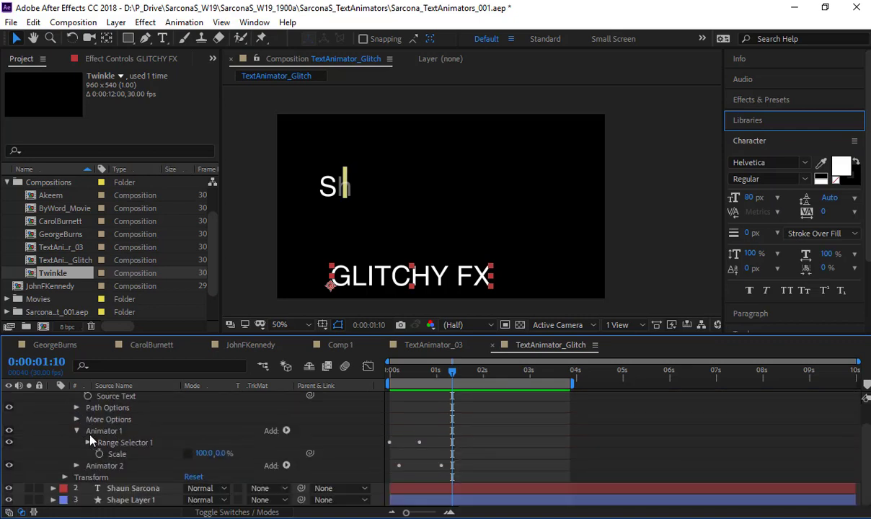
click(110, 432)
click(134, 455)
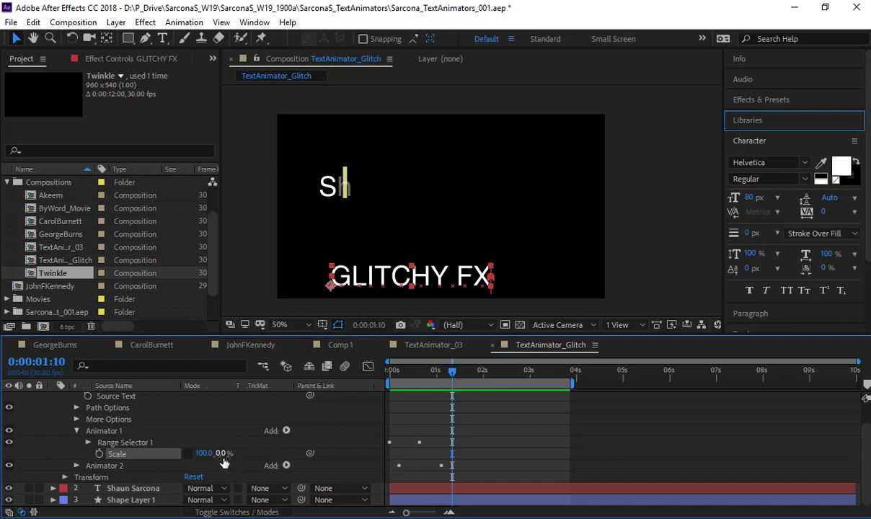
Expand Animator 1's Range Selector 1, turn off Animator 2's visibility and scrub back to the first frame.
click(86, 443)
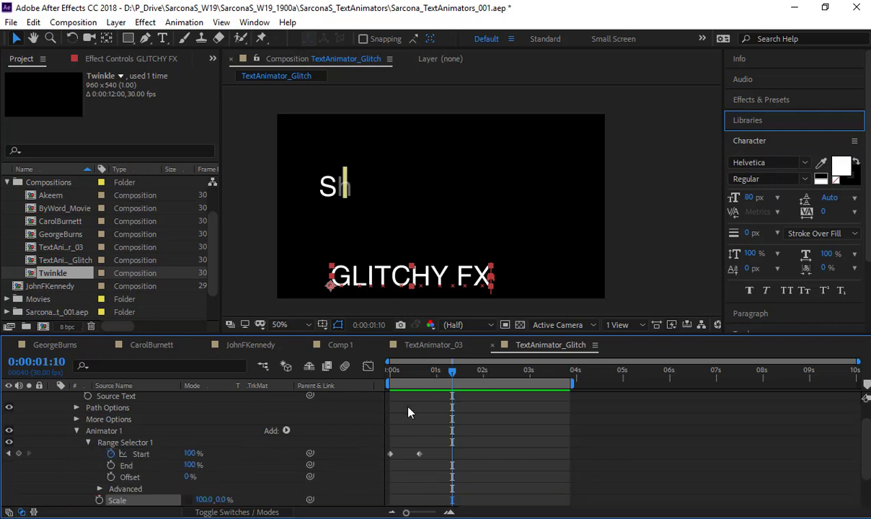
scroll(180, 461, down, 2)
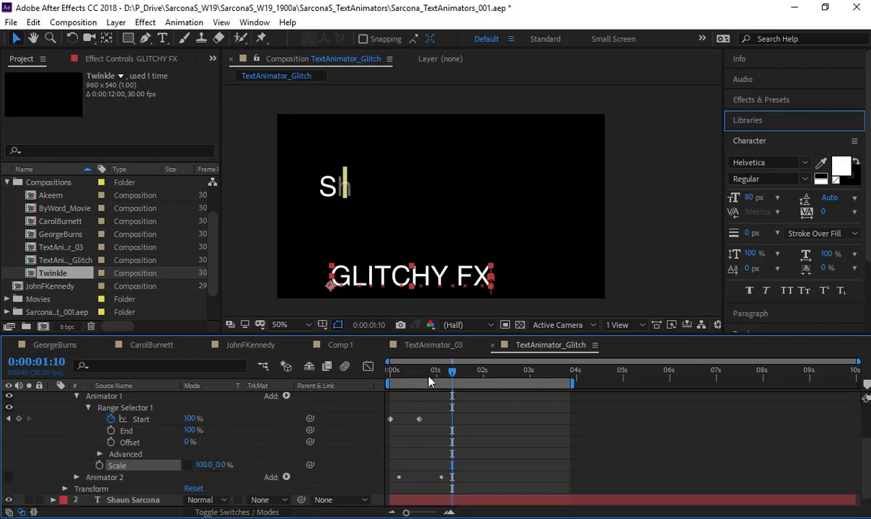
drag(433, 379, 368, 361)
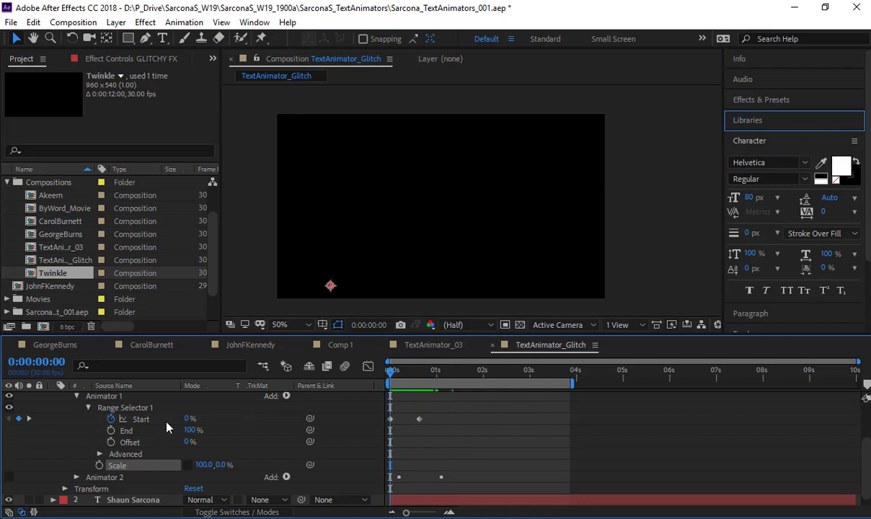
Turn off Animator 1 and turn on Animator 2 on the GLITCHY FX layer, and scrub its effect back to the first frame.
click(10, 408)
click(10, 408)
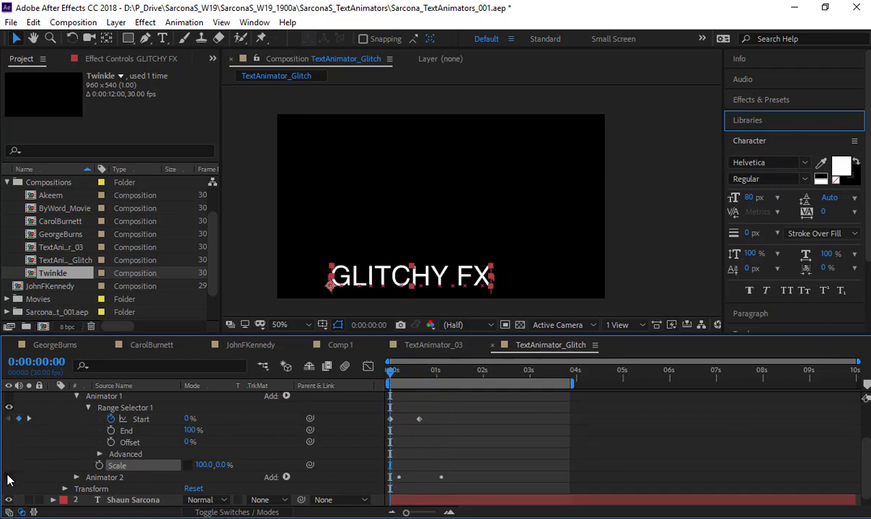
click(9, 477)
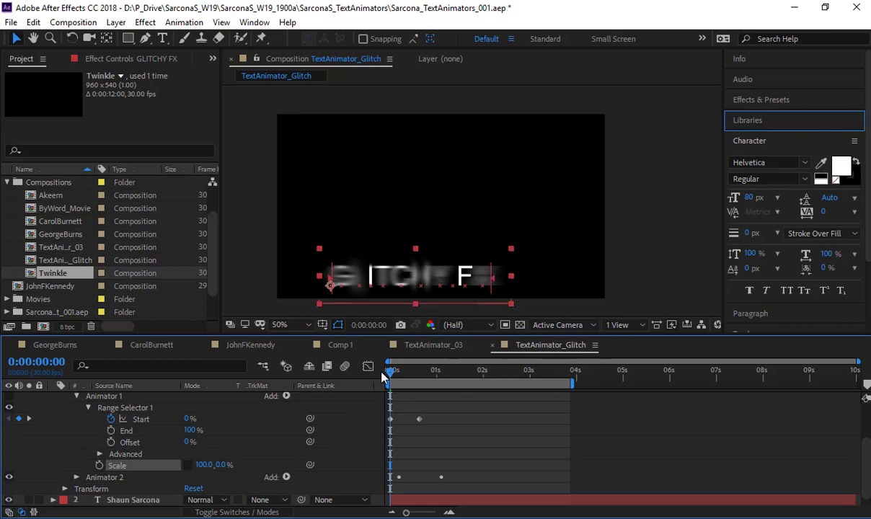
drag(389, 371, 370, 387)
Expand Animator 2 and examine its Range Selector 1, Wiggly Selector 1 and Scale property.
click(76, 477)
scroll(78, 454, down, 3)
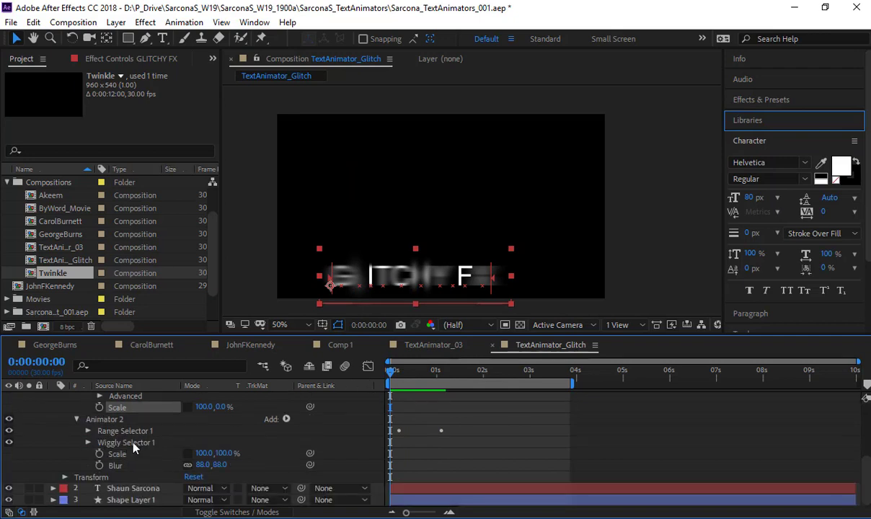
click(87, 431)
click(87, 431)
click(101, 442)
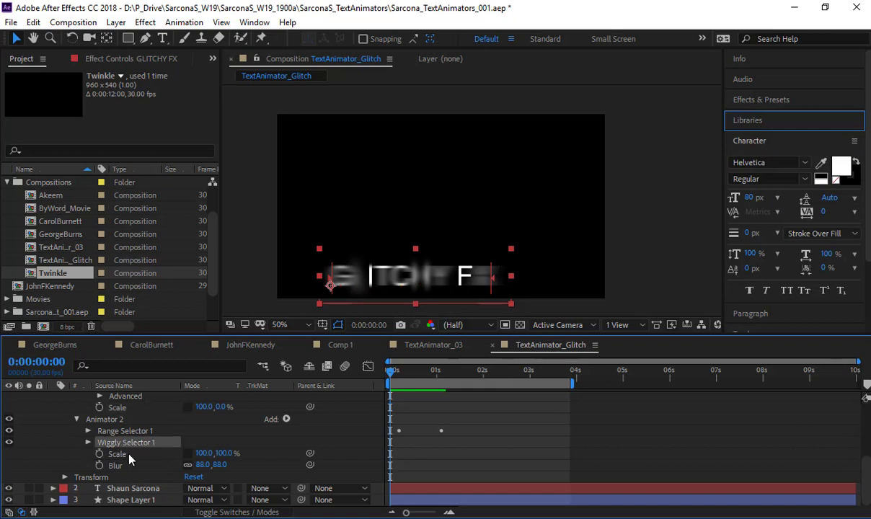
click(129, 454)
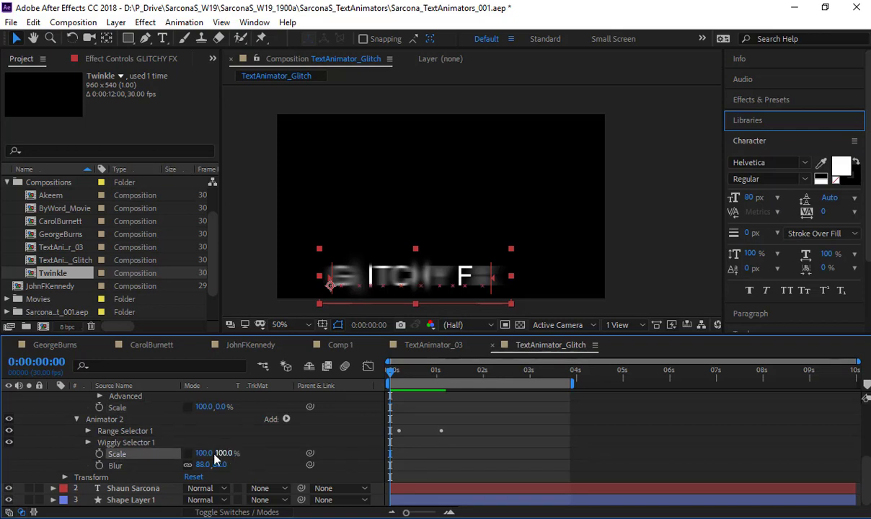
Examine Animator 2's Blur property on the GLITCHY FX layer and expand its Range Selector 1.
click(144, 467)
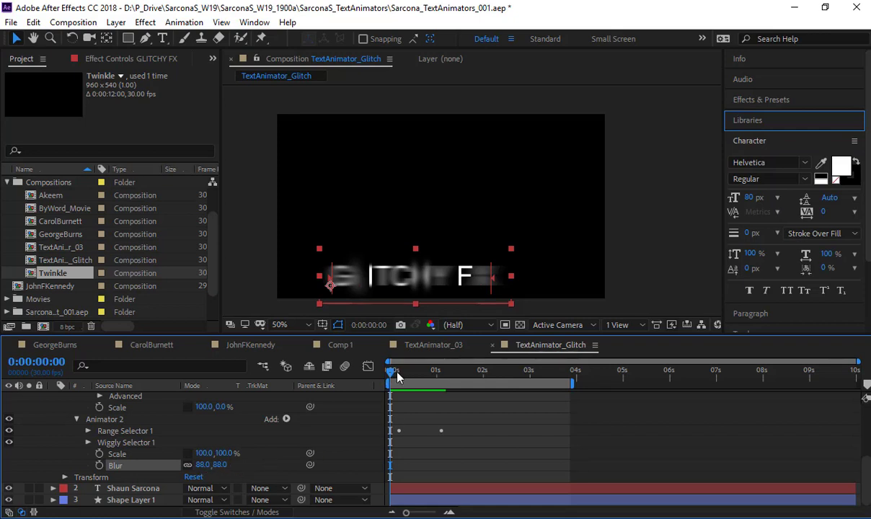
drag(392, 371, 325, 382)
click(119, 441)
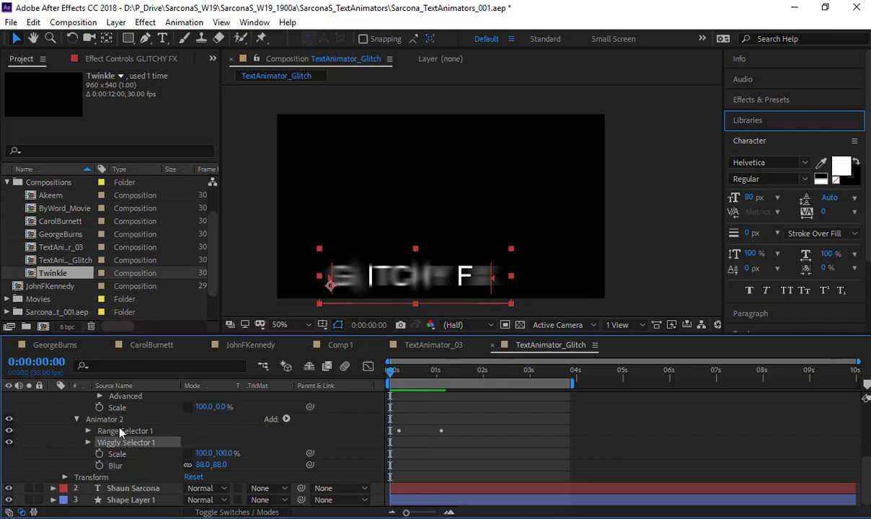
click(121, 431)
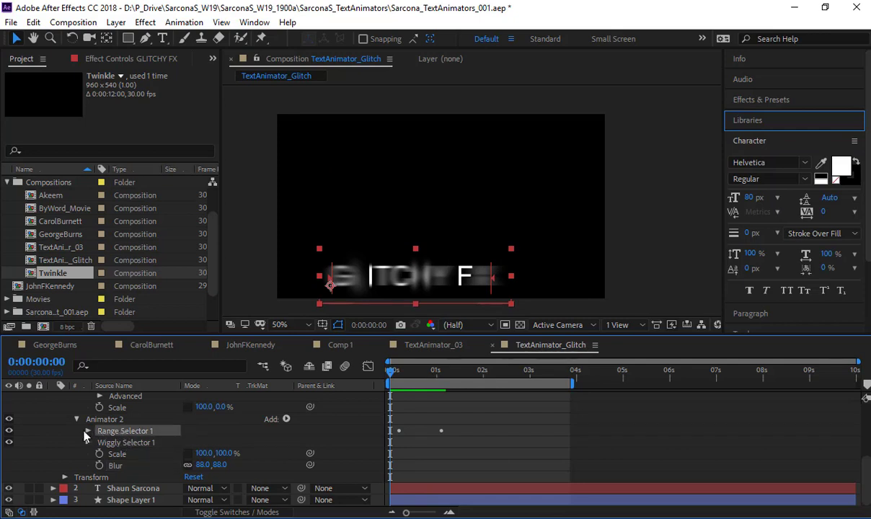
click(87, 431)
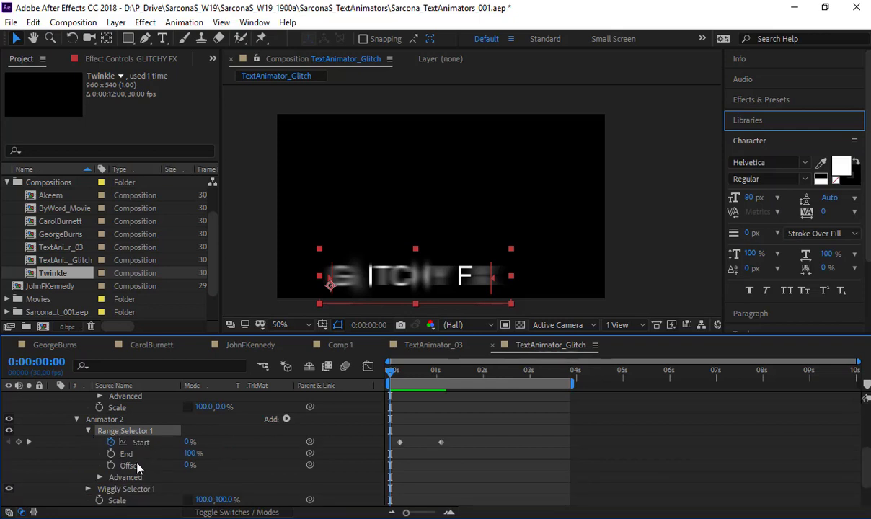
Expand Animator 2's Wiggly Selector 1, examine its settings and preview the glitch animation.
click(88, 489)
scroll(132, 419, down, 5)
scroll(126, 396, up, 2)
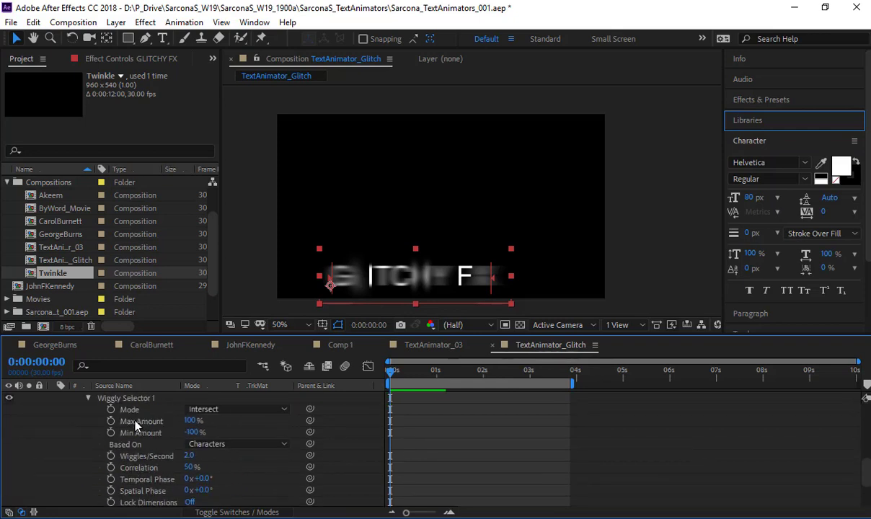
click(133, 401)
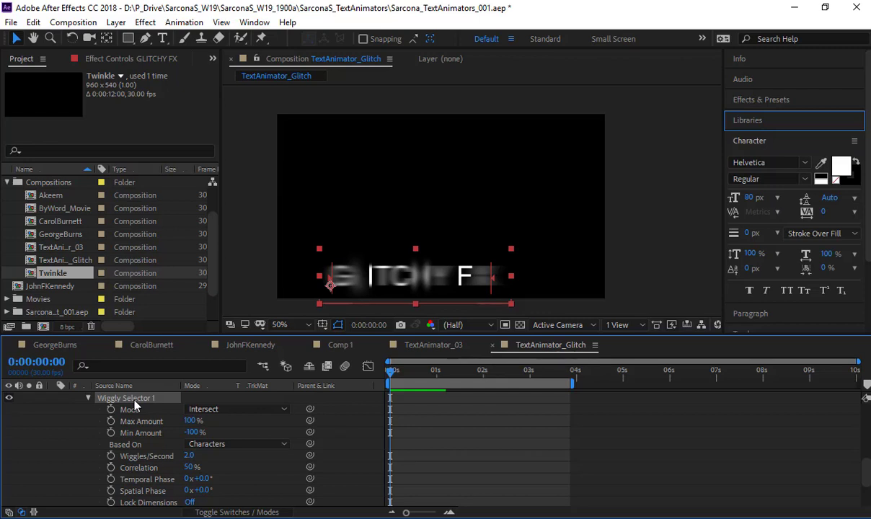
key(space)
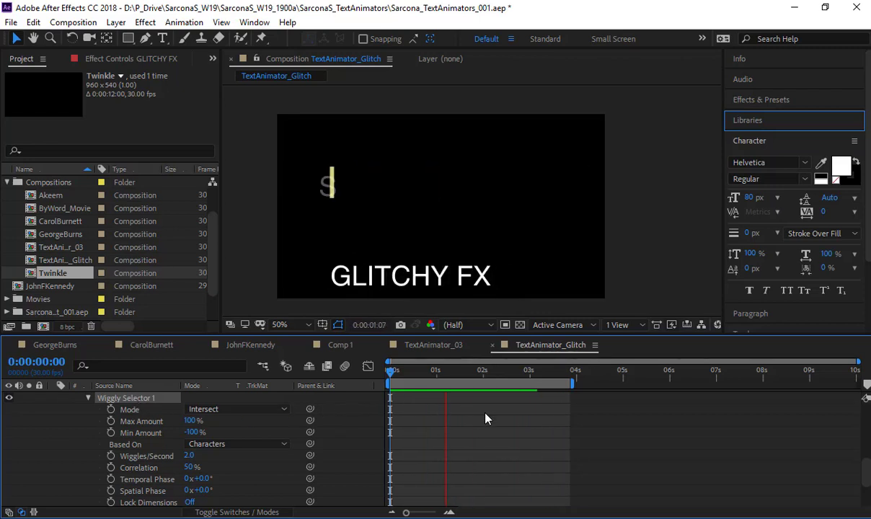
key(space)
In the JohnFKennedy composition, delete the quote layer's Animator 1 and disable per-character 3D.
click(264, 351)
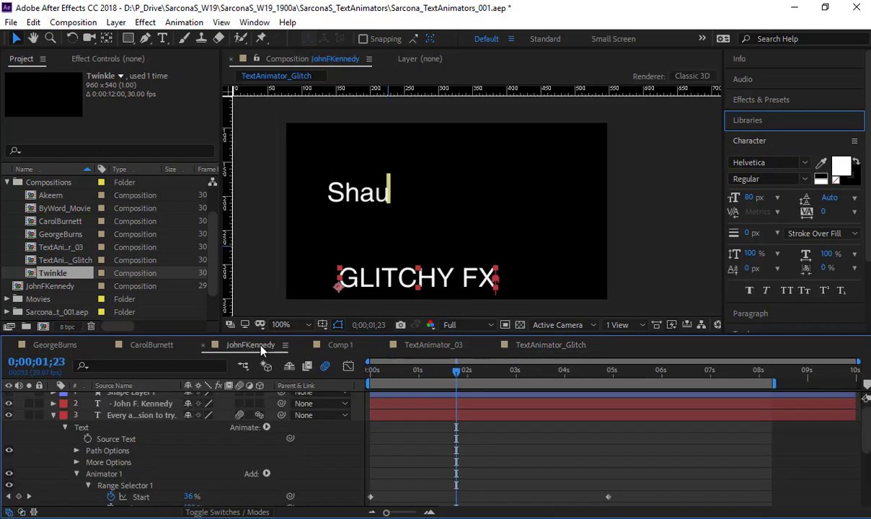
click(114, 474)
key(Delete)
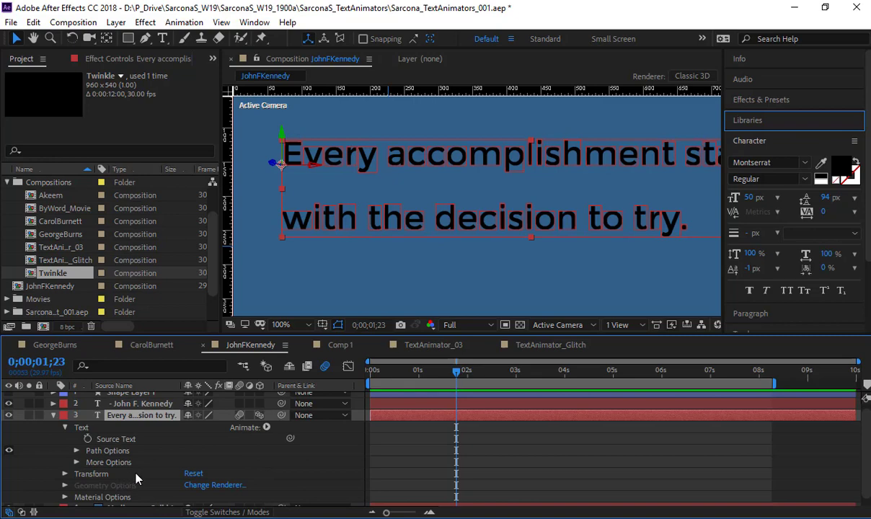
click(266, 427)
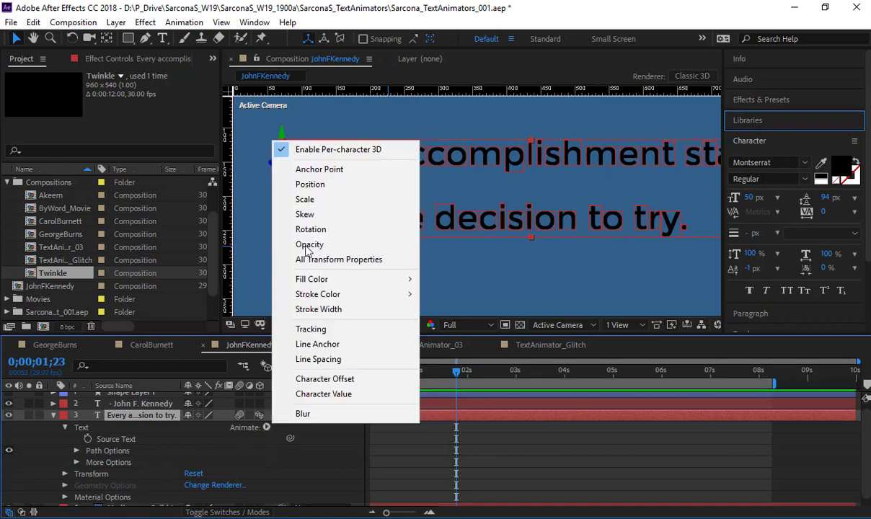
click(320, 154)
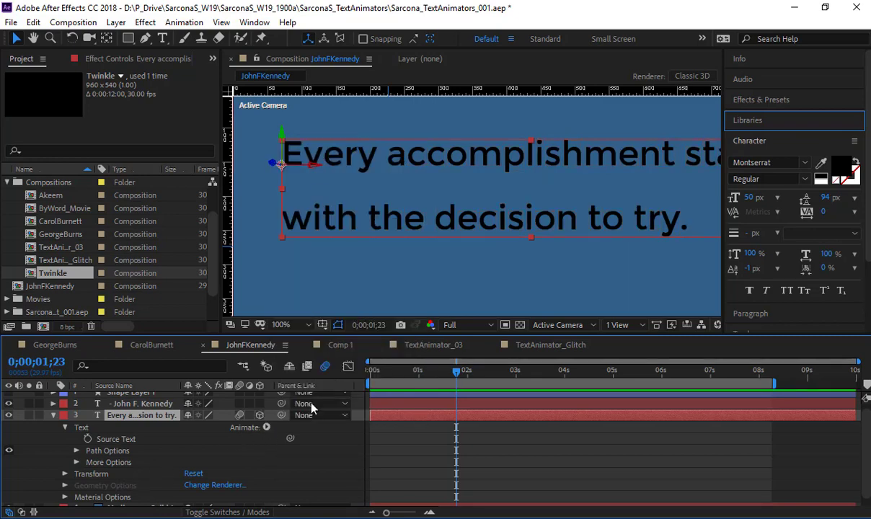
Add a Scale text animator to the quote layer and set its scale to 0%.
click(266, 427)
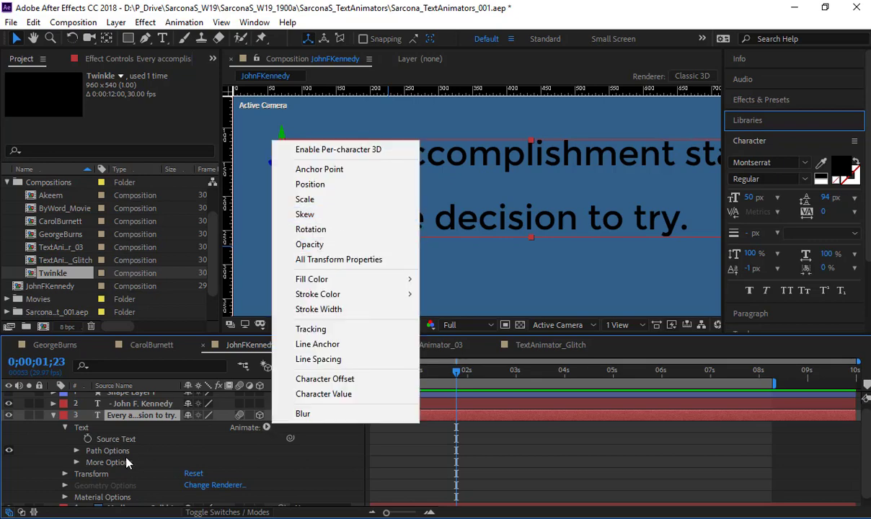
click(324, 199)
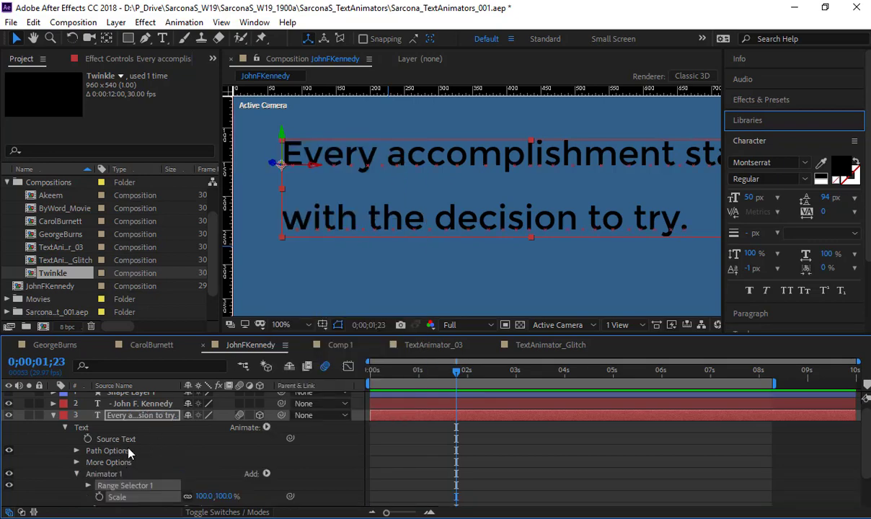
click(185, 469)
scroll(176, 461, down, 3)
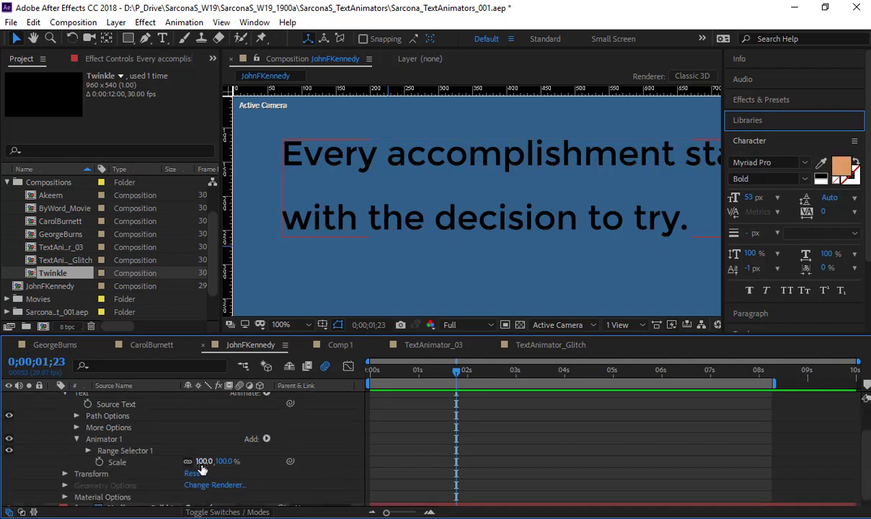
click(204, 461)
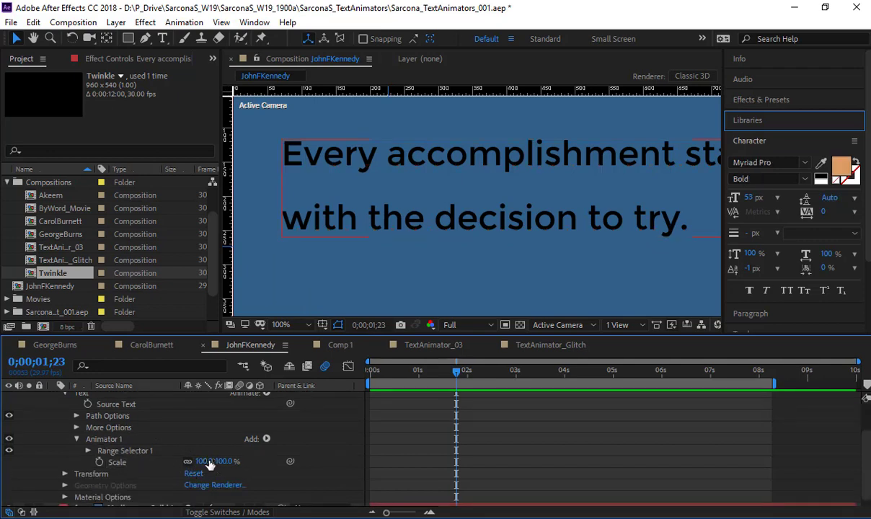
text(0)
key(Return)
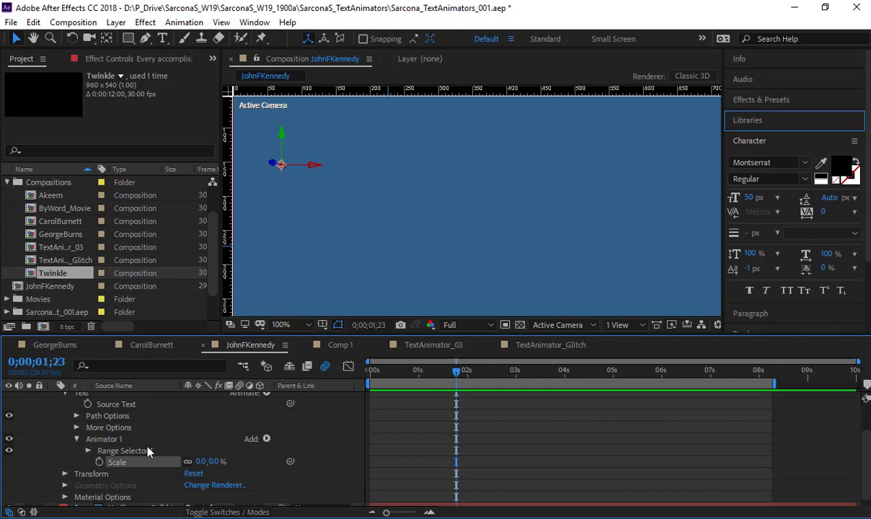
Keyframe Range Selector 1's Start at 0% on the first frame and 100% at 0;00;03;28, and scrub the reveal.
click(90, 450)
drag(410, 372, 327, 382)
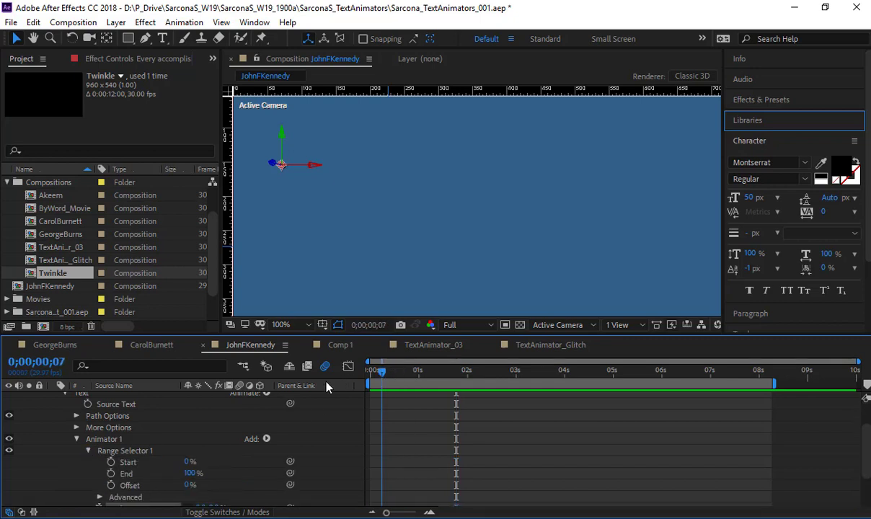
click(111, 462)
click(562, 371)
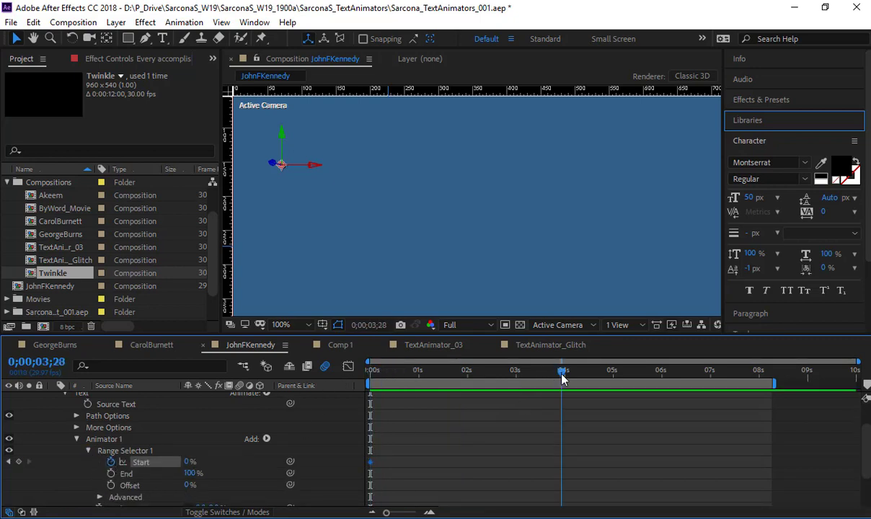
click(191, 461)
text(100)
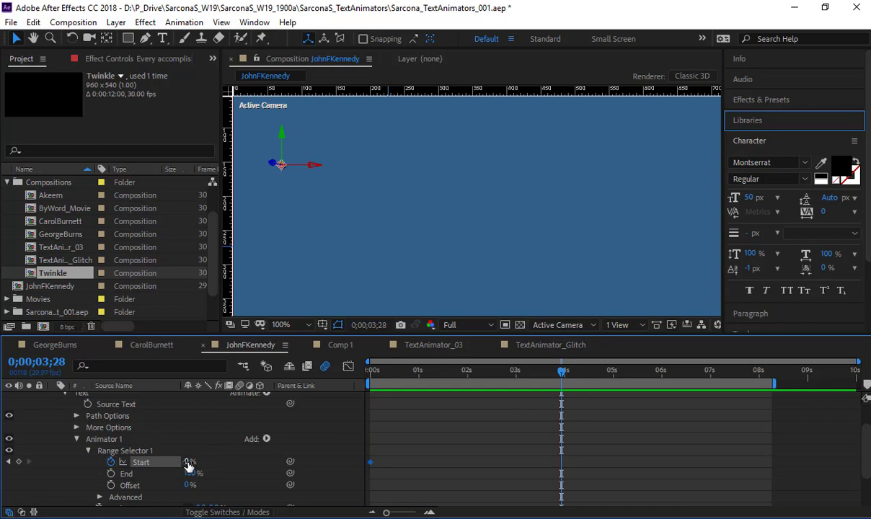
key(Return)
drag(503, 379, 435, 382)
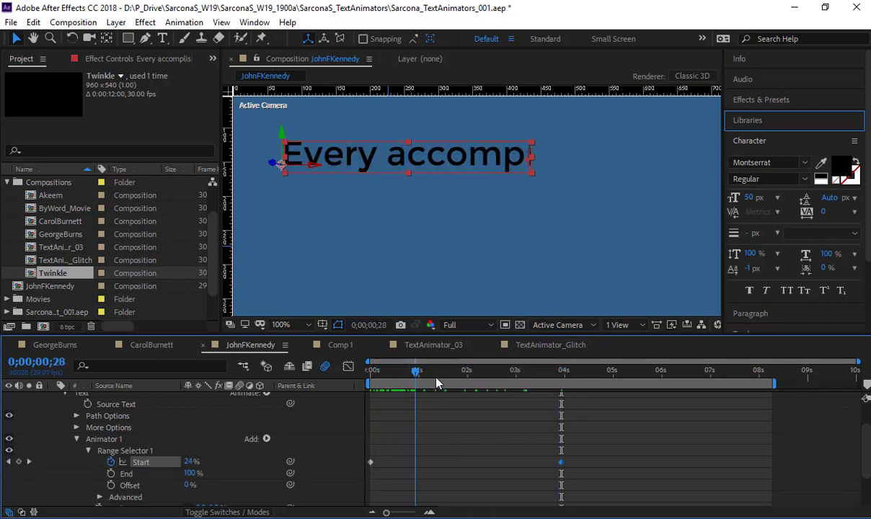
Add a Wiggly selector to the quote's Animator 1, bring the whole composition into view and expand the selector's settings.
click(265, 439)
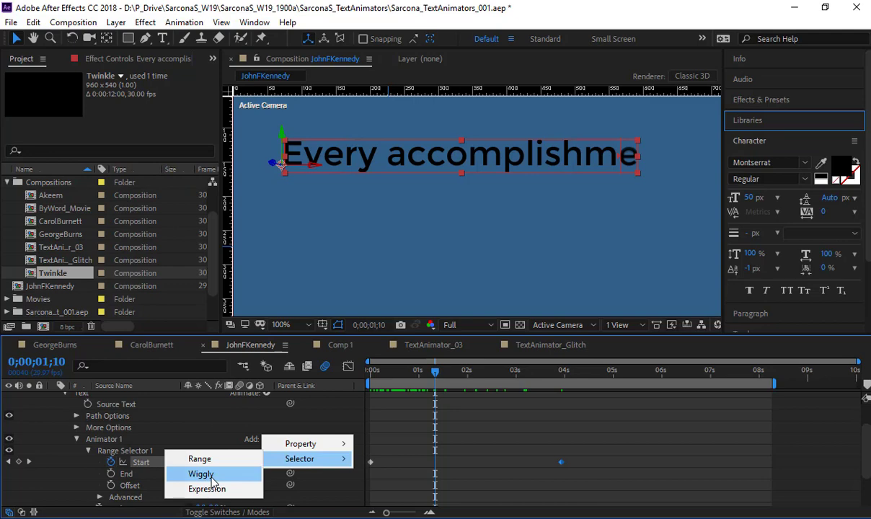
click(201, 474)
scroll(533, 208, down, 1)
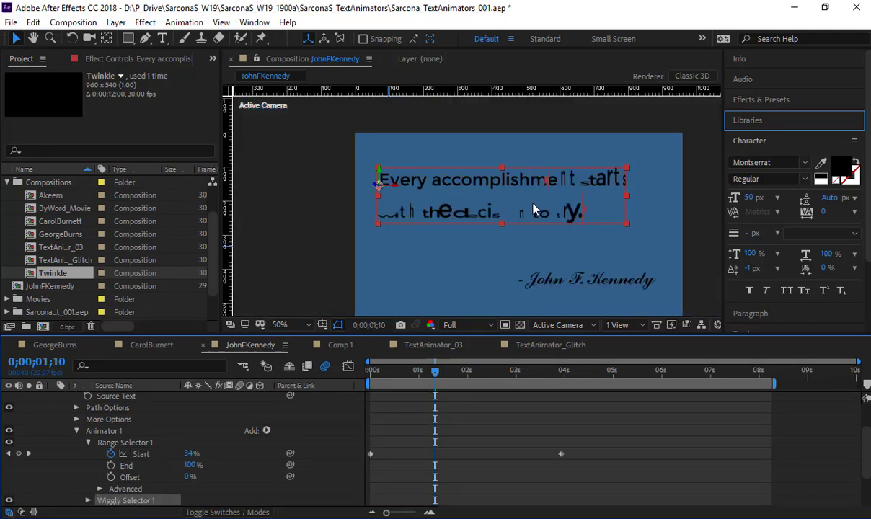
drag(535, 196, 496, 188)
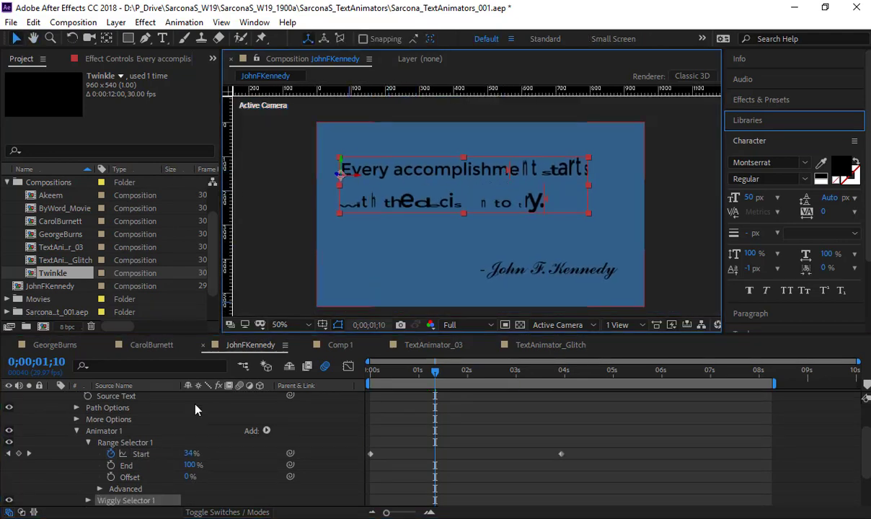
click(88, 500)
scroll(104, 497, down, 3)
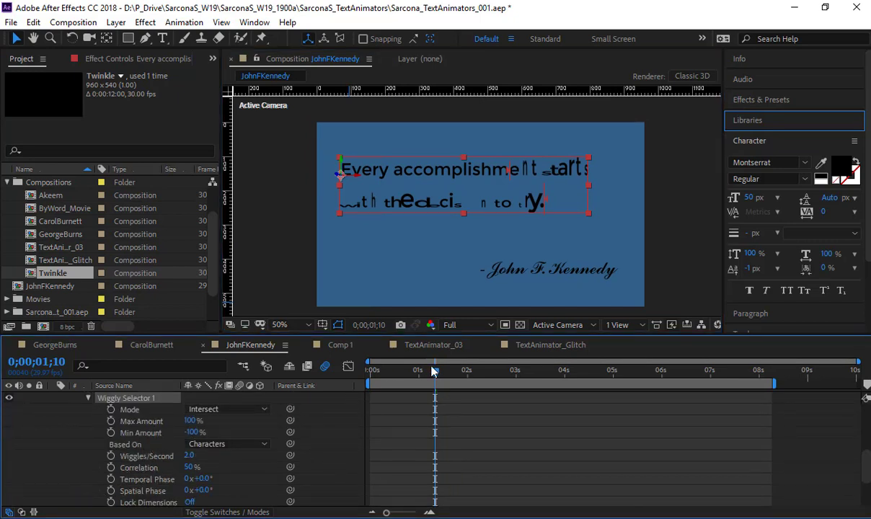
Preview the wiggly scale reveal of the quote from the first frame.
click(372, 369)
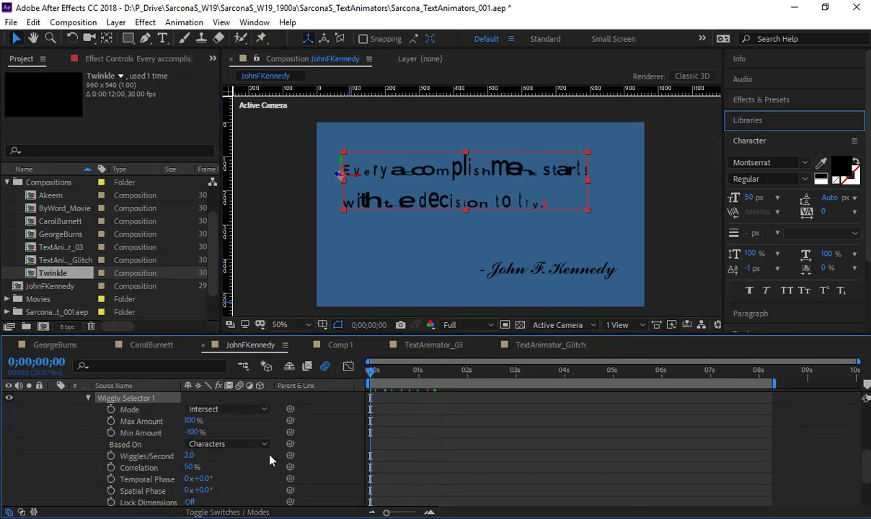
key(space)
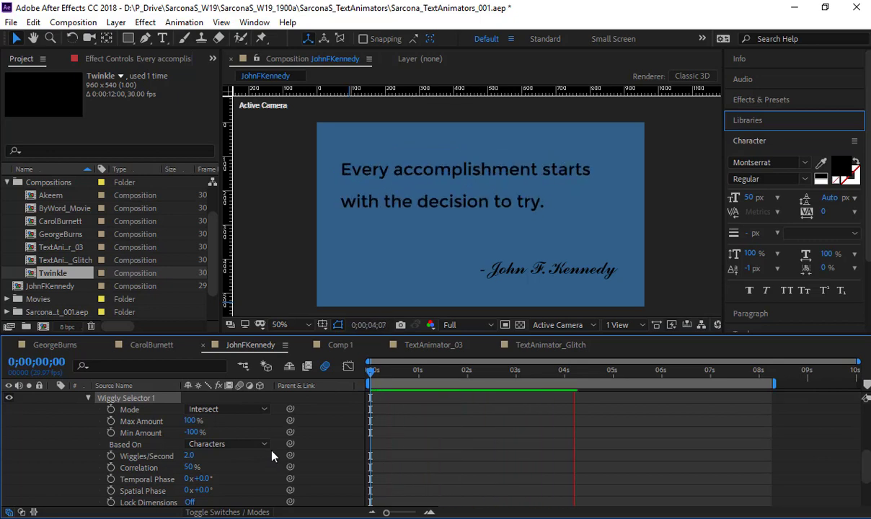
key(space)
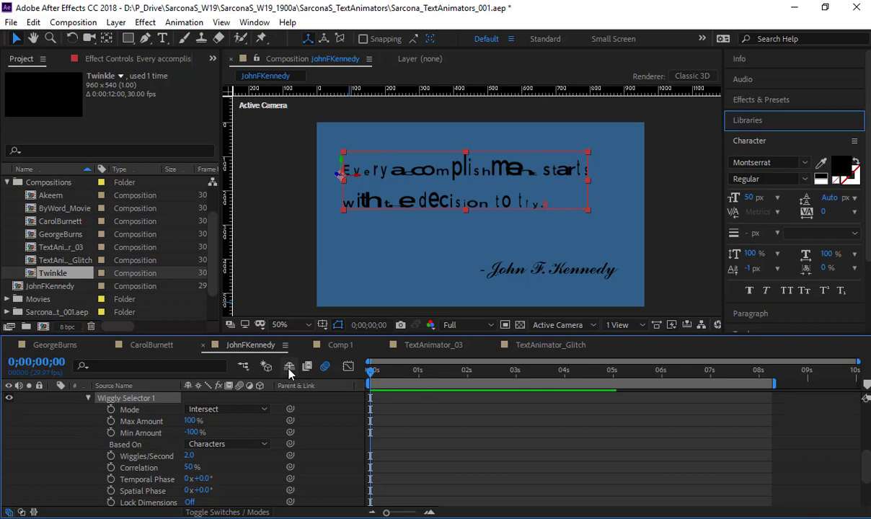
key(space)
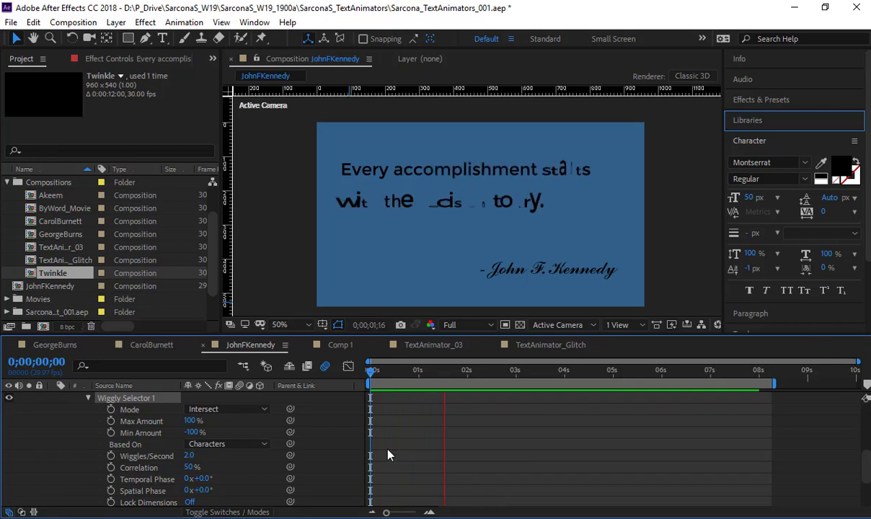
key(space)
scroll(305, 467, up, 1)
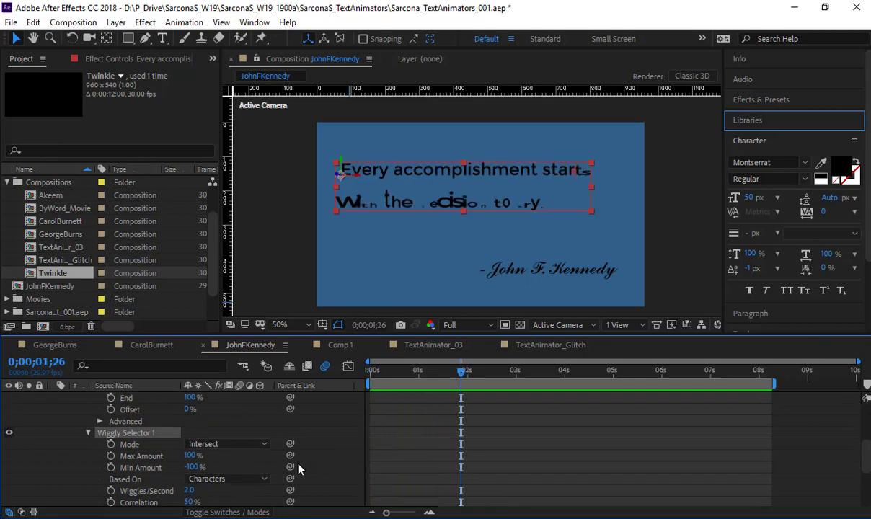
scroll(298, 469, up, 2)
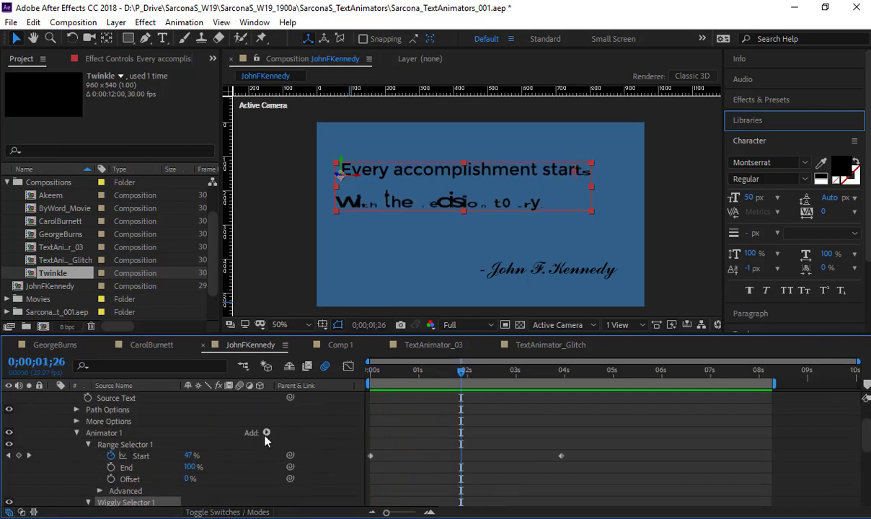
scroll(277, 430, up, 1)
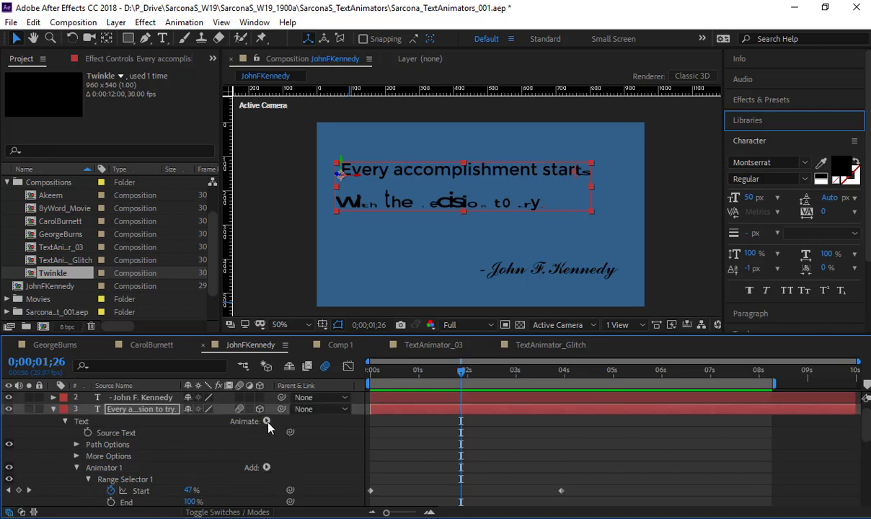
click(266, 421)
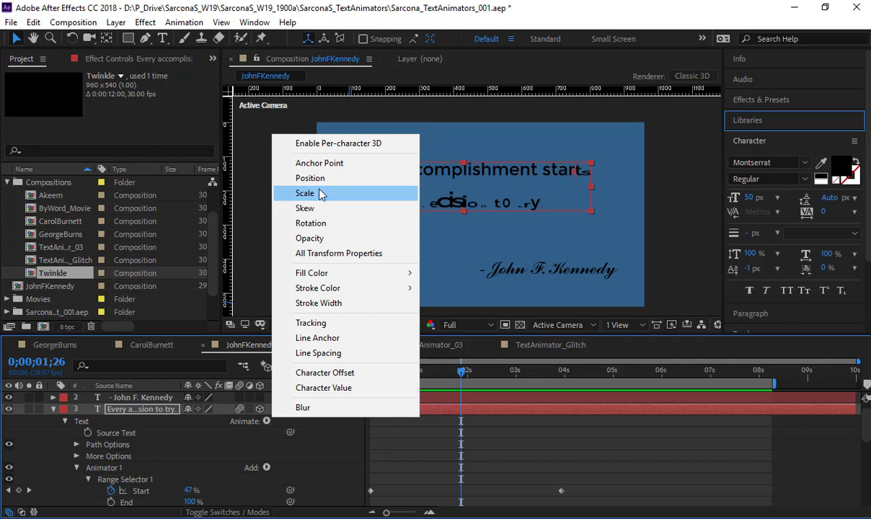
click(281, 207)
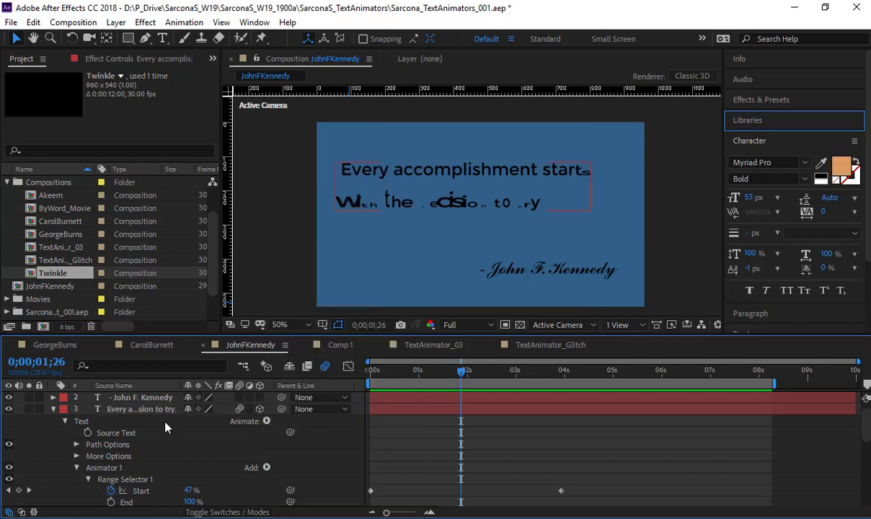
Check the quote layer's animated Scale property and collapse Animator 1.
scroll(155, 425, down, 4)
scroll(155, 432, down, 2)
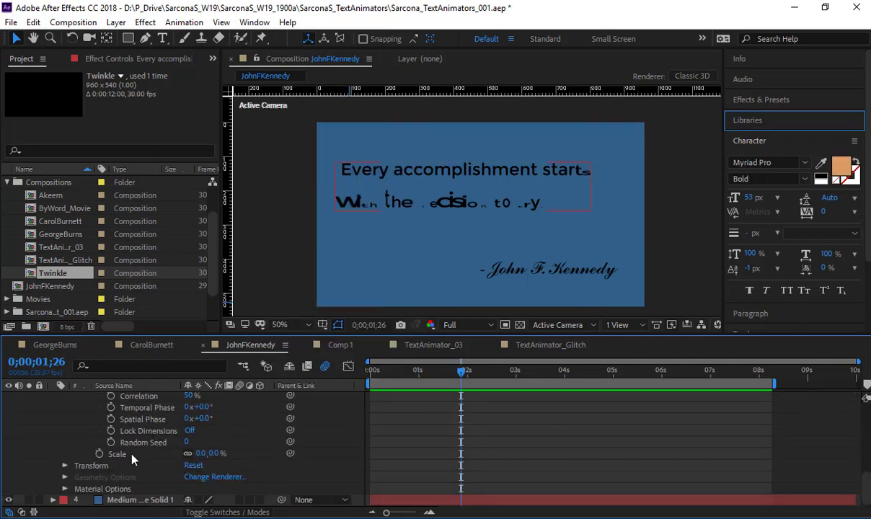
scroll(119, 428, up, 5)
scroll(70, 435, up, 2)
click(76, 433)
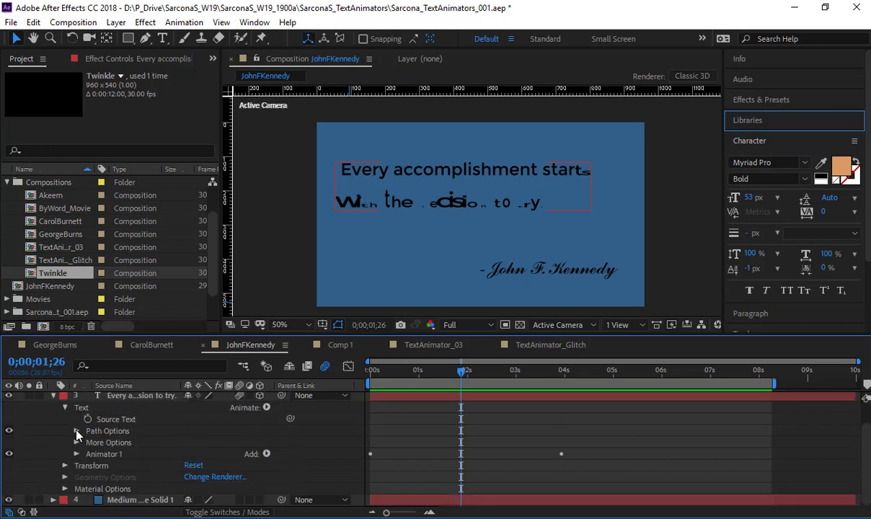
Duplicate the quote layer's Animator 1, with its Range Selector, Wiggly selector and Scale property.
click(77, 455)
scroll(76, 459, down, 2)
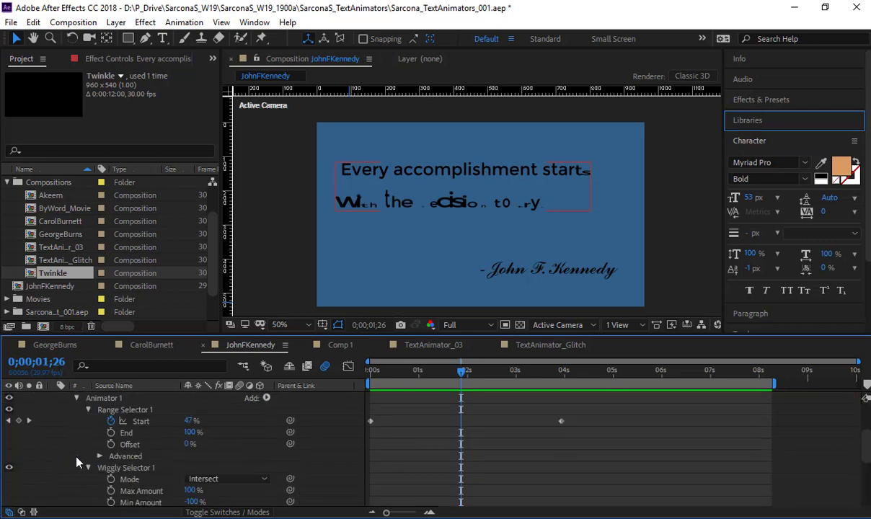
click(88, 410)
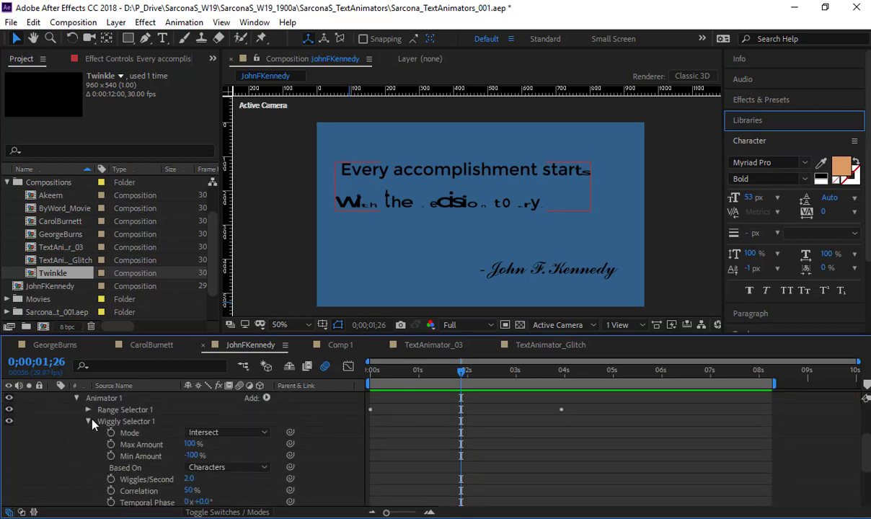
click(88, 421)
click(104, 420)
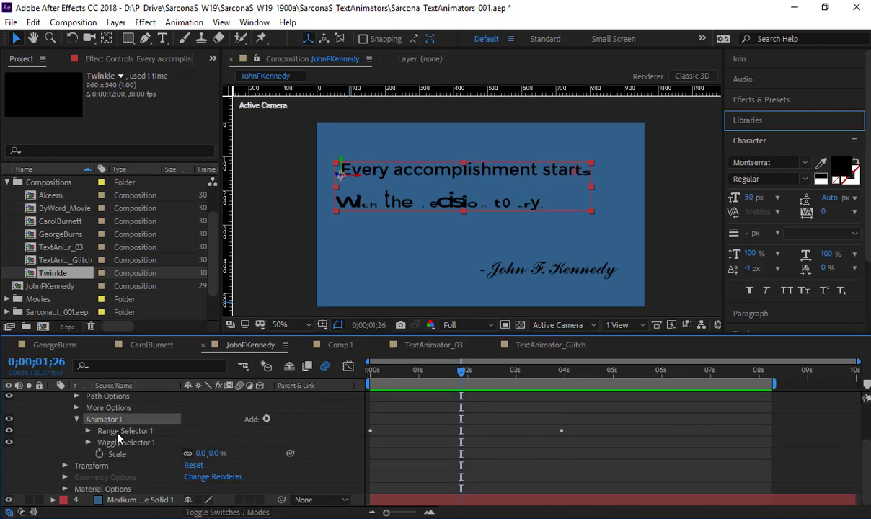
key(ctrl+d)
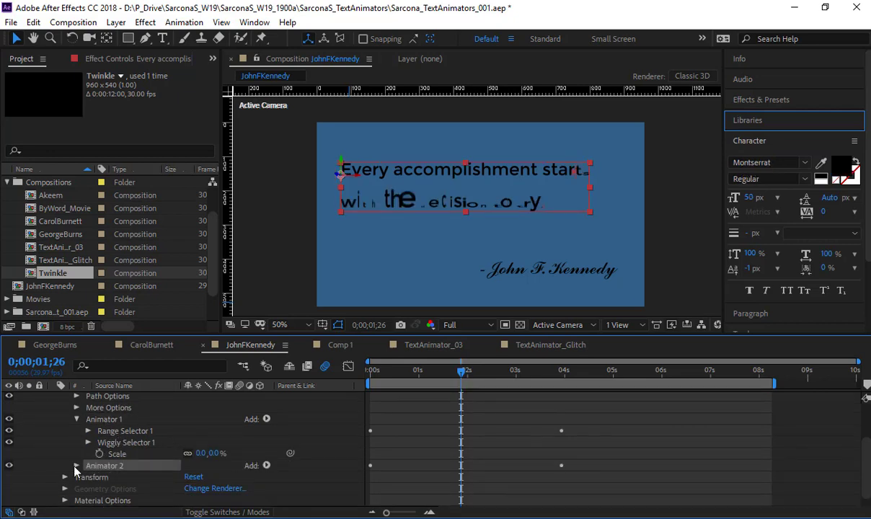
Delete the Wiggly selector from the quote's Animator 2.
click(77, 465)
click(112, 489)
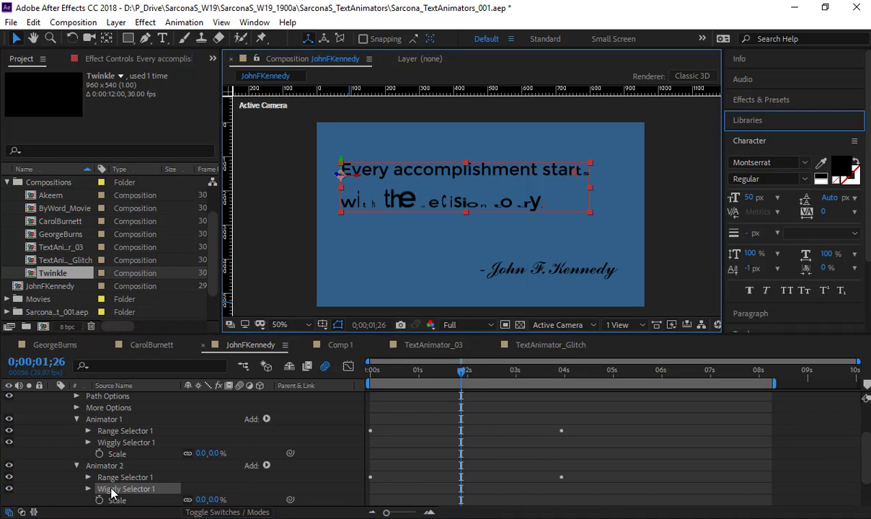
key(Delete)
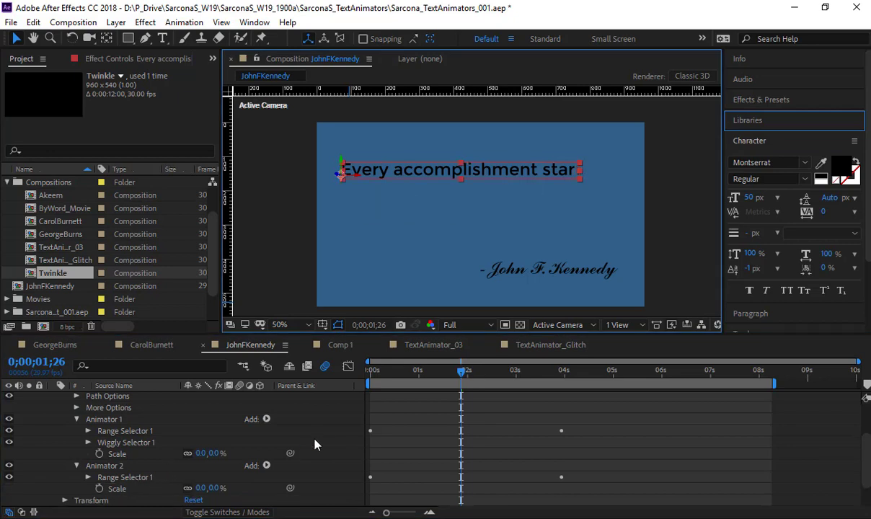
Preview the quote's reveal with both animators from the first frame.
key(Home)
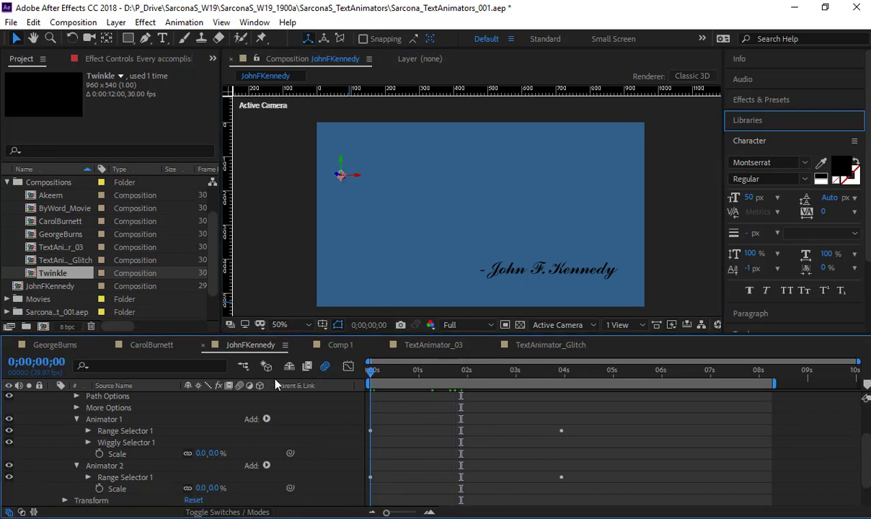
key(space)
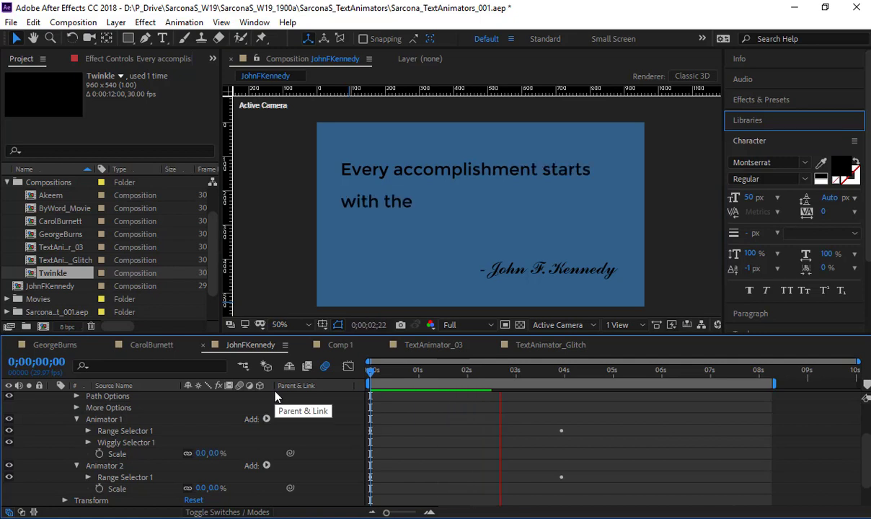
key(space)
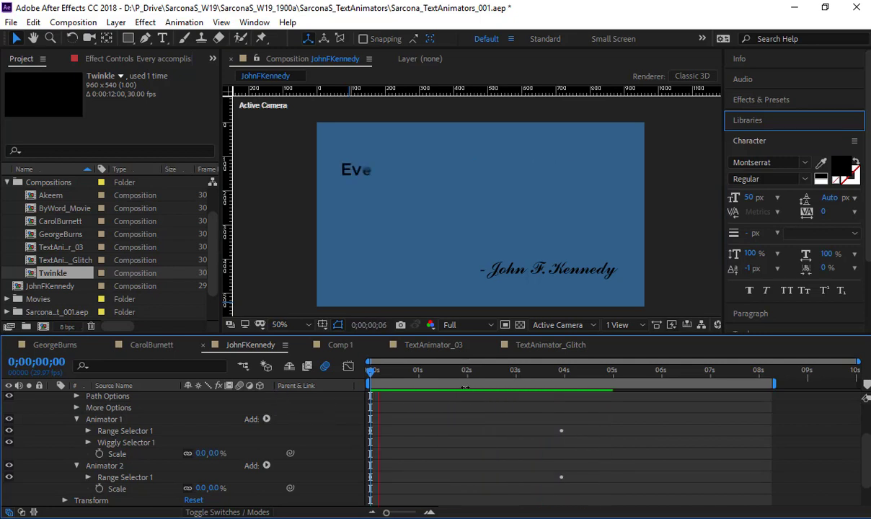
key(space)
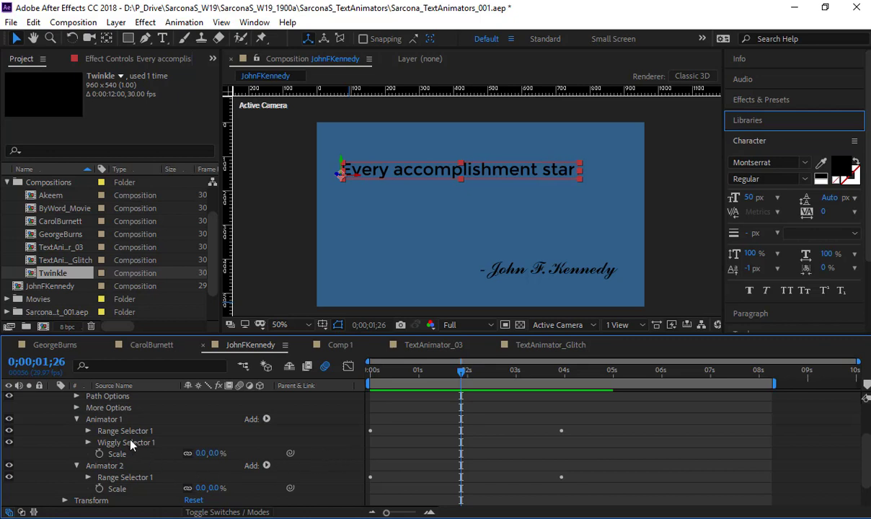
Show the quote layer's keyframes and delay Animator 1's two Range Selector Start keyframes by about 0.3 seconds.
scroll(132, 419, up, 3)
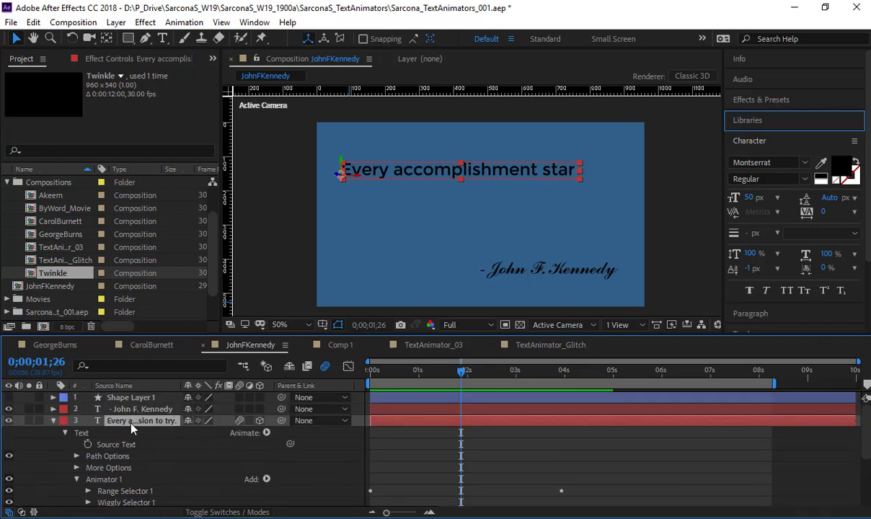
key(u)
drag(589, 437, 386, 448)
Preview the quote's offset wiggly reveal from the first frame.
drag(379, 374, 358, 376)
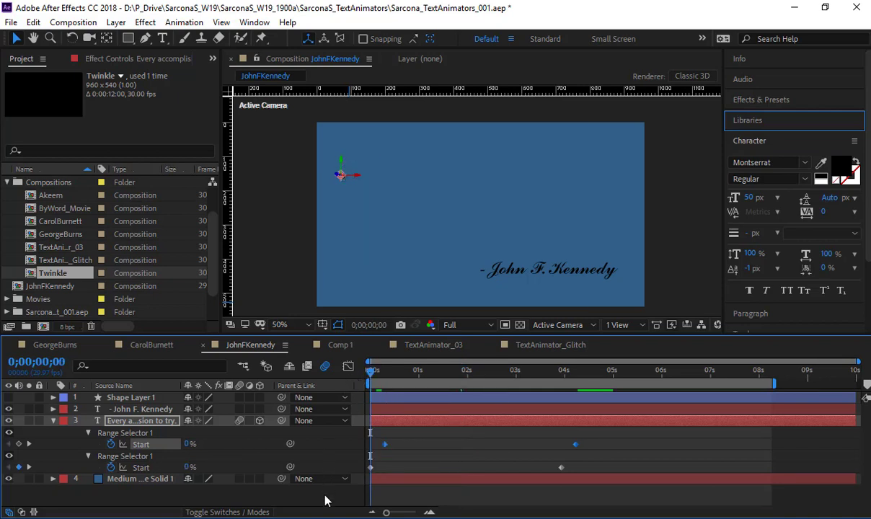
click(324, 499)
key(space)
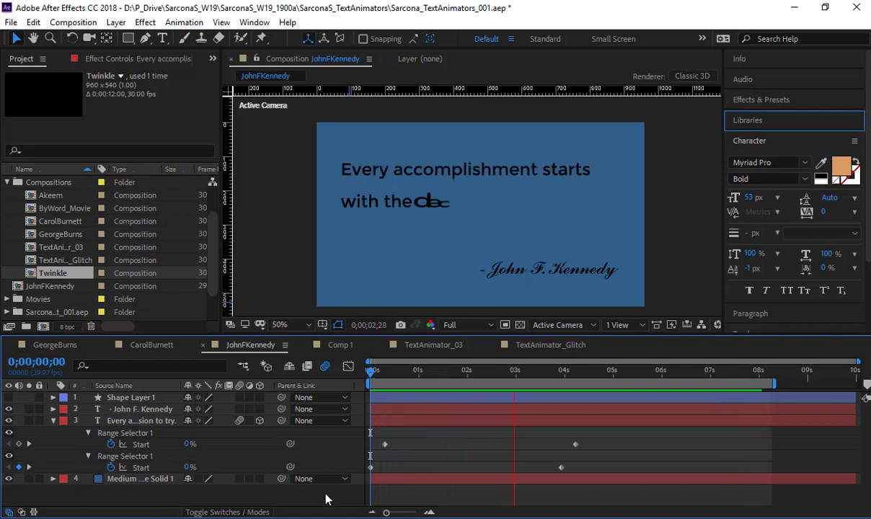
key(space)
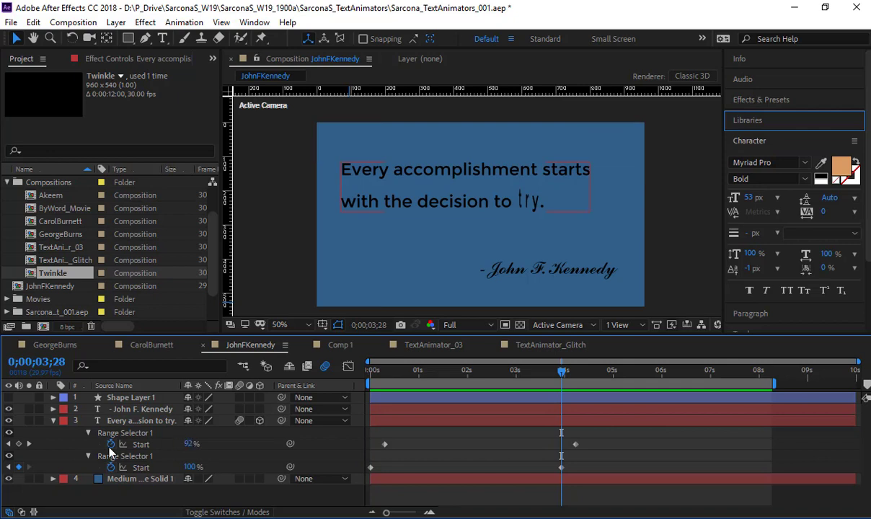
Add a Blur property to the quote's Animator 1 and set it to 100.0, 100.0.
click(53, 421)
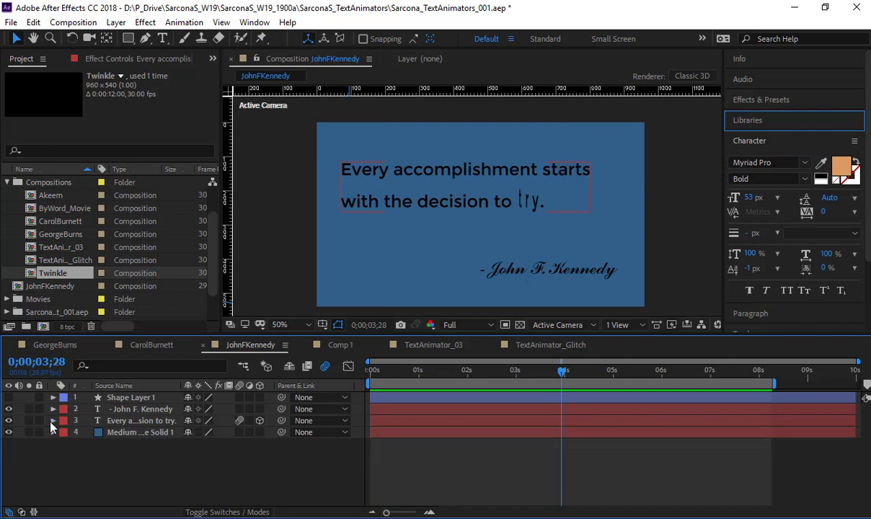
click(54, 421)
scroll(60, 428, down, 1)
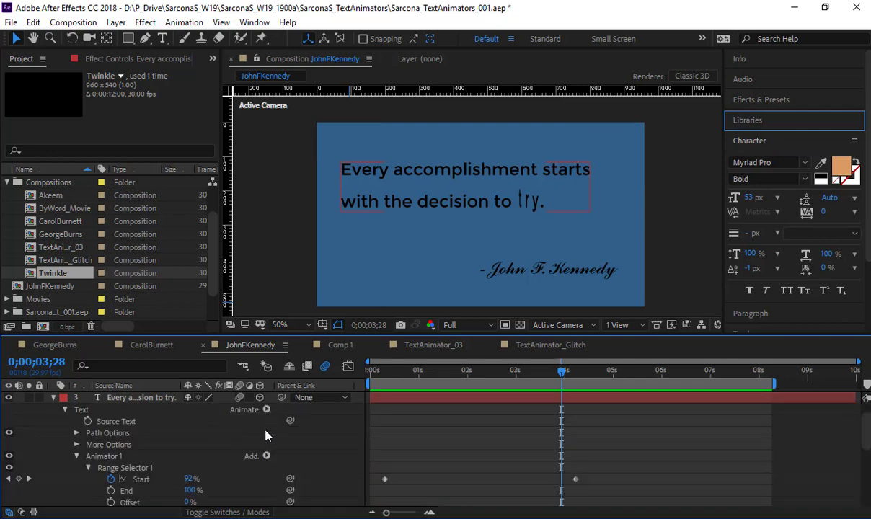
click(127, 457)
scroll(115, 446, down, 2)
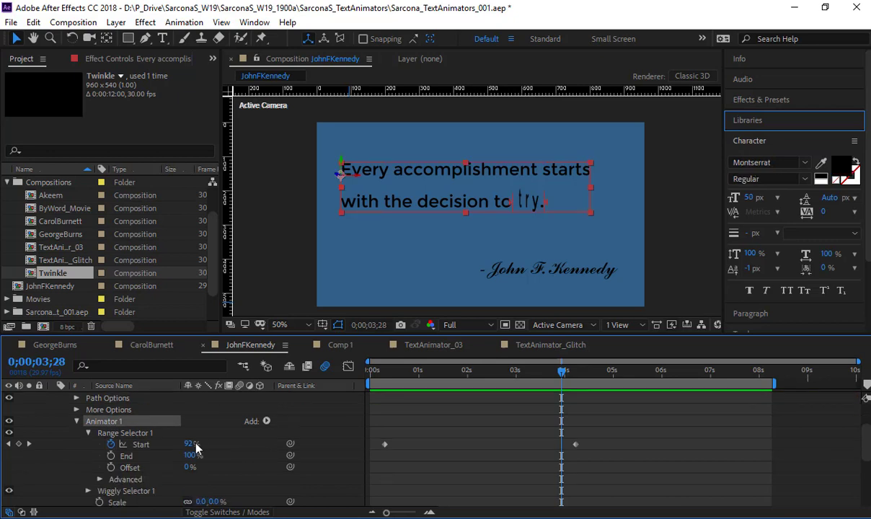
click(268, 421)
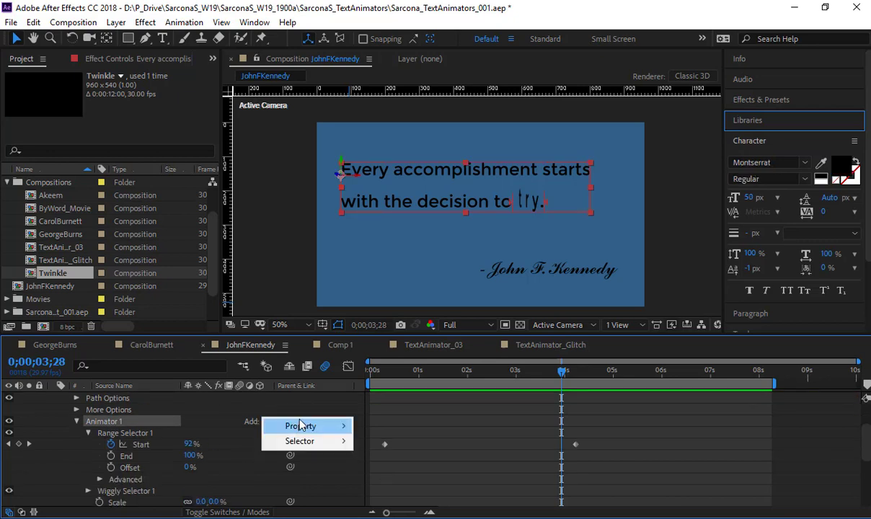
mouse_move(273, 428)
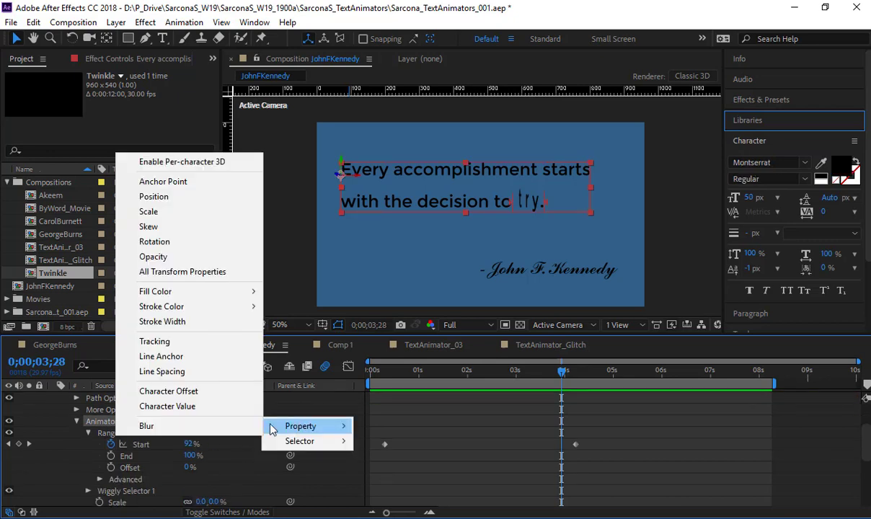
click(147, 426)
click(216, 500)
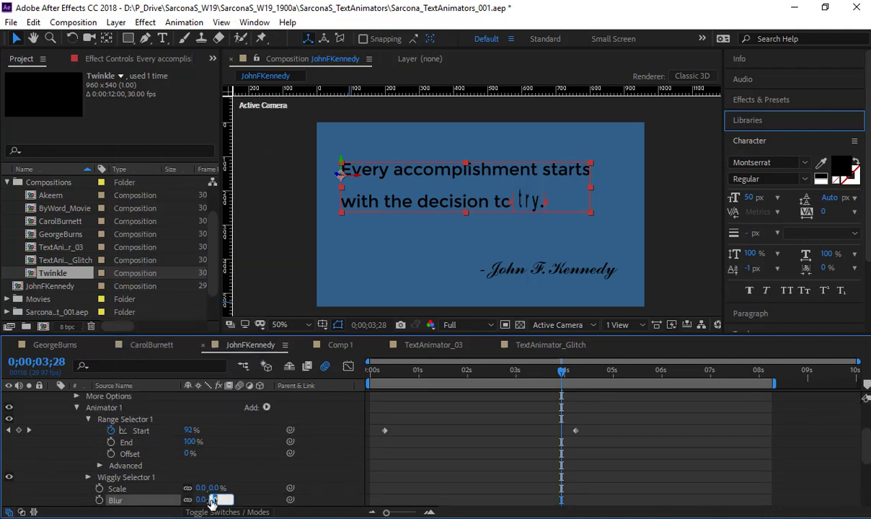
text(100)
key(Return)
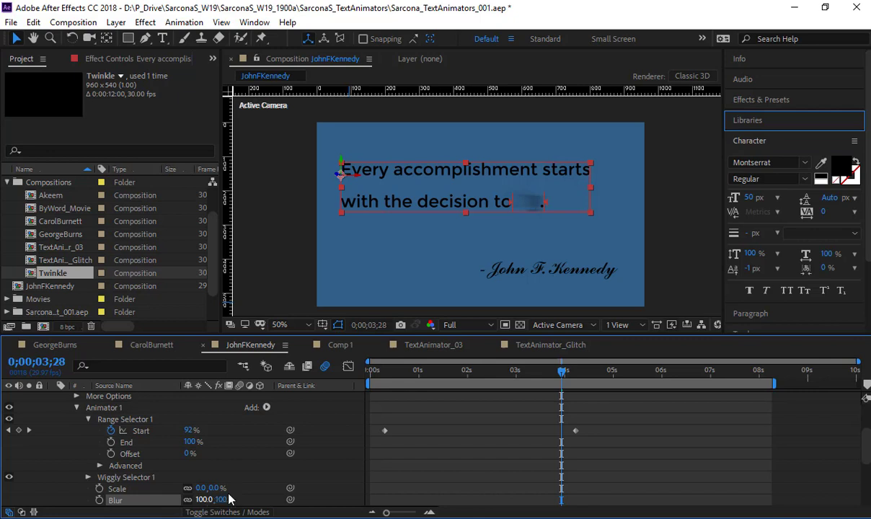
Preview the blurred wiggly reveal of the quote from the first frame.
key(Home)
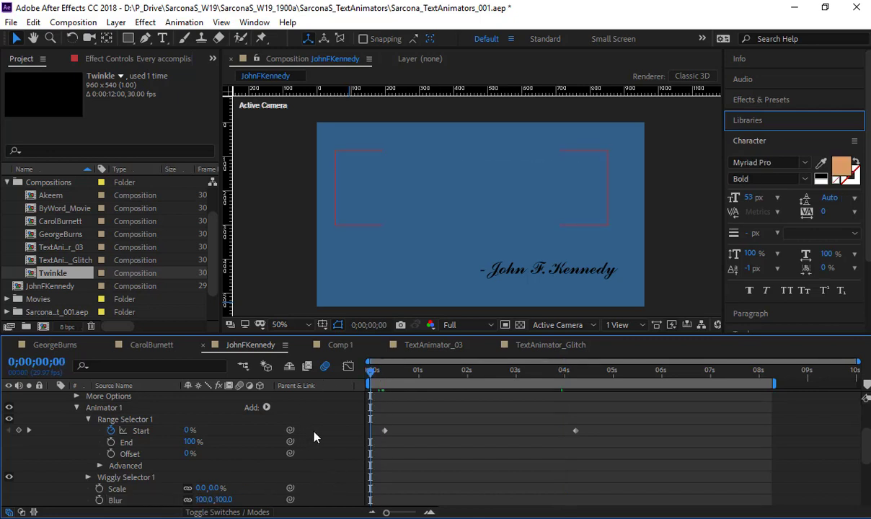
key(space)
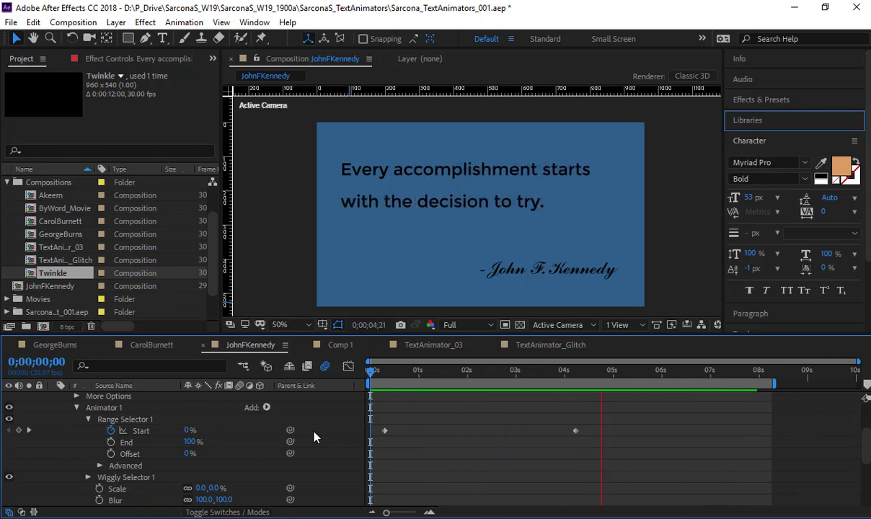
key(space)
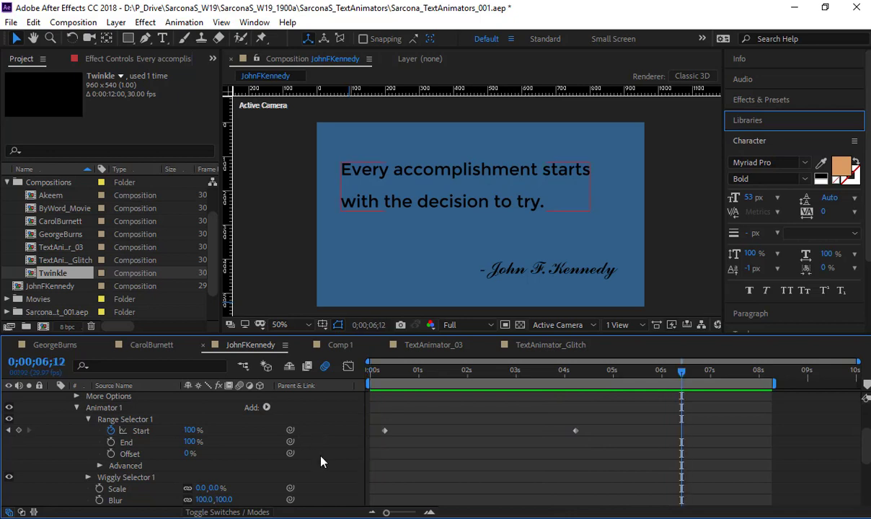
Duplicate the quote text layer, hide the copy, and select the original.
scroll(343, 449, up, 5)
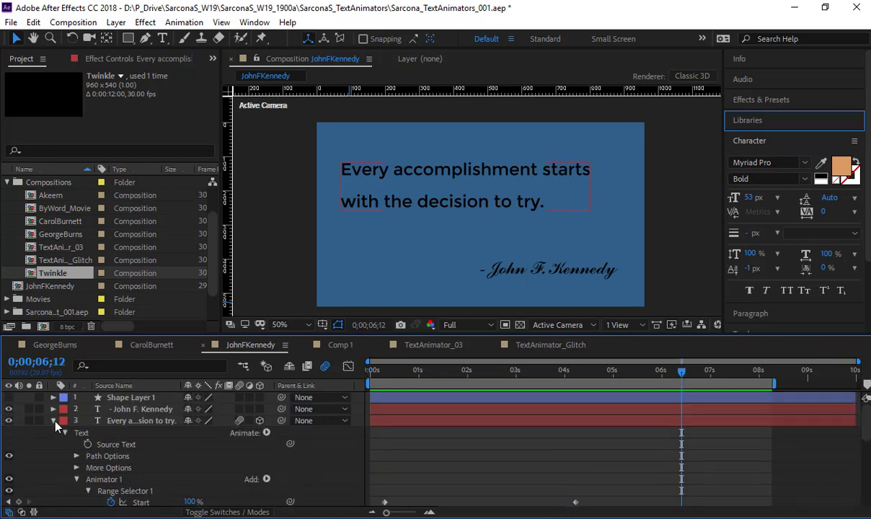
click(53, 421)
click(119, 422)
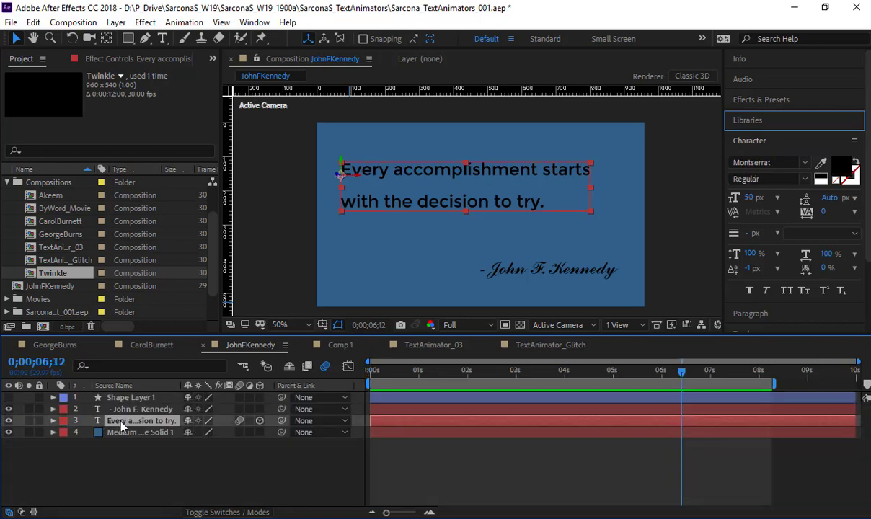
key(ctrl+d)
click(115, 435)
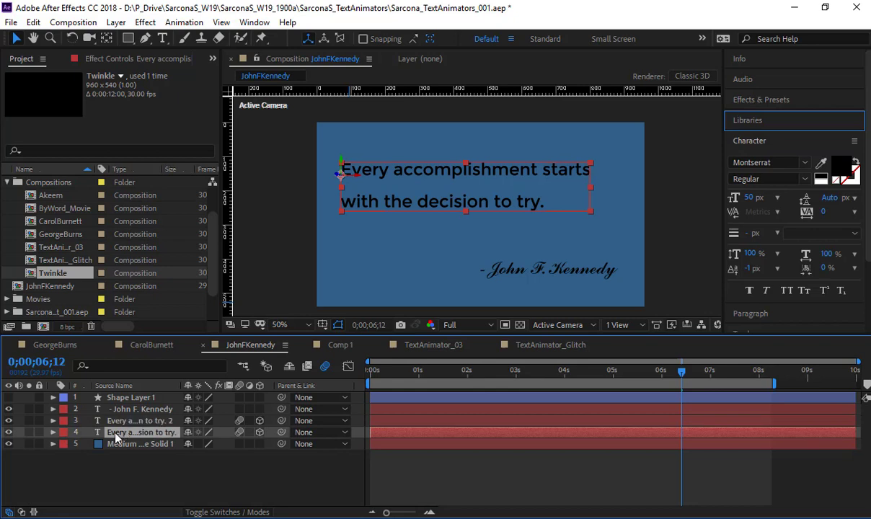
Strip the original quote layer of its Range Selectors and both text animators.
key(u)
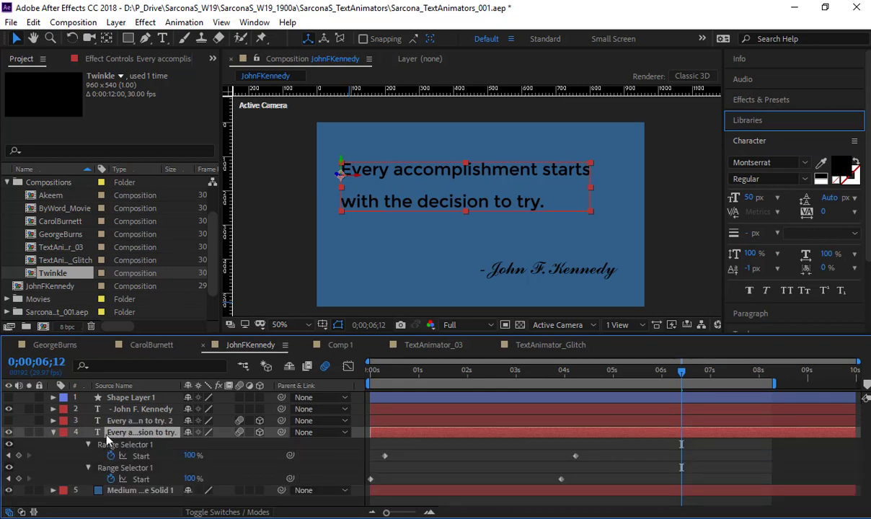
click(136, 445)
key(Delete)
click(135, 446)
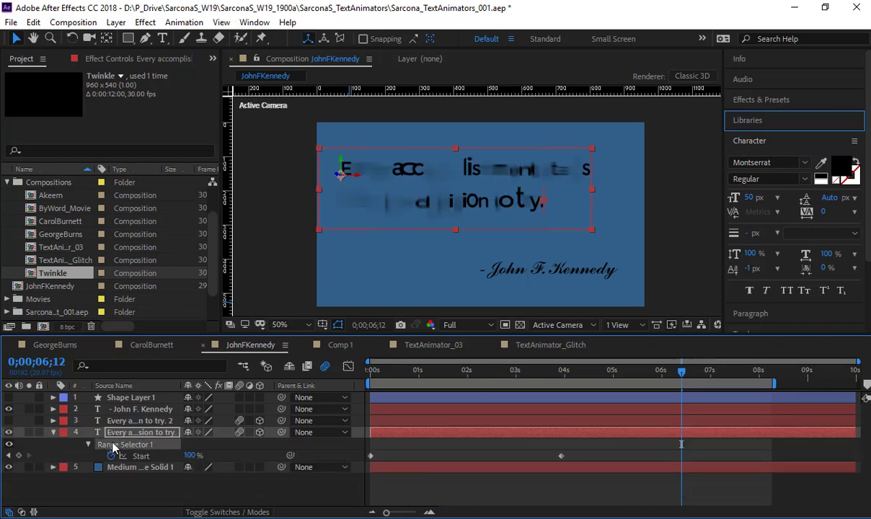
key(Delete)
click(53, 431)
scroll(58, 435, down, 1)
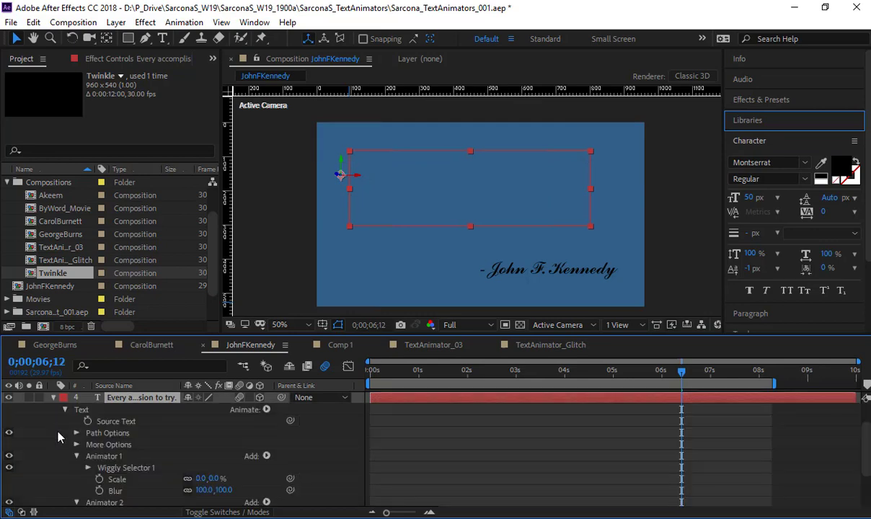
click(105, 456)
key(Delete)
click(104, 456)
key(Delete)
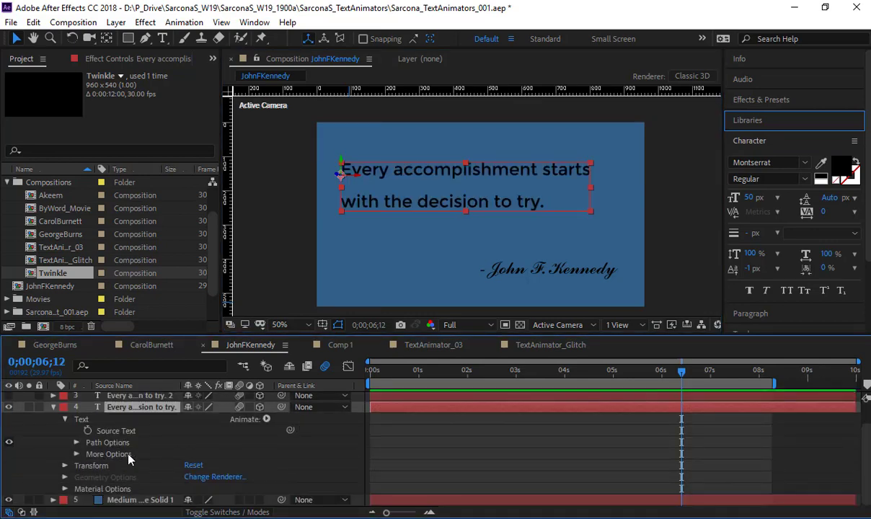
Add a Scale text animator to the original quote layer and set its Scale to 0%.
click(267, 419)
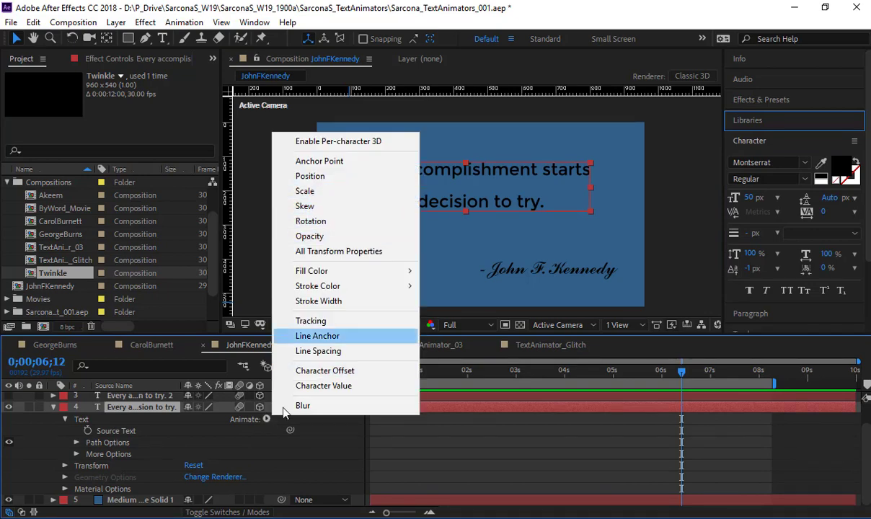
click(324, 190)
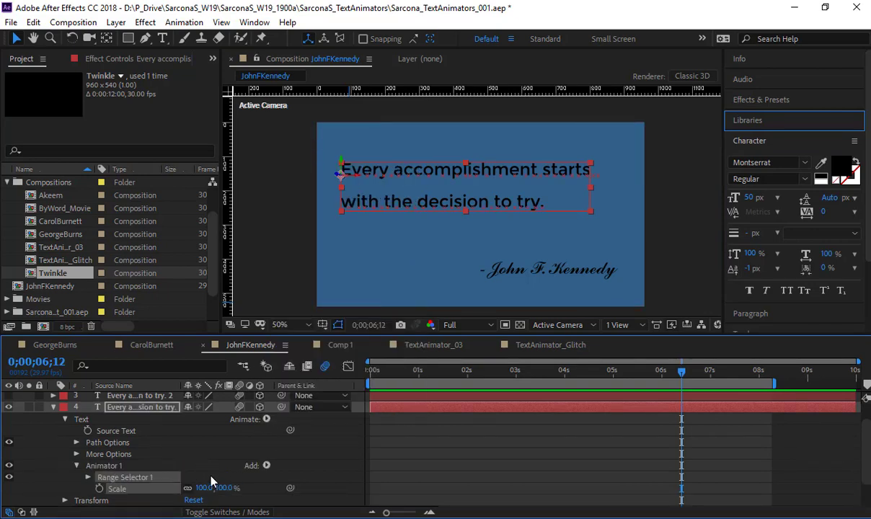
click(200, 488)
text(0)
key(Return)
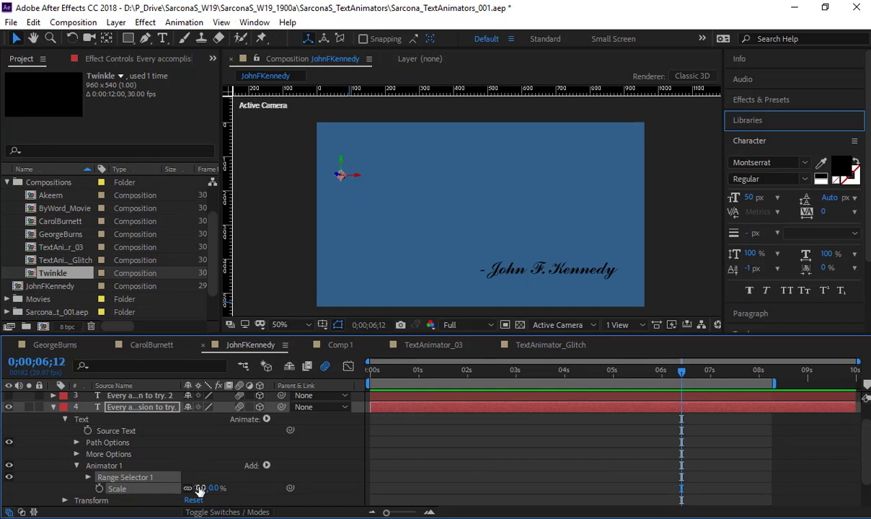
Keyframe the new Range Selector 1's Start at 0% on the first frame and 100% at 0;00;04;29.
click(89, 477)
click(87, 477)
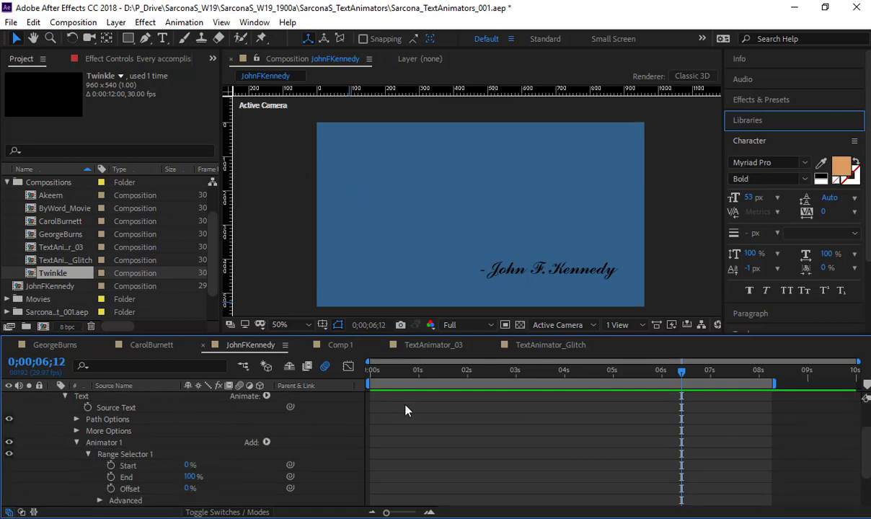
click(370, 371)
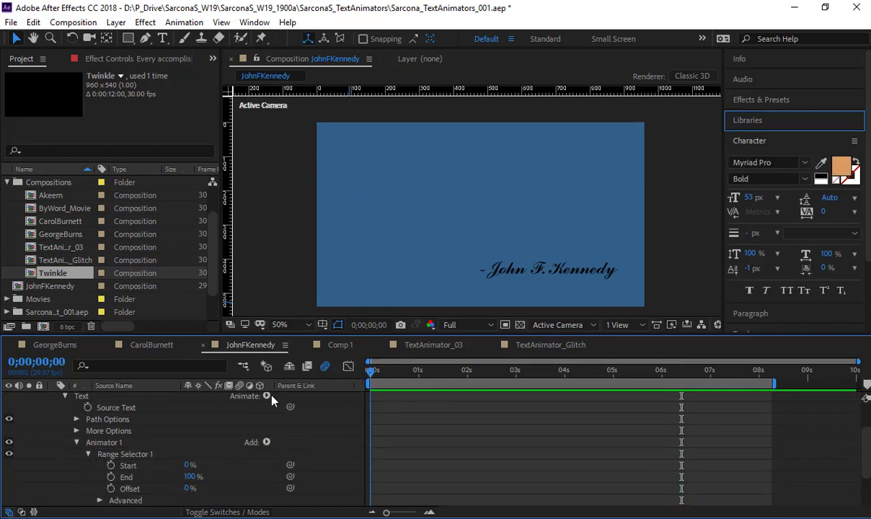
click(111, 465)
click(612, 375)
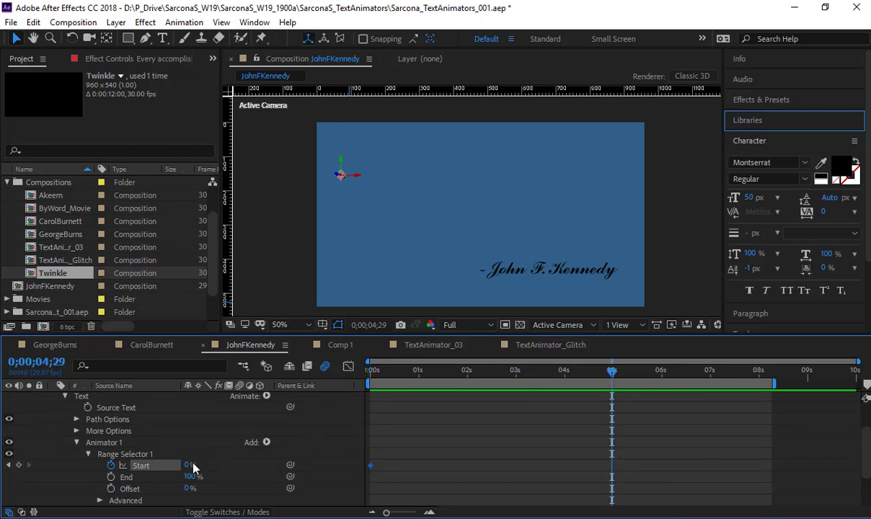
drag(189, 466, 505, 423)
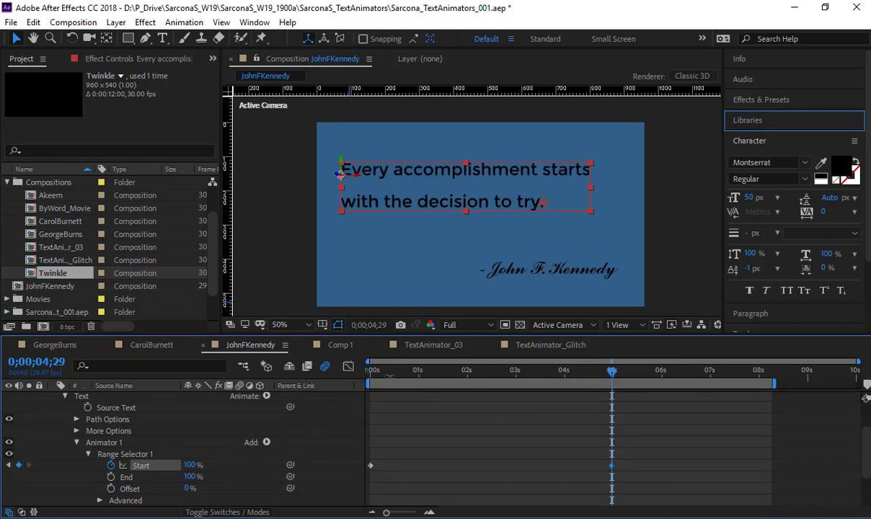
Preview the quote's reveal animation and duplicate its scale text animator, Animator 1.
key(space)
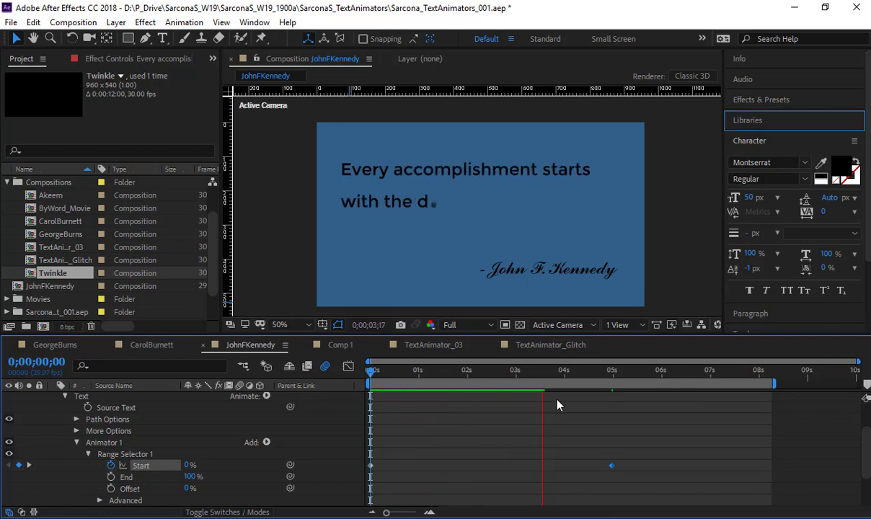
key(space)
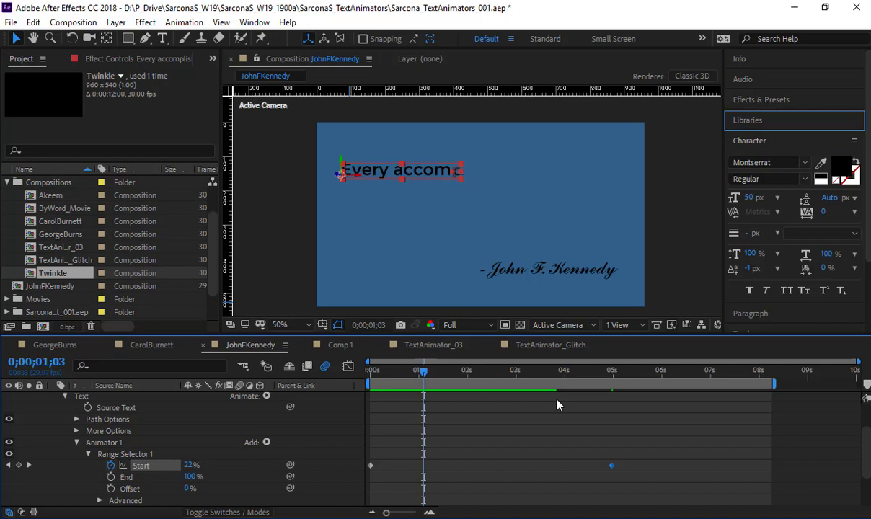
scroll(245, 426, up, 2)
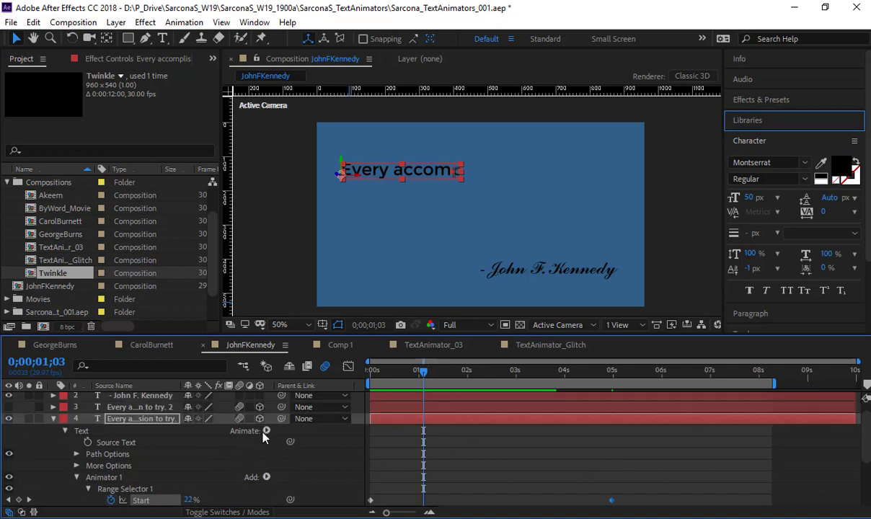
click(266, 431)
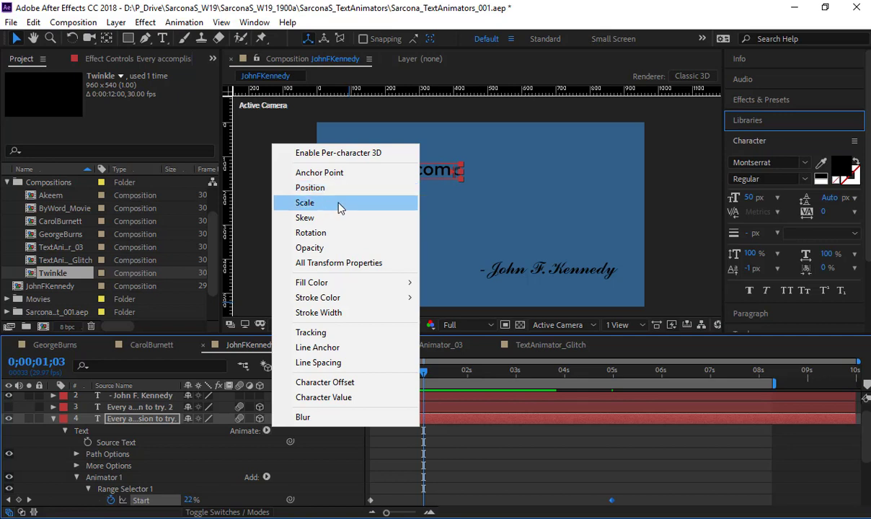
click(144, 477)
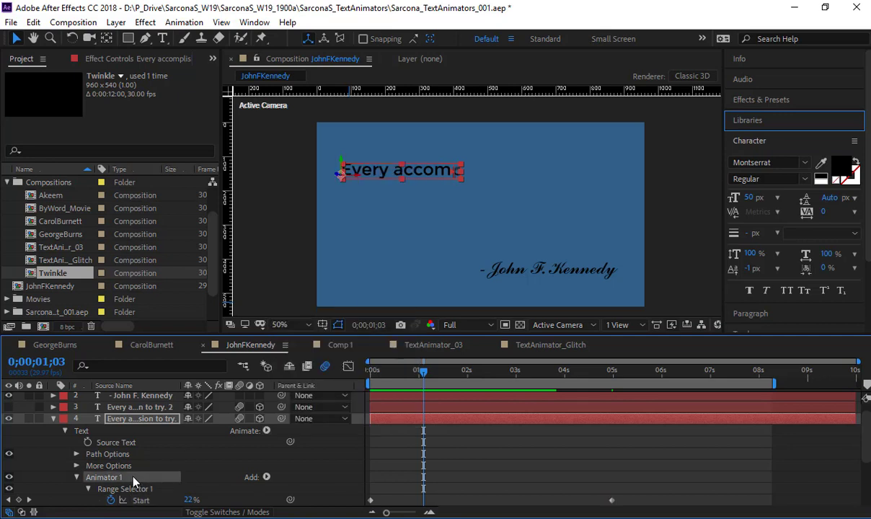
key(ctrl+d)
scroll(140, 476, down, 2)
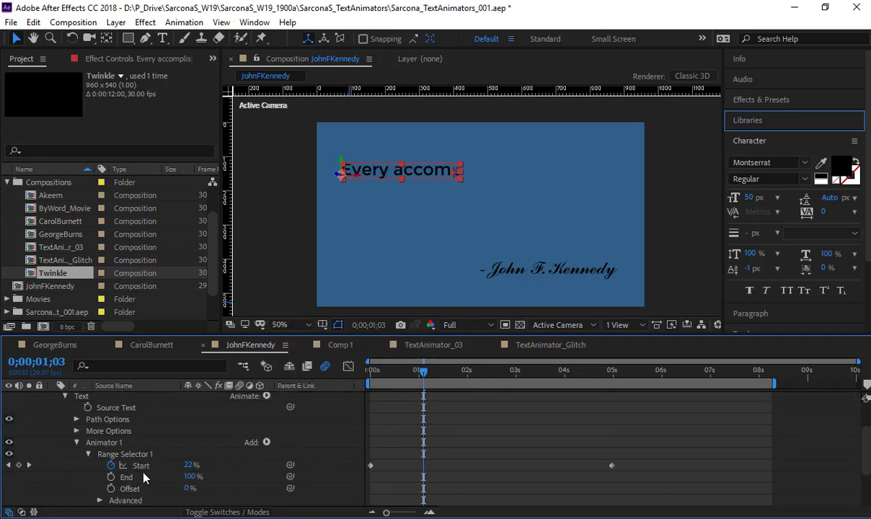
click(76, 488)
scroll(86, 480, down, 3)
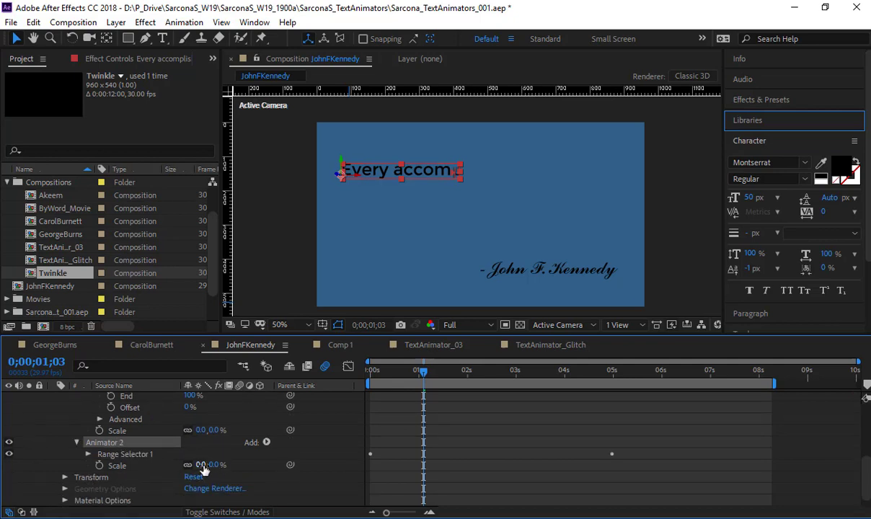
Remove the Start keyframes from Animator 2's range selector, setting Start to 0% and the animator's Scale to 206%.
drag(203, 467, 289, 465)
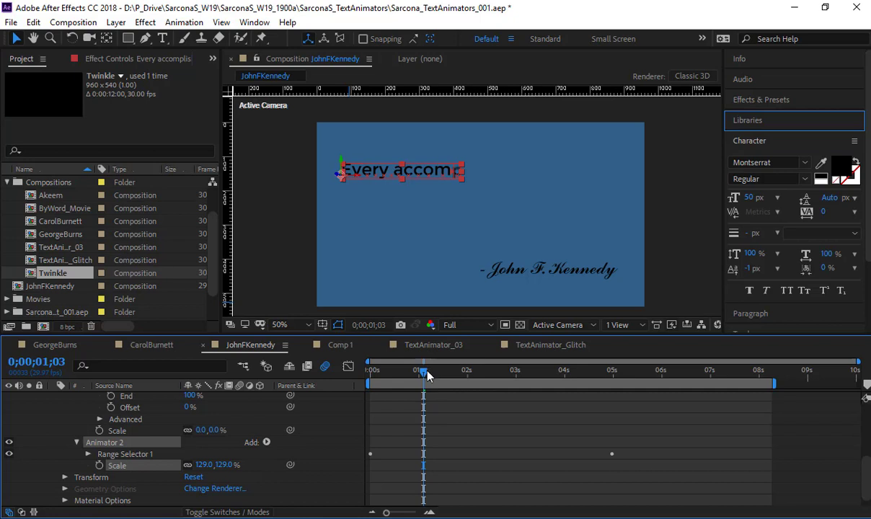
drag(424, 372, 431, 372)
click(89, 454)
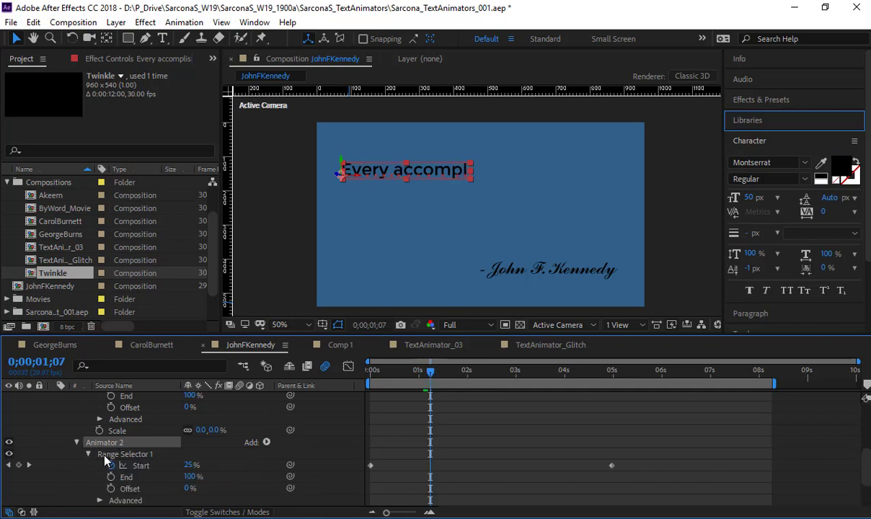
click(127, 466)
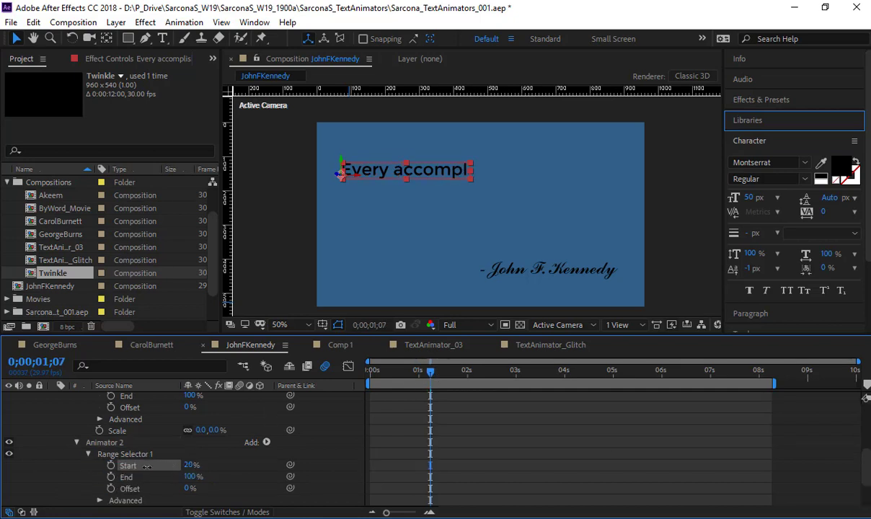
drag(147, 467, 125, 467)
scroll(227, 457, down, 1)
drag(187, 430, 157, 431)
drag(220, 478, 261, 488)
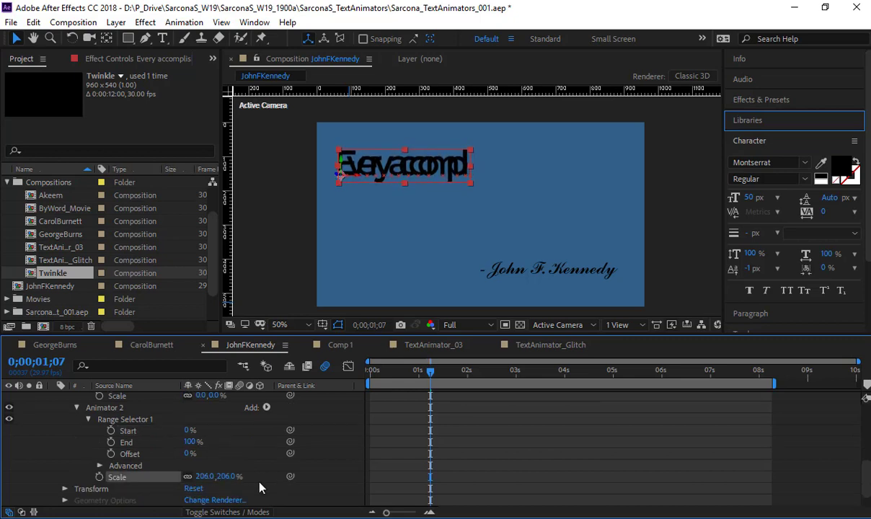
Return to the start of the composition and set the Shape of Animator 2's range selector to Smooth.
drag(426, 373, 366, 389)
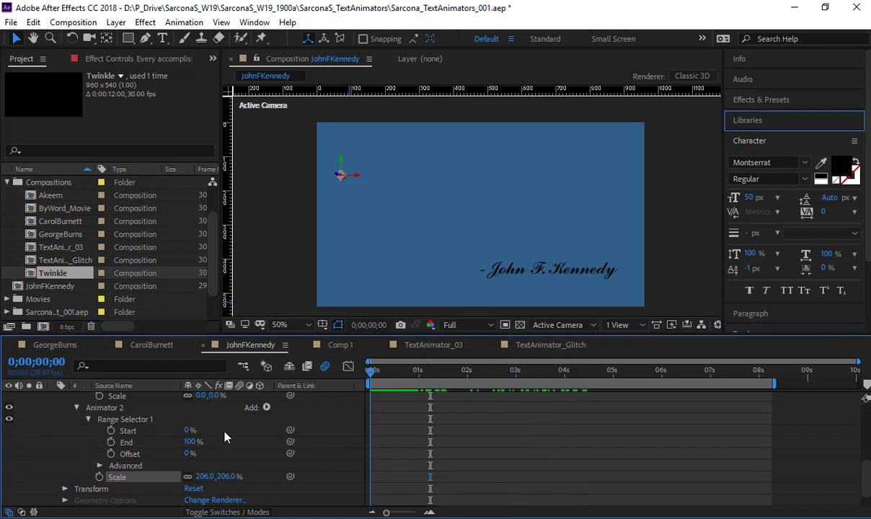
scroll(87, 471, down, 1)
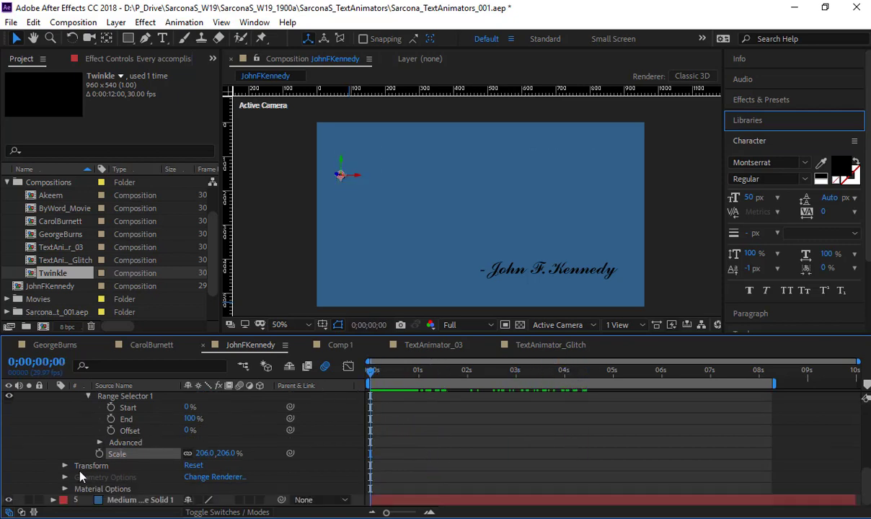
click(100, 442)
scroll(144, 454, down, 2)
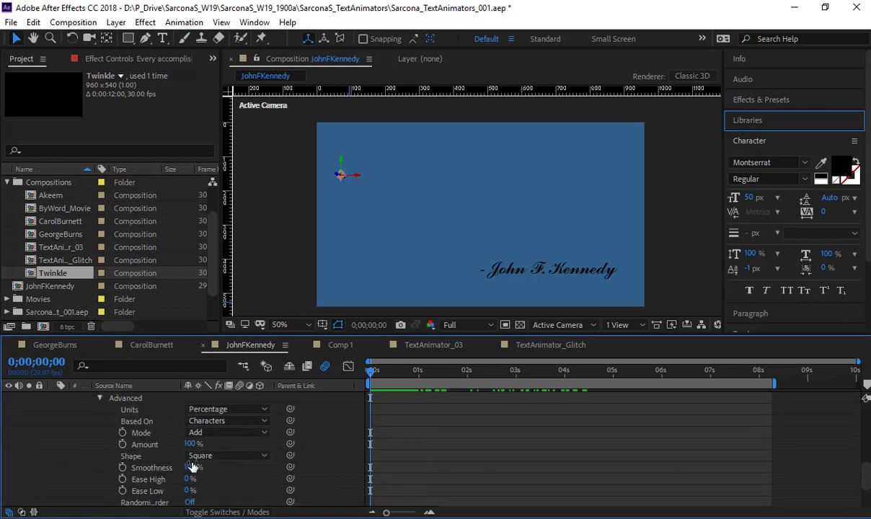
click(143, 457)
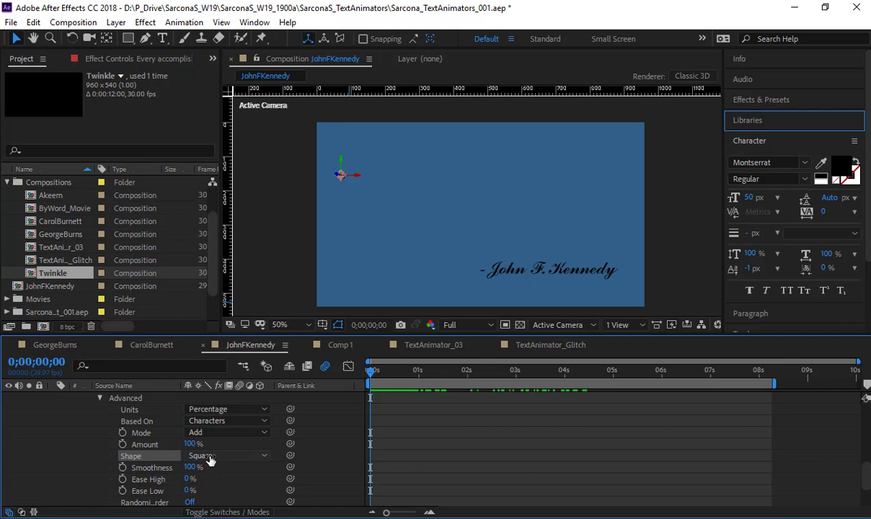
click(208, 457)
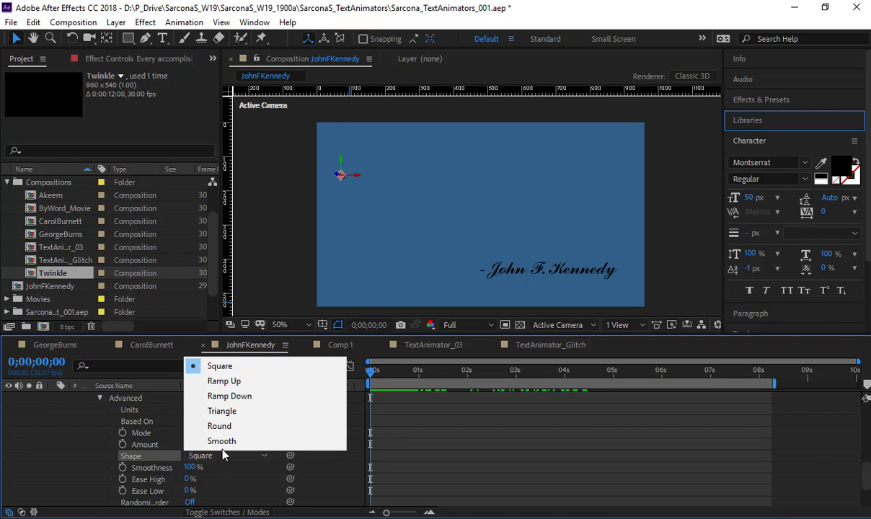
click(220, 440)
Keyframe the Offset of Animator 2's range selector from -100% at the start to 100% at 0;00;05;05.
scroll(242, 454, down, 5)
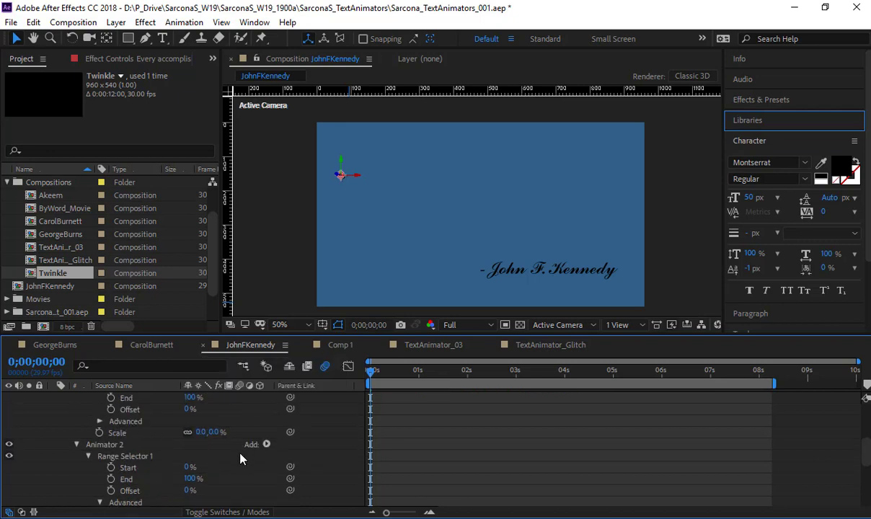
scroll(216, 462, down, 2)
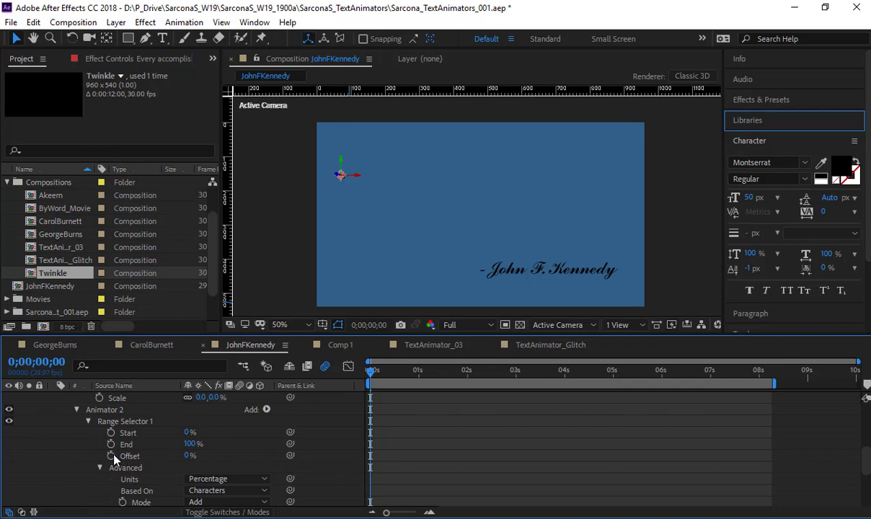
drag(173, 454, 52, 460)
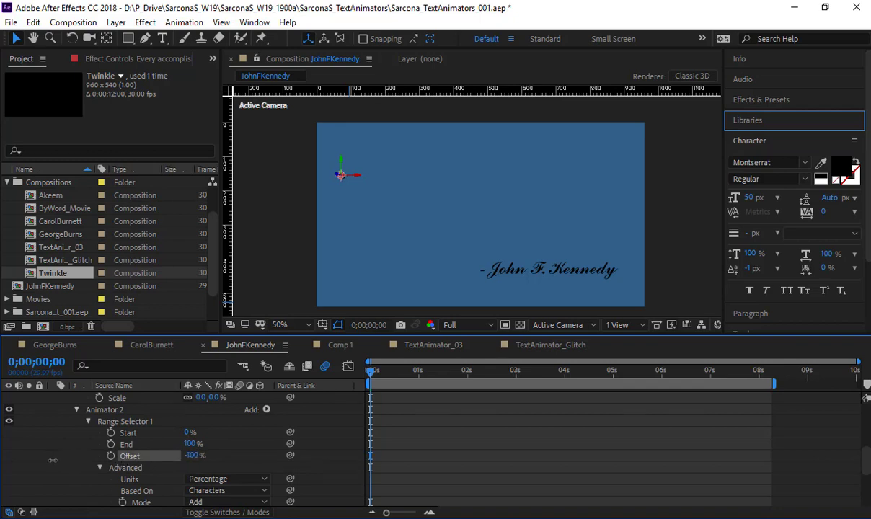
click(110, 455)
drag(589, 376, 621, 376)
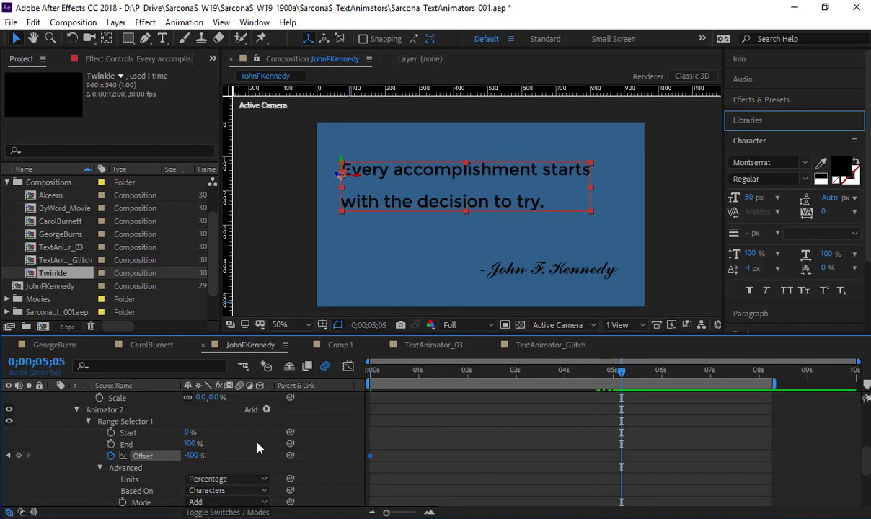
click(192, 455)
text(100)
key(Return)
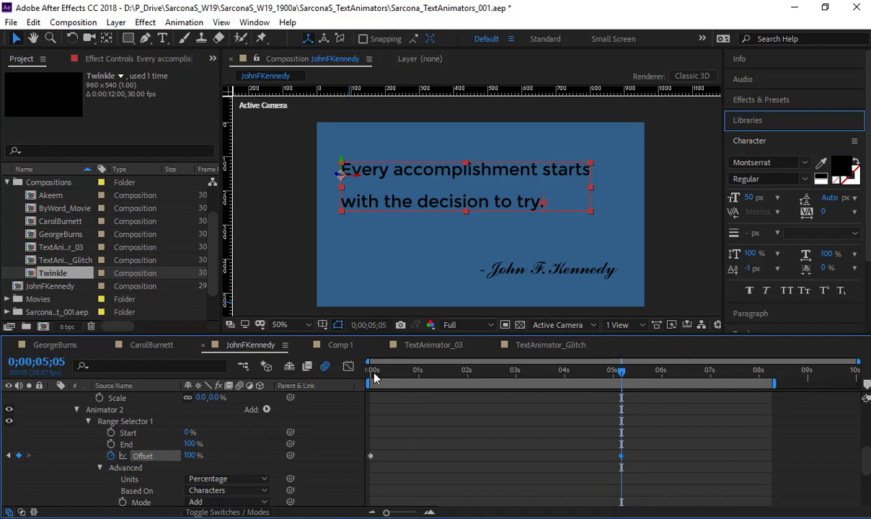
Preview the quote animation from the start with the enlarging wave applied.
drag(374, 376, 334, 383)
click(491, 456)
key(space)
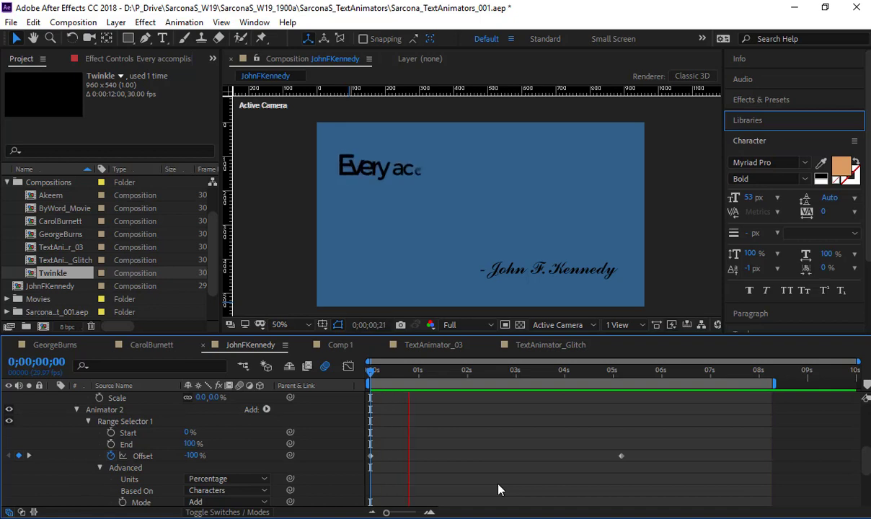
key(space)
Set Ease High to 99% and Ease Low to 100% in Animator 2's range selector.
scroll(311, 450, down, 3)
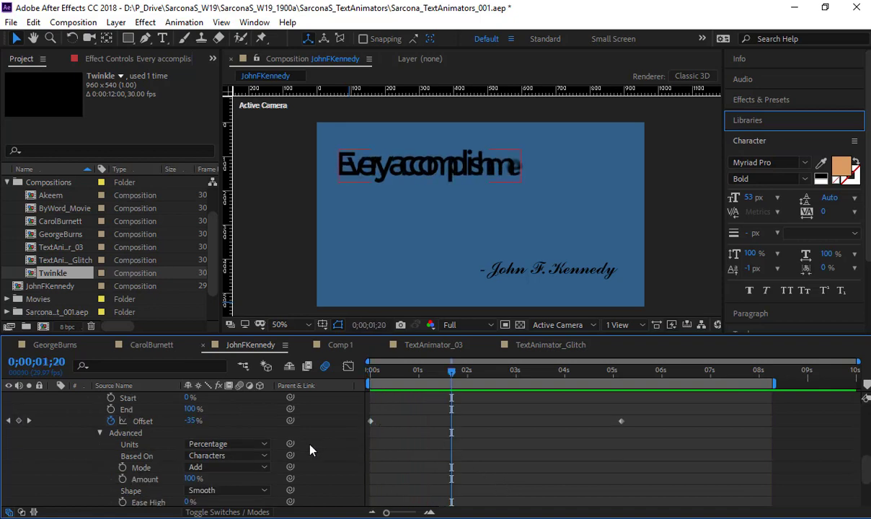
drag(187, 468, 250, 467)
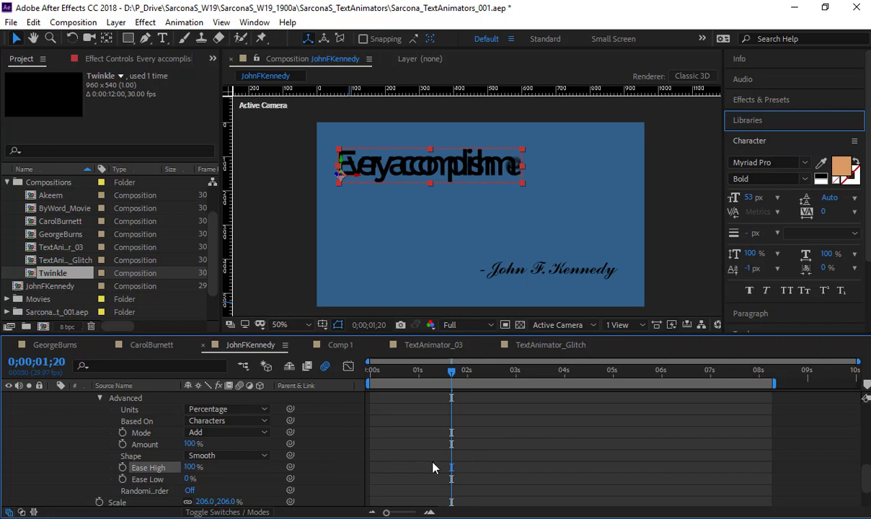
drag(433, 463, 431, 463)
drag(188, 480, 285, 477)
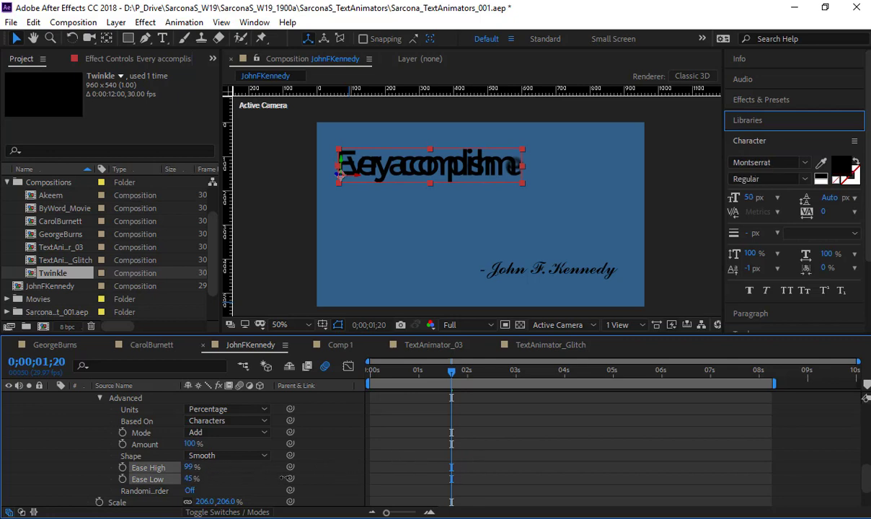
drag(453, 468, 454, 470)
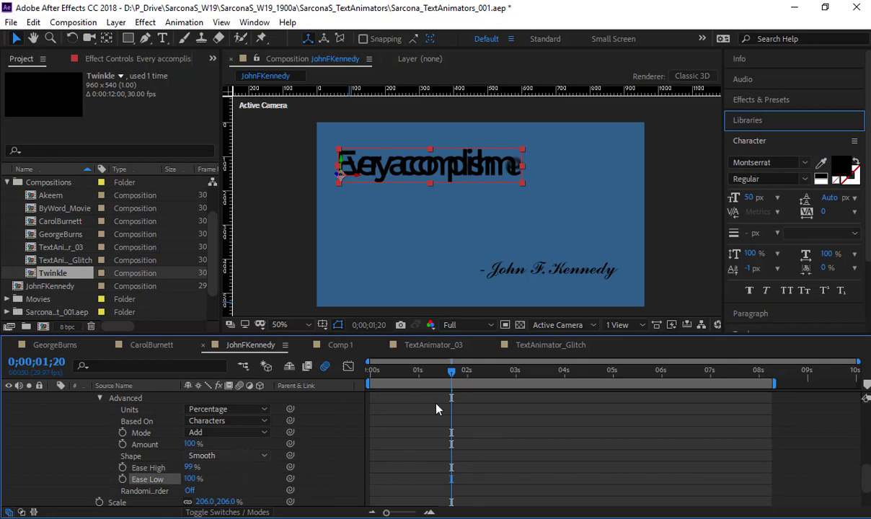
Try shifting the Offset keyframes earlier so they run from near the start to about 3.2 seconds.
scroll(325, 440, up, 3)
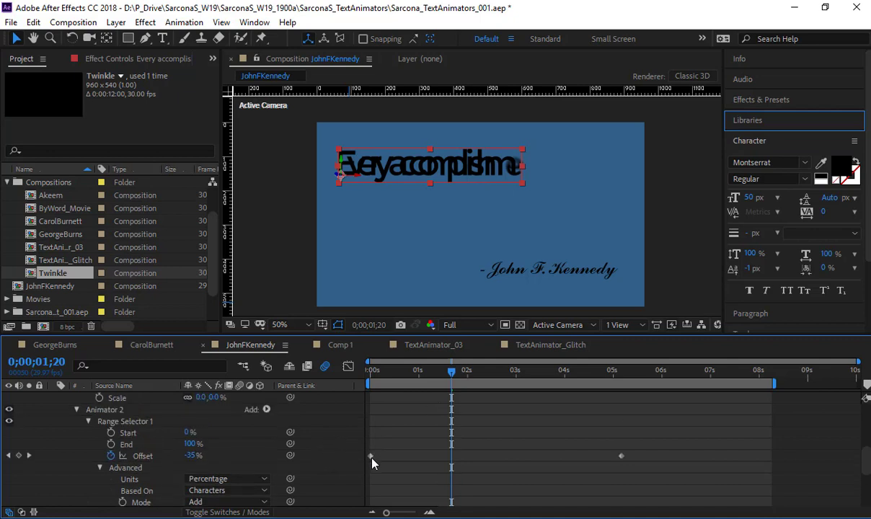
drag(372, 458, 396, 456)
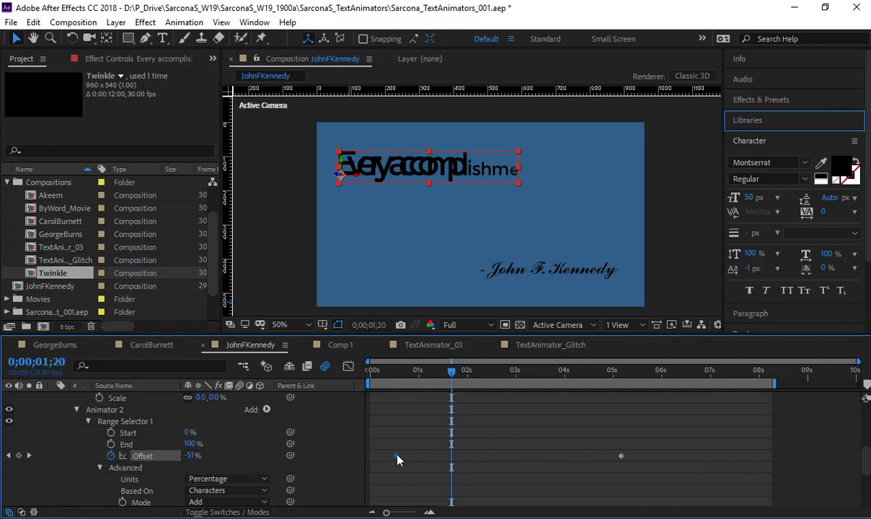
drag(396, 458, 417, 459)
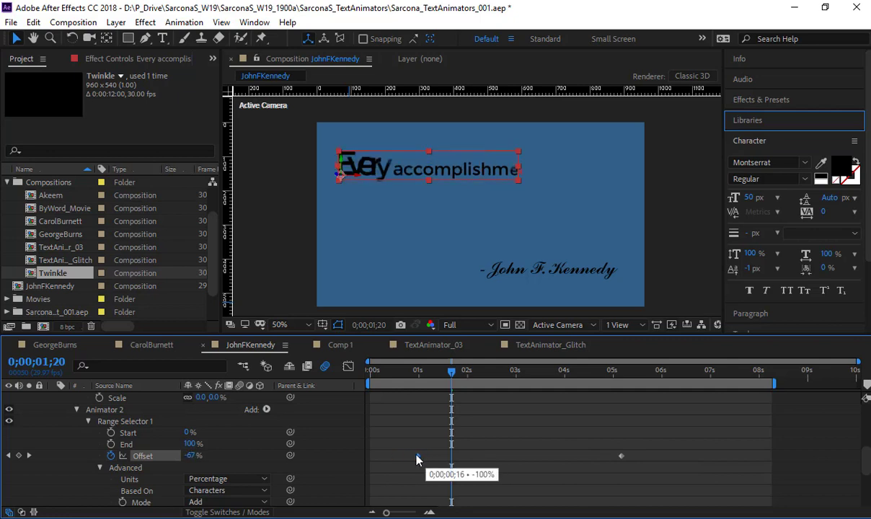
shift+click(619, 458)
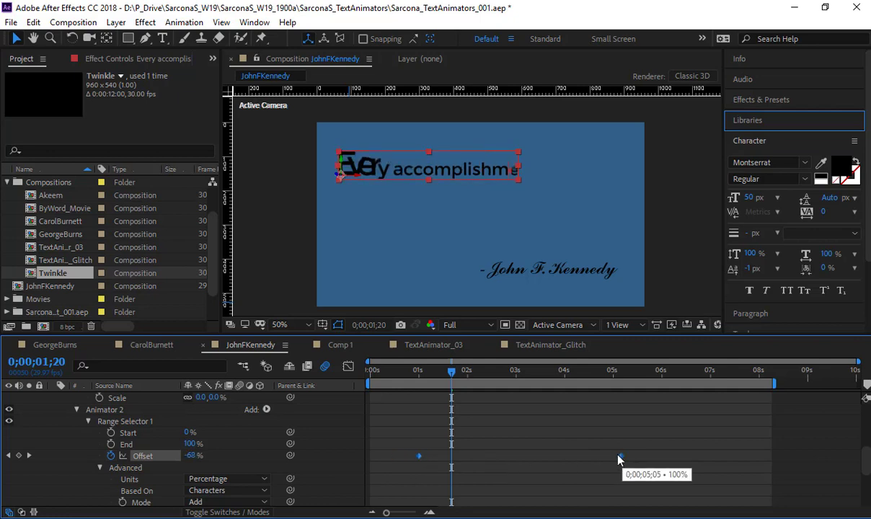
drag(620, 459, 526, 457)
click(601, 456)
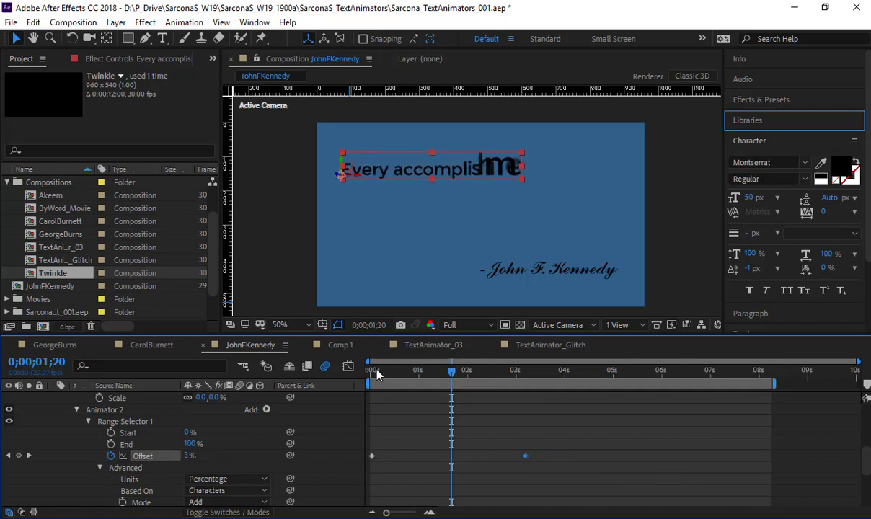
Preview the retimed Offset animation from the start of the composition.
drag(377, 370, 341, 371)
key(space)
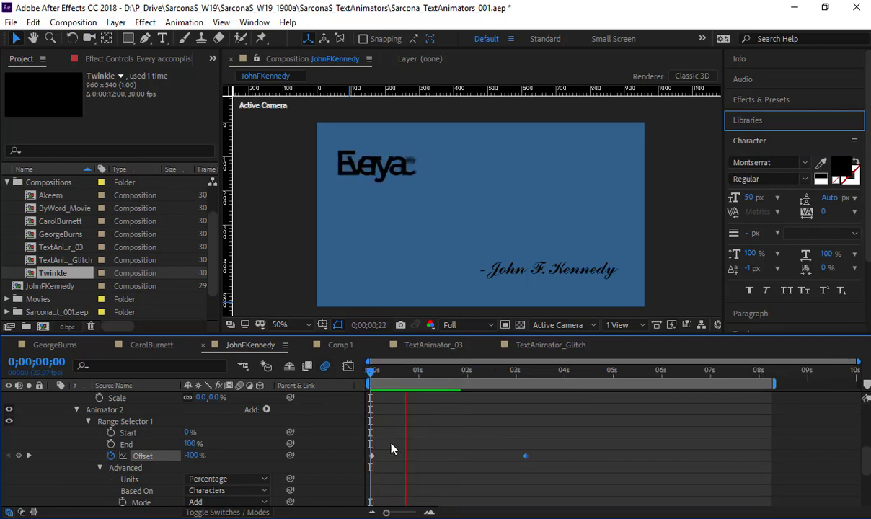
key(space)
Move the Offset keyframes to about 1.2 and 4.7 seconds and preview the animation.
drag(370, 456, 426, 458)
key(space)
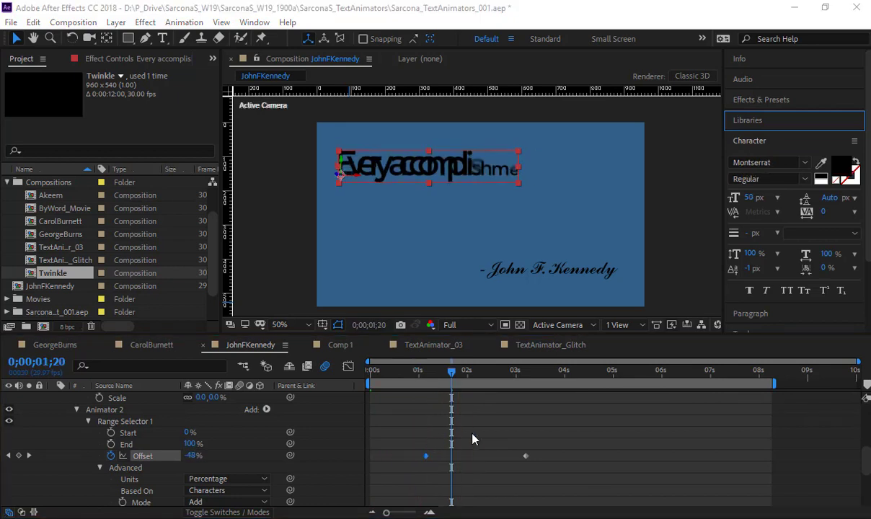
drag(525, 457, 600, 459)
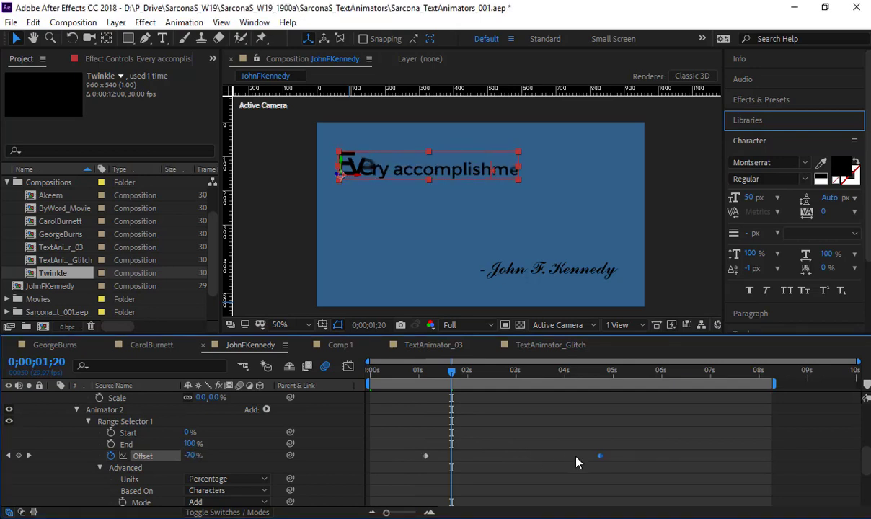
key(space)
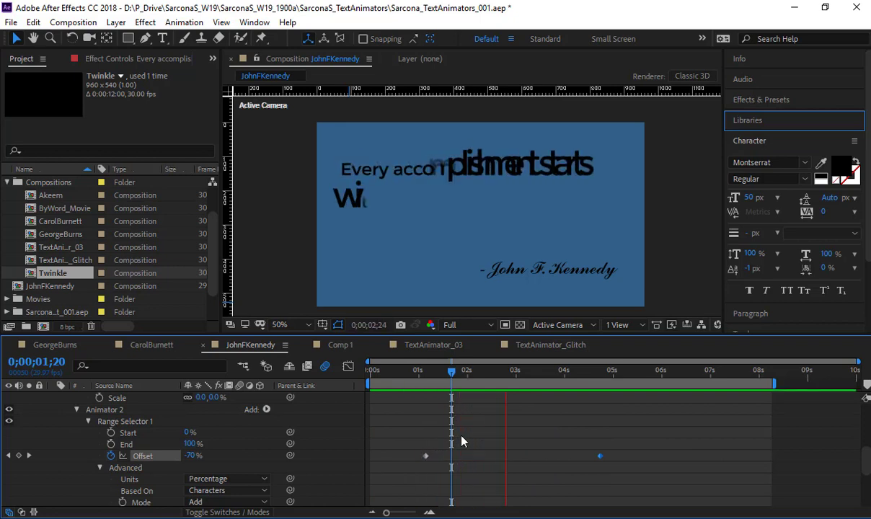
Shorten the gap between Animator 2's Offset keyframes and move the pair to about 3.8 and 5.2 seconds.
key(space)
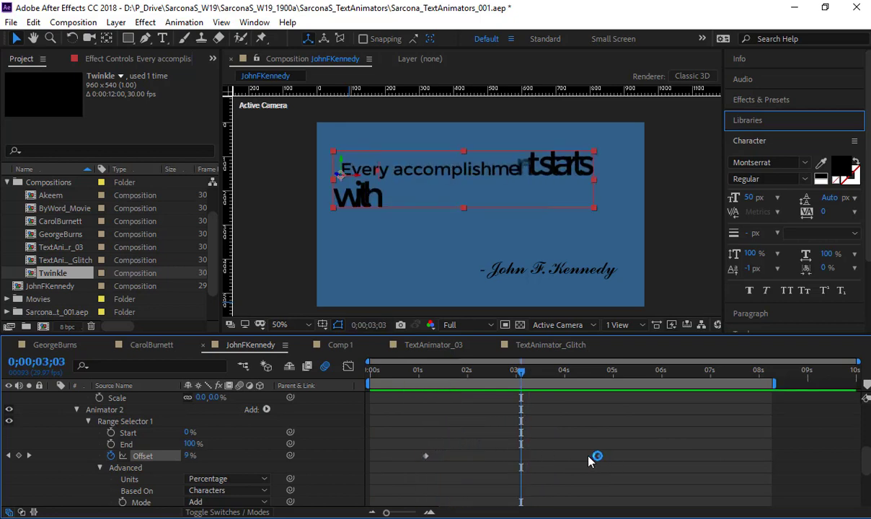
drag(602, 461, 495, 465)
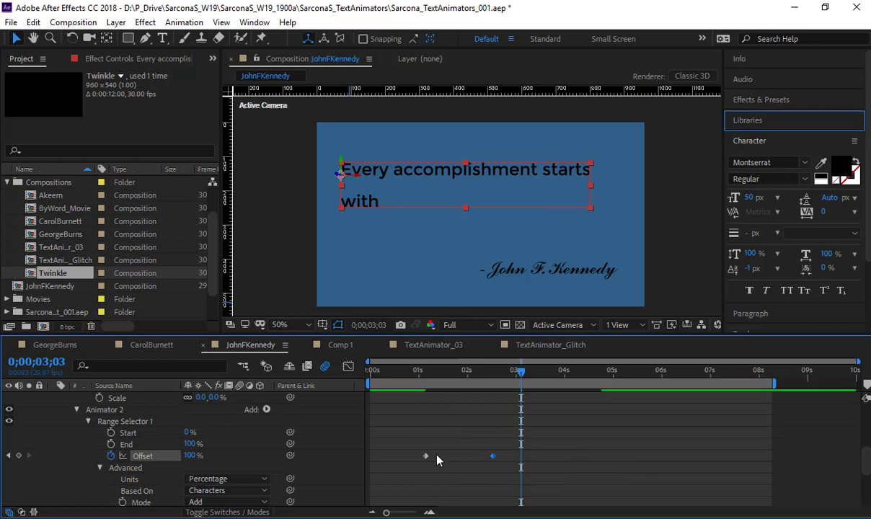
shift+click(426, 456)
drag(425, 456, 555, 458)
scroll(555, 459, up, 2)
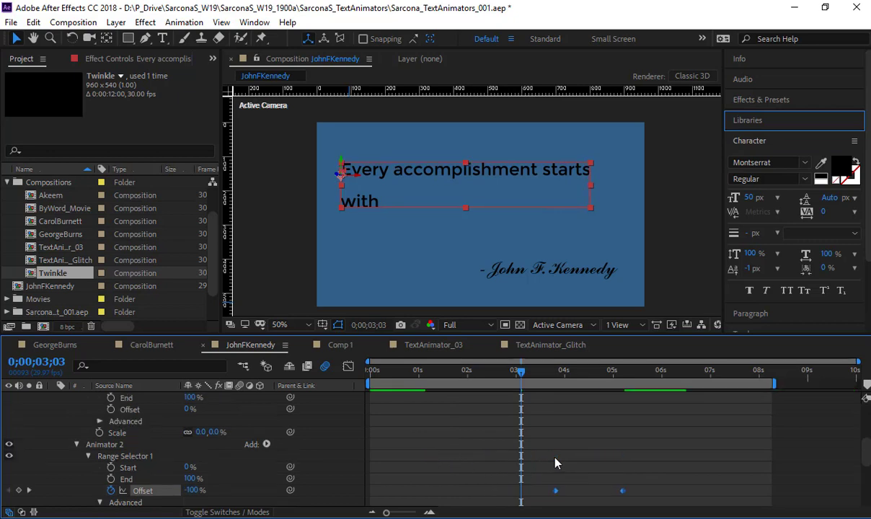
Try moving both Offset keyframes to about 5.1 and 6.5 seconds and preview the animation.
drag(618, 372, 611, 373)
scroll(581, 426, down, 3)
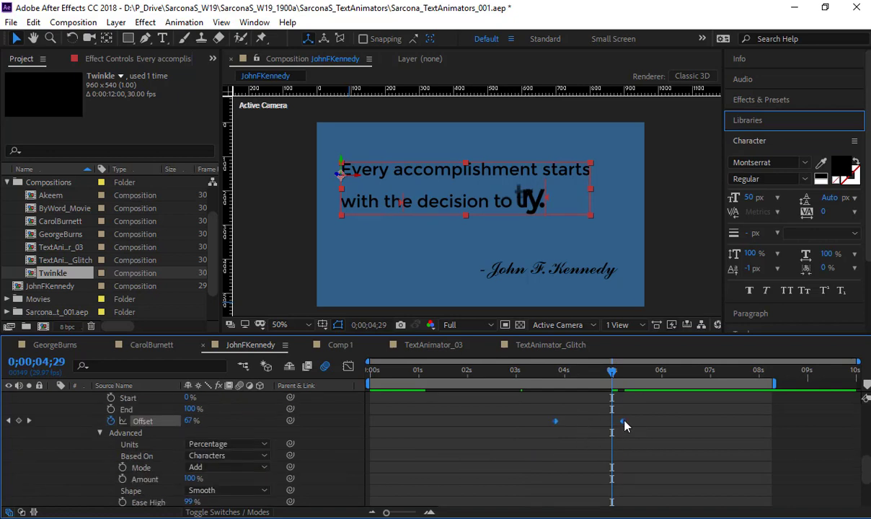
drag(624, 426, 685, 423)
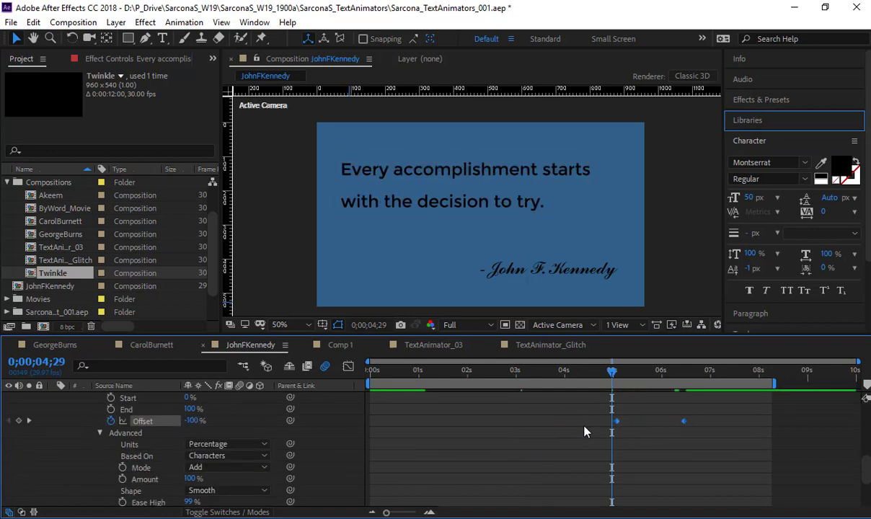
key(space)
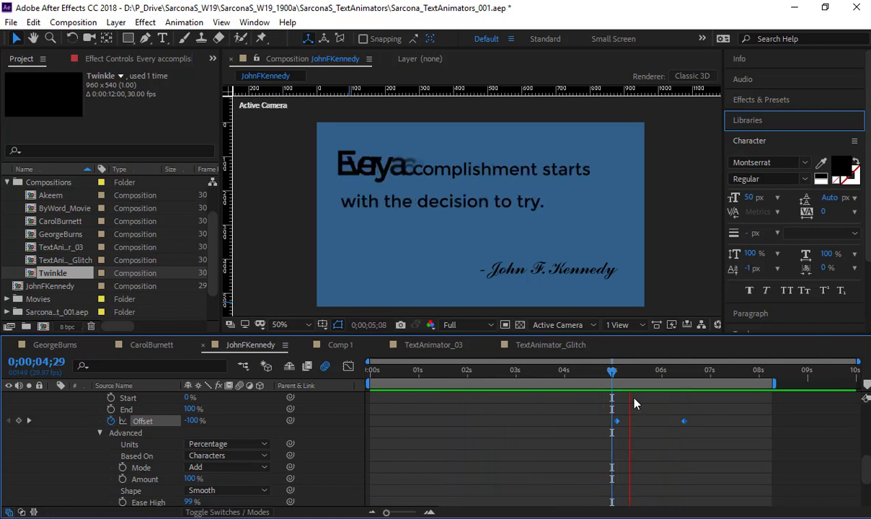
key(space)
Try the Round shape for Animator 2's range selector, then return it to Smooth.
drag(635, 373, 645, 374)
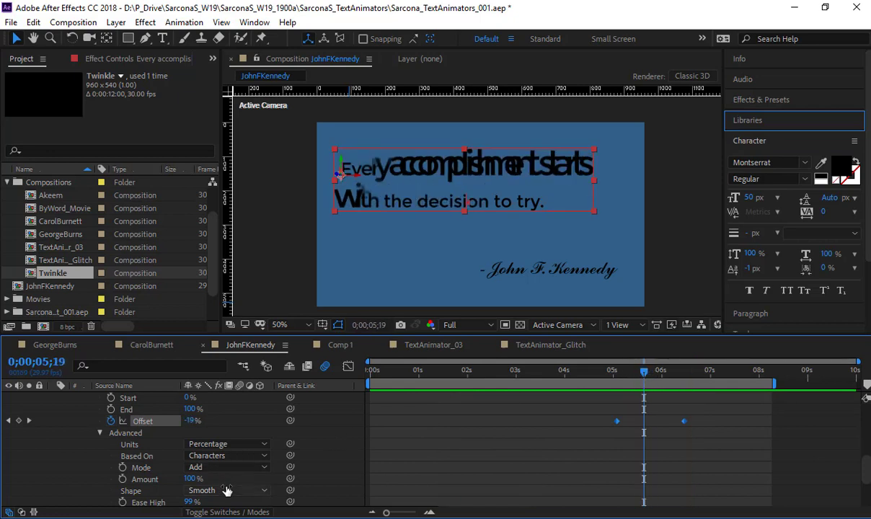
scroll(226, 490, down, 1)
click(227, 457)
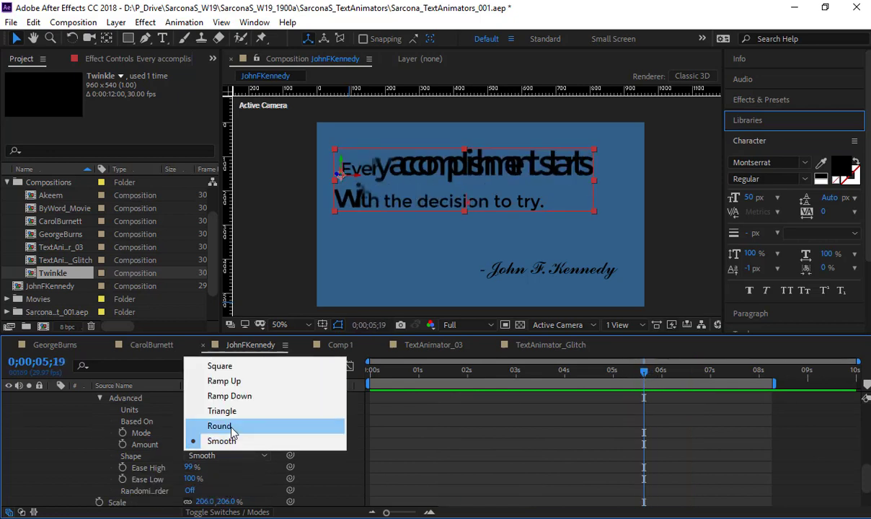
click(232, 428)
click(233, 456)
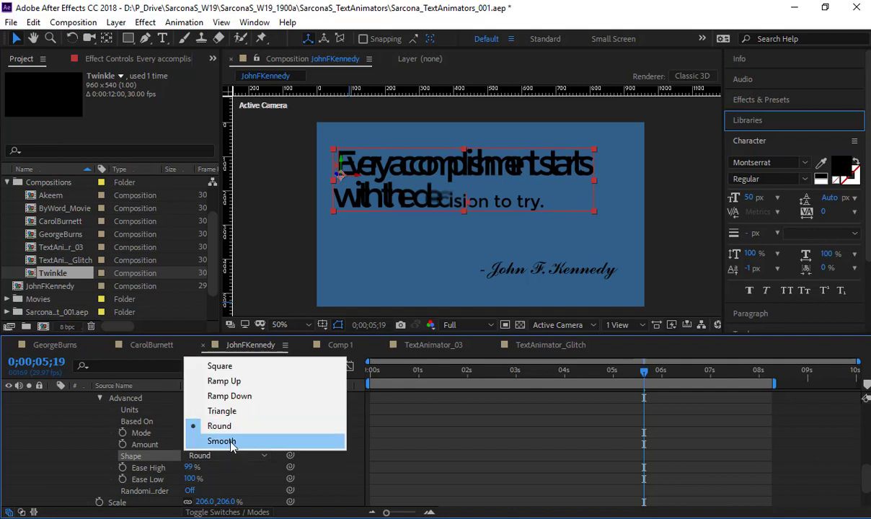
click(227, 440)
Set Animator 2's Ease High to -100% with Ease Low at 100%, and preview from the start.
drag(193, 470, 49, 470)
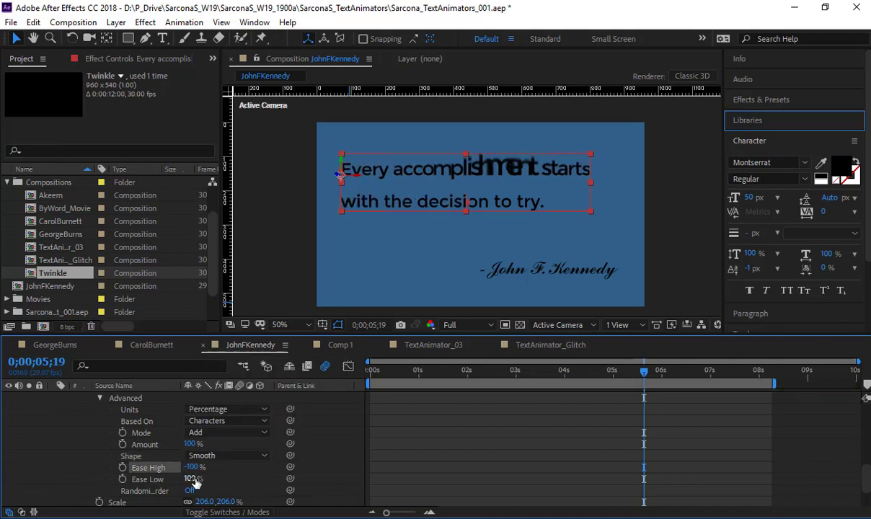
drag(222, 472, 310, 483)
drag(223, 483, 396, 489)
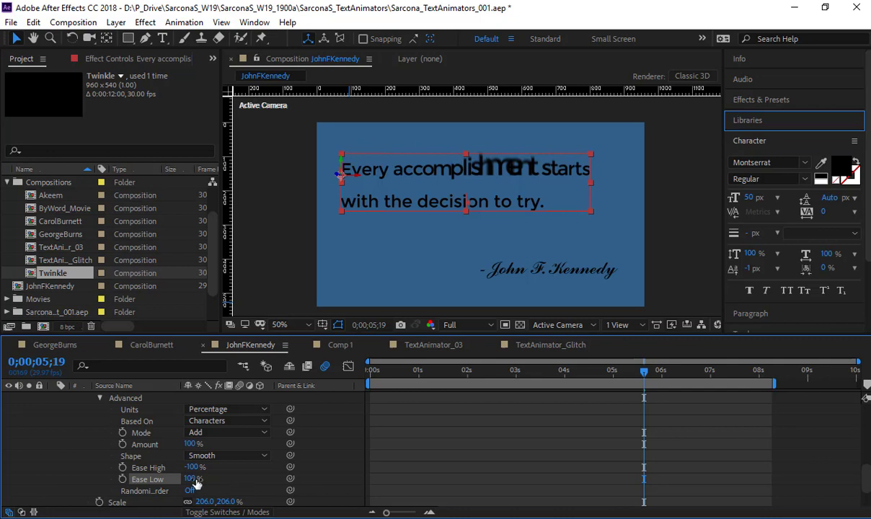
drag(541, 376, 331, 379)
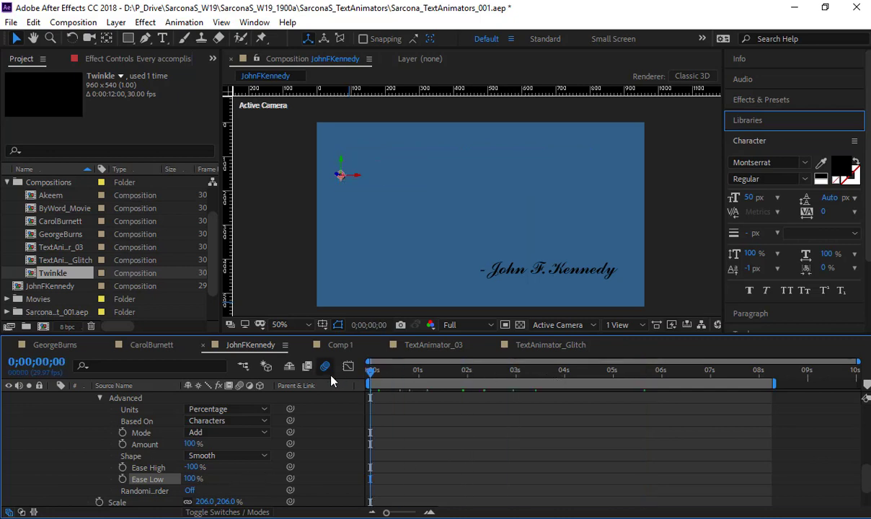
key(space)
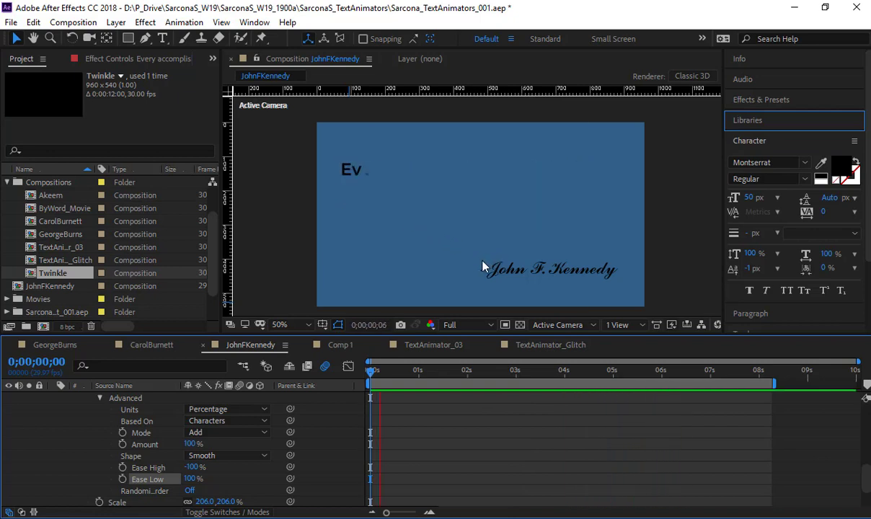
key(space)
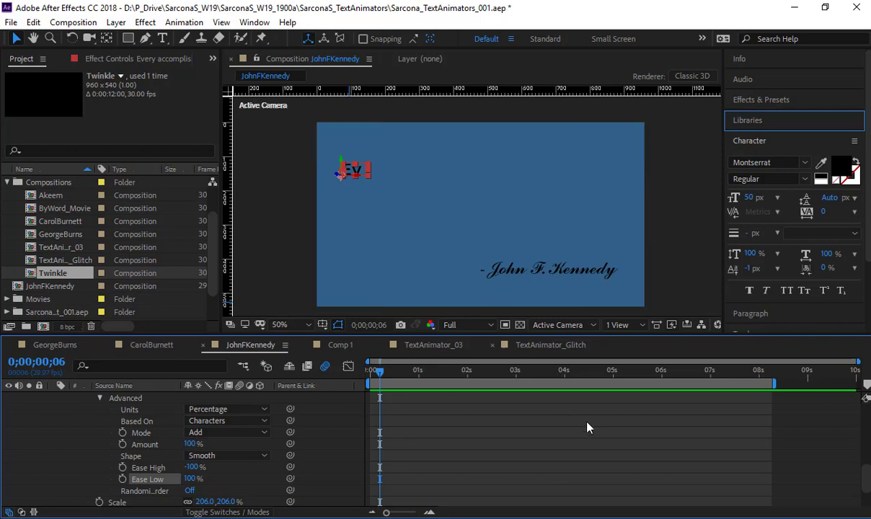
Move Animator 2's first Offset keyframe to near the start of the composition, previewing the animation.
scroll(604, 441, up, 2)
drag(695, 448, 391, 466)
click(534, 462)
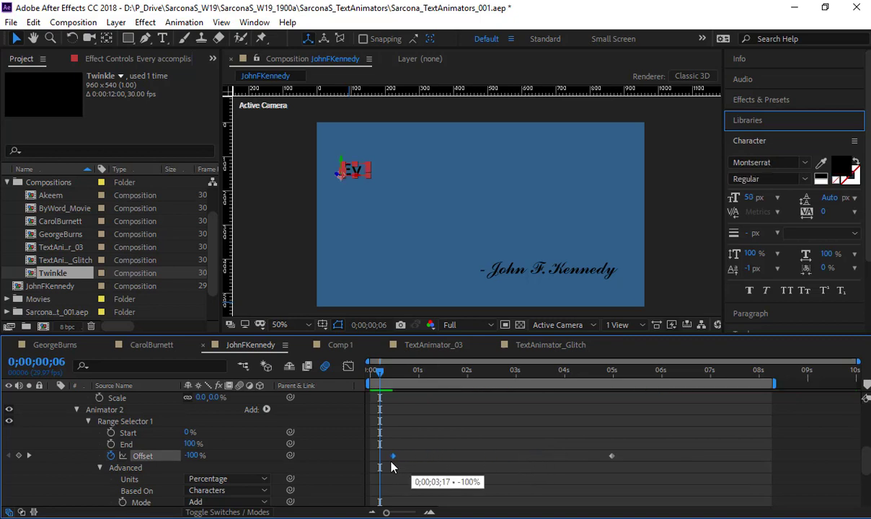
key(space)
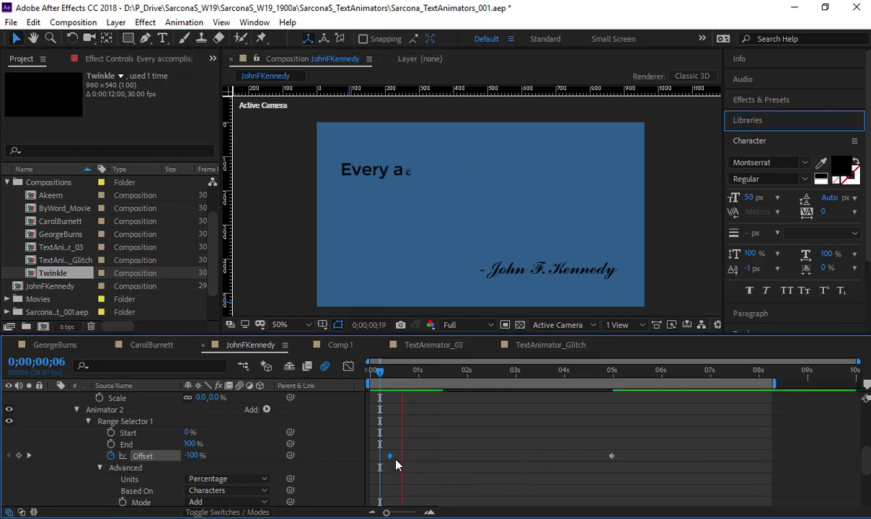
key(space)
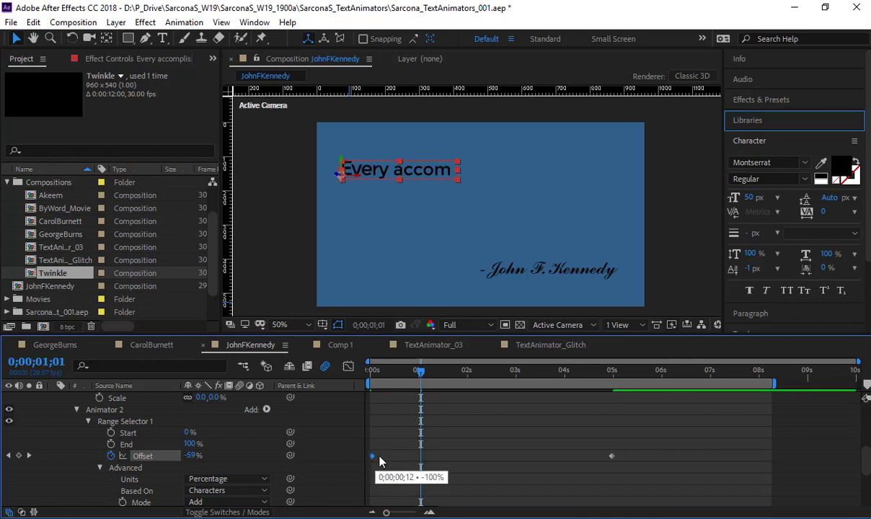
Move Animator 2's last Offset keyframe to about 6.2 seconds and preview from the start.
scroll(380, 462, up, 3)
scroll(439, 461, down, 2)
scroll(604, 433, up, 1)
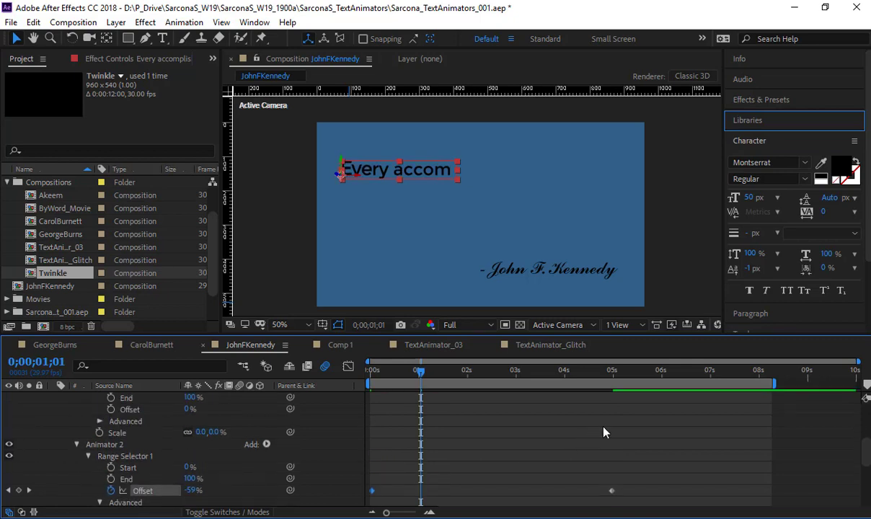
click(616, 372)
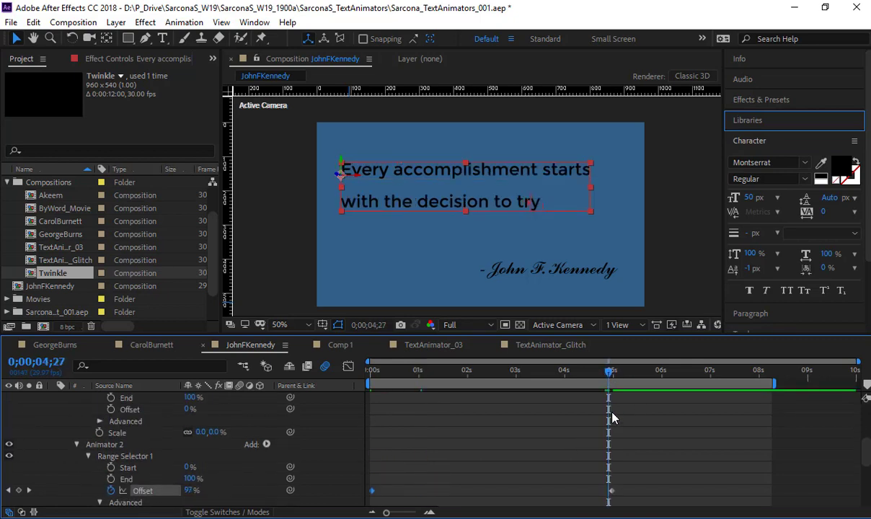
scroll(617, 418, up, 1)
mouse_move(610, 373)
mouse_down()
mouse_move(616, 384)
mouse_move(611, 374)
mouse_up()
scroll(617, 419, down, 2)
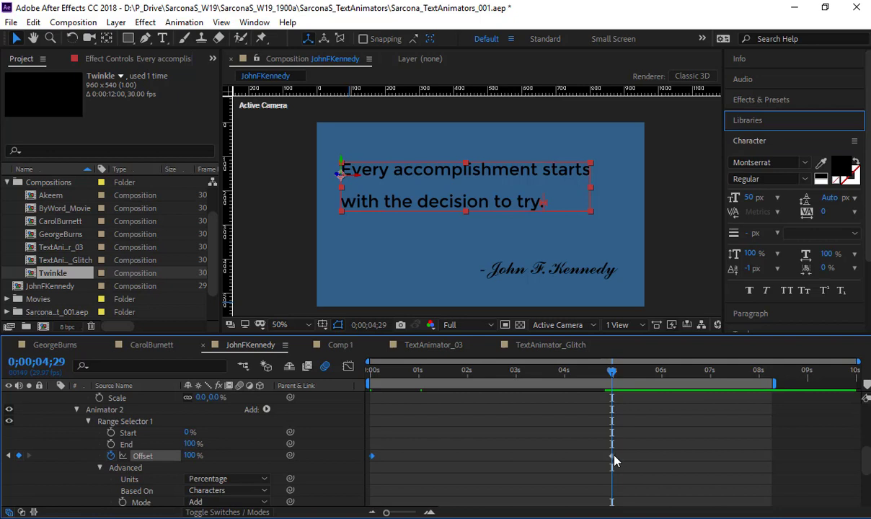
drag(614, 460, 668, 459)
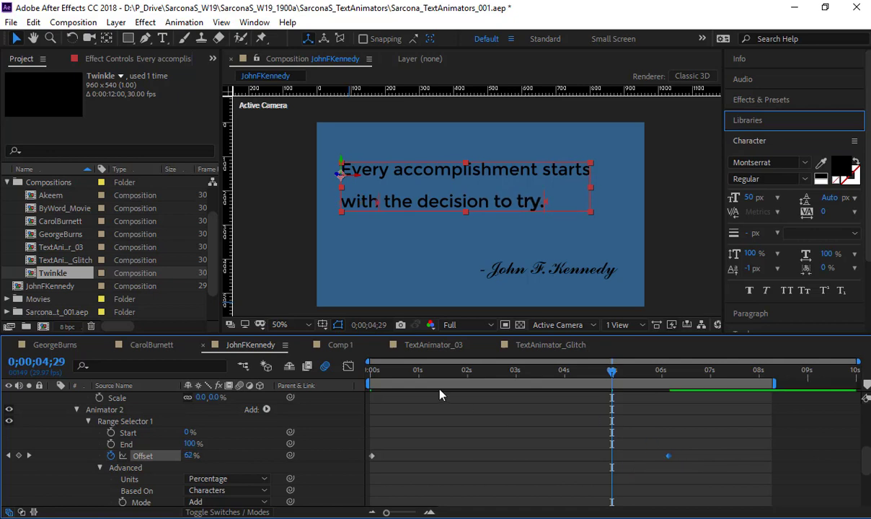
drag(400, 374, 354, 373)
key(space)
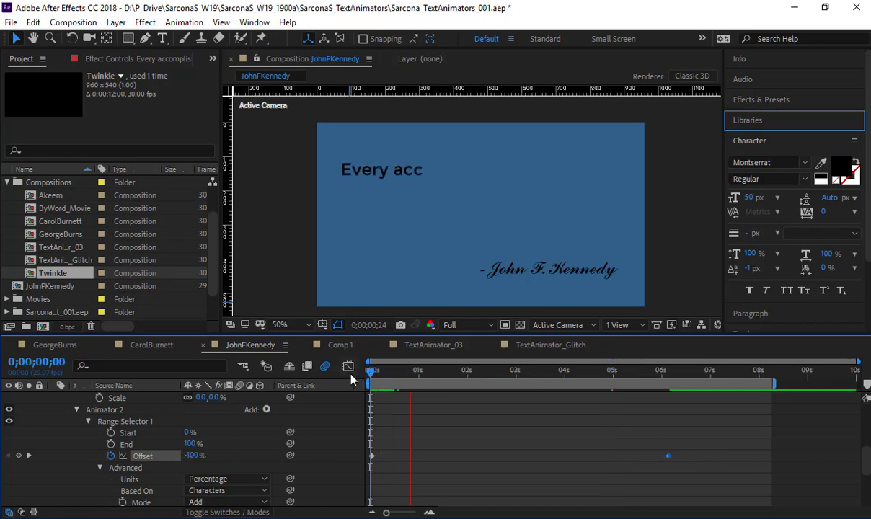
key(space)
key(space)
Place the first Offset keyframe at frame 0 with a value of -60% and preview the animation.
drag(395, 379, 369, 379)
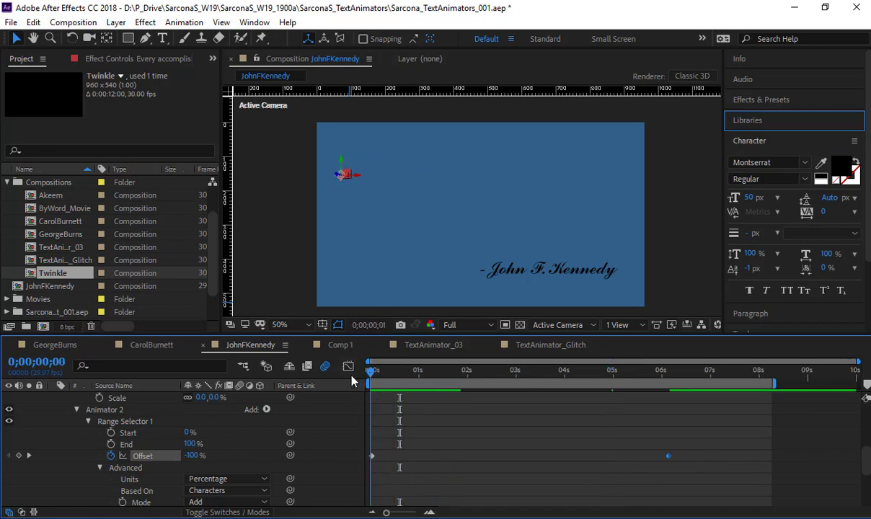
click(372, 457)
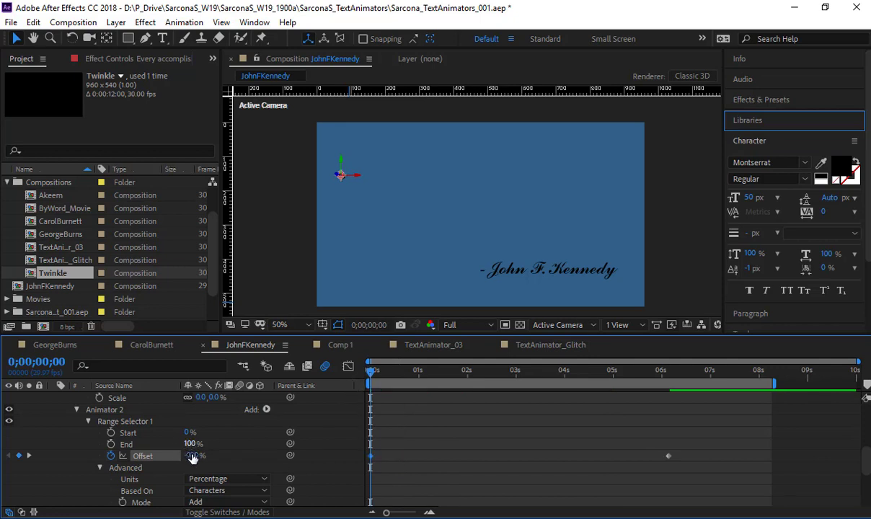
drag(193, 455, 204, 455)
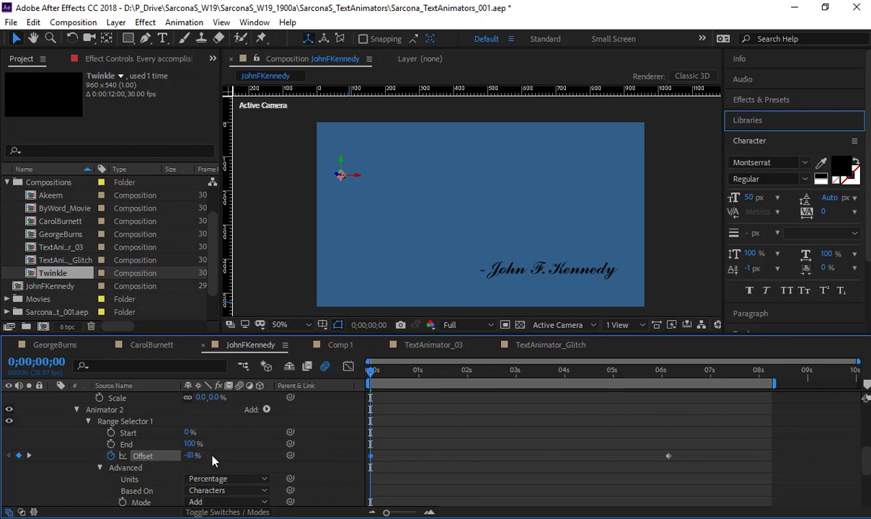
drag(370, 375, 405, 384)
key(Home)
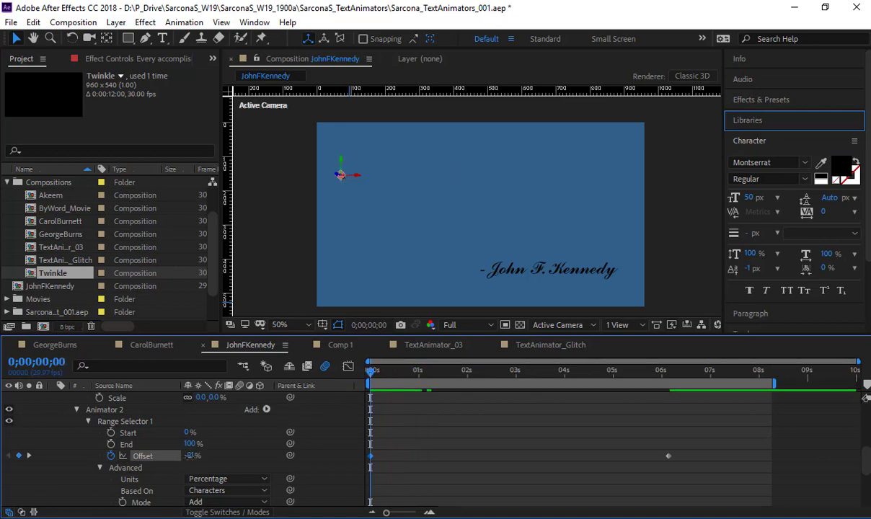
key(space)
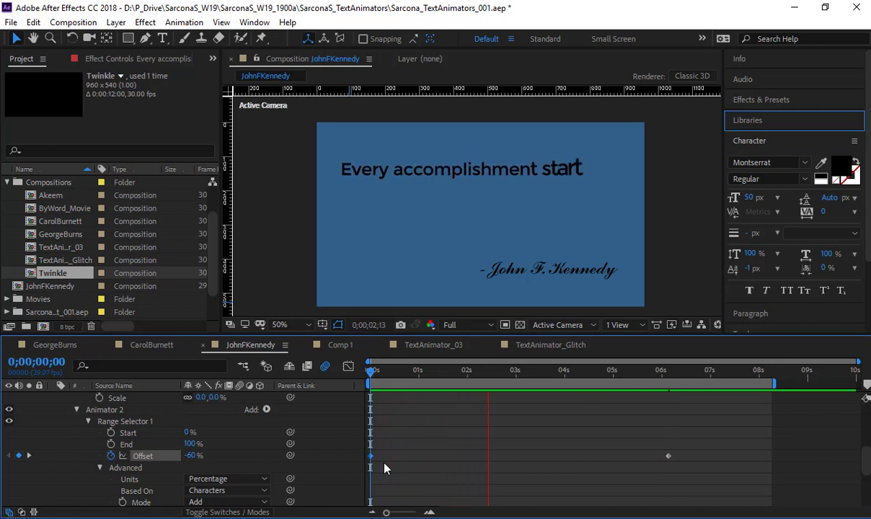
Move the last Offset keyframe to about 7 seconds and preview the slower wave.
click(668, 456)
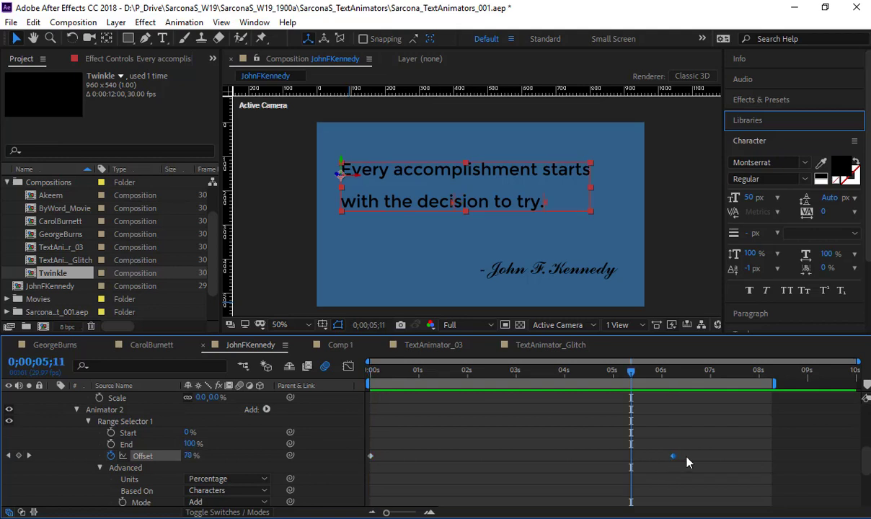
drag(686, 456, 710, 460)
click(621, 370)
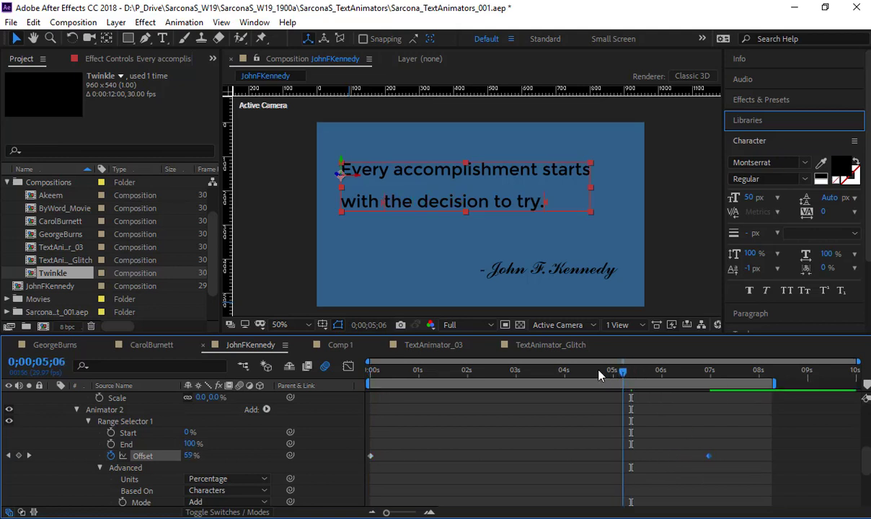
drag(598, 375, 654, 391)
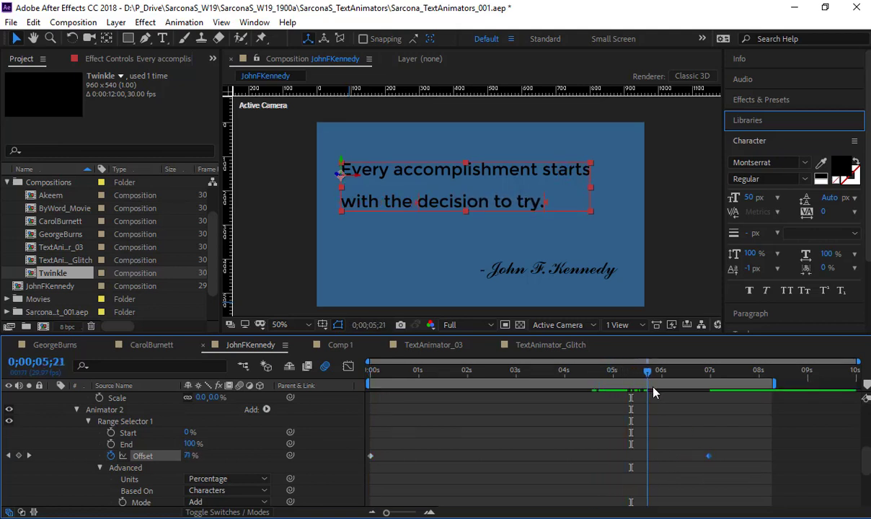
key(space)
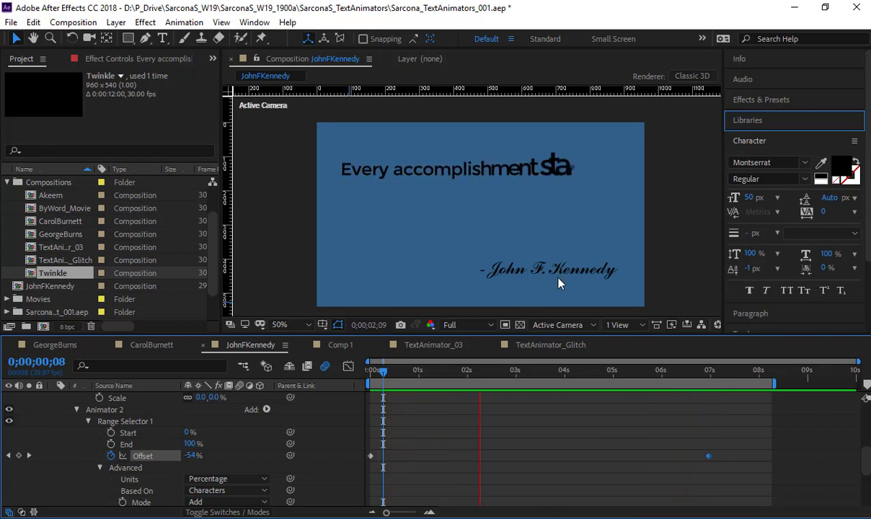
key(space)
Set Animator 2's Scale to 150% and preview the animation from the start.
scroll(401, 460, down, 3)
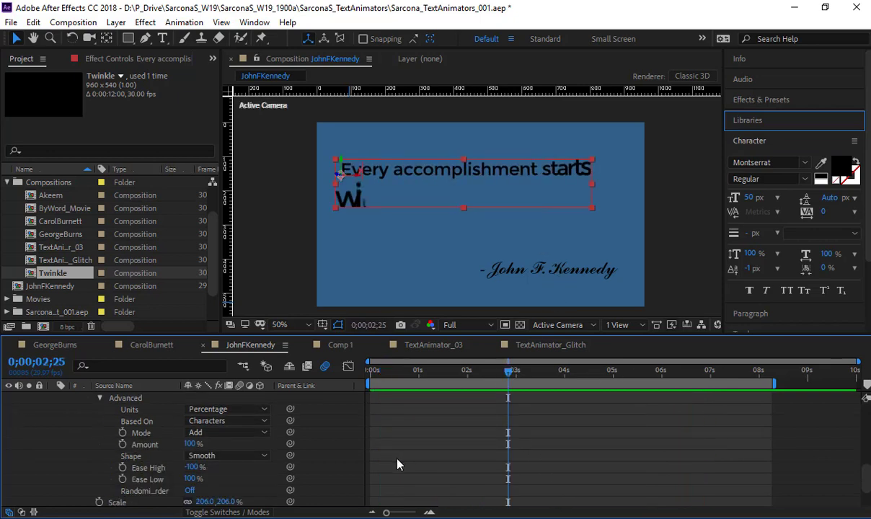
scroll(397, 463, down, 2)
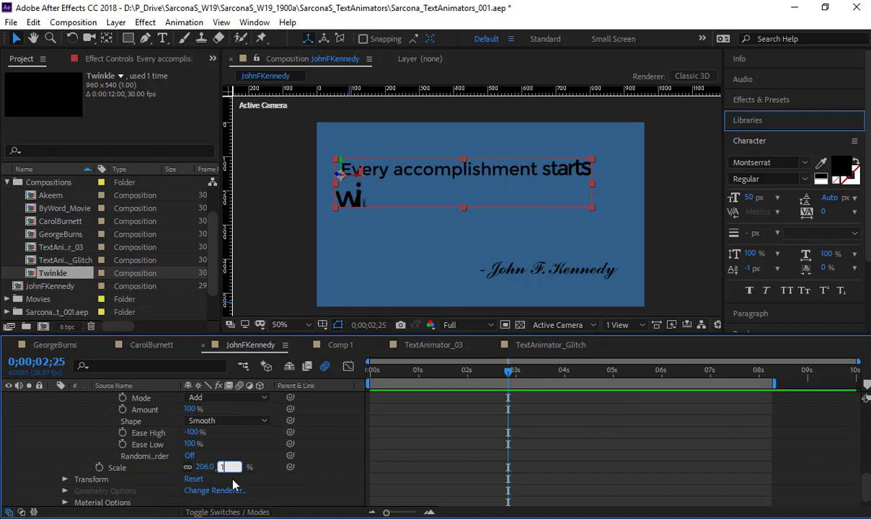
text(50)
key(Return)
key(Home)
key(space)
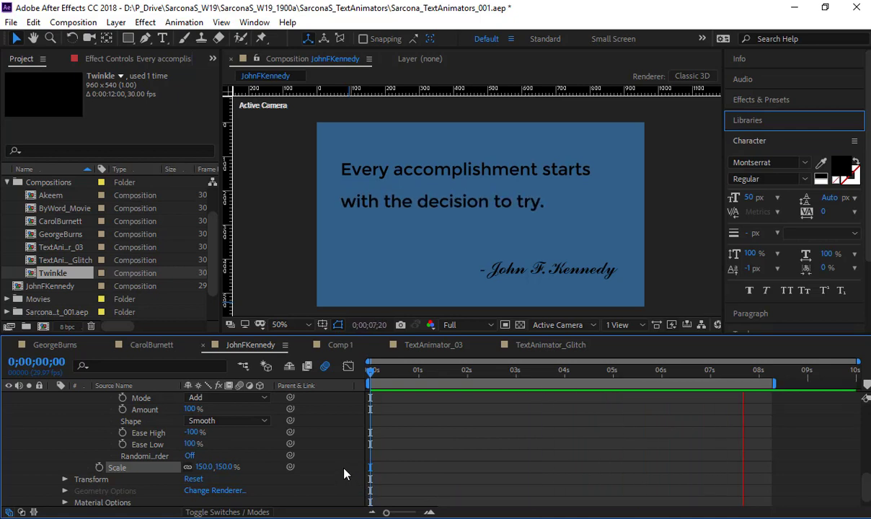
key(space)
scroll(356, 465, up, 5)
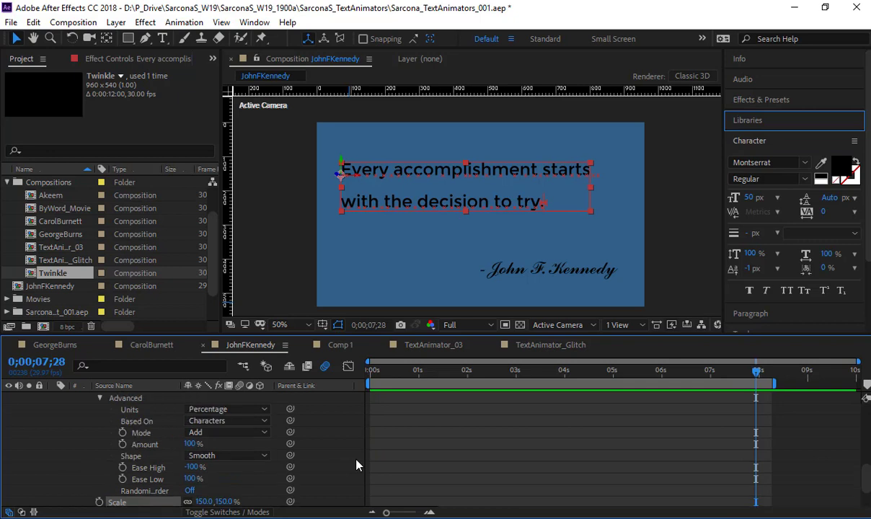
Preview the swelling letter wave from the start and scrub through the quote to 0;00;07;13.
key(space)
key(Home)
key(space)
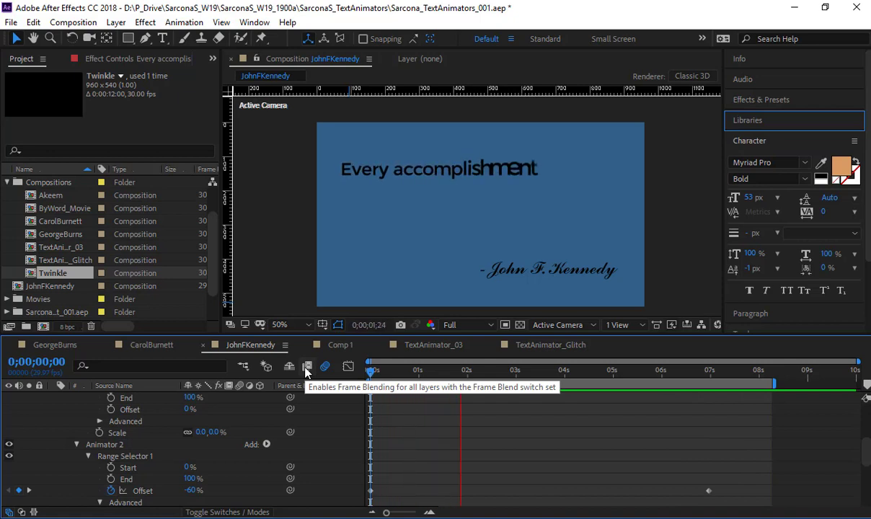
key(space)
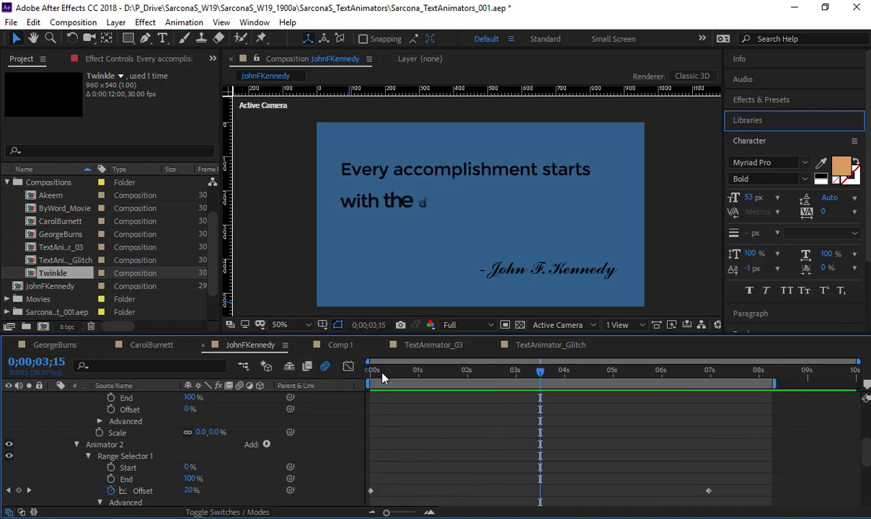
drag(382, 378, 733, 390)
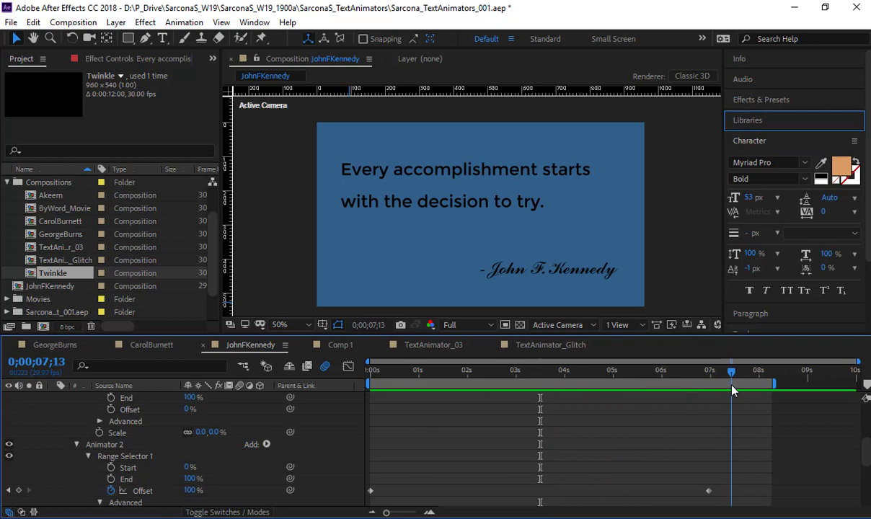
Collapse the expanded properties of all layers in the JohnFKennedy composition.
key(ctrl+a)
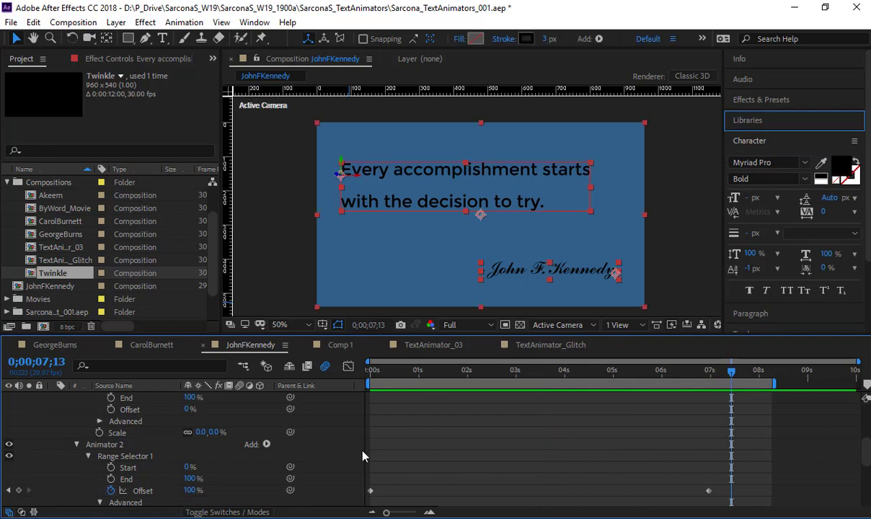
key(u)
key(u)
click(312, 475)
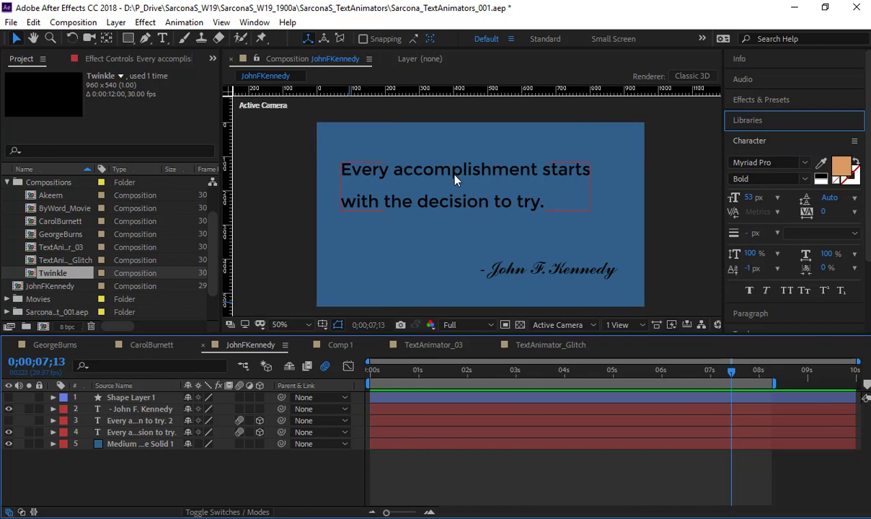
click(521, 269)
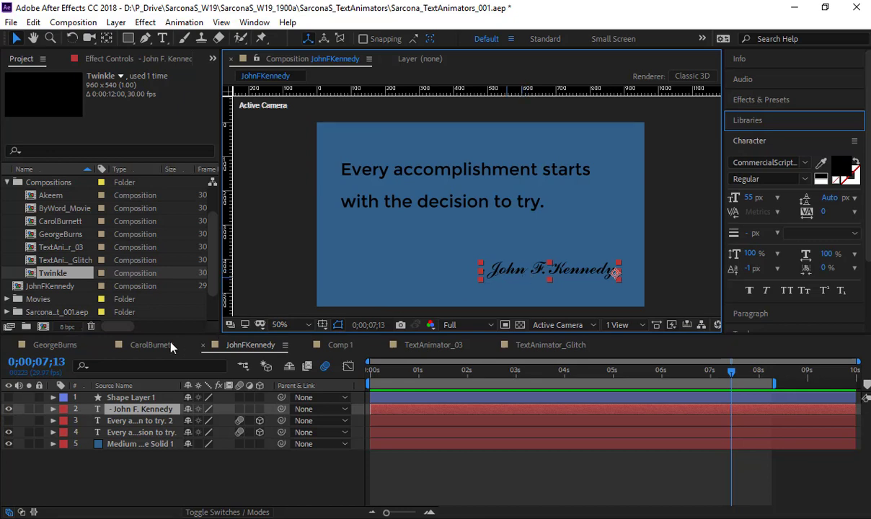
Make Shape Layer 1 with the underlines visible, add Trim Paths to it and expand the Trim Paths settings.
click(8, 398)
click(131, 398)
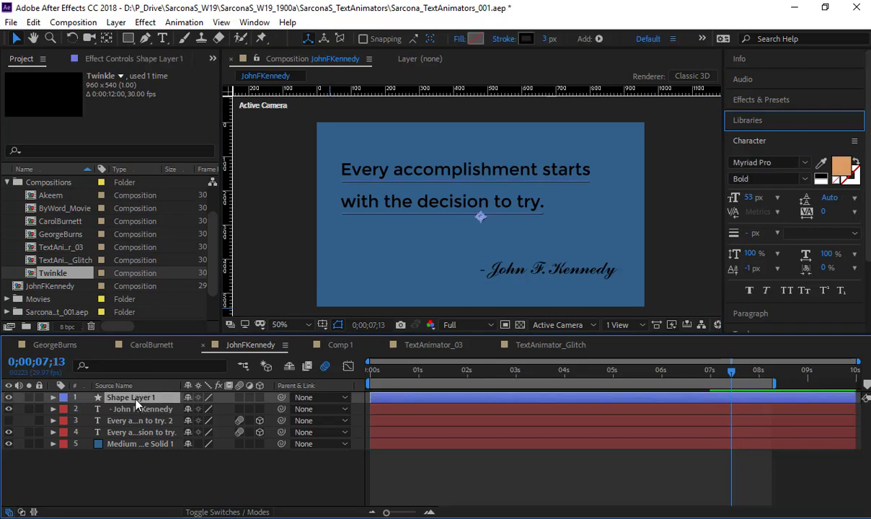
click(52, 398)
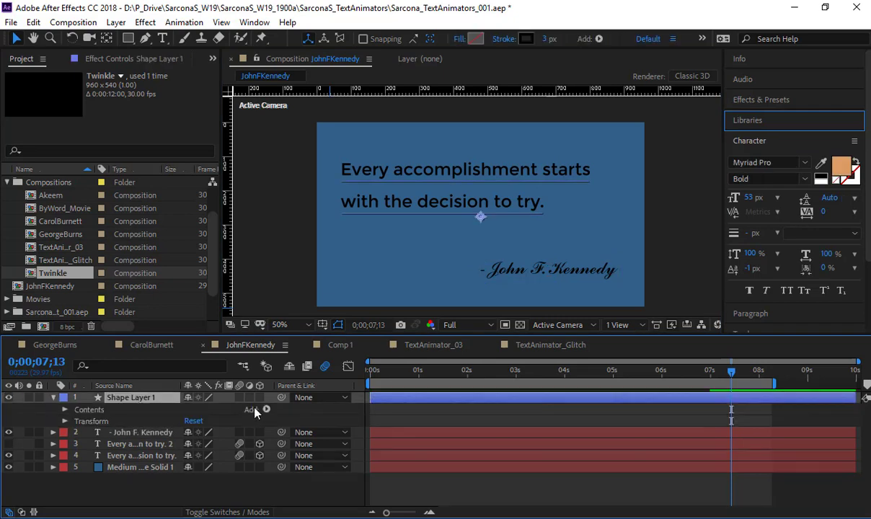
click(267, 410)
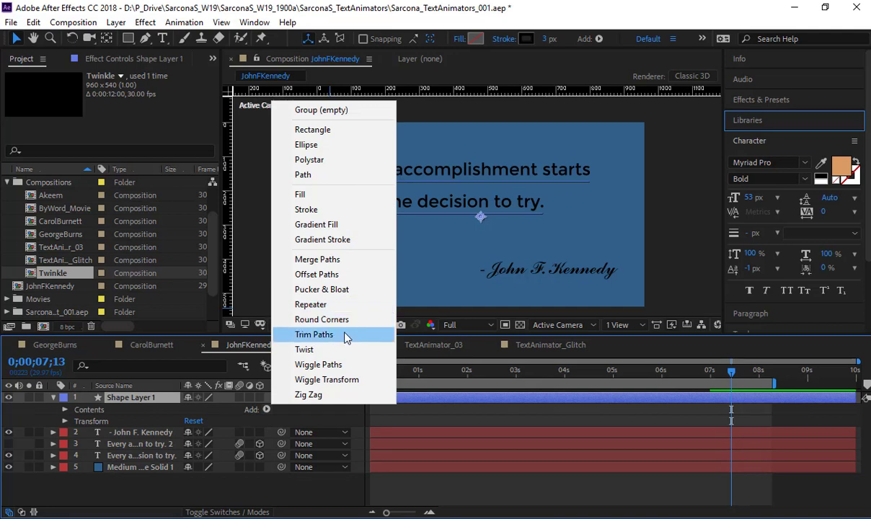
click(326, 316)
click(76, 444)
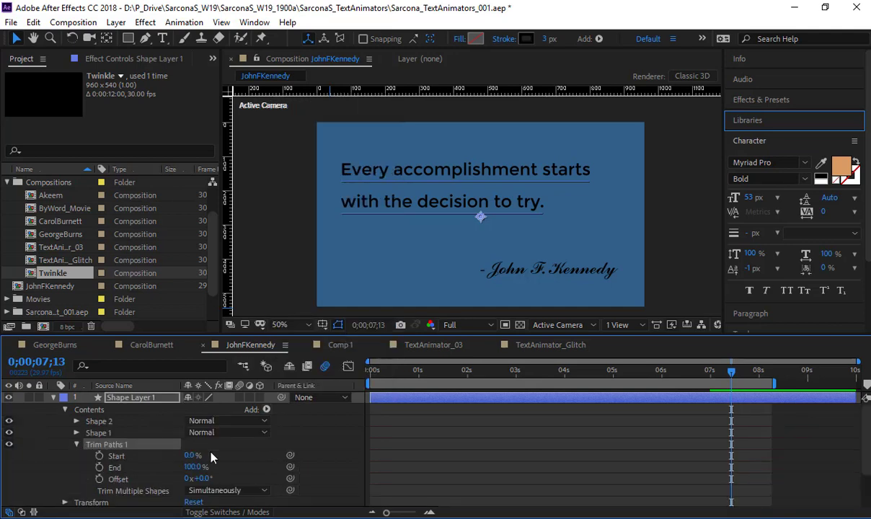
Keyframe the Trim Paths End from 0% at frame 0 to 100% at 0;00;05;06.
drag(191, 467, 106, 467)
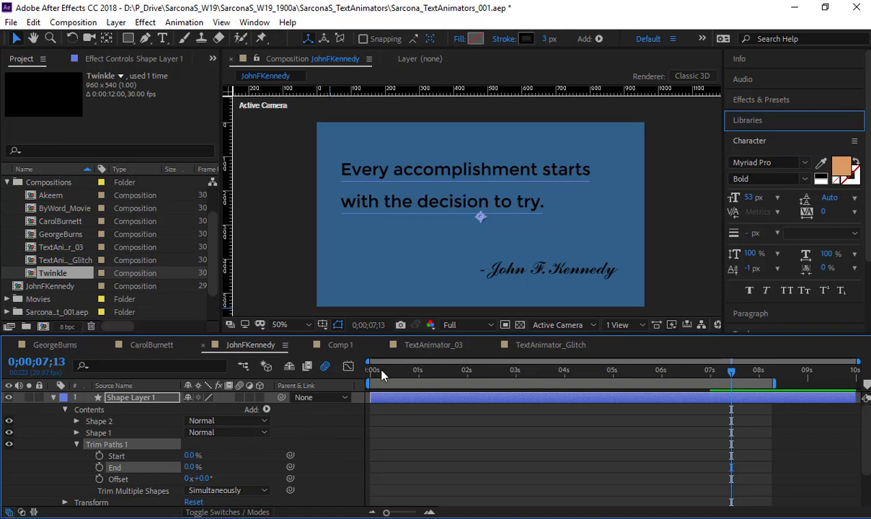
drag(382, 375, 624, 381)
click(99, 467)
drag(318, 462, 372, 424)
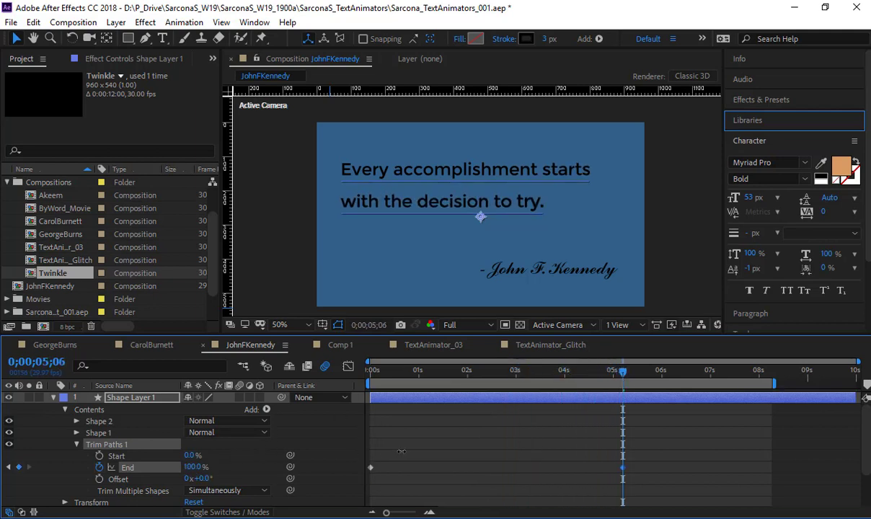
Set Trim Multiple Shapes to Individually and preview the underlines drawing on from the start.
click(216, 490)
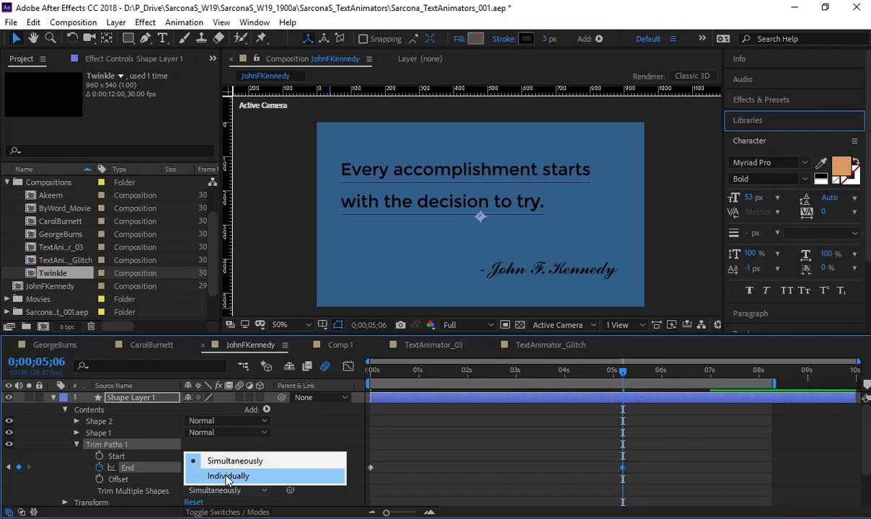
click(228, 476)
click(339, 422)
key(Home)
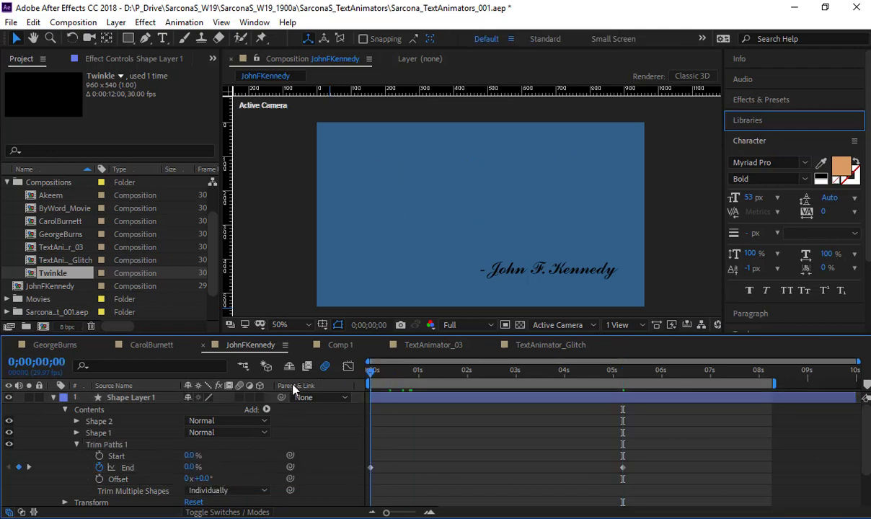
key(space)
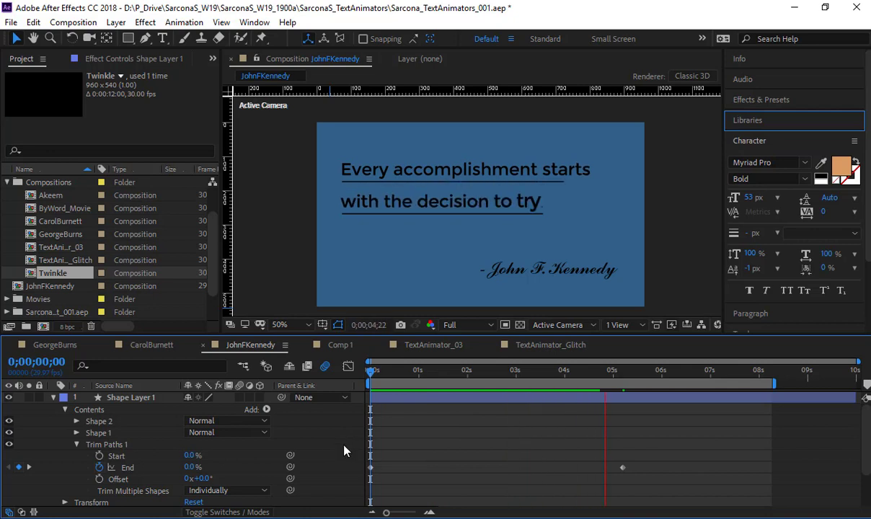
key(space)
Delete both Trim Paths End keyframes and set End to 0%.
drag(696, 454, 365, 487)
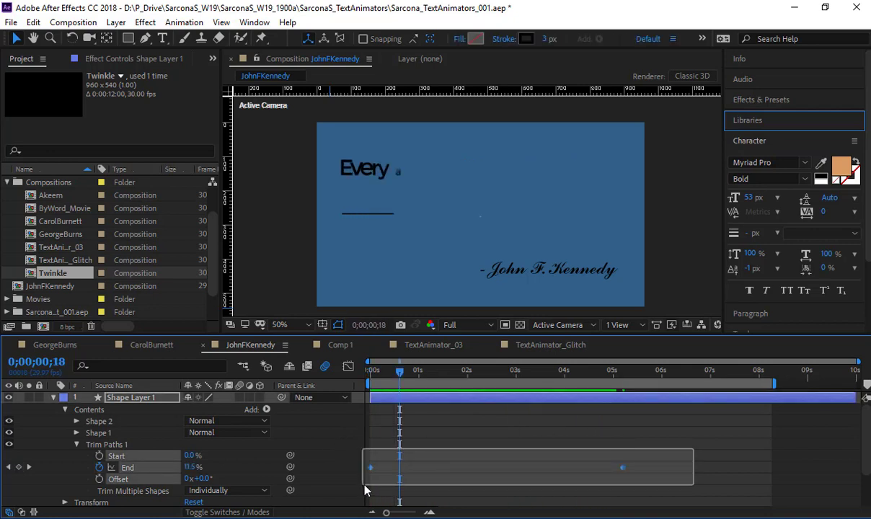
key(Delete)
click(191, 466)
click(335, 459)
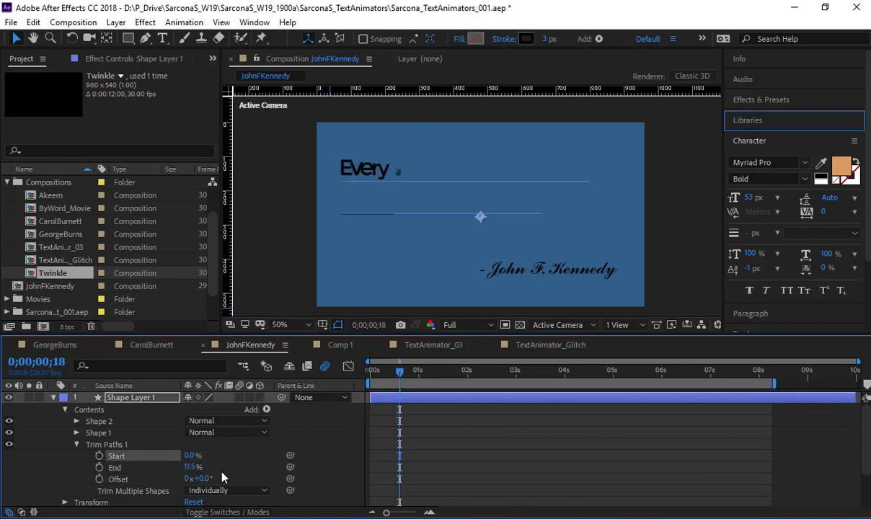
mouse_move(188, 469)
mouse_down()
mouse_move(243, 462)
mouse_move(127, 458)
mouse_move(132, 469)
mouse_up()
drag(194, 467, 171, 470)
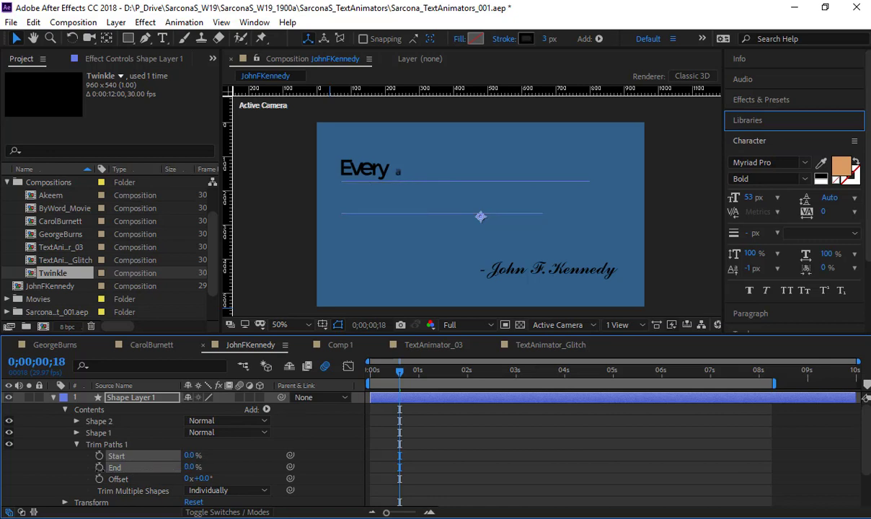
drag(100, 469, 99, 469)
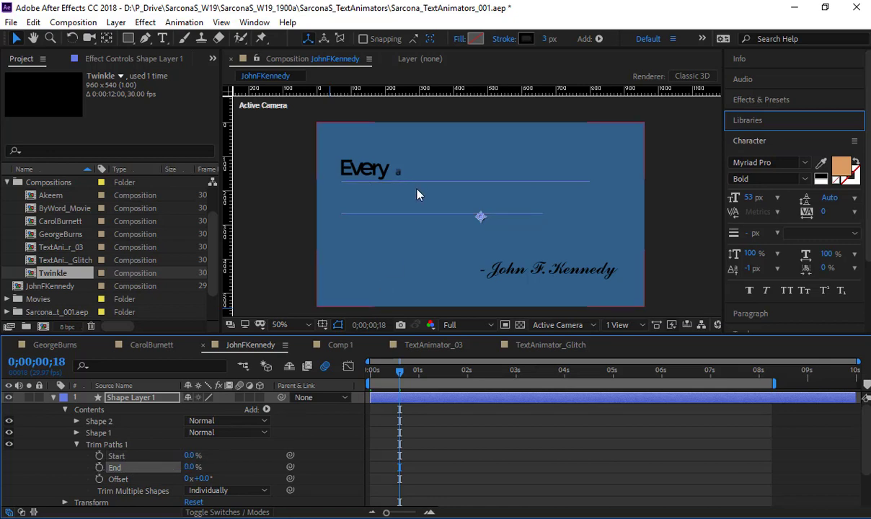
Set the Trim Paths End to 100% to show both underlines and move Shape 1 above Shape 2 in the contents.
click(393, 170)
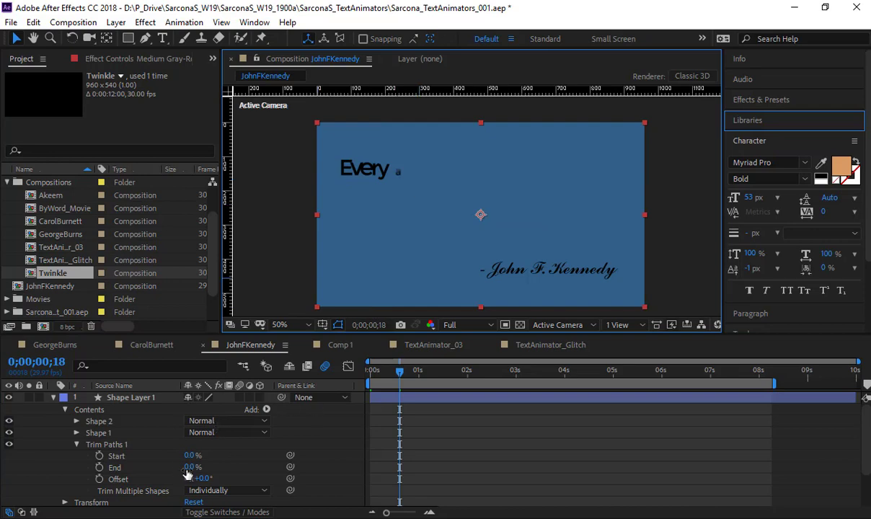
drag(187, 468, 507, 445)
key(g)
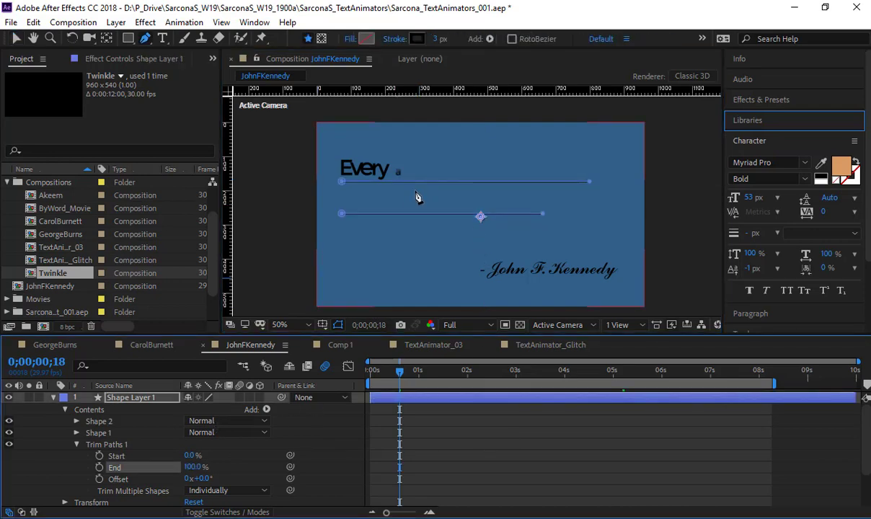
scroll(415, 193, up, 1)
drag(418, 194, 573, 214)
key(v)
click(377, 177)
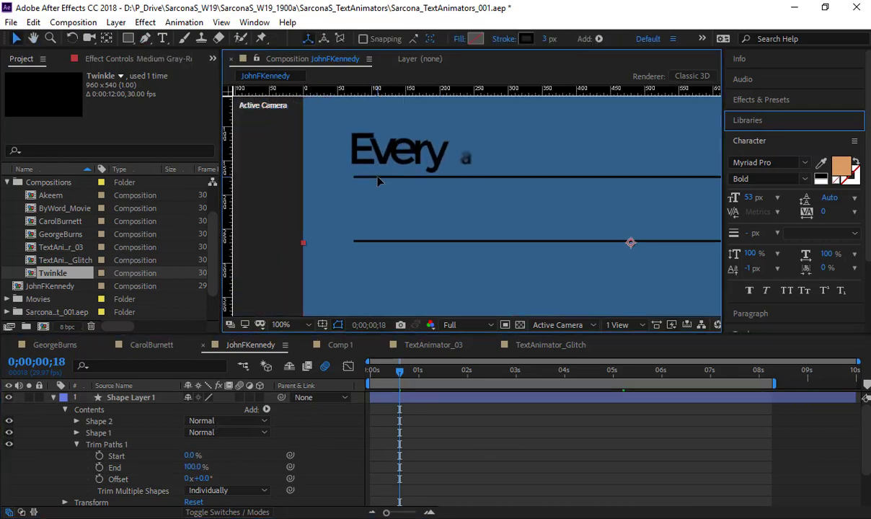
click(132, 419)
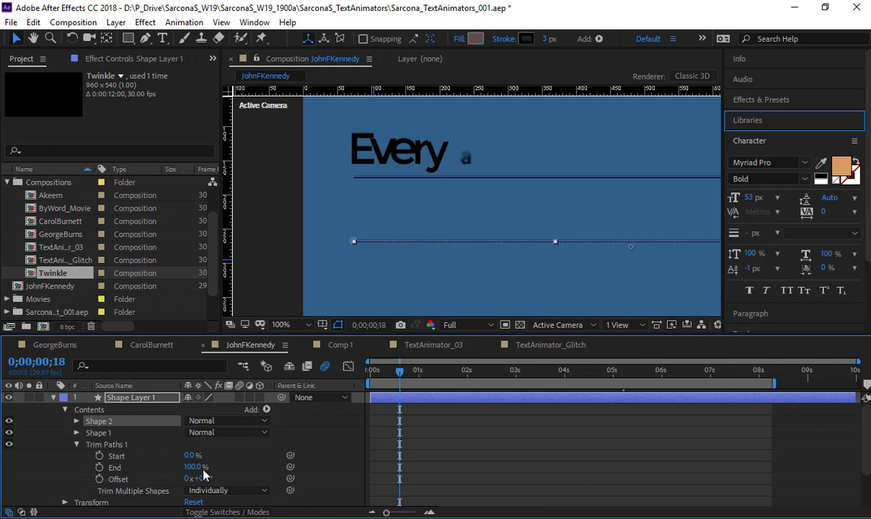
drag(117, 435, 117, 415)
Keyframe the Trim Paths End at 0% on frame 0 and 100% at 0;00;05;07.
drag(196, 468, 99, 467)
click(99, 466)
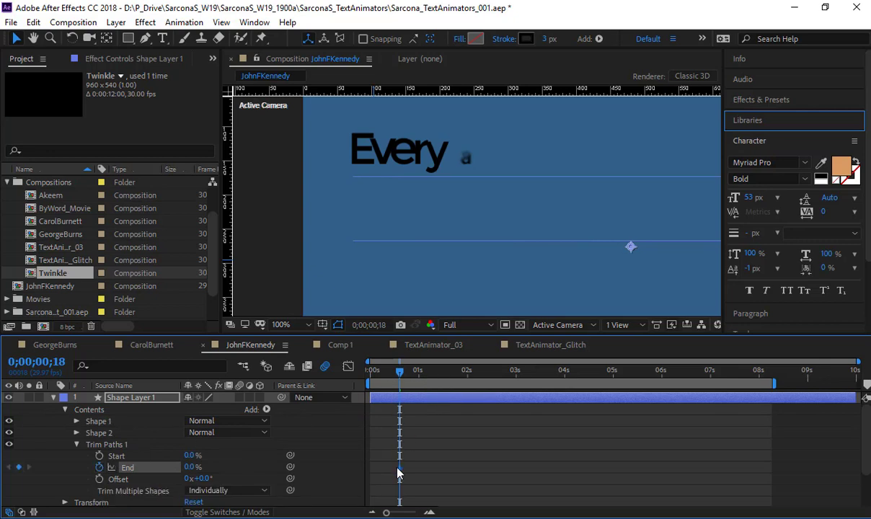
drag(387, 472, 371, 472)
key(space)
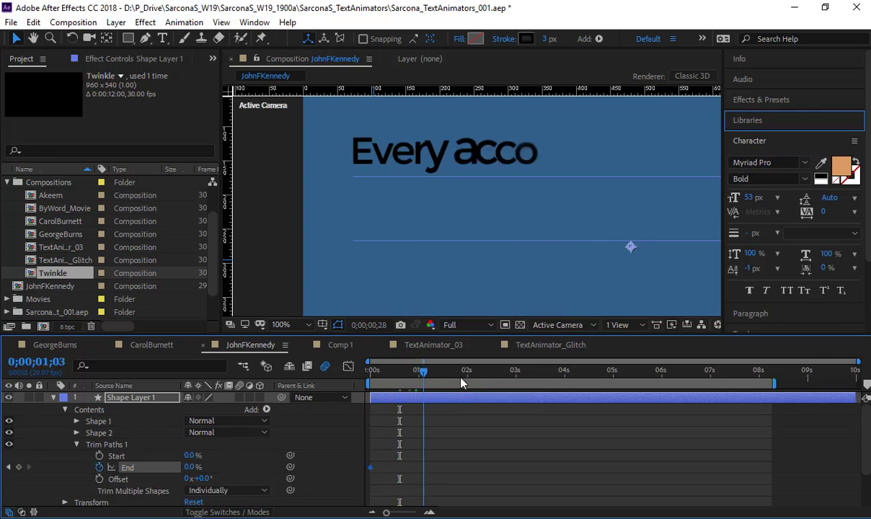
drag(569, 381, 591, 379)
key(space)
drag(556, 270, 405, 269)
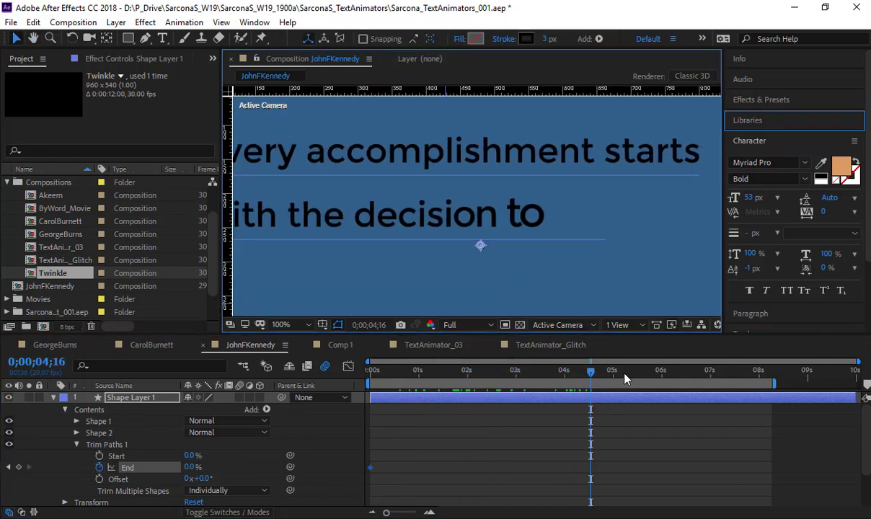
drag(625, 375, 624, 378)
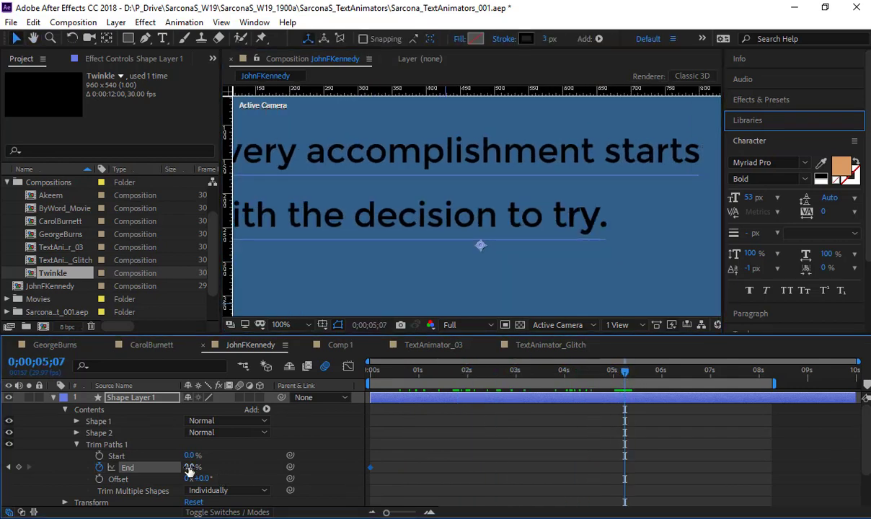
drag(189, 468, 446, 464)
Preview the reordered underlines drawing on with the quote from the start.
key(comma)
key(comma)
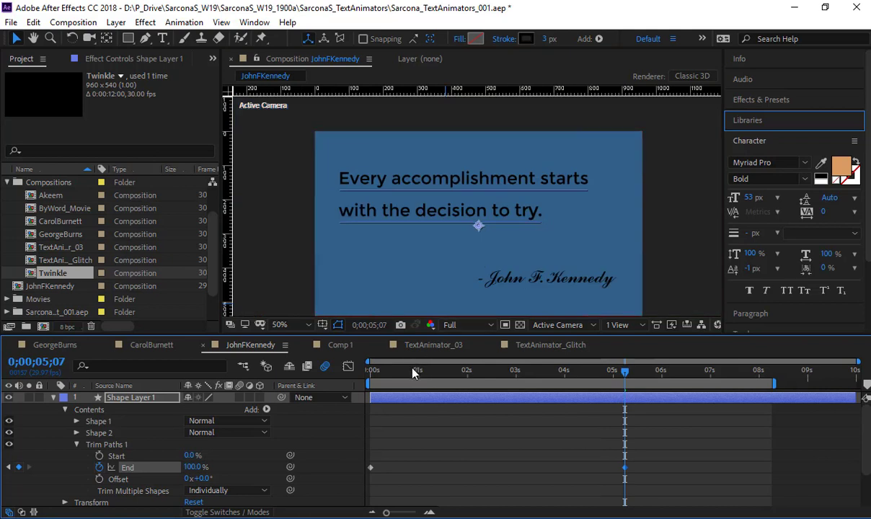
key(Home)
key(space)
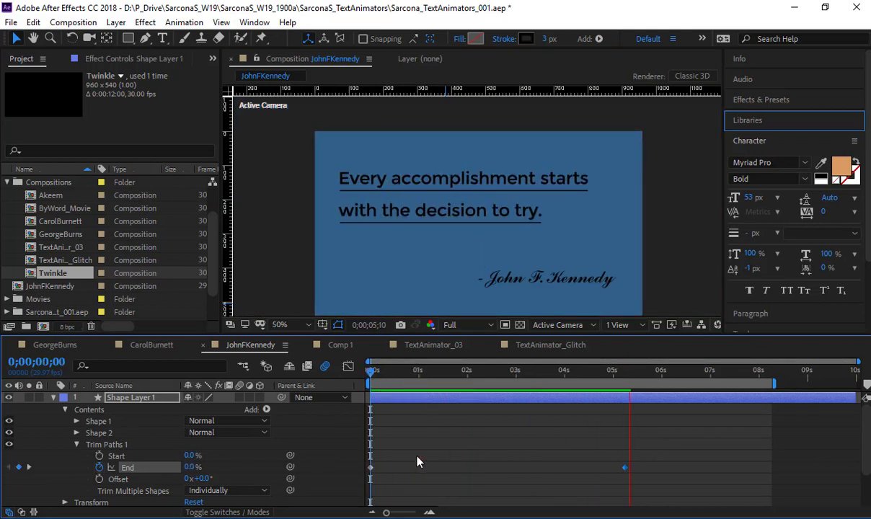
key(space)
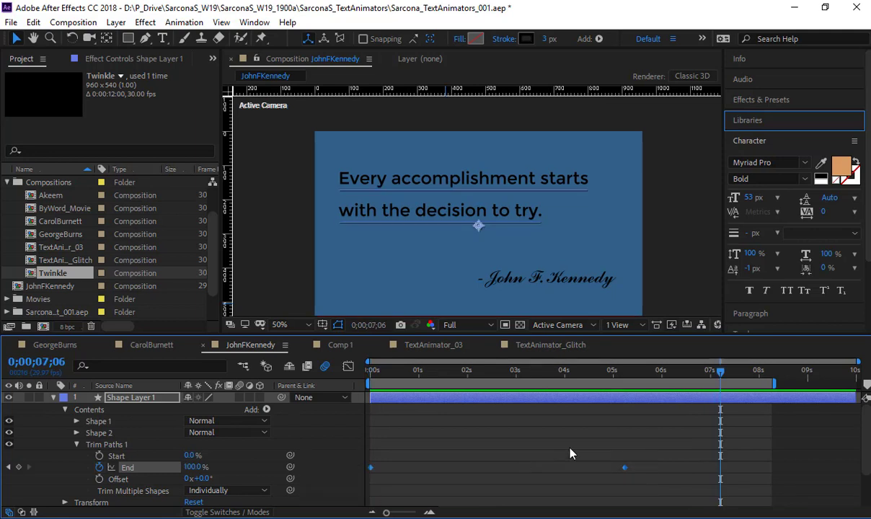
Apply Easy Ease to both Trim Paths End keyframes.
ctrl+click(625, 467)
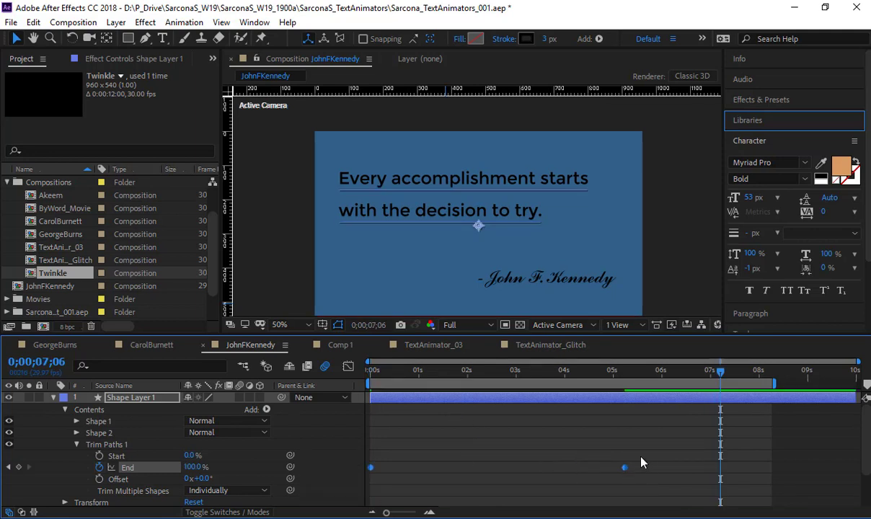
right_click(625, 469)
mouse_move(614, 459)
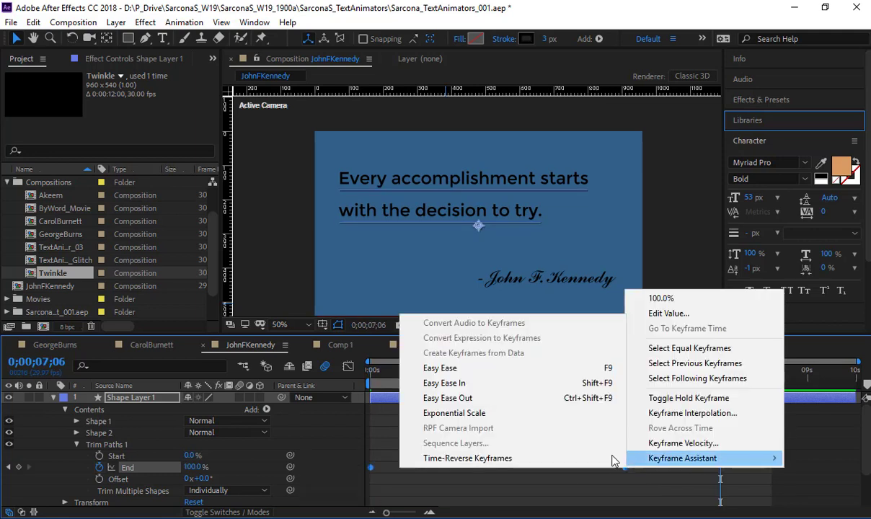
click(531, 369)
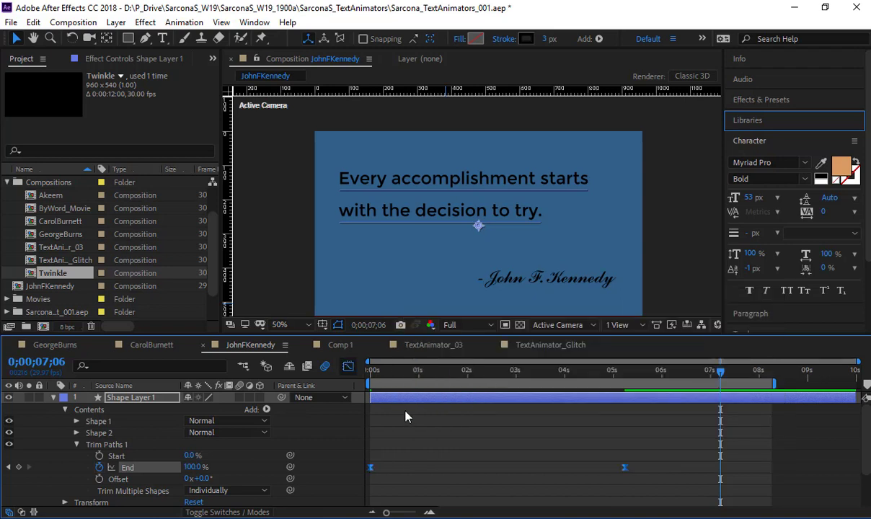
Preview the underline timing against the letters from the start and place the playhead at 0;00;02;16.
click(349, 367)
key(Home)
key(space)
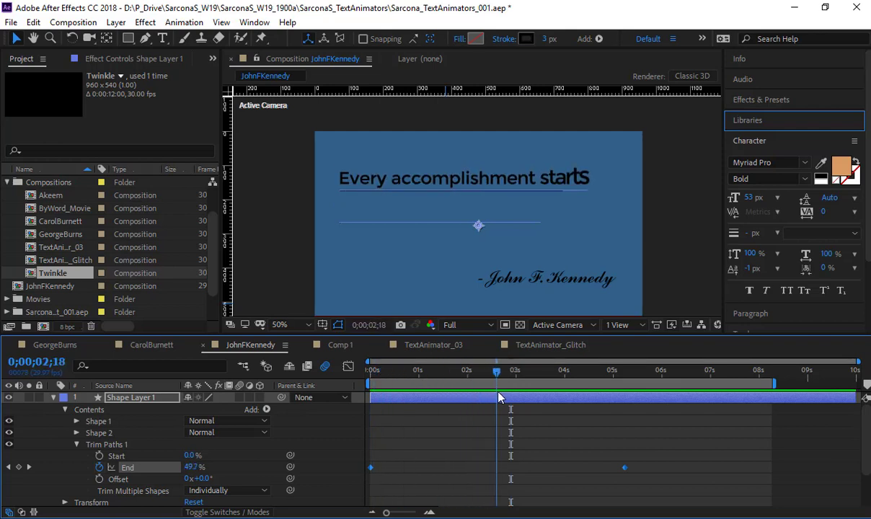
drag(499, 395, 495, 395)
click(472, 448)
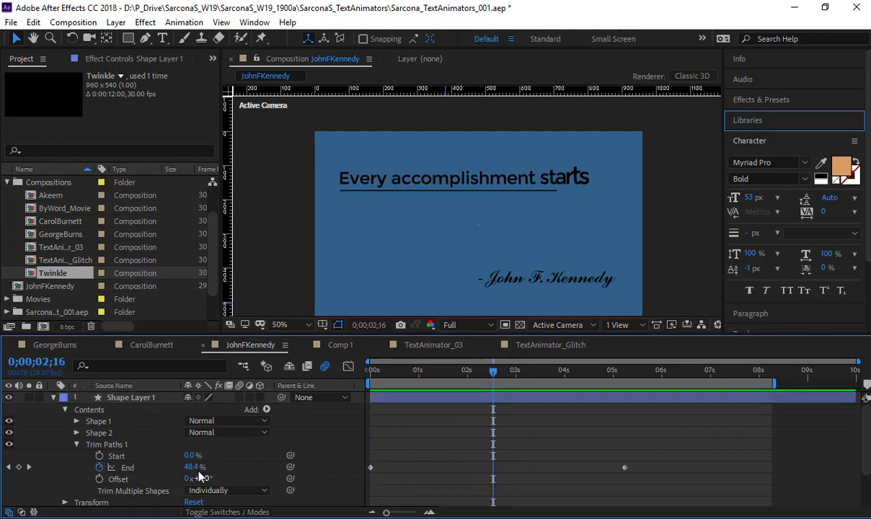
Set the Trim Paths End value to 55% at 0;00;02;16 so the first underline finishes with its text line.
click(195, 467)
text(50)
key(Return)
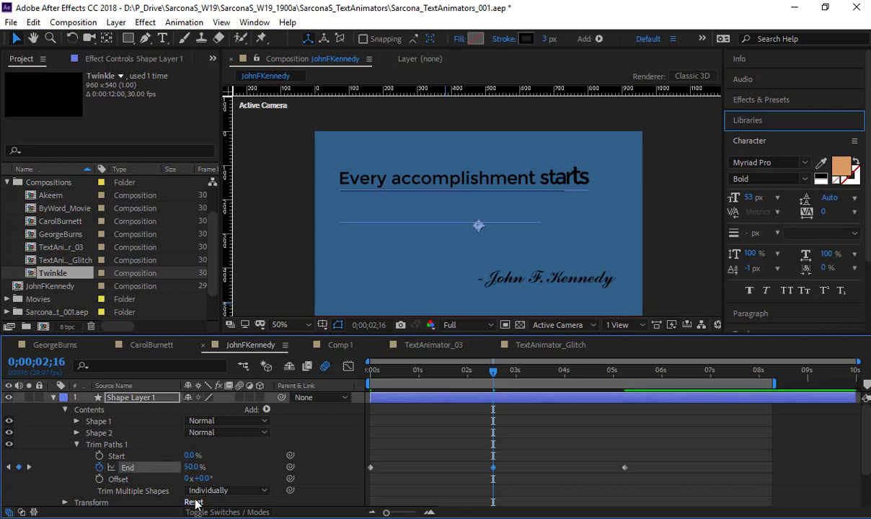
drag(193, 468, 204, 467)
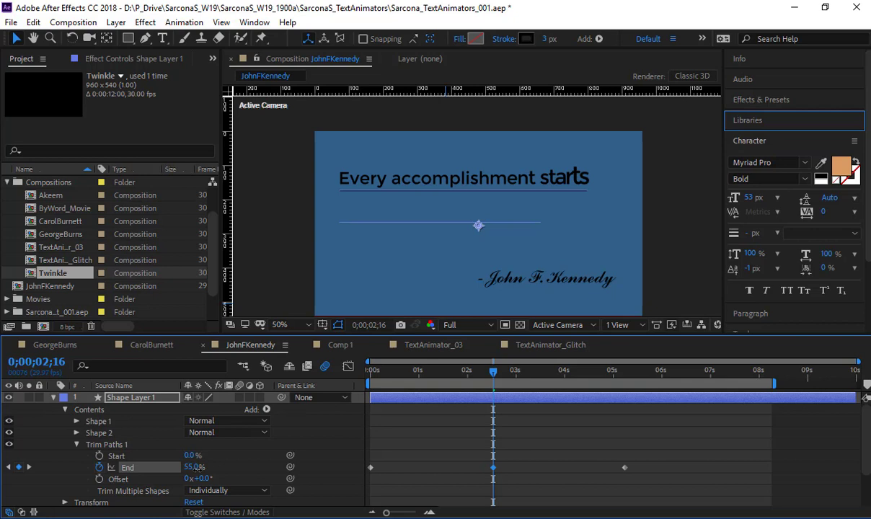
Move the last Trim Paths End keyframe to just before the 5-second mark and preview the second underline's timing.
key(space)
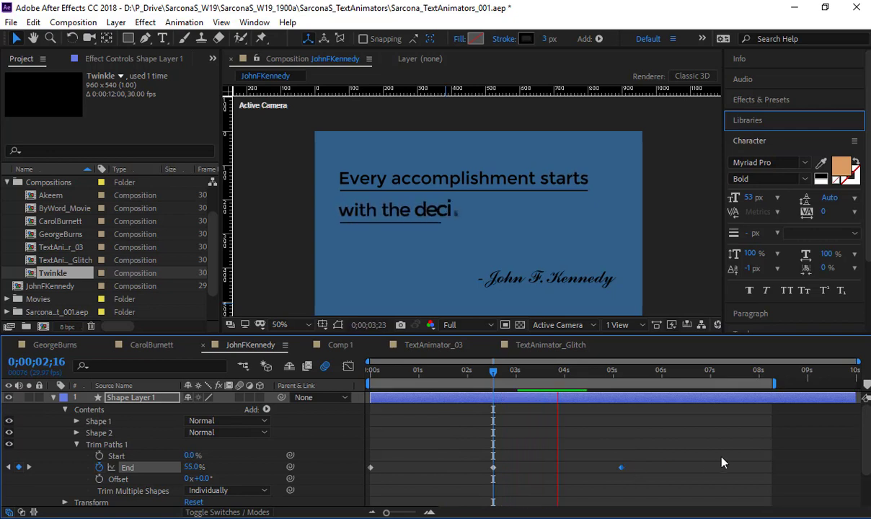
key(space)
drag(621, 469, 611, 469)
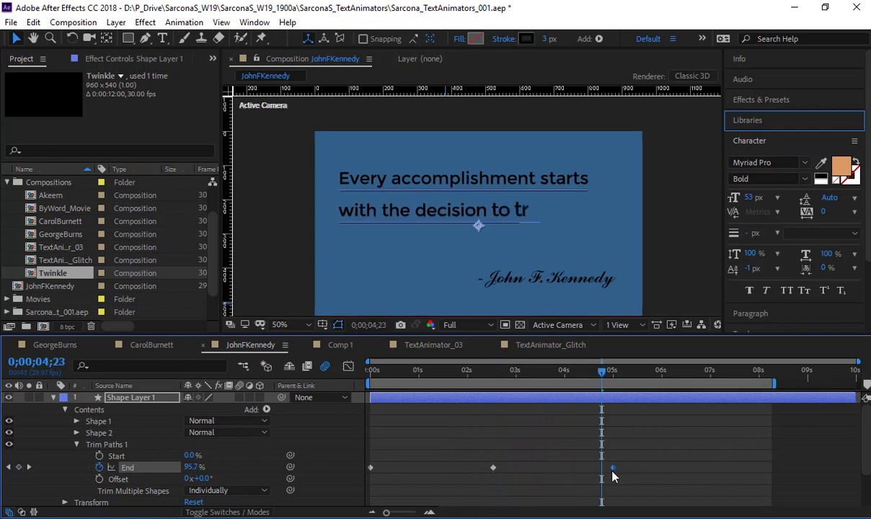
key(space)
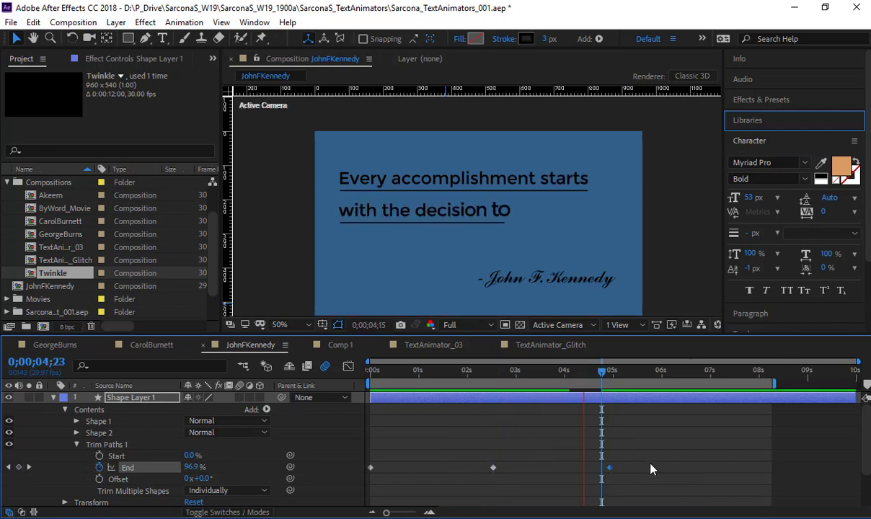
key(space)
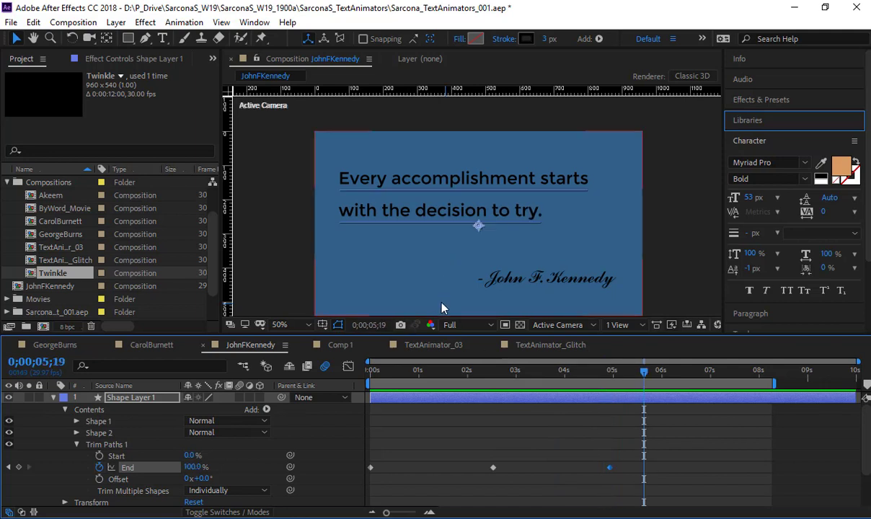
Collapse the expanded properties of all layers in the JohnFKennedy timeline and deselect the layers.
click(263, 261)
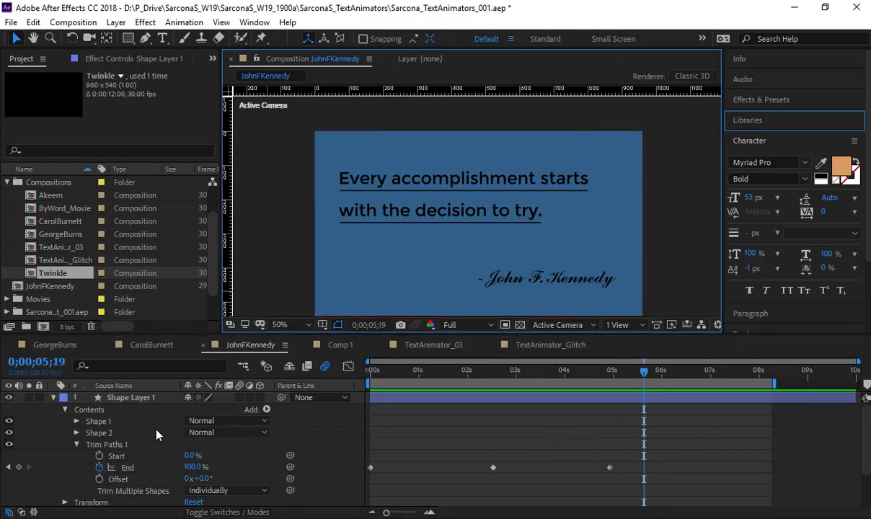
key(ctrl+a)
key(u)
key(u)
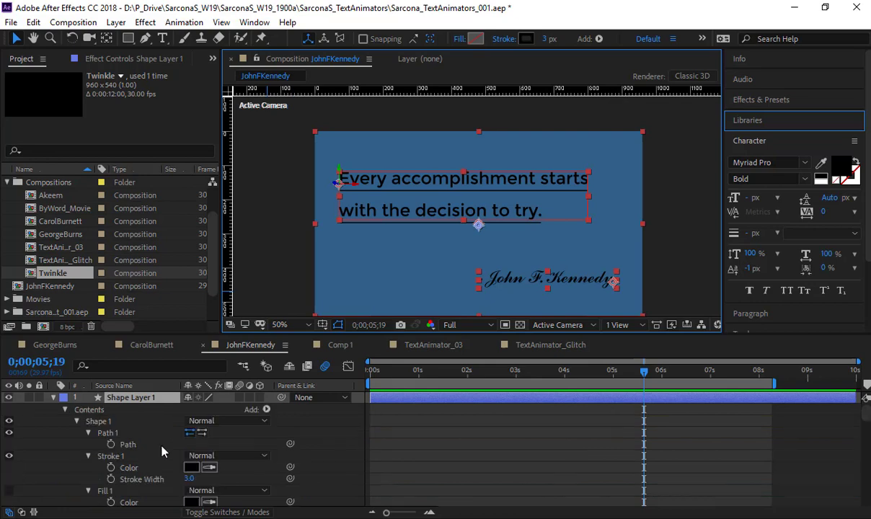
key(u)
click(198, 460)
Apply a Gradient Ramp effect to the blue background solid and set its shape to Radial Ramp.
click(142, 443)
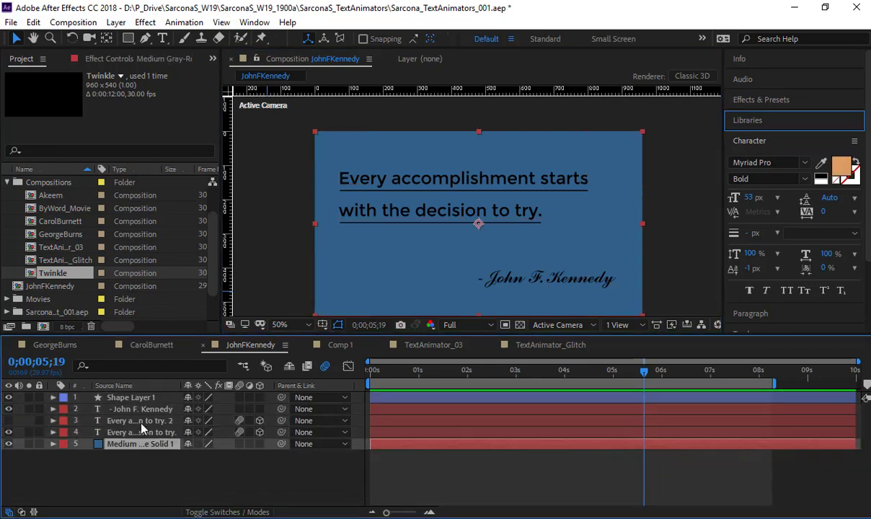
click(144, 22)
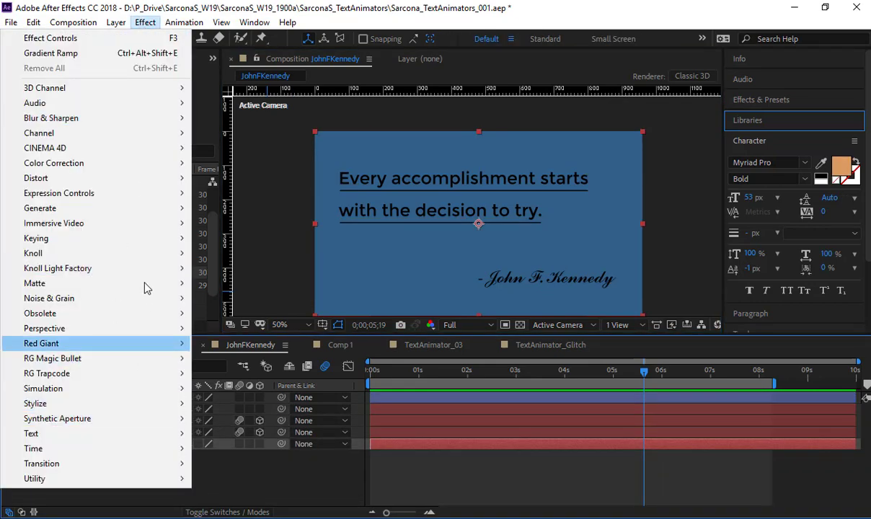
mouse_move(154, 208)
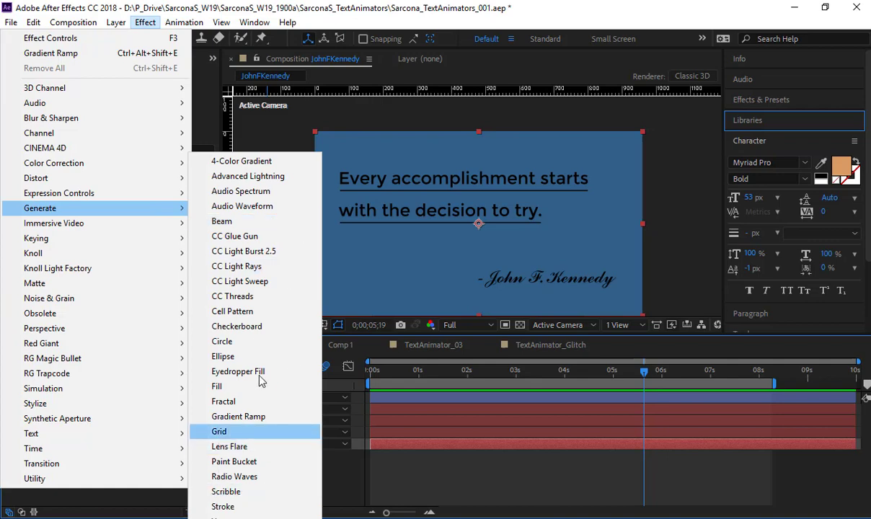
click(238, 417)
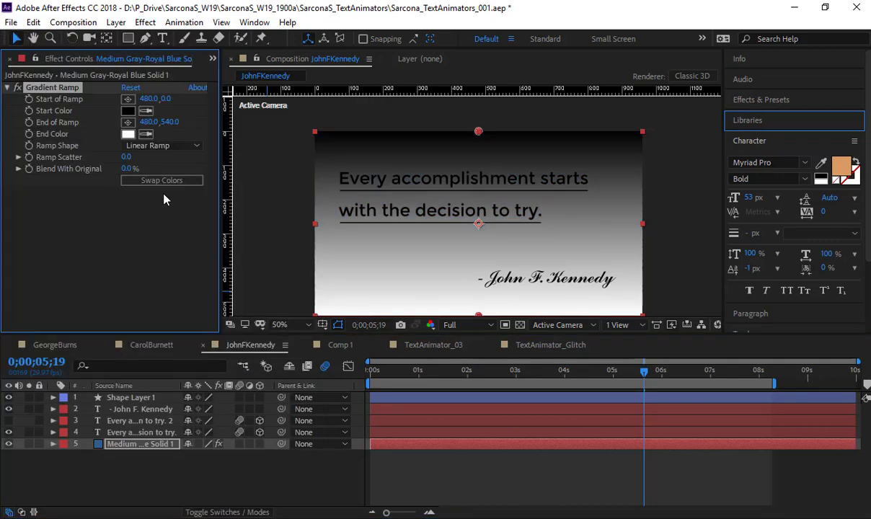
click(159, 144)
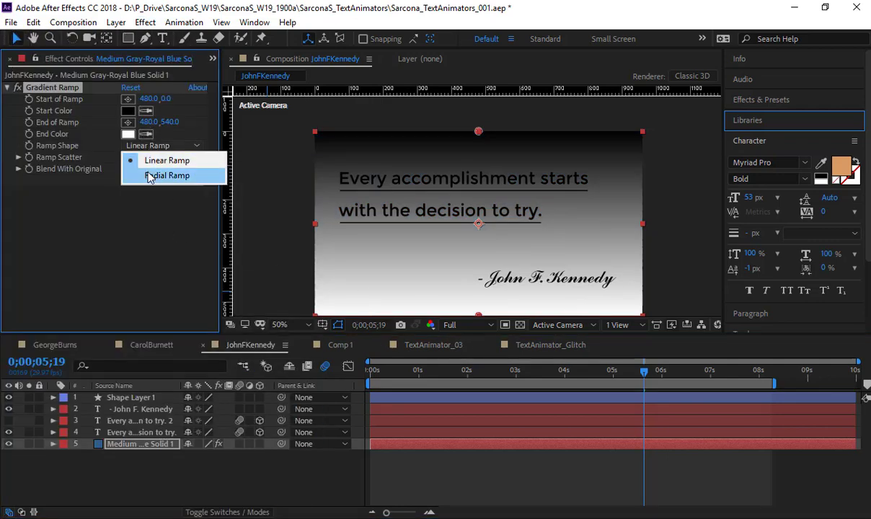
click(155, 175)
Place the gradient's end point at the lower-left corner (4, 542) and its start point near the centre (480, 274).
scroll(482, 267, down, 2)
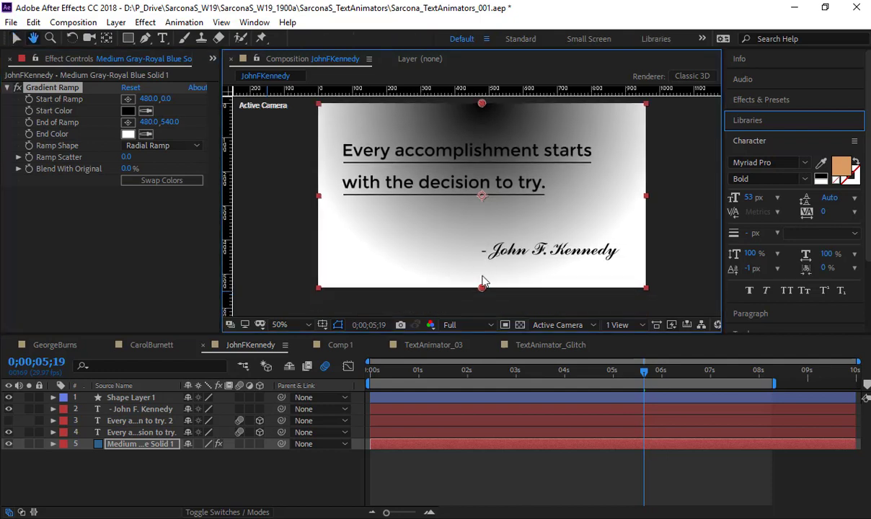
drag(482, 287, 319, 289)
scroll(438, 218, up, 3)
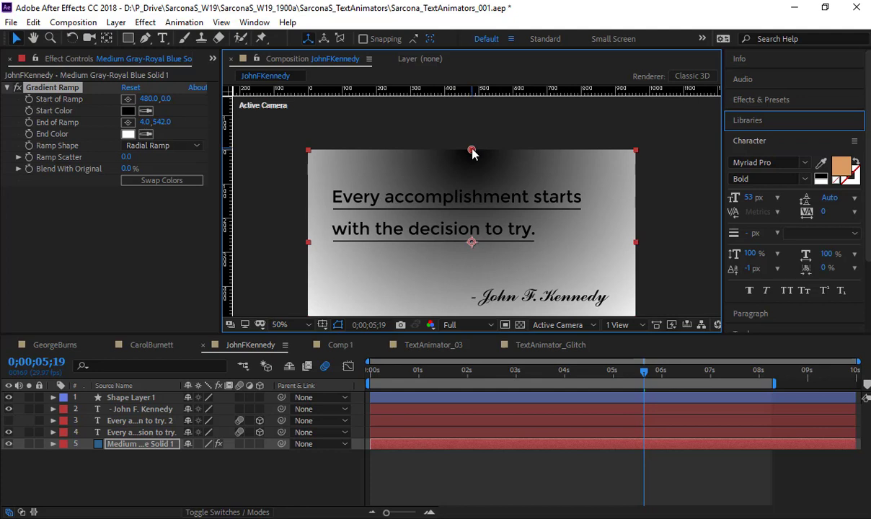
drag(470, 150, 472, 245)
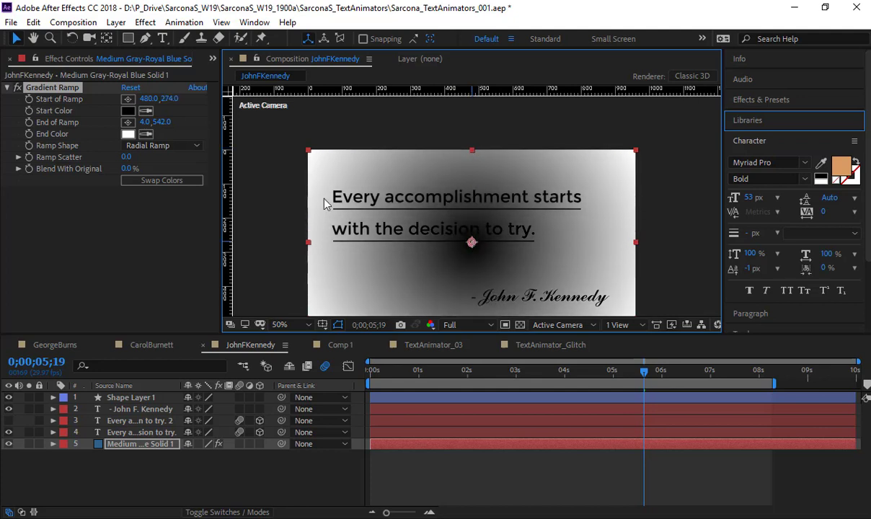
Swap the Gradient Ramp colors and set Blend With Original to 47%.
click(171, 186)
drag(378, 223, 377, 209)
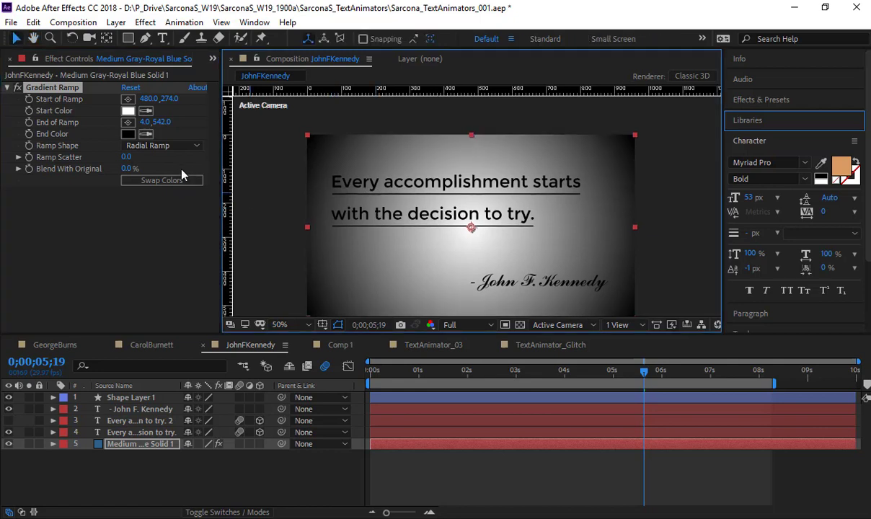
drag(130, 169, 160, 175)
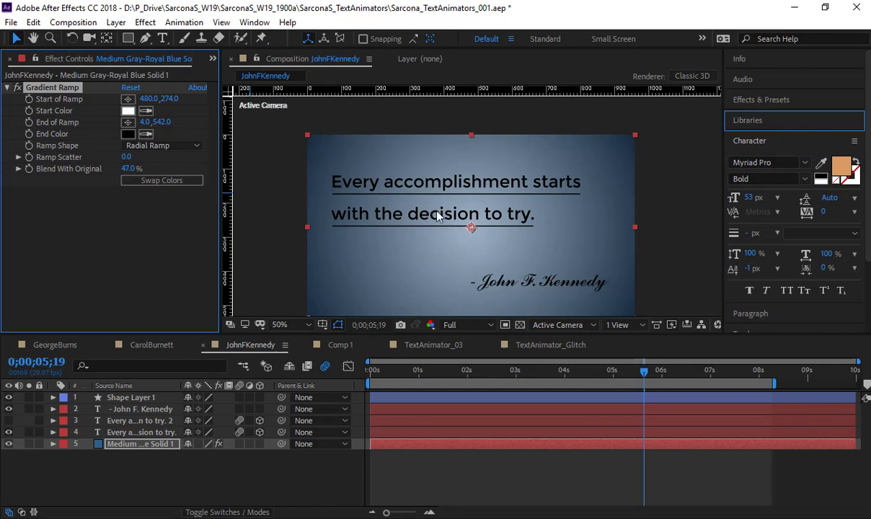
Set the Gradient Ramp's Ramp Scatter to 47.5 and inspect the background grain up close.
drag(126, 157, 221, 153)
scroll(484, 209, up, 4)
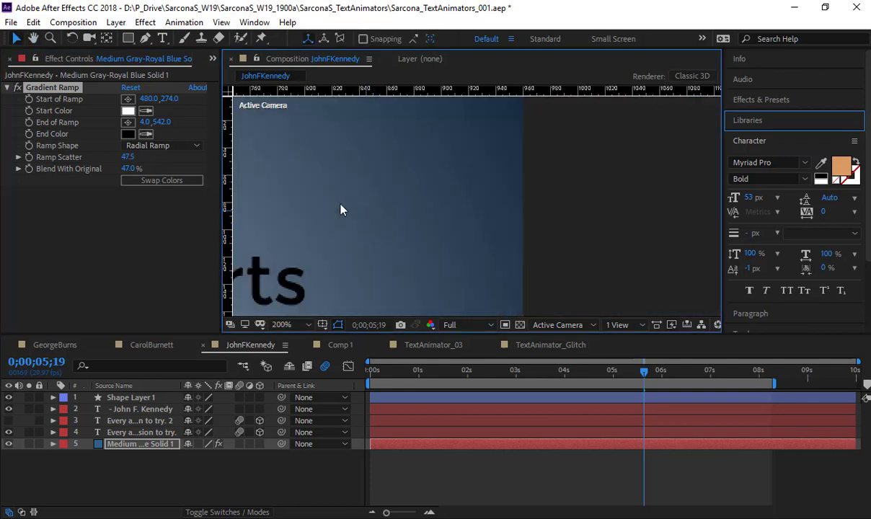
scroll(385, 226, up, 1)
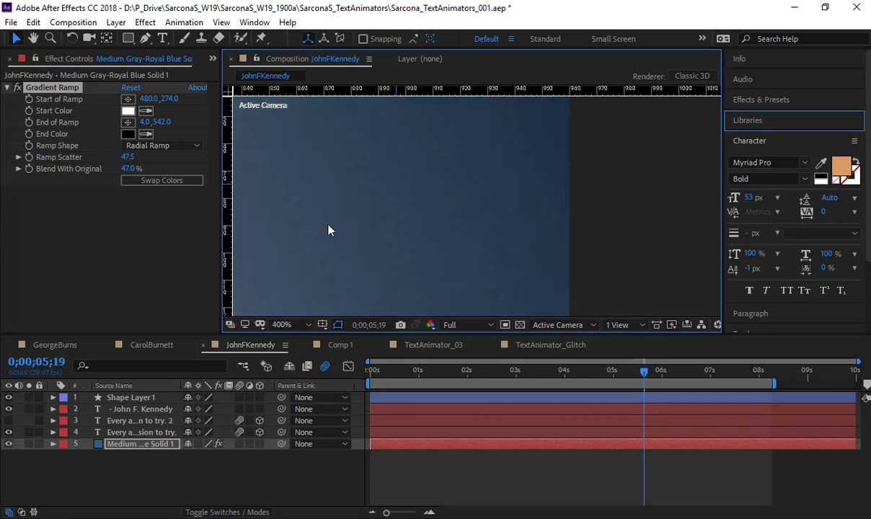
scroll(423, 230, down, 7)
scroll(429, 216, up, 2)
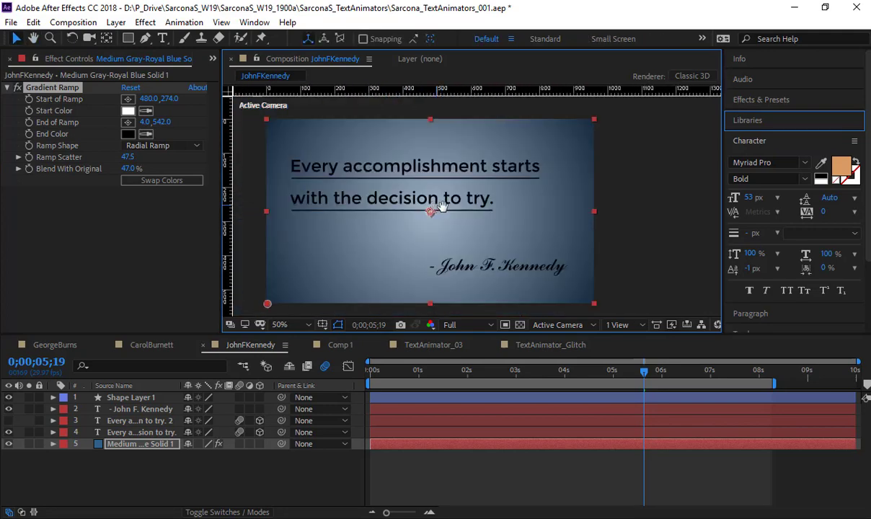
scroll(443, 231, down, 1)
key(v)
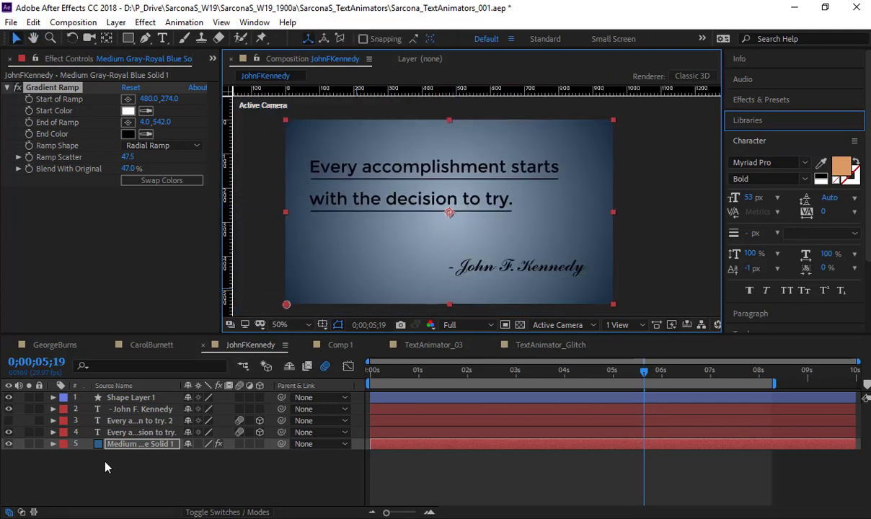
click(132, 410)
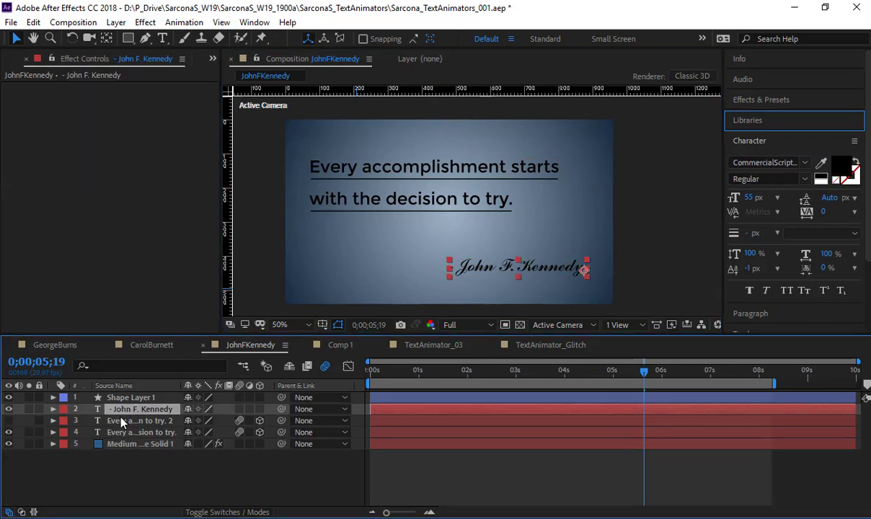
click(53, 409)
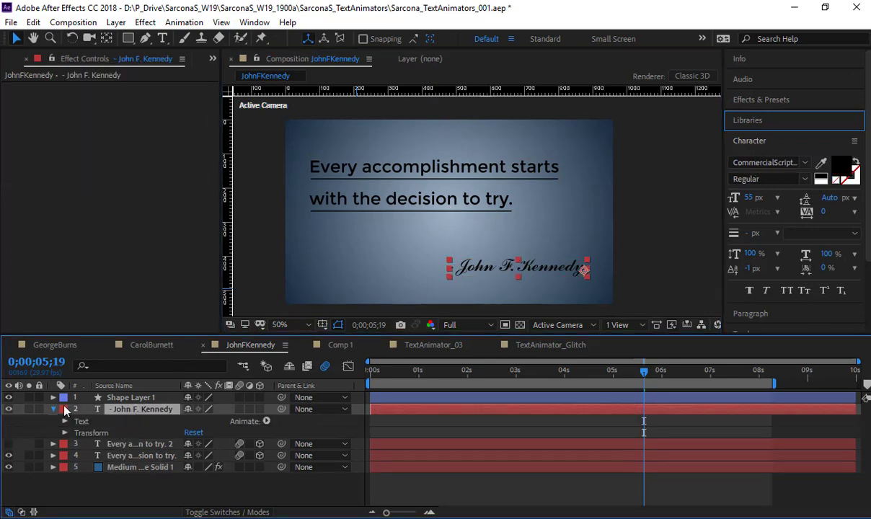
click(52, 409)
click(119, 24)
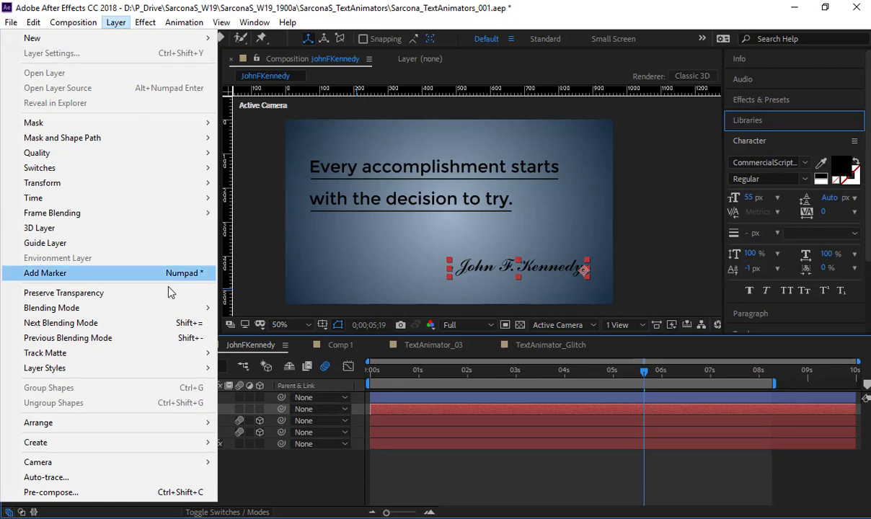
click(297, 460)
Add a Drop Shadow layer style to the visible quote text layer and inspect the shadow on the letters.
click(144, 432)
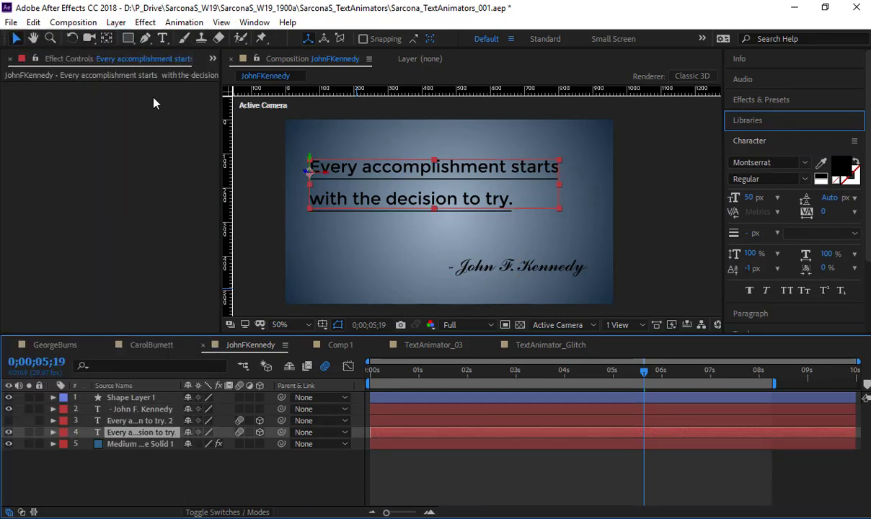
click(144, 24)
mouse_move(117, 24)
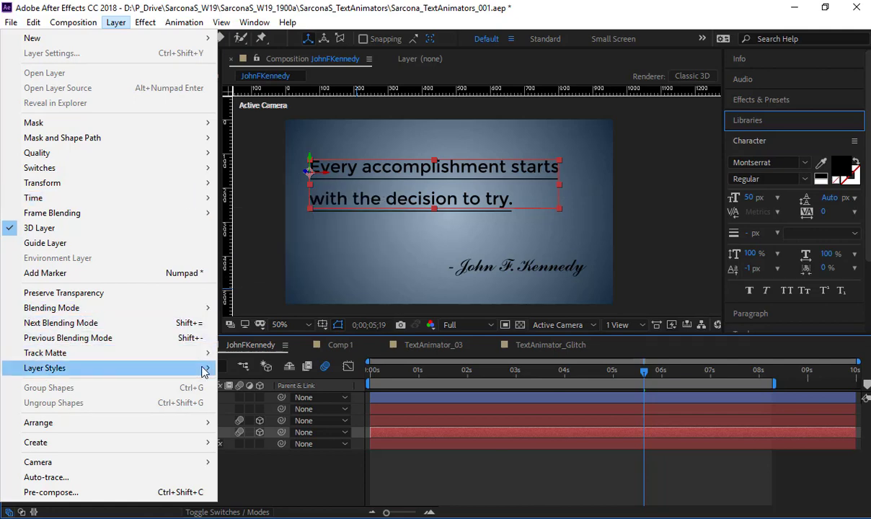
mouse_move(203, 367)
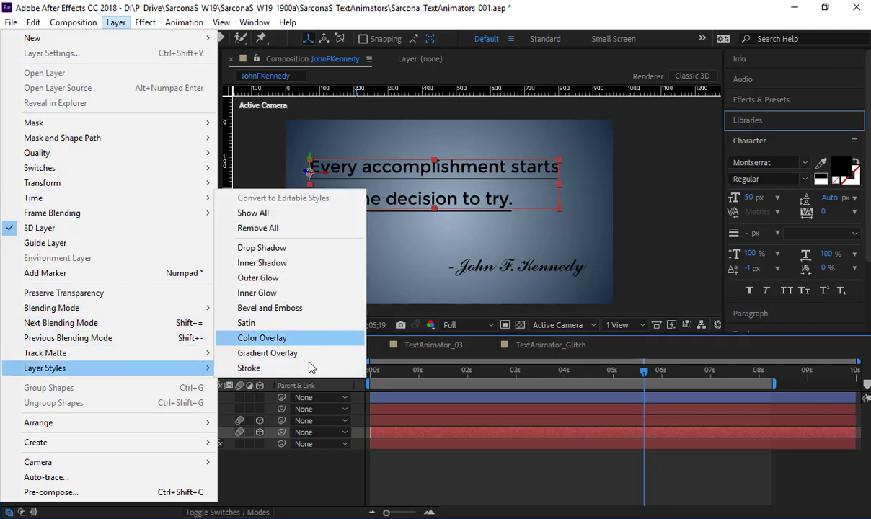
click(309, 249)
scroll(396, 210, up, 2)
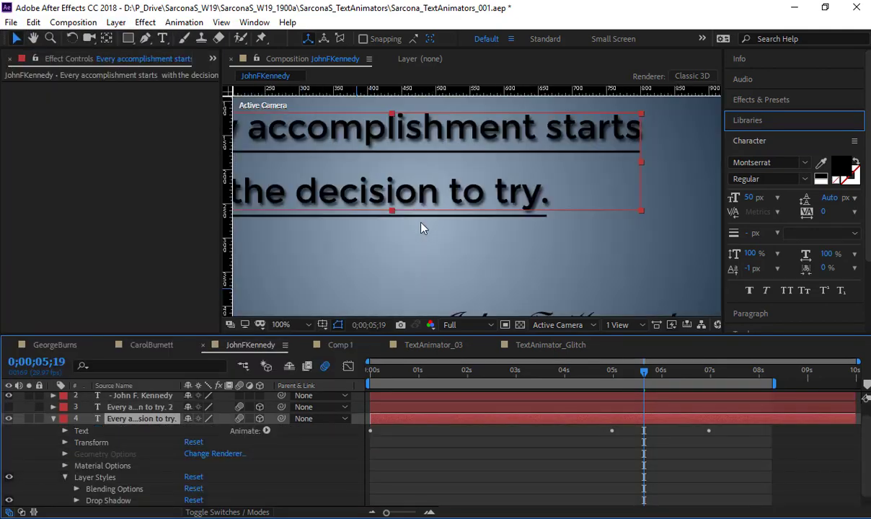
drag(527, 217, 671, 236)
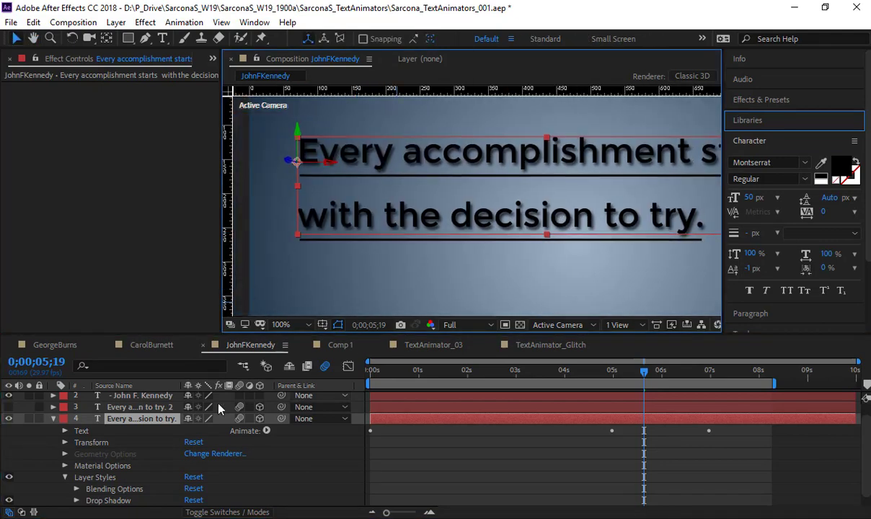
Expand the quote layer's Drop Shadow settings and examine its opacity, angle, distance, spread and size.
scroll(76, 487, down, 1)
click(76, 478)
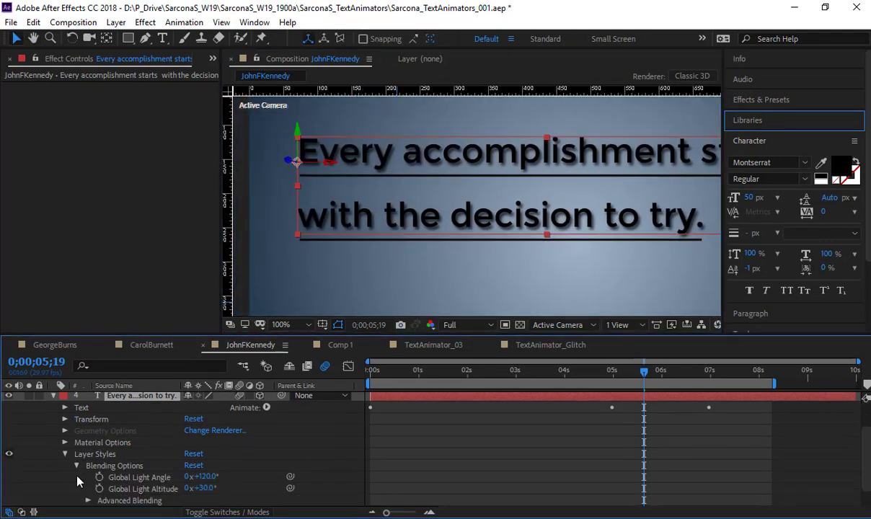
click(76, 478)
click(76, 479)
click(76, 459)
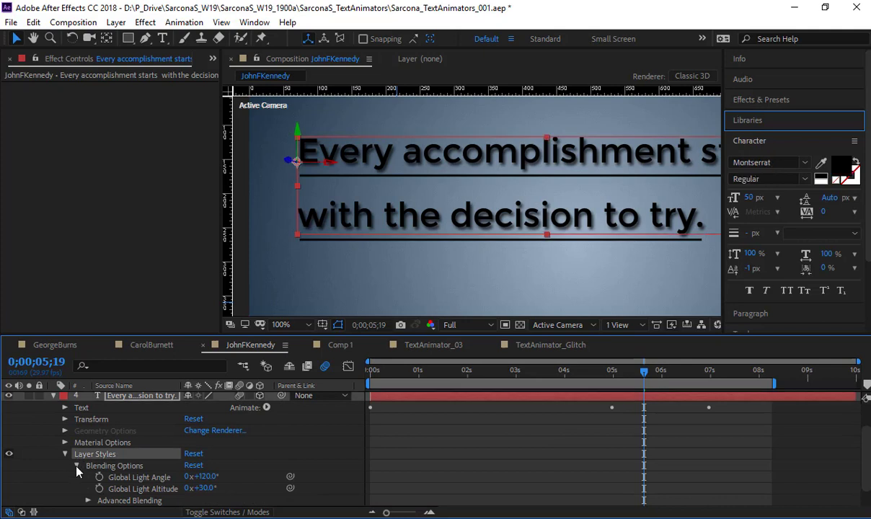
click(77, 466)
click(77, 489)
scroll(144, 467, down, 2)
scroll(144, 470, down, 2)
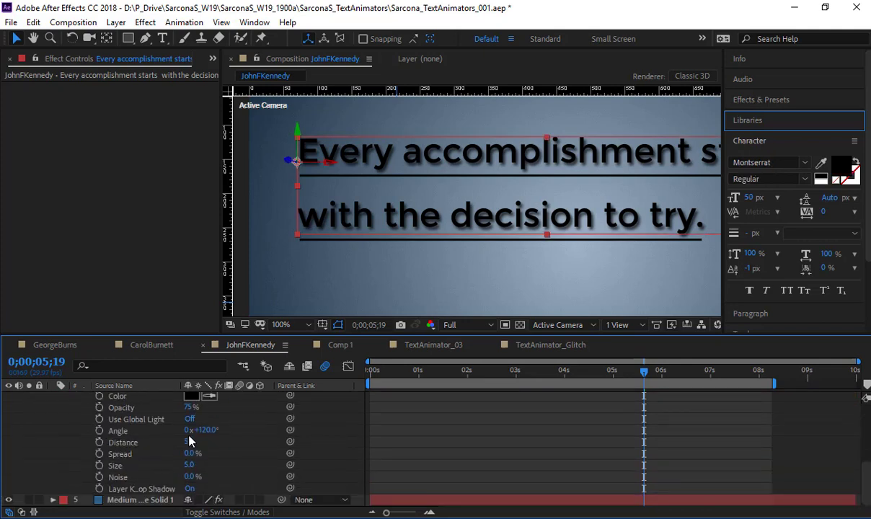
scroll(189, 440, up, 3)
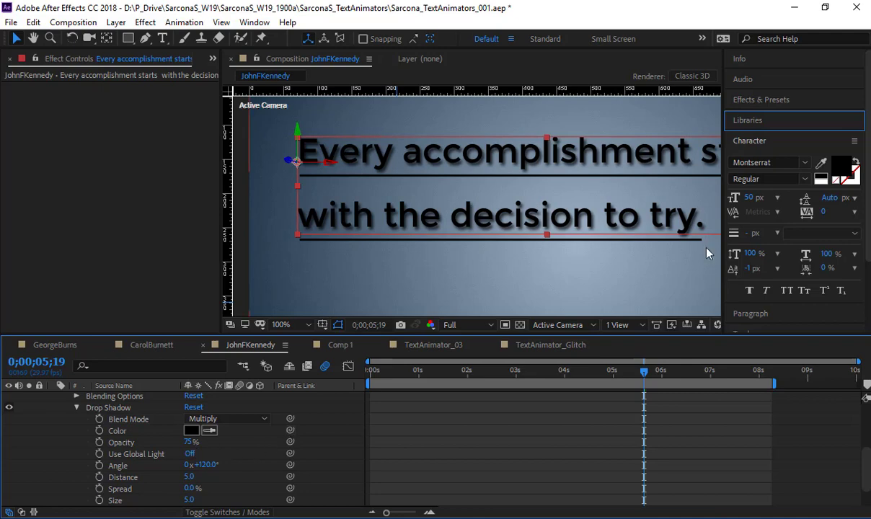
Change the quote text's fill color from black to a muted teal.
click(840, 168)
drag(170, 62, 181, 35)
click(211, 85)
click(230, 93)
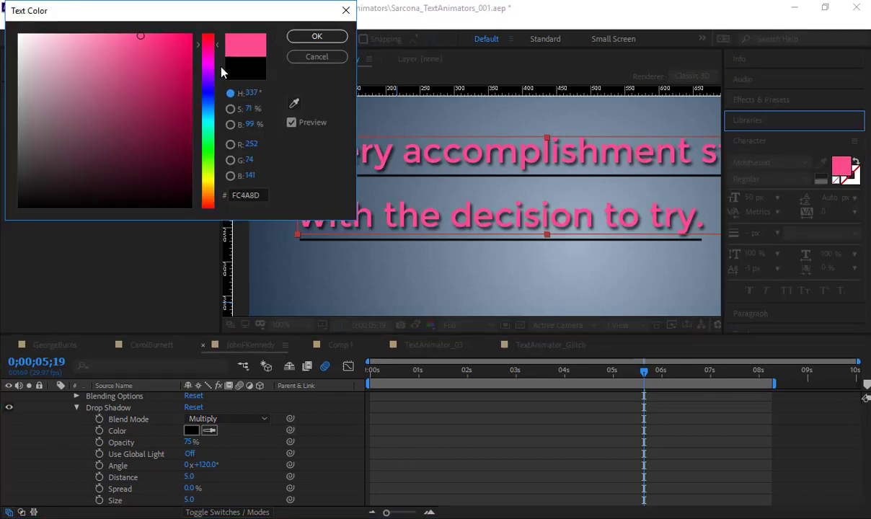
drag(208, 68, 210, 122)
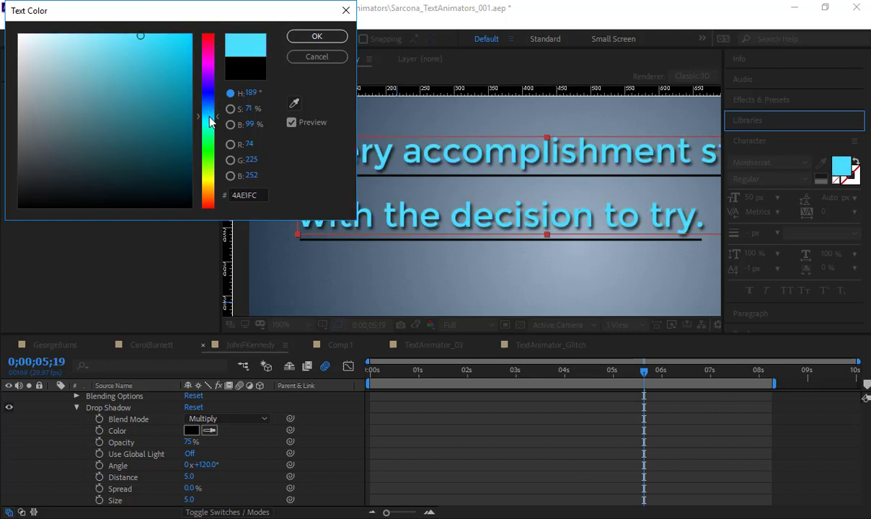
click(230, 108)
mouse_move(208, 88)
mouse_down()
mouse_move(210, 111)
mouse_move(220, 81)
mouse_up()
click(231, 125)
click(318, 36)
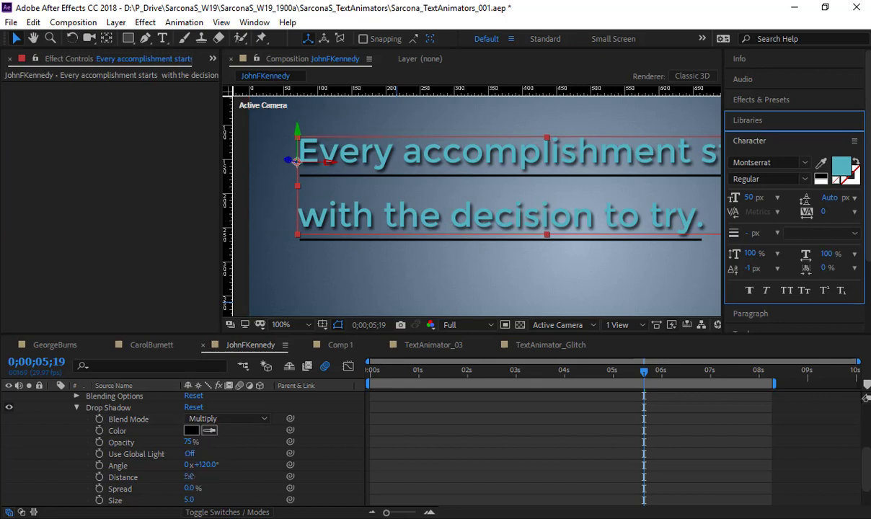
Set the quote layer's Drop Shadow Distance to 2.0 and Size to 7.0, and collapse the layer's properties.
drag(189, 477, 186, 476)
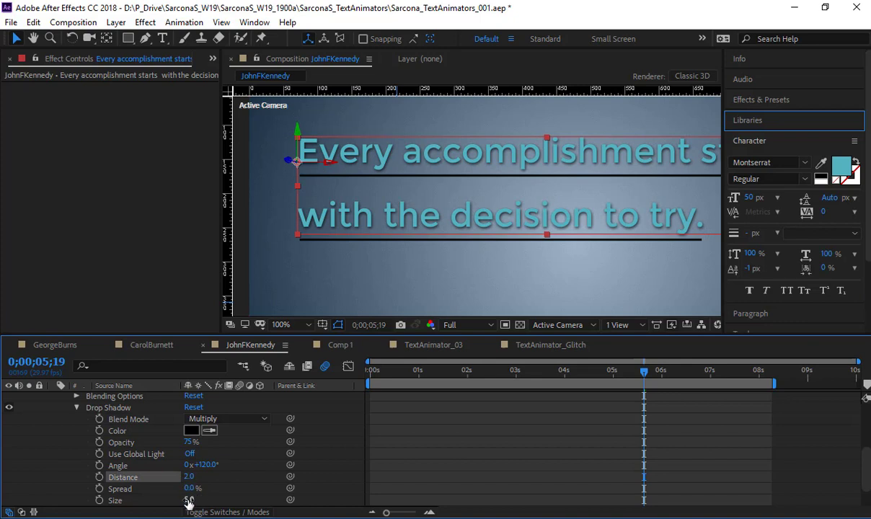
drag(188, 500, 211, 506)
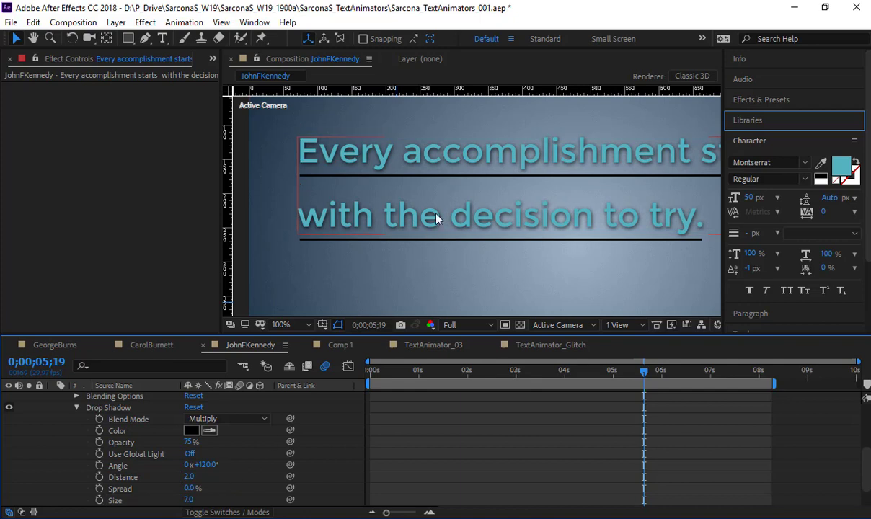
scroll(410, 201, down, 2)
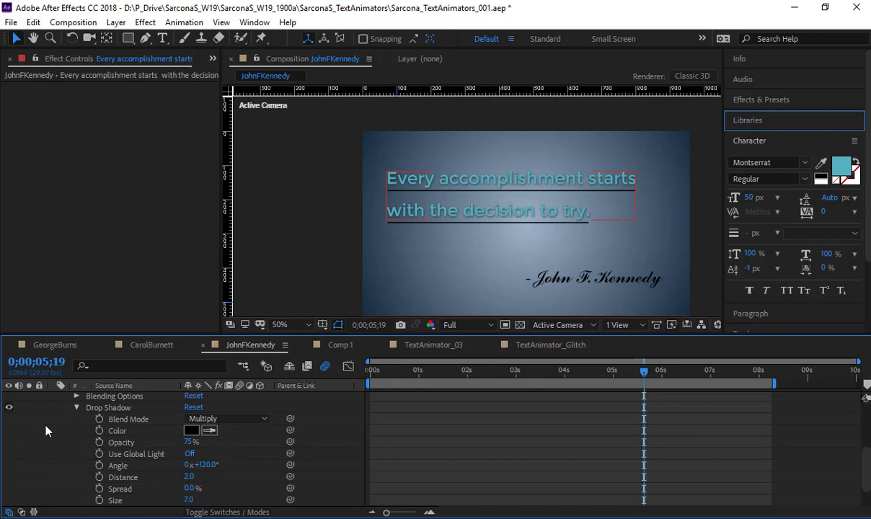
click(76, 408)
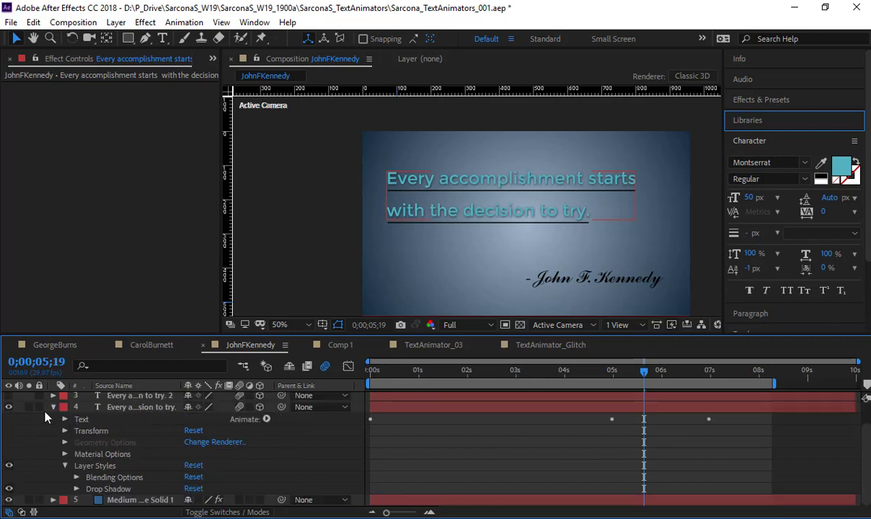
click(52, 407)
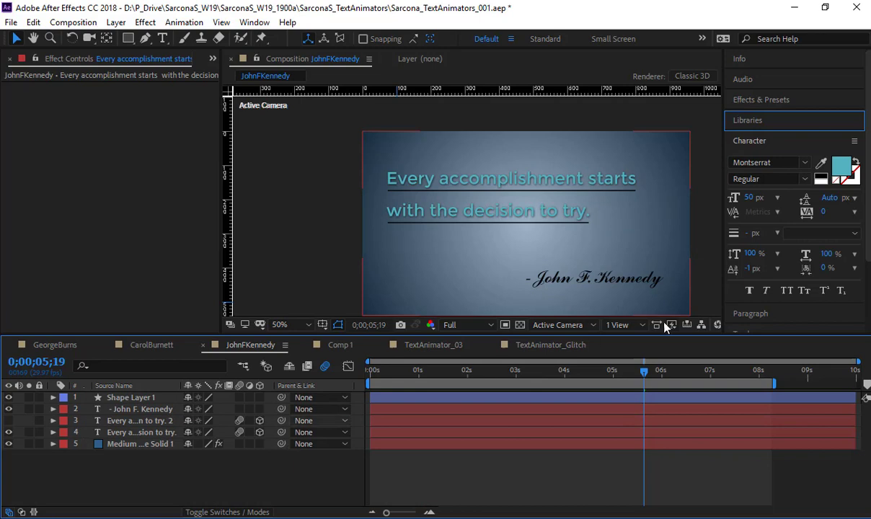
Recolor the underline stroke on Shape Layer 1 by sampling the teal of the quote text.
click(148, 397)
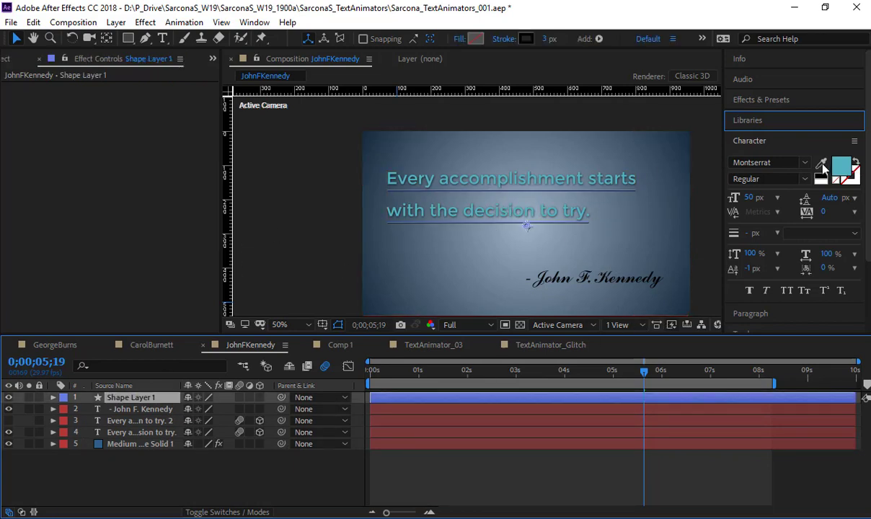
click(821, 162)
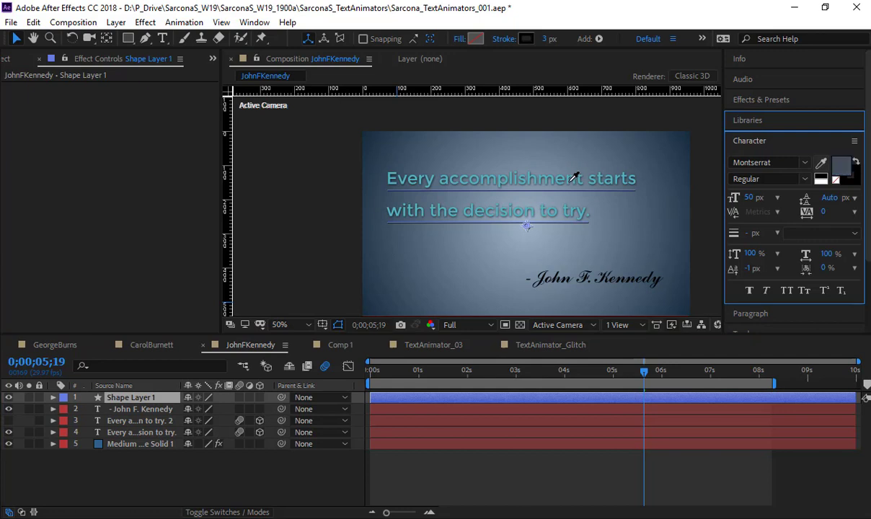
key(Escape)
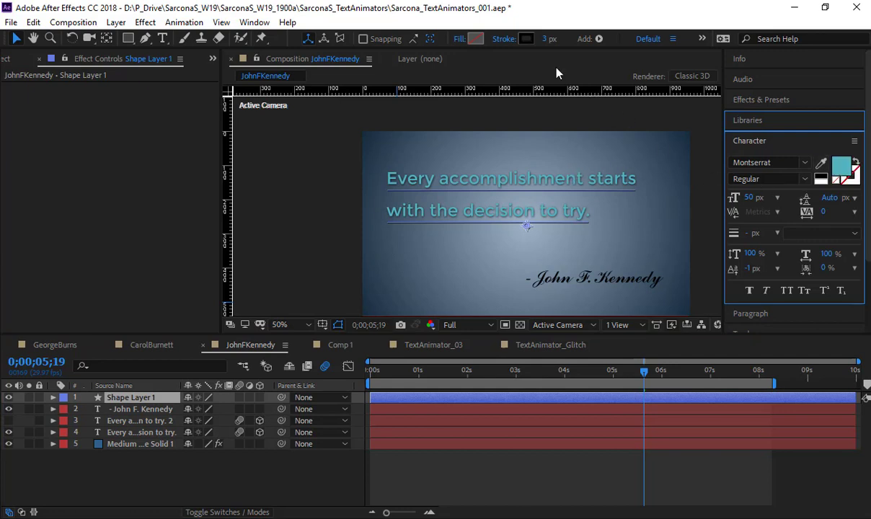
click(526, 40)
click(294, 106)
click(413, 175)
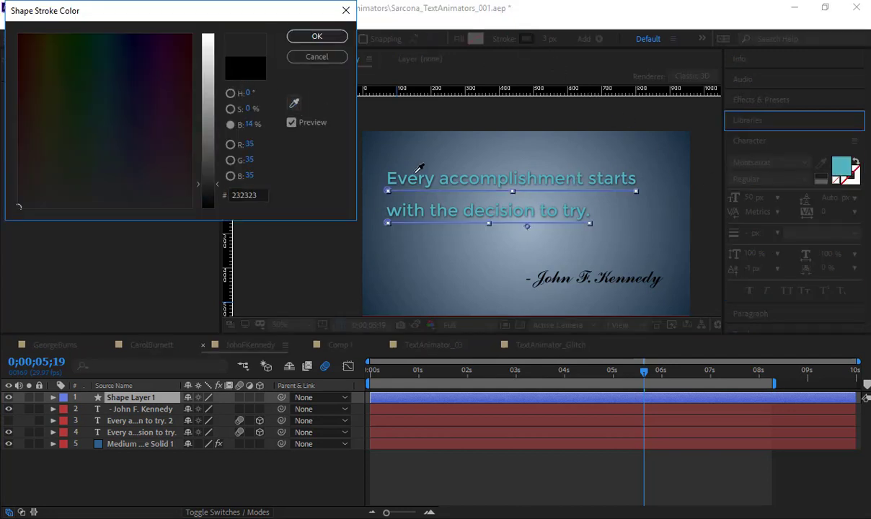
click(330, 36)
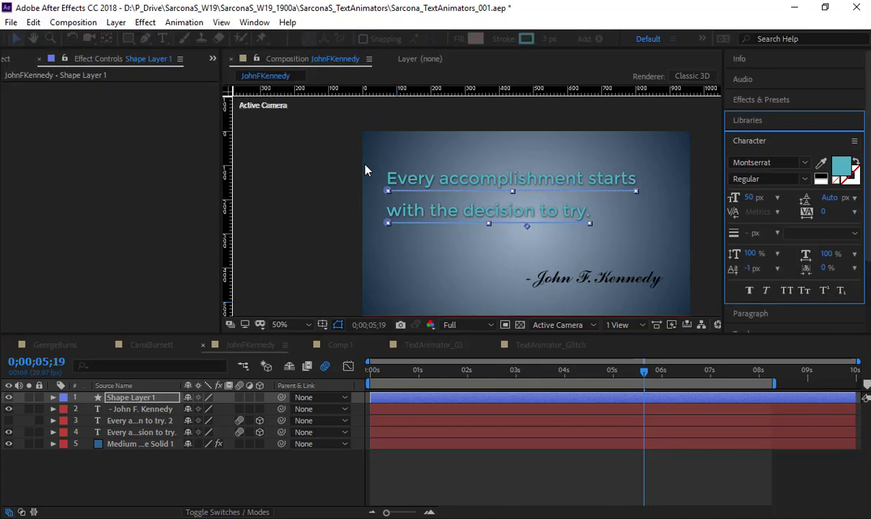
click(364, 167)
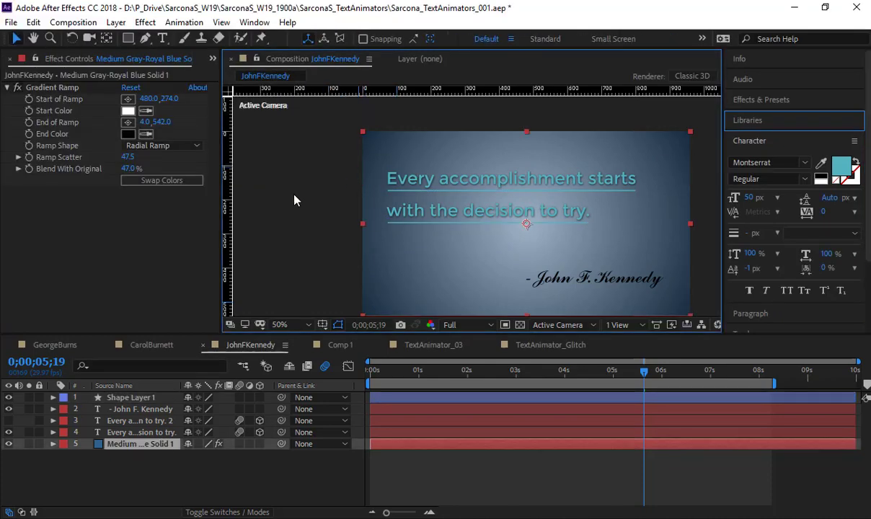
Copy the visible quote layer's Layer Styles to Shape Layer 1 and the John F. Kennedy text layer.
click(133, 420)
click(126, 433)
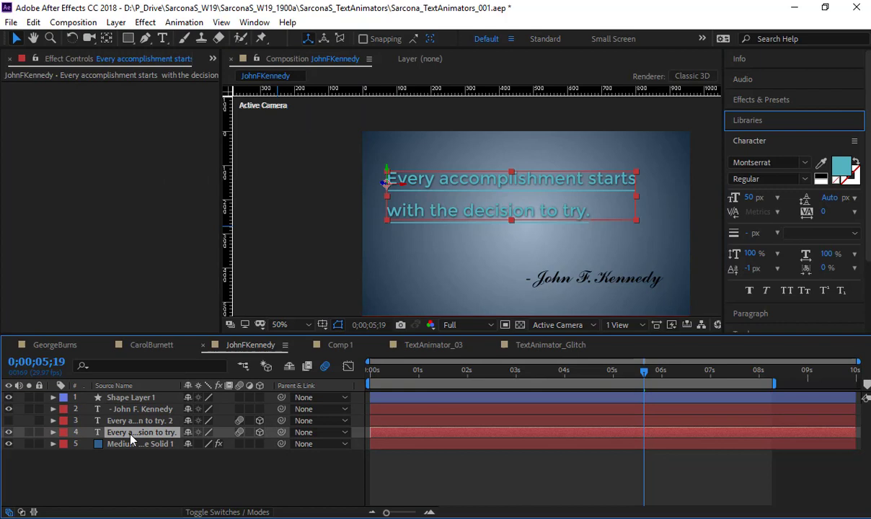
click(53, 432)
click(87, 477)
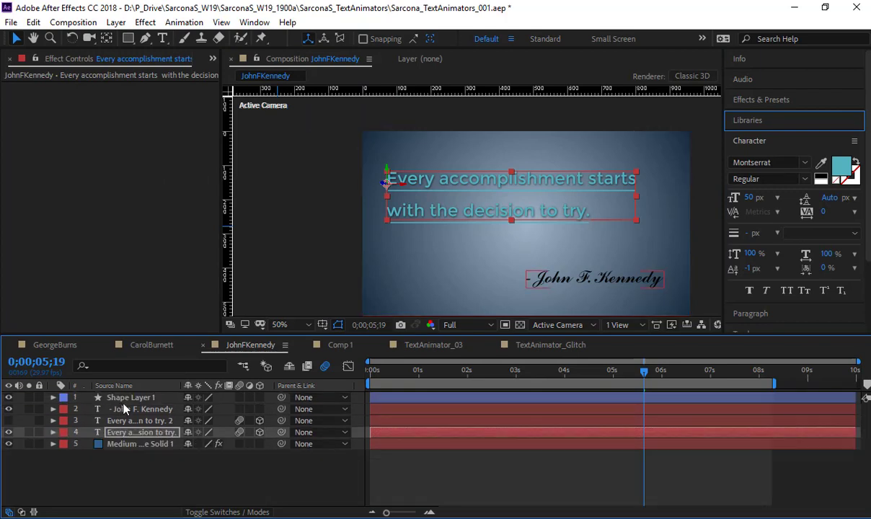
click(126, 397)
click(288, 469)
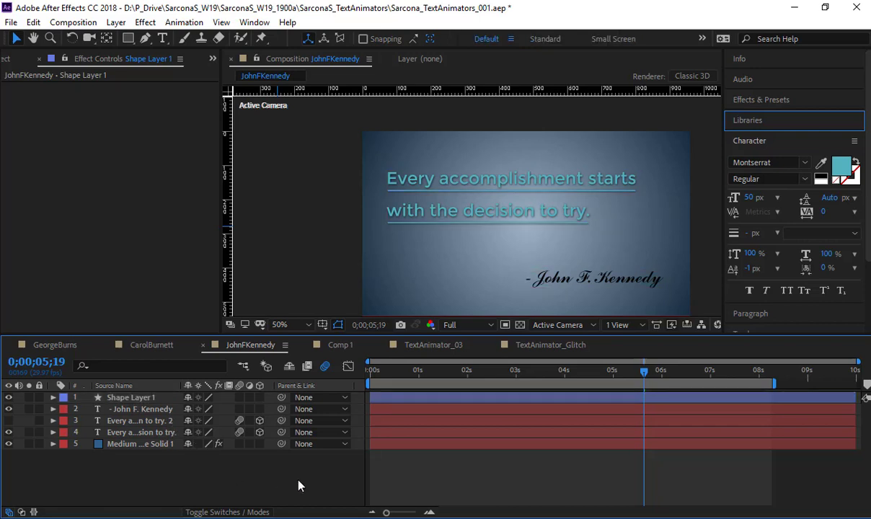
click(128, 409)
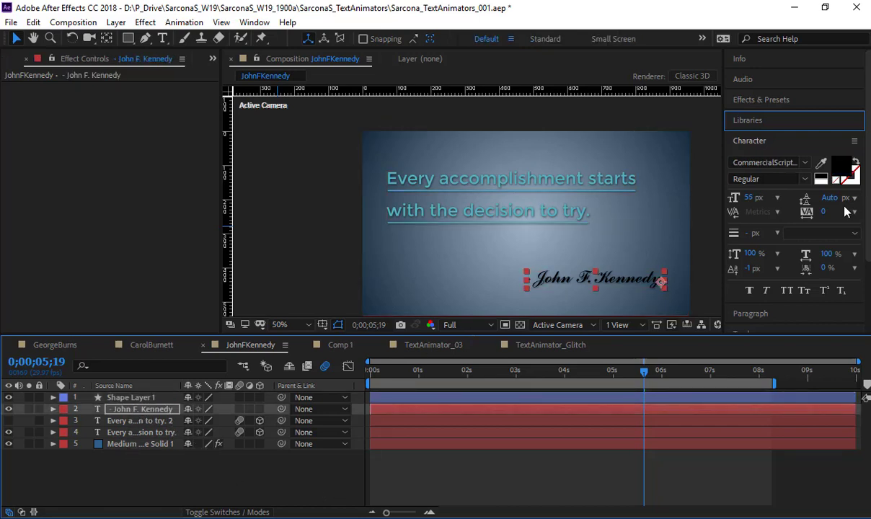
Sample the quote's teal for the John F. Kennedy text and set its font size to 68 px.
click(821, 165)
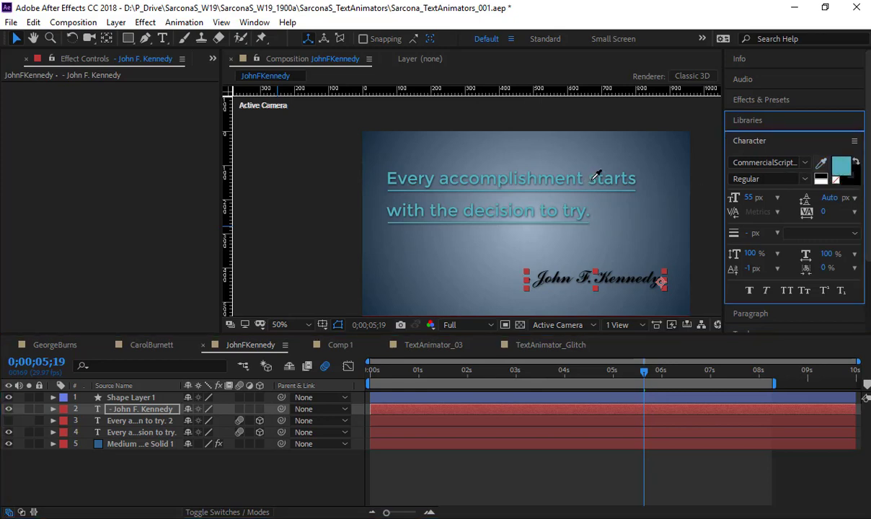
click(584, 198)
click(546, 494)
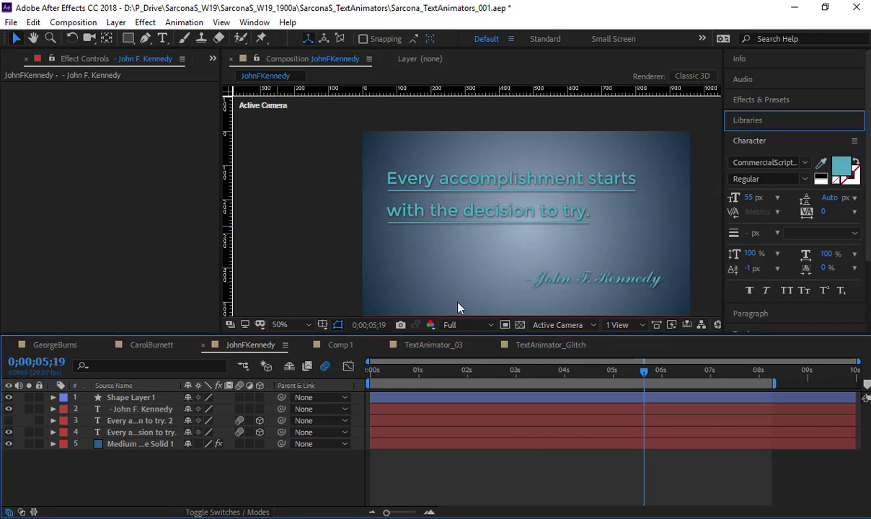
click(563, 279)
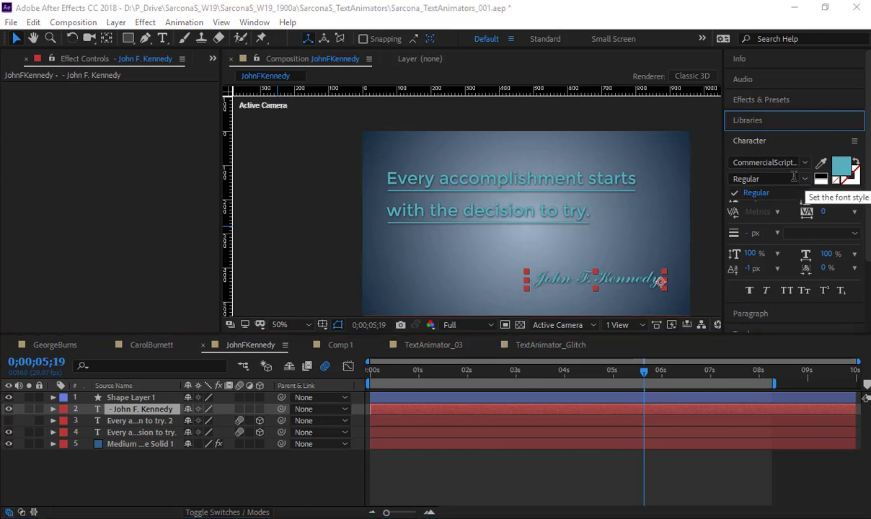
drag(752, 197, 762, 198)
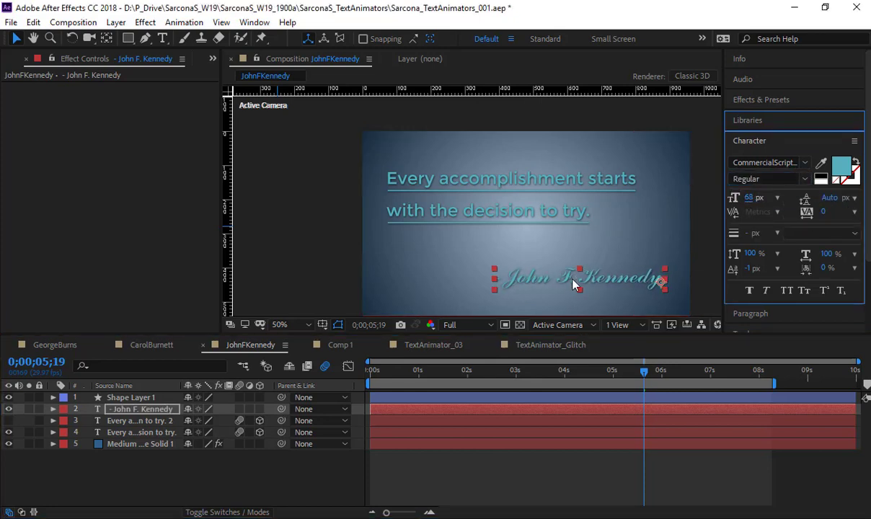
scroll(569, 287, up, 1)
drag(586, 279, 428, 120)
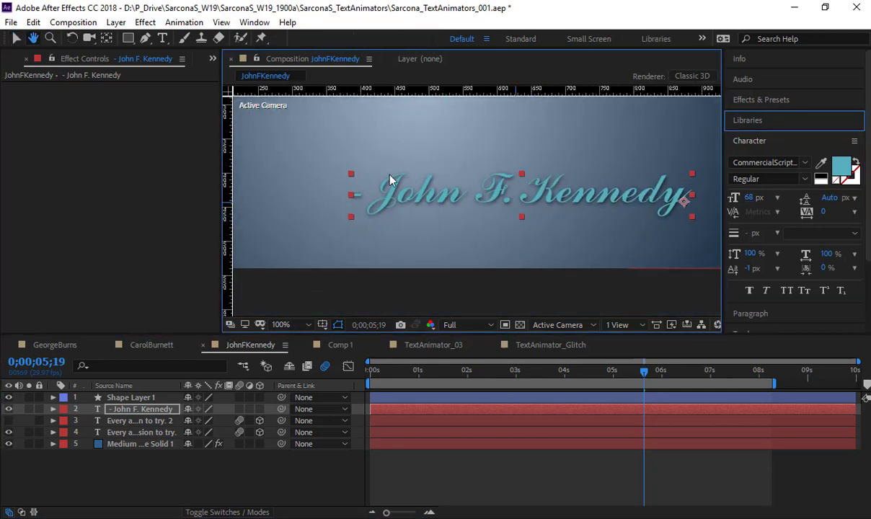
key(comma)
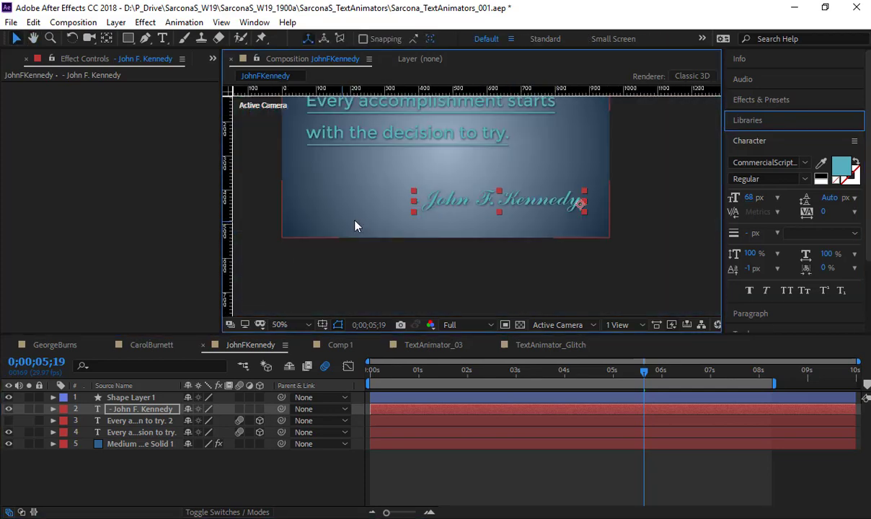
drag(426, 209, 471, 262)
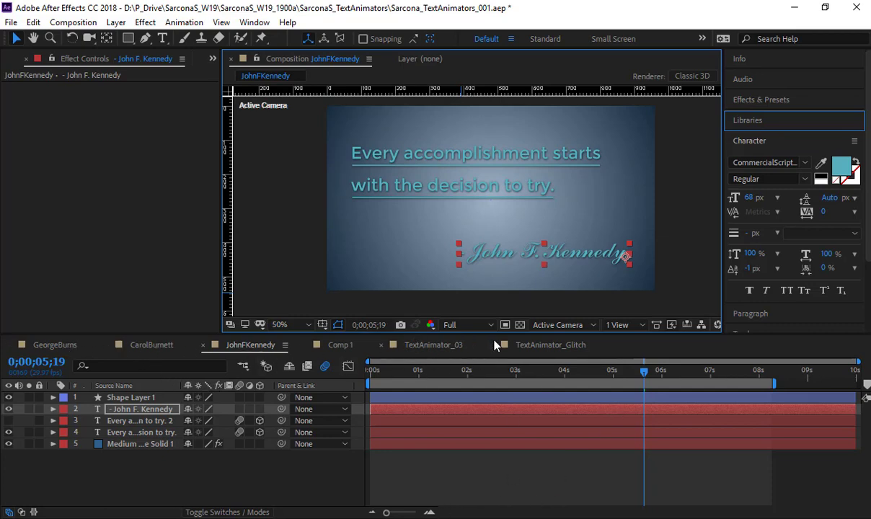
In the TextAnimator_03 composition, hide Black Solid 3 and the Multiply solid on layer 5 to isolate the text's long shadow.
click(534, 345)
click(441, 345)
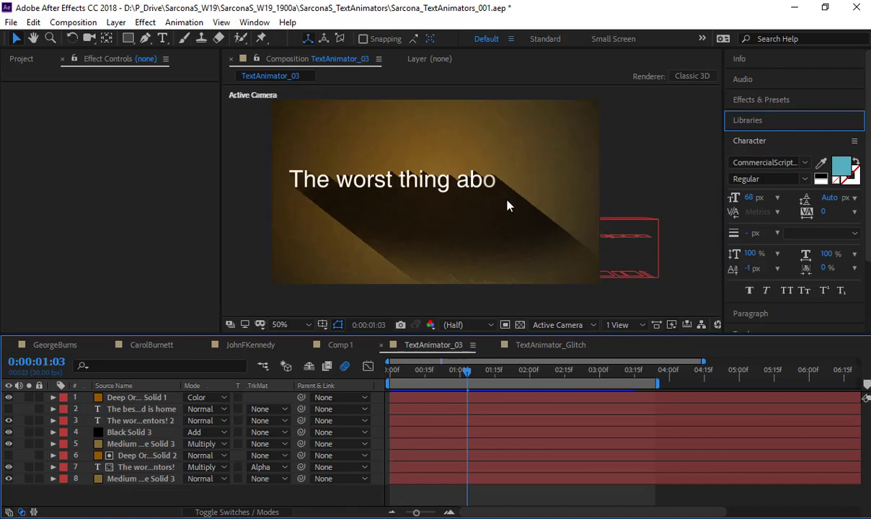
click(137, 422)
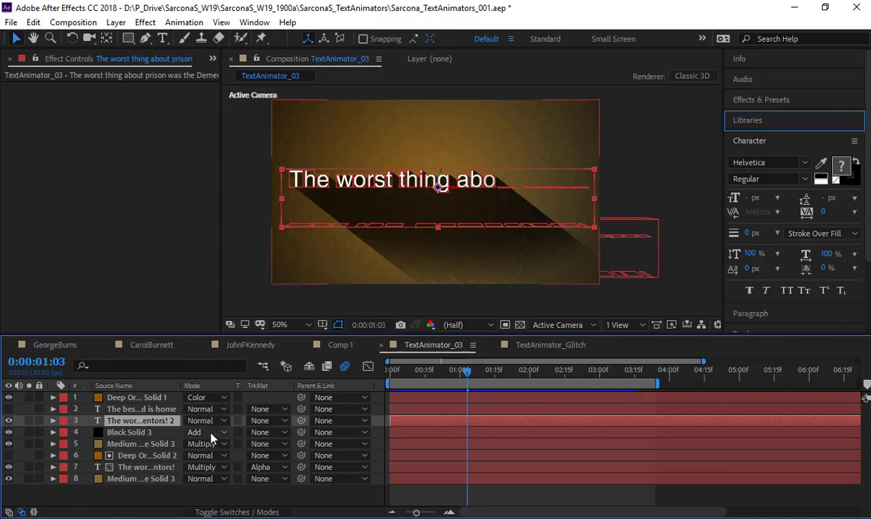
click(8, 433)
click(9, 445)
click(8, 468)
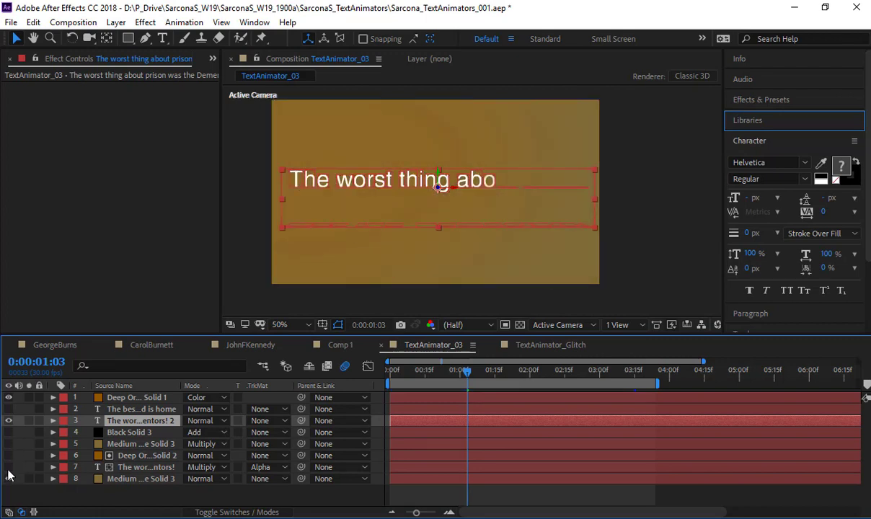
click(9, 469)
Copy the Directional Blur, Set Matte, Invert and Curves effects from the shadow text on layer 7.
click(144, 467)
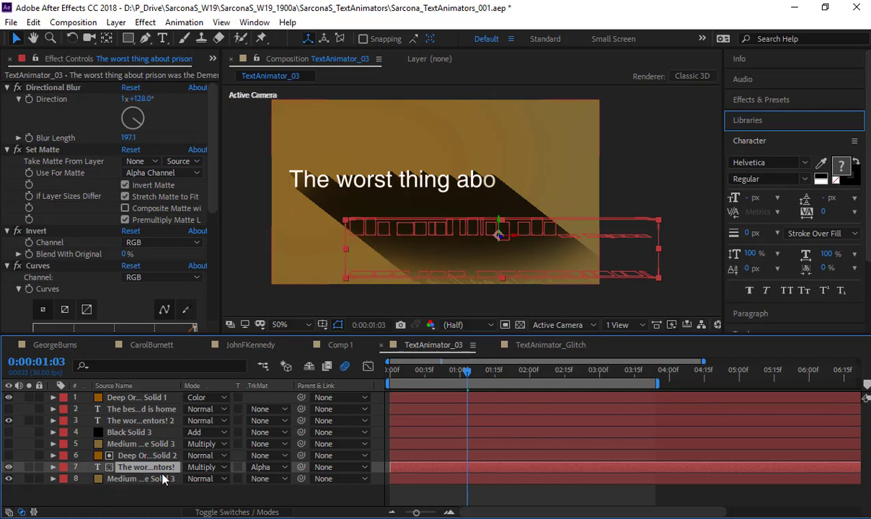
click(6, 149)
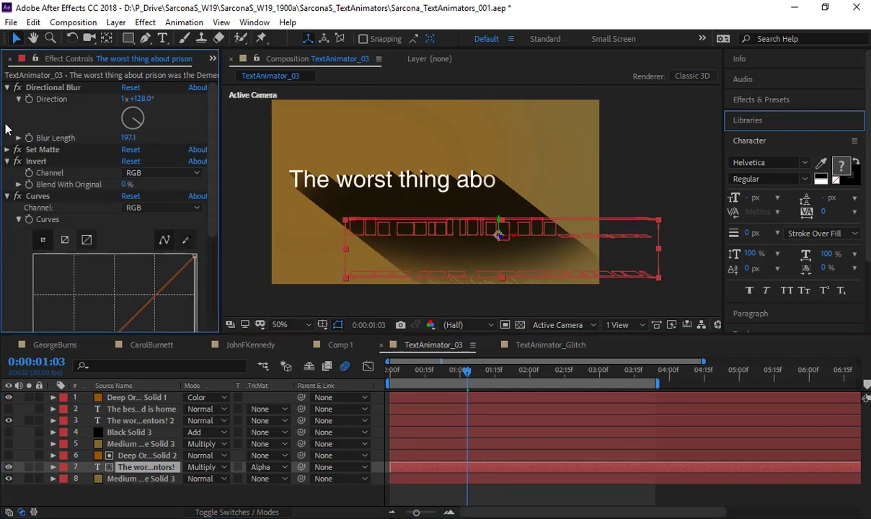
click(8, 87)
click(7, 111)
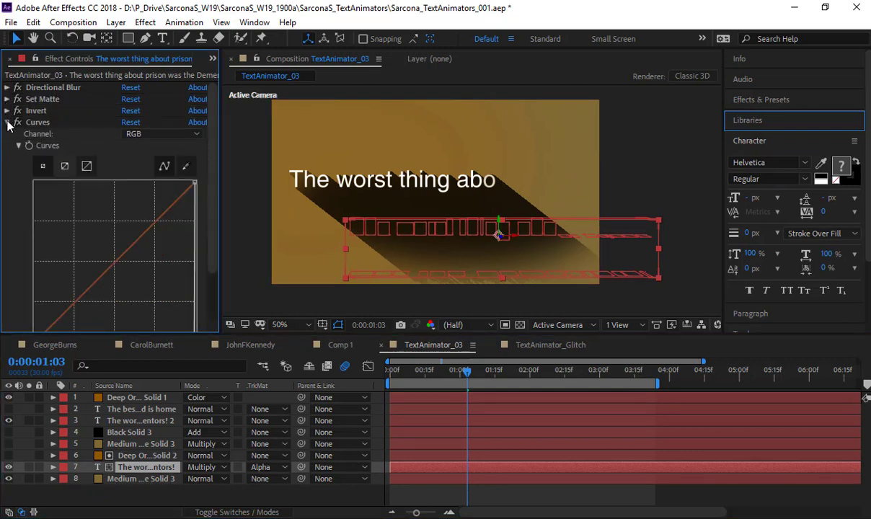
click(7, 122)
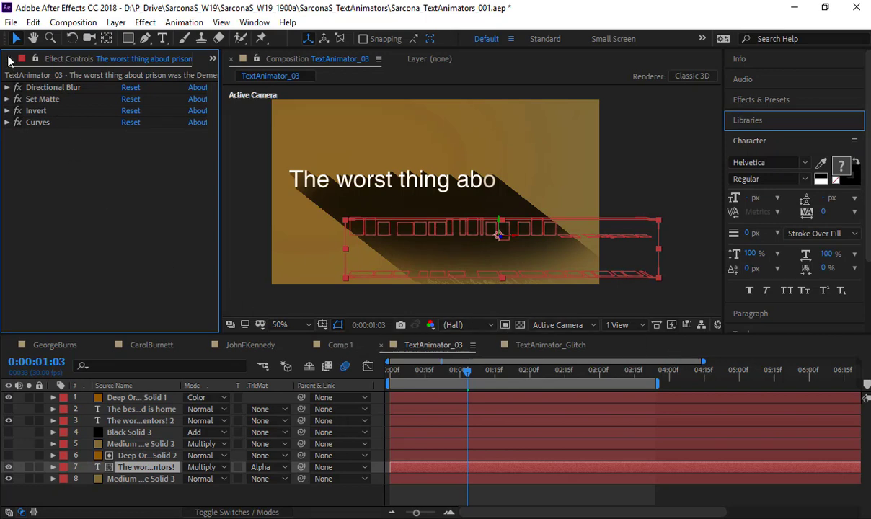
click(45, 86)
shift+click(45, 124)
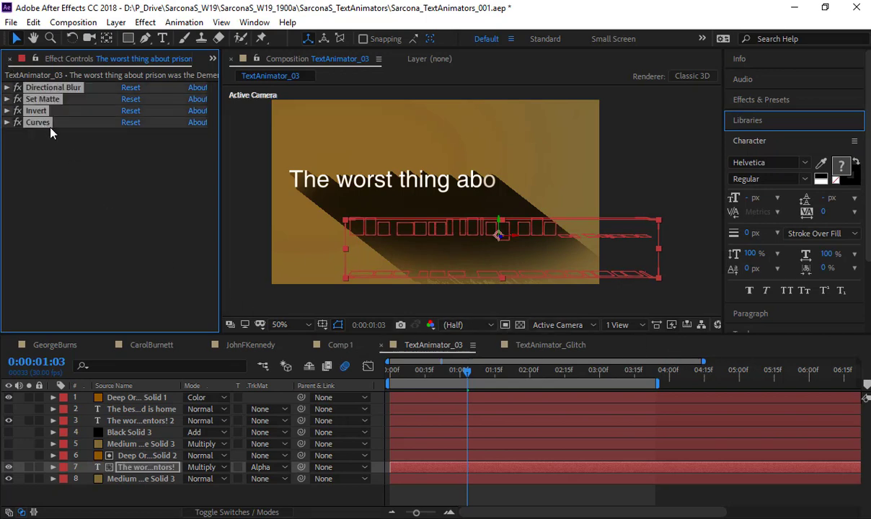
Duplicate the John F. Kennedy text layer in the JohnFKennedy composition and select the lower copy.
click(254, 345)
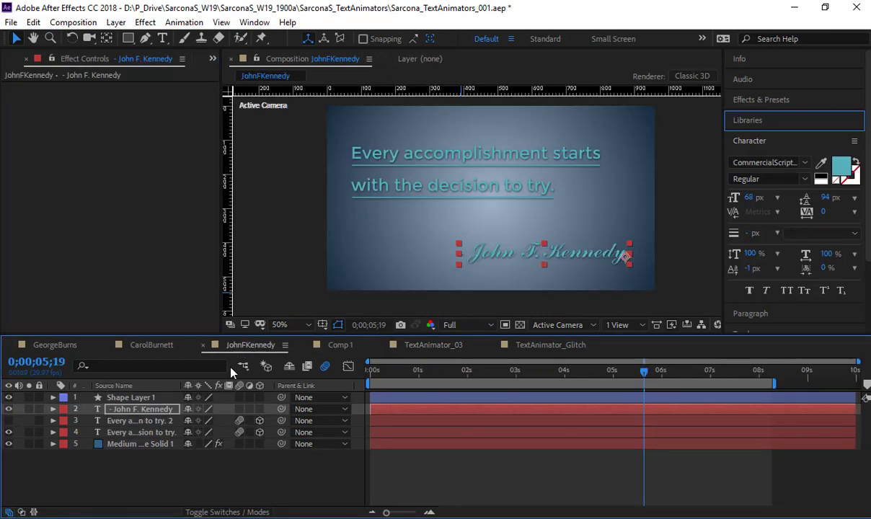
key(ctrl+d)
click(127, 424)
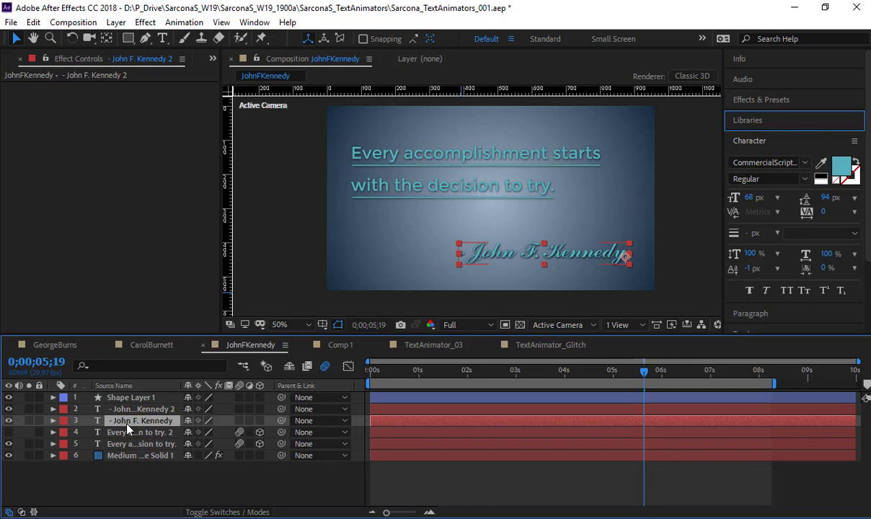
Paste the copied effects onto the lower John F. Kennedy text layer and turn all four off.
key(ctrl+v)
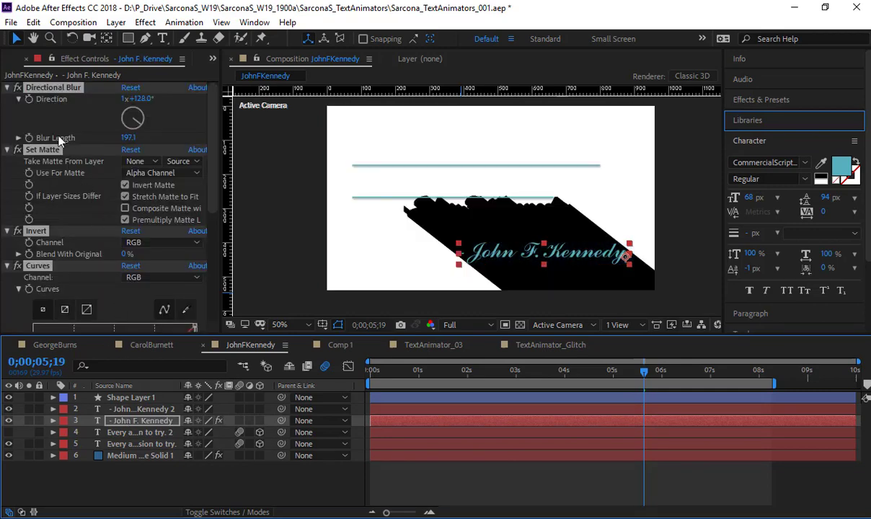
click(9, 87)
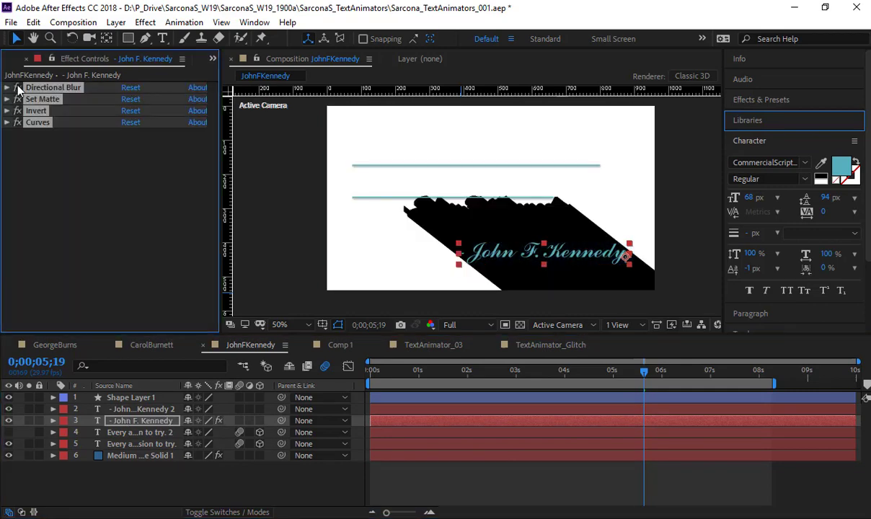
click(48, 139)
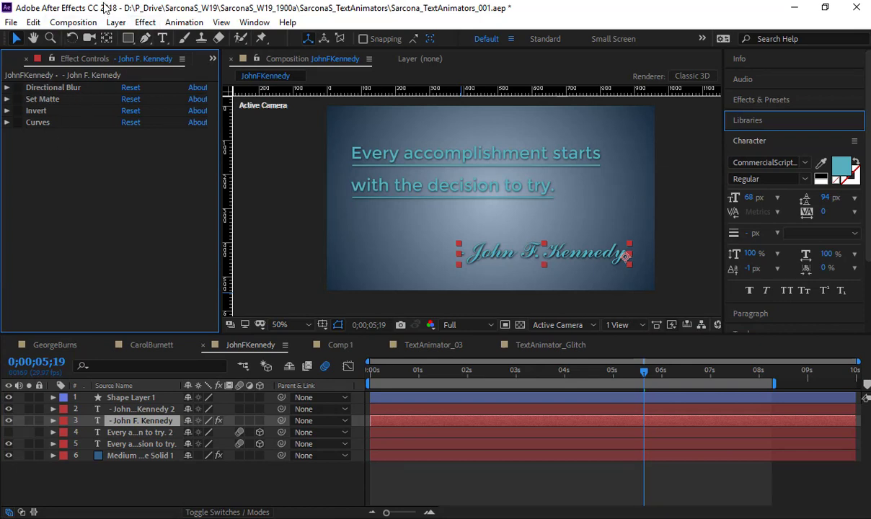
Delete the four pasted effects from the lower John F. Kennedy copy and remove that layer.
click(48, 86)
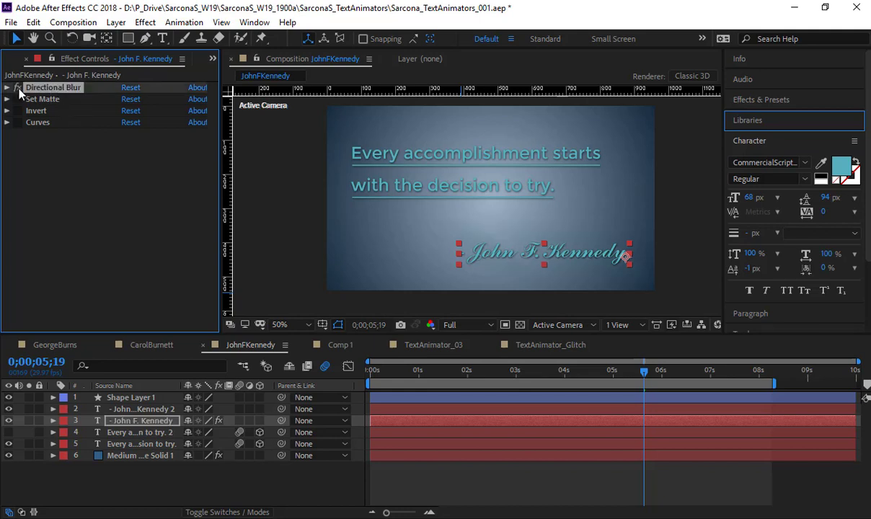
shift+click(36, 122)
key(Delete)
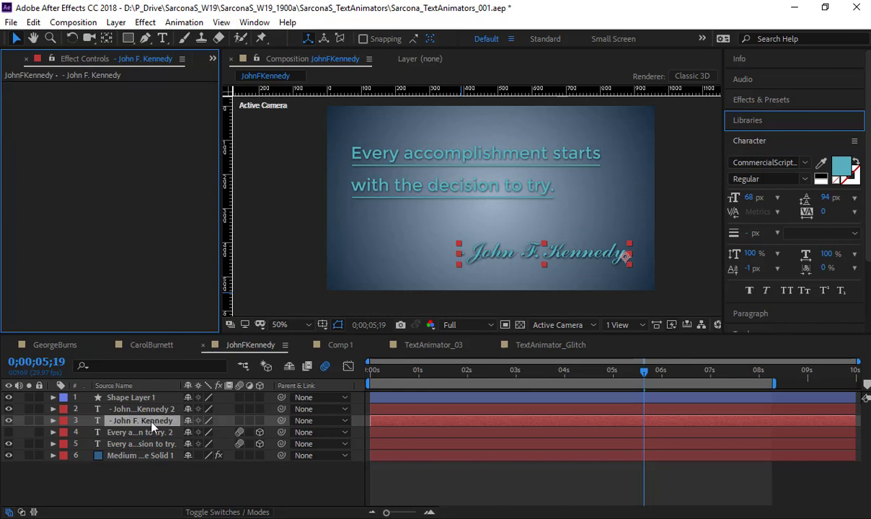
click(151, 427)
key(Delete)
Duplicate the visible "Every accomplishment" quote layer and paste the Directional Blur, Set Matte, Invert and Curves effects onto its lower copy.
click(144, 435)
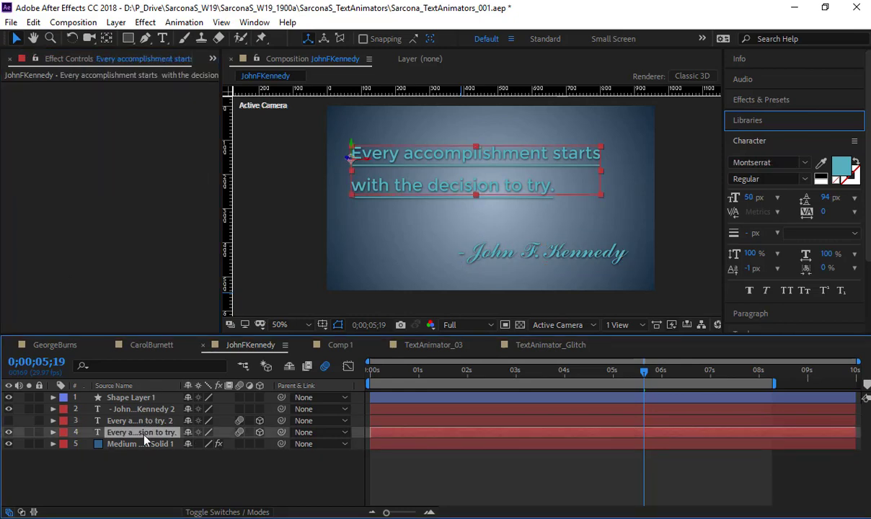
key(ctrl+d)
click(144, 443)
key(ctrl+v)
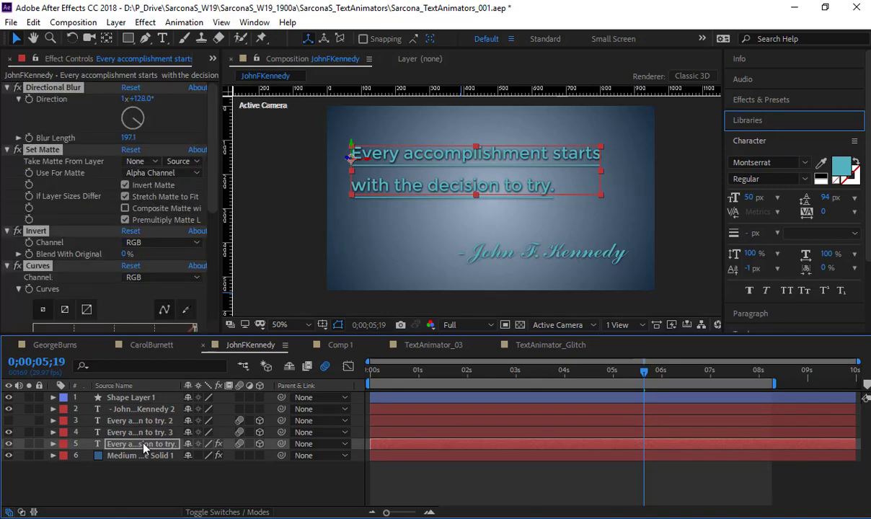
Isolate the Directional Blur on the lower quote copy by disabling its other three effects and hiding the background solid and upper copy.
ctrl+click(7, 88)
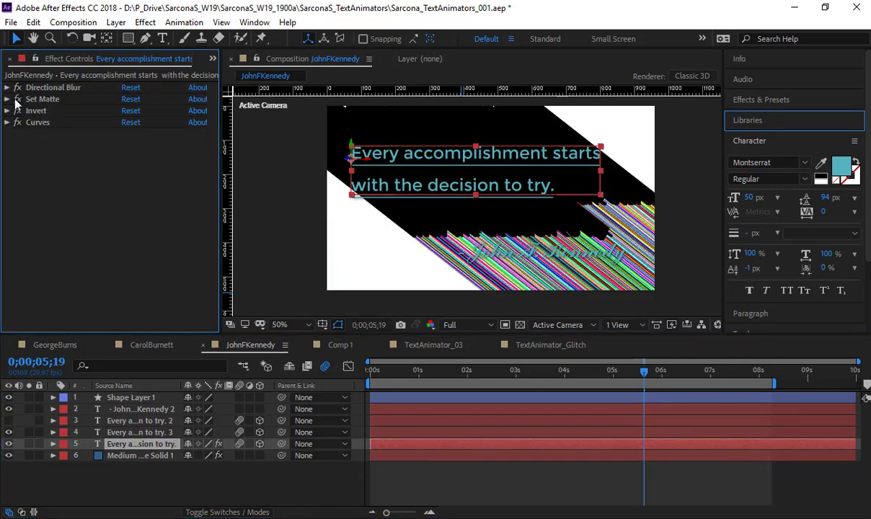
drag(17, 87, 17, 123)
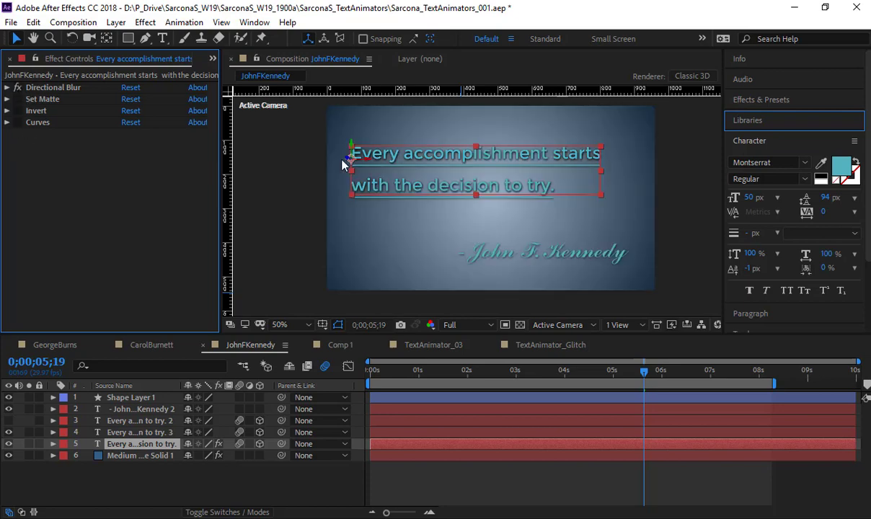
key(space)
drag(417, 166, 439, 178)
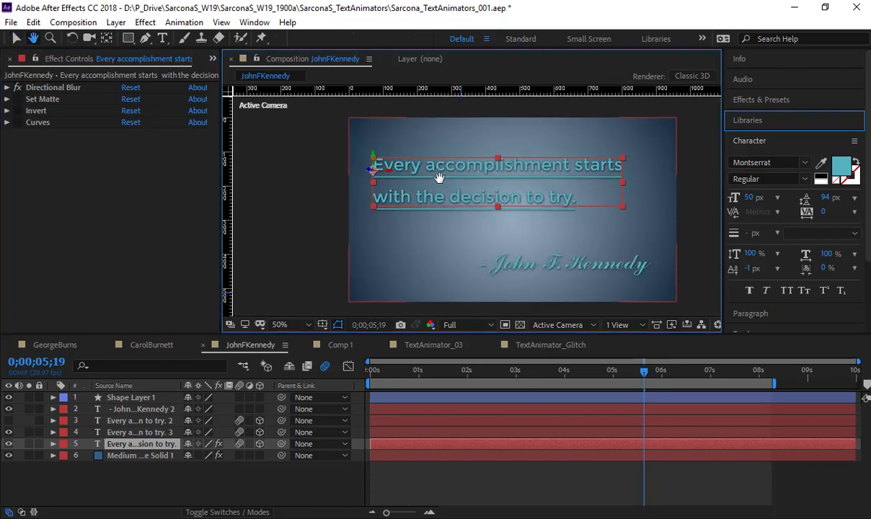
click(9, 455)
click(8, 432)
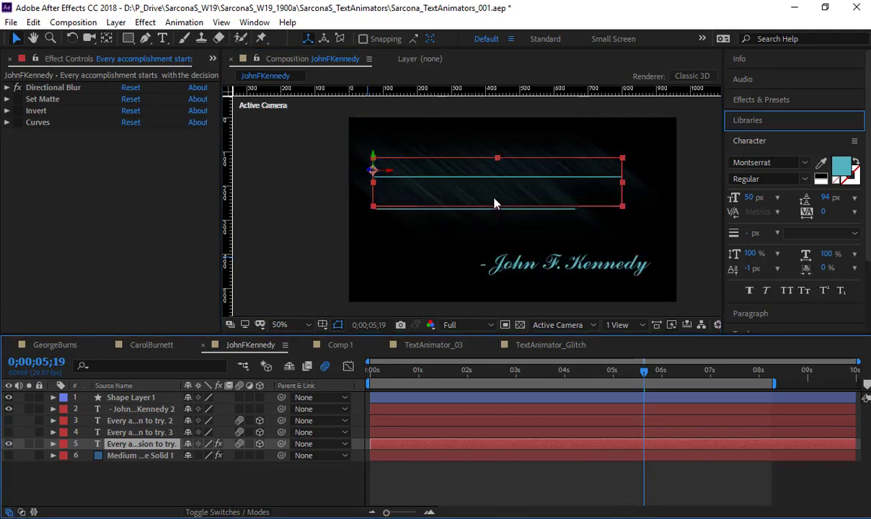
scroll(491, 200, up, 2)
drag(534, 202, 432, 206)
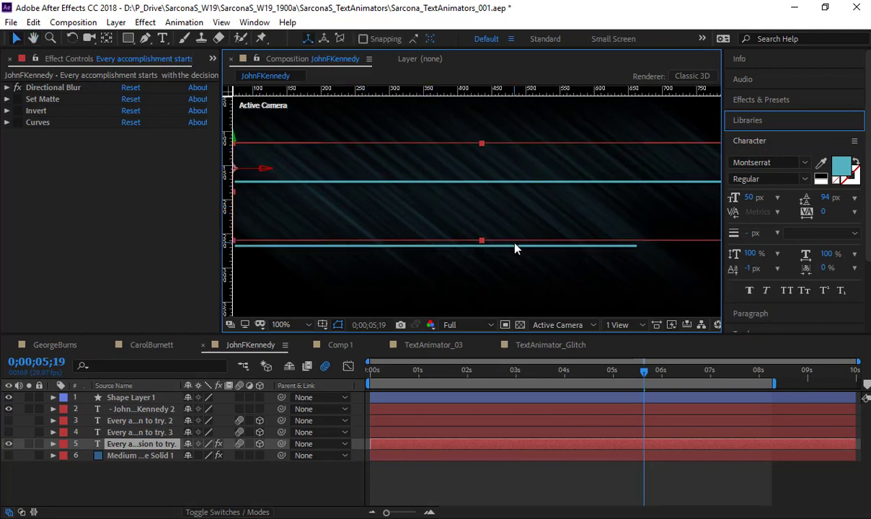
Expand the Directional Blur settings and locate that effect in the Blur & Sharpen category.
click(7, 87)
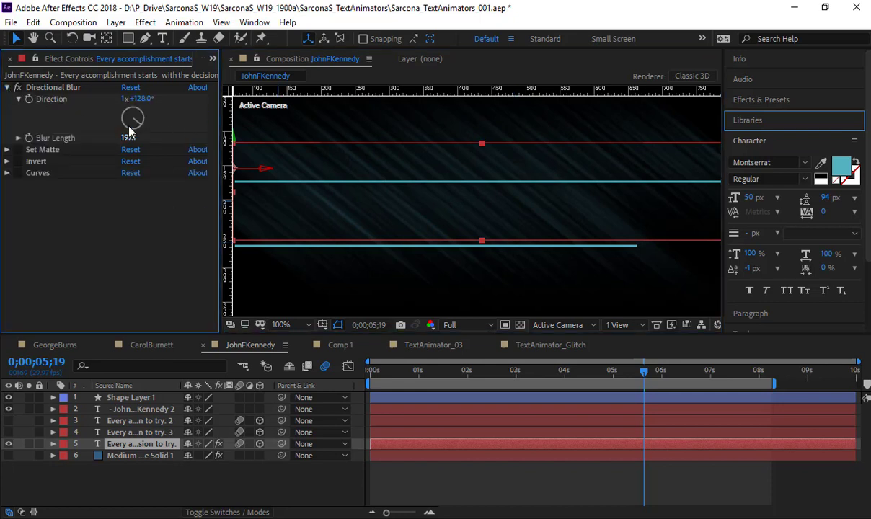
click(145, 22)
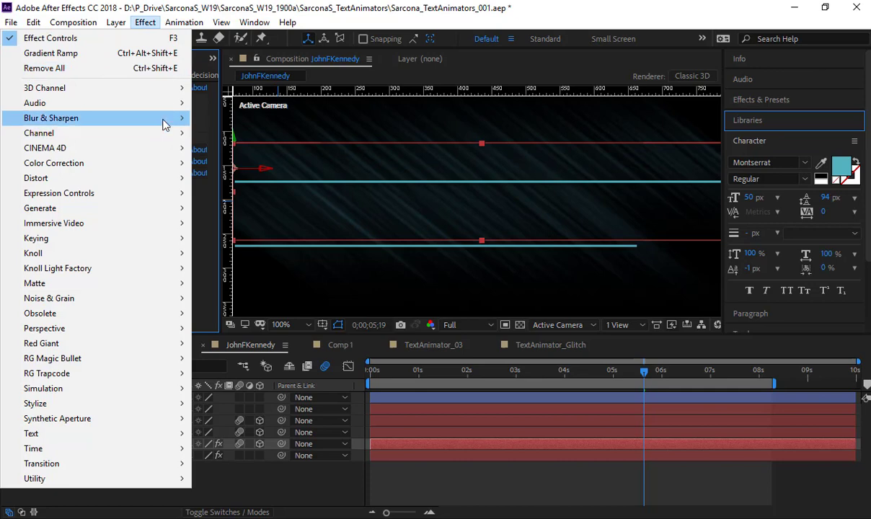
click(145, 22)
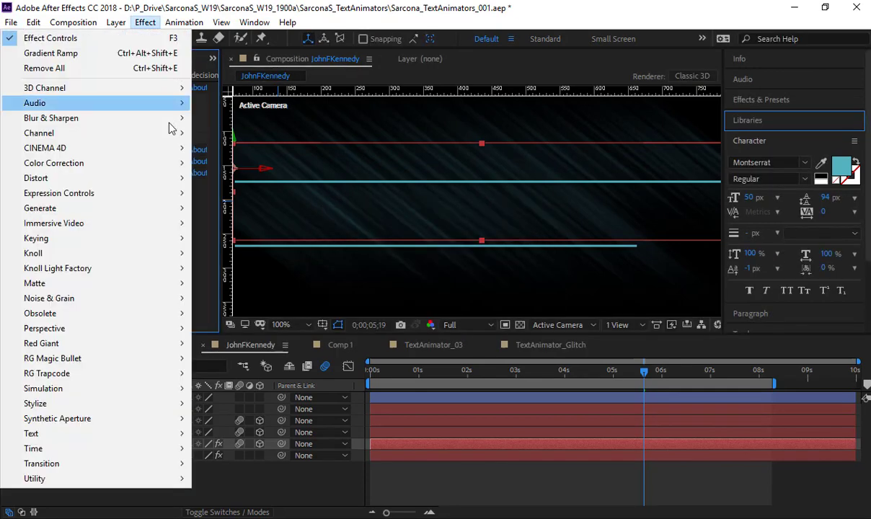
mouse_move(173, 118)
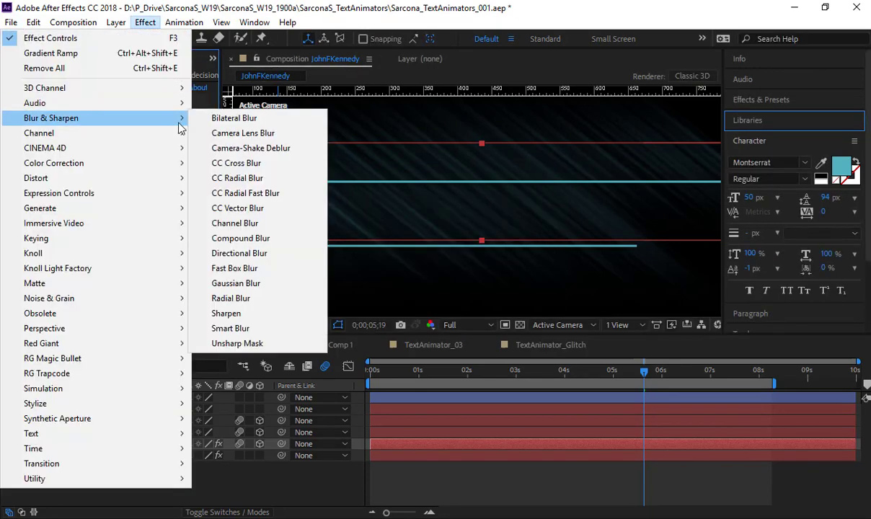
click(319, 253)
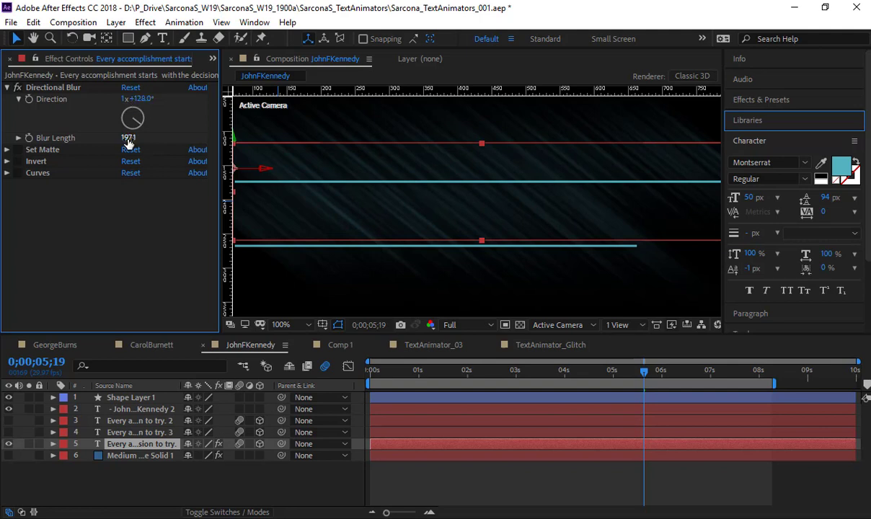
Try raising the Directional Blur's Blur Length to about 228 on the lower quote copy.
drag(129, 139, 362, 160)
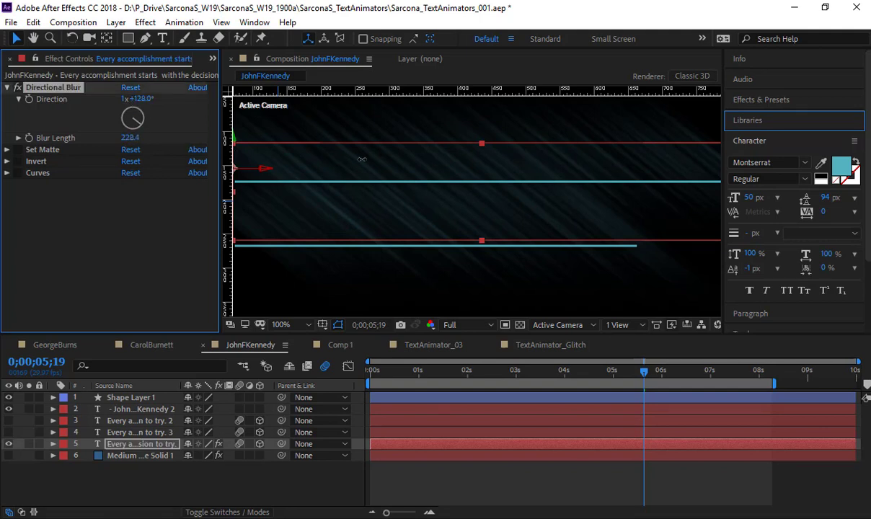
drag(142, 161, 72, 163)
click(6, 87)
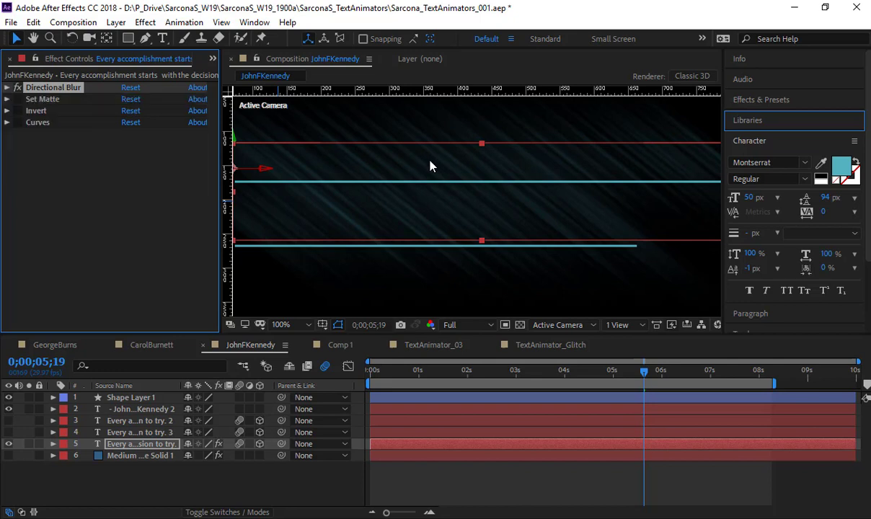
Turn on Set Matte for the lower quote copy and locate the effect in the Channel category.
click(32, 100)
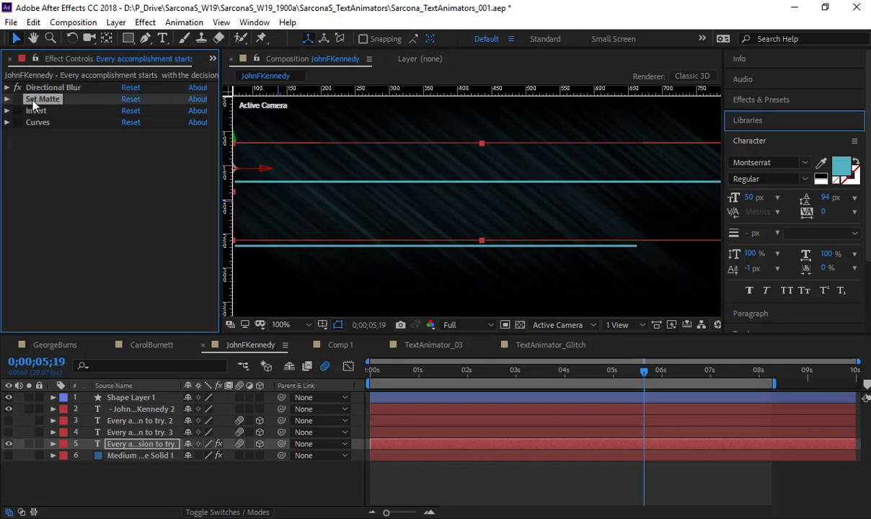
key(comma)
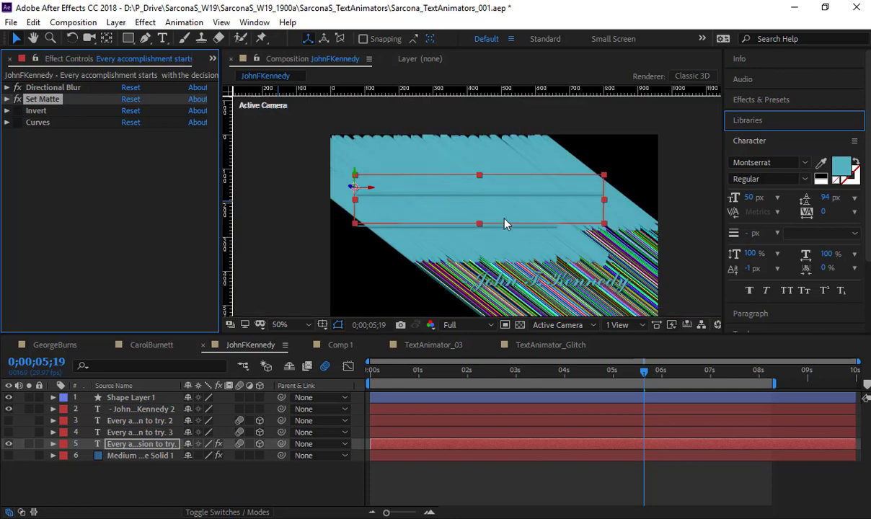
click(144, 22)
mouse_move(172, 133)
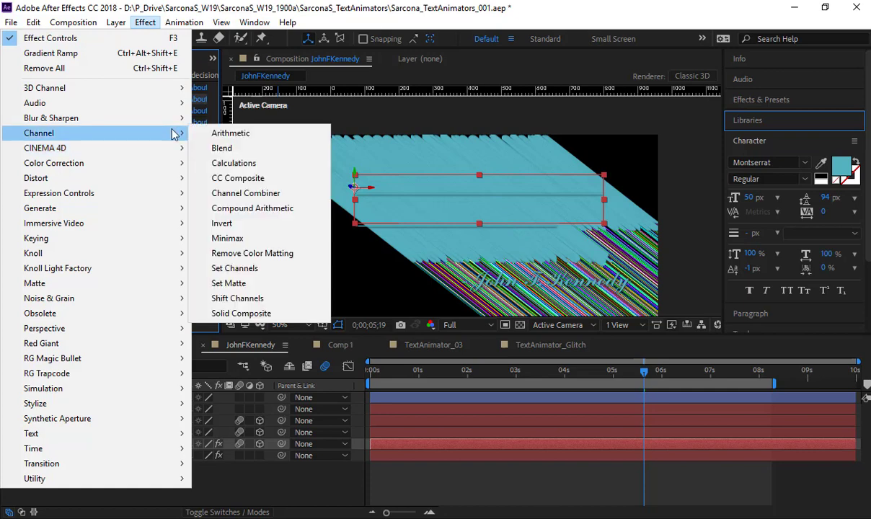
click(258, 283)
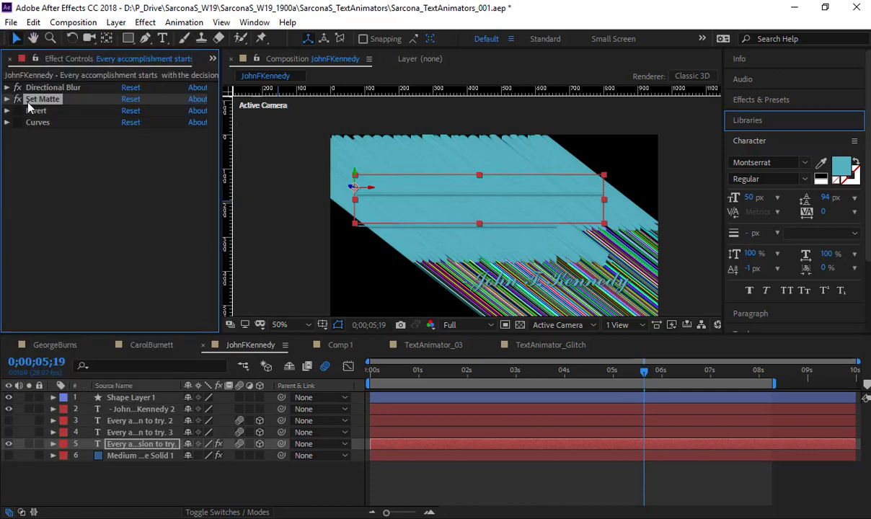
Expand Set Matte and review its matte source layer and channel settings.
click(7, 98)
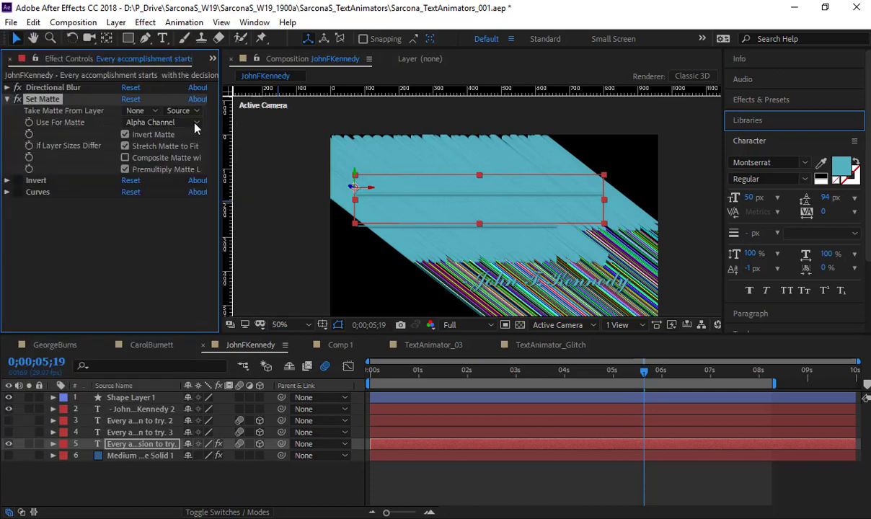
click(153, 111)
click(157, 122)
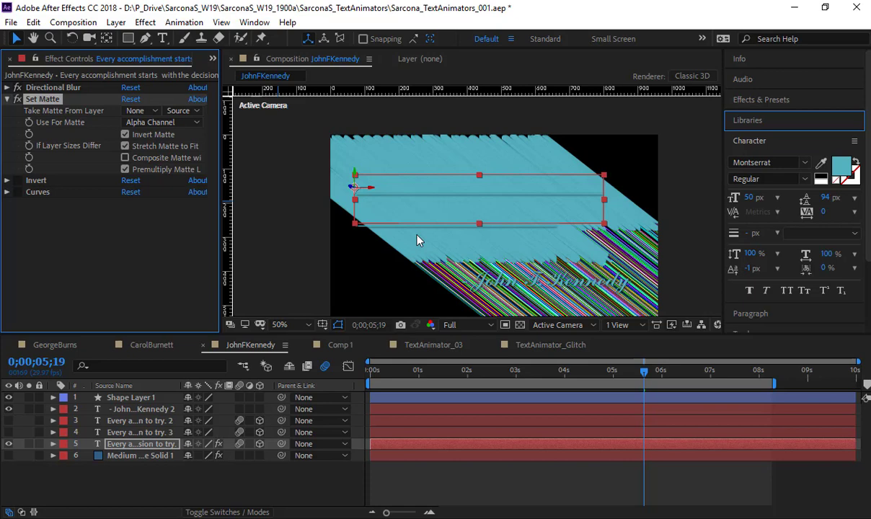
Turn on Invert for the lower quote copy, locate it in the Channel category and expand its settings.
click(18, 181)
click(145, 22)
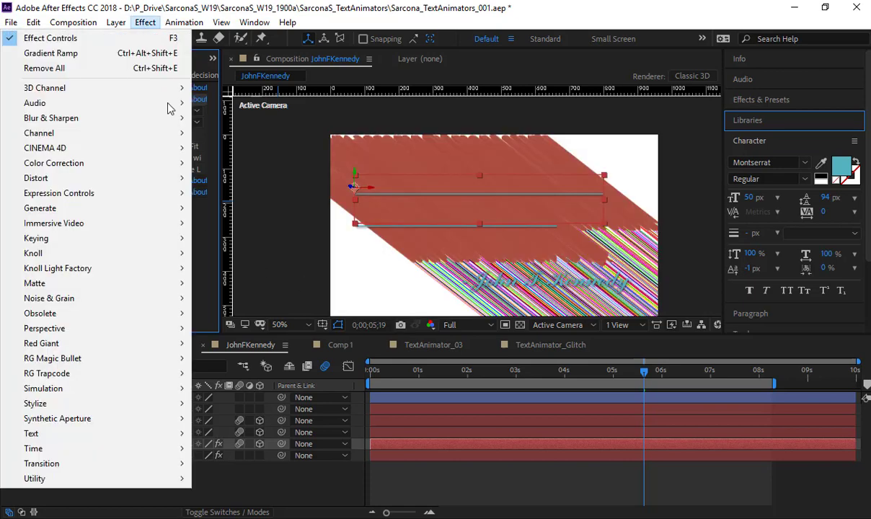
mouse_move(161, 169)
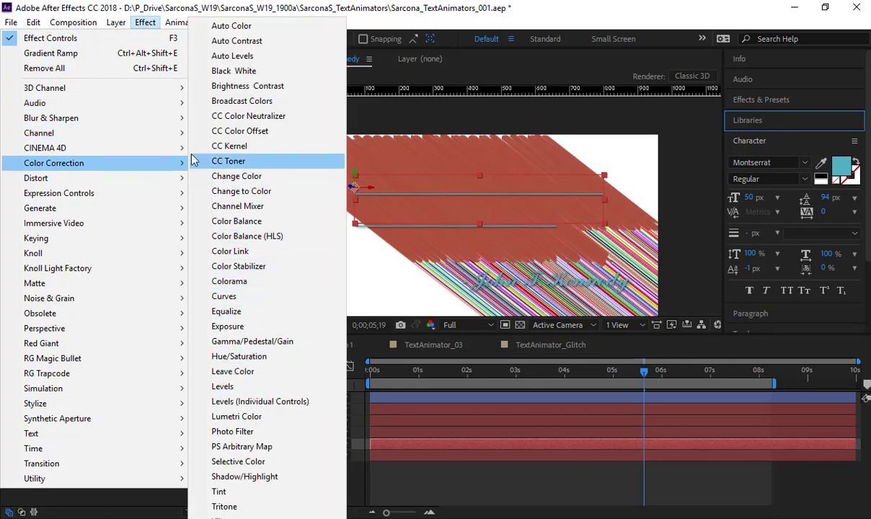
mouse_move(144, 132)
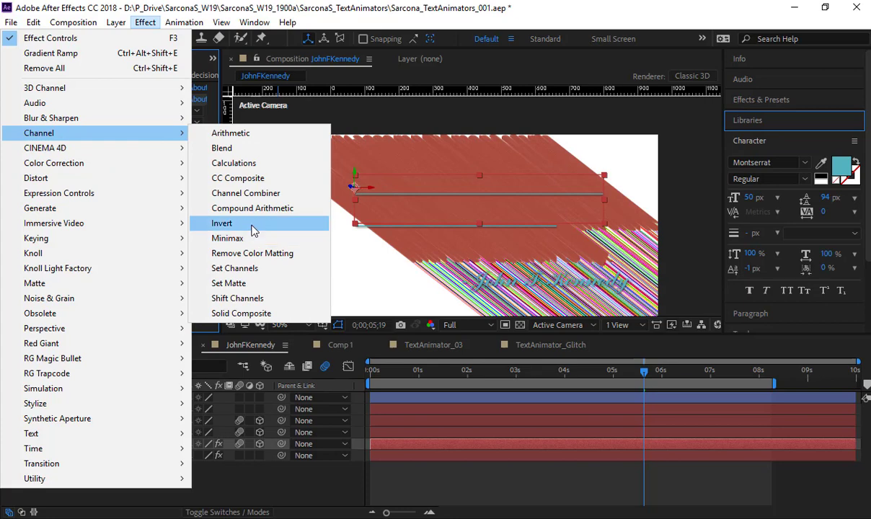
click(253, 230)
click(8, 181)
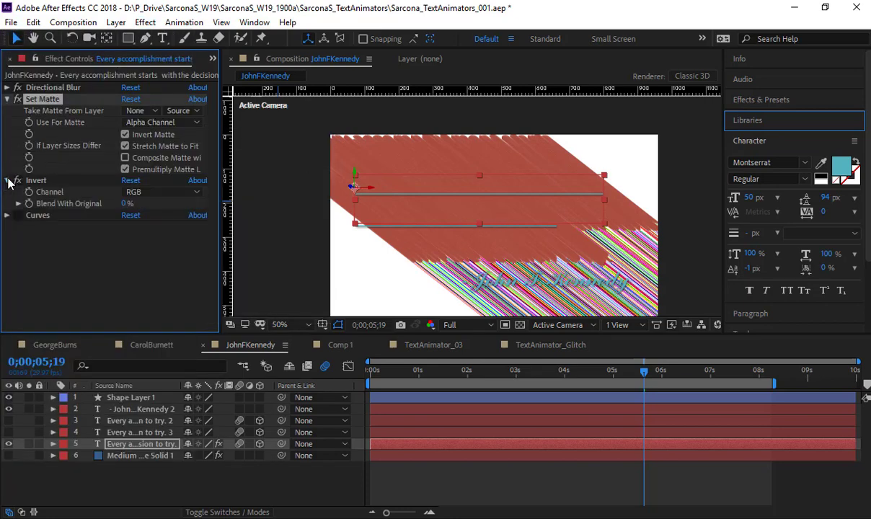
Turn on Curves for the lower quote copy and expand its RGB curve graph.
click(19, 216)
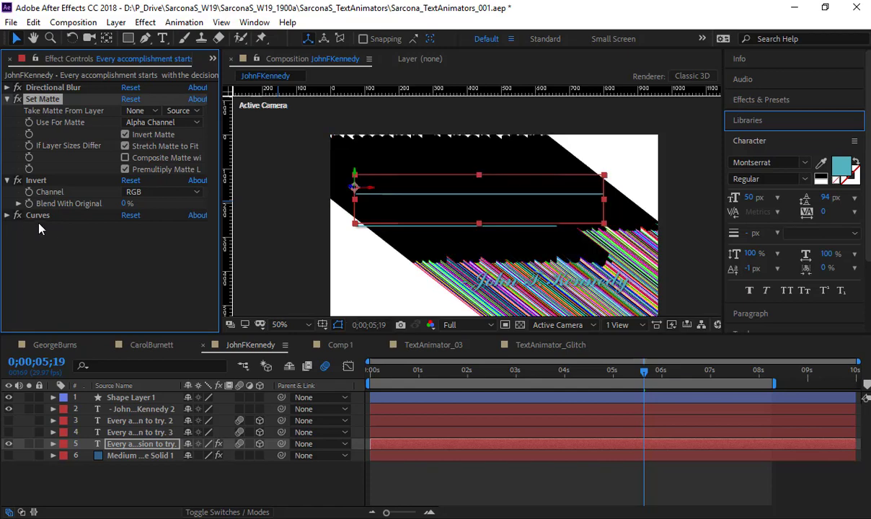
click(59, 215)
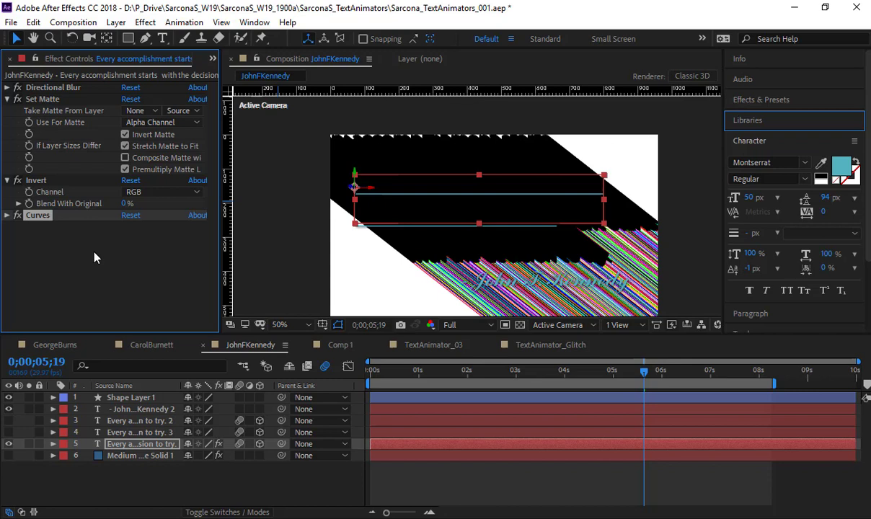
click(7, 216)
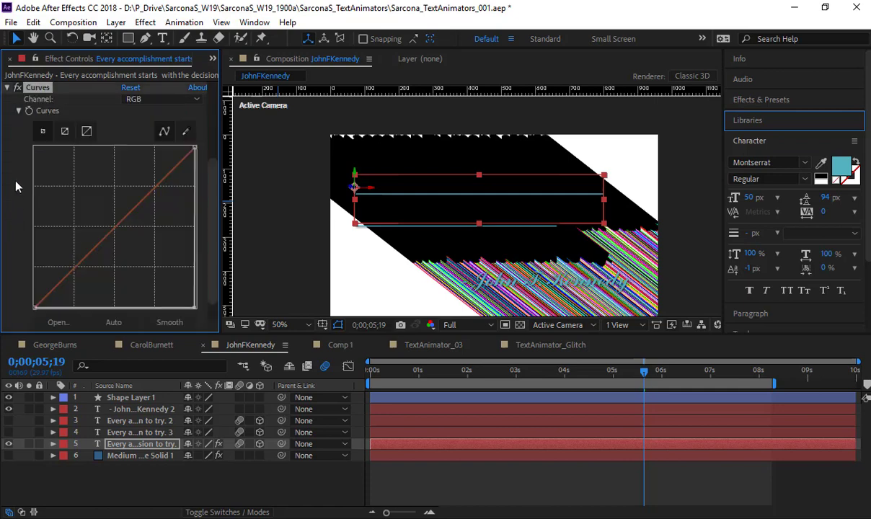
scroll(14, 183, down, 1)
scroll(14, 186, up, 1)
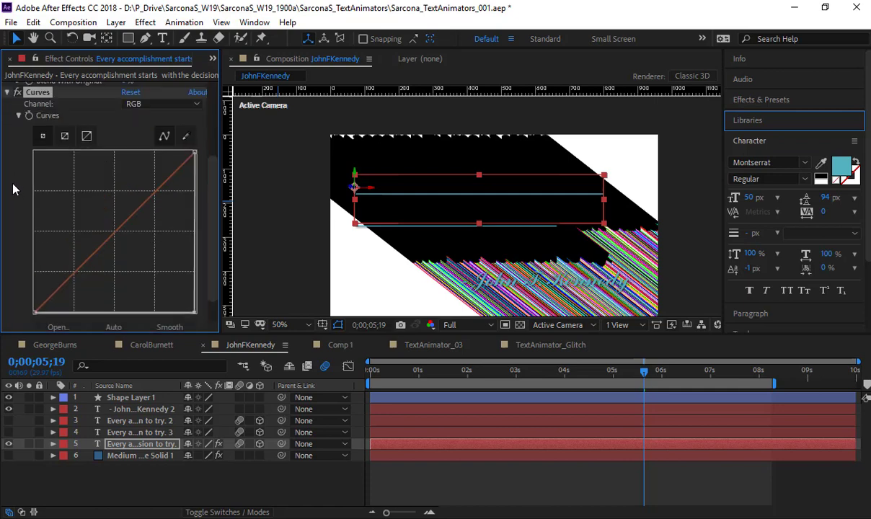
Cycle the shadow layer's Curves channel through Alpha, Red, Green and Blue, and return it to RGB.
click(157, 106)
click(159, 178)
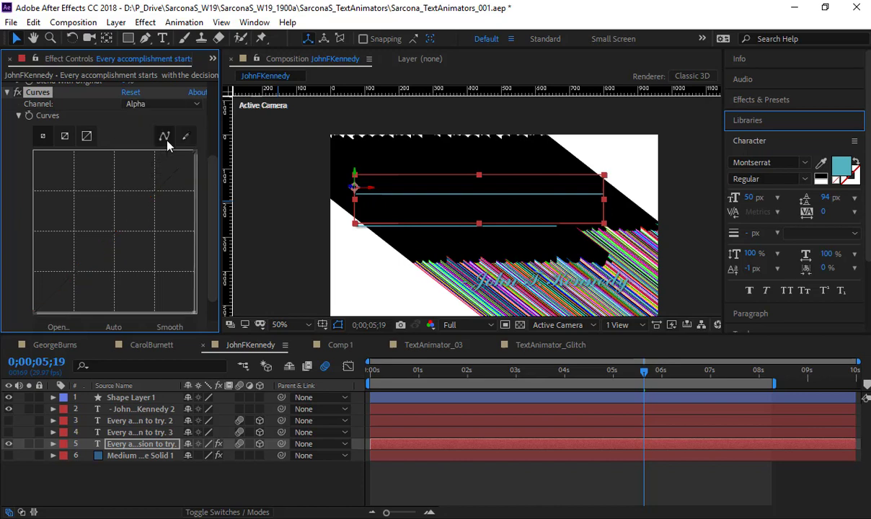
click(156, 103)
click(162, 135)
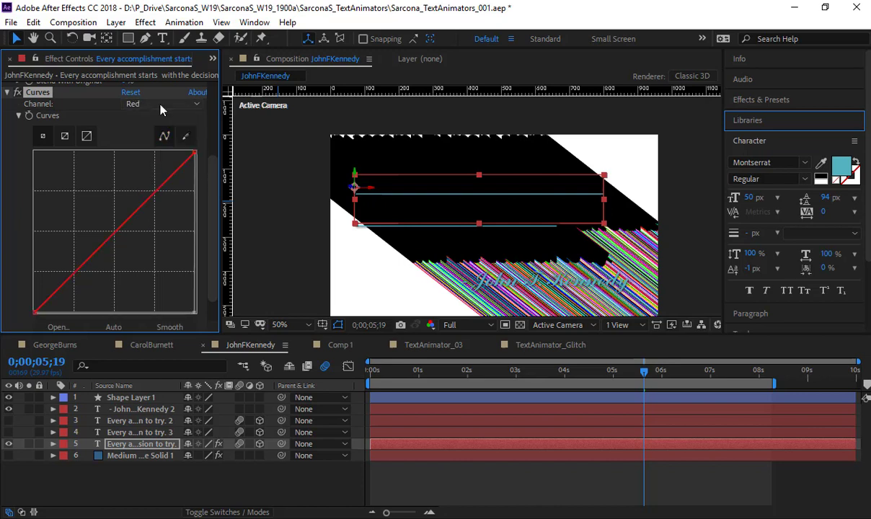
click(160, 105)
click(153, 149)
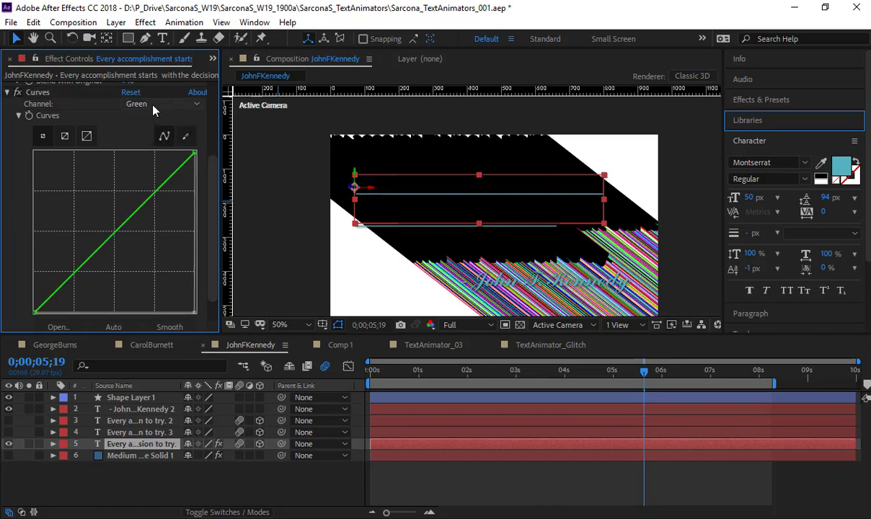
click(153, 109)
click(152, 164)
click(148, 107)
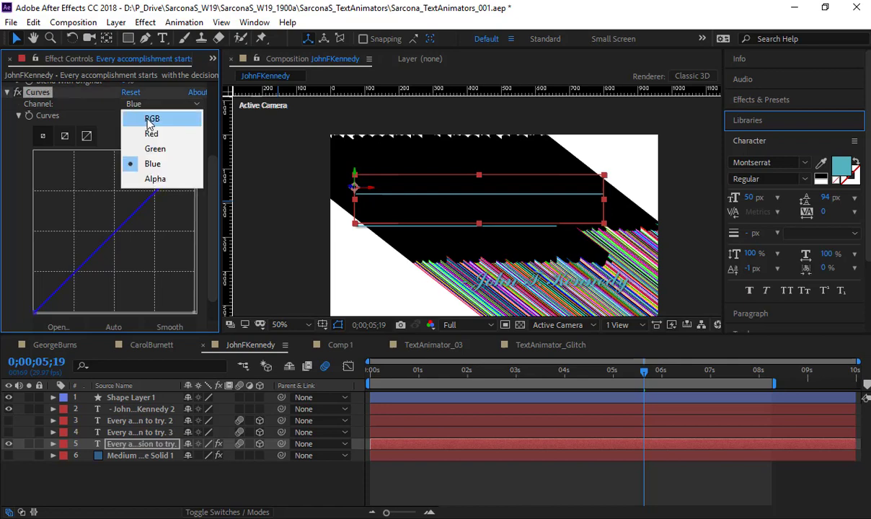
click(149, 119)
Compare the long shadow with Curves off and on, and collapse the effect's curve graph.
click(17, 92)
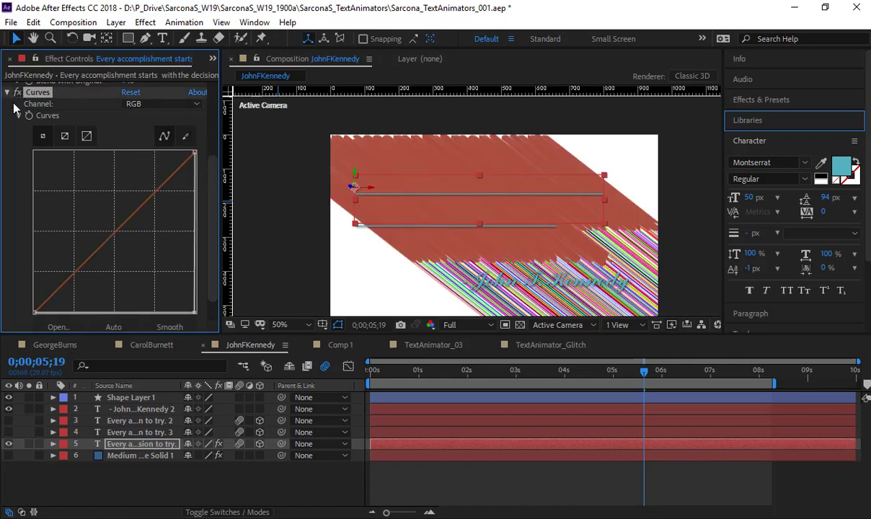
scroll(21, 148, down, 2)
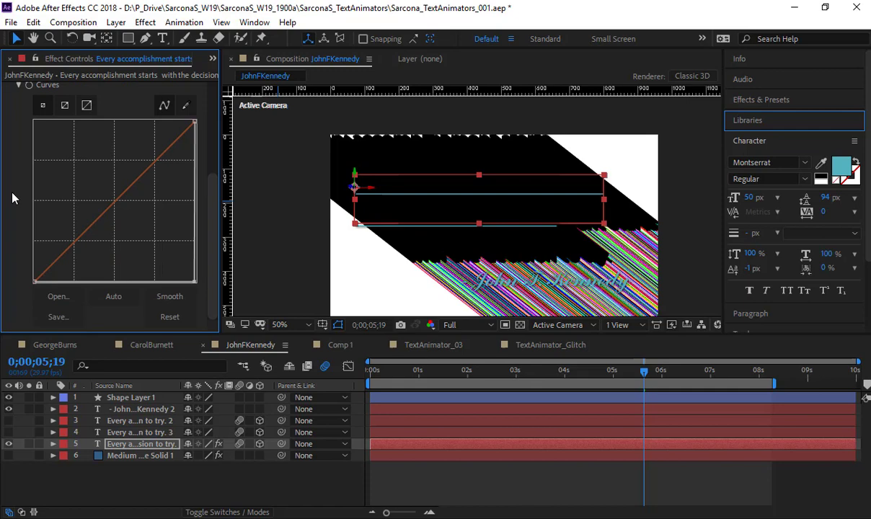
scroll(17, 194, up, 4)
click(19, 147)
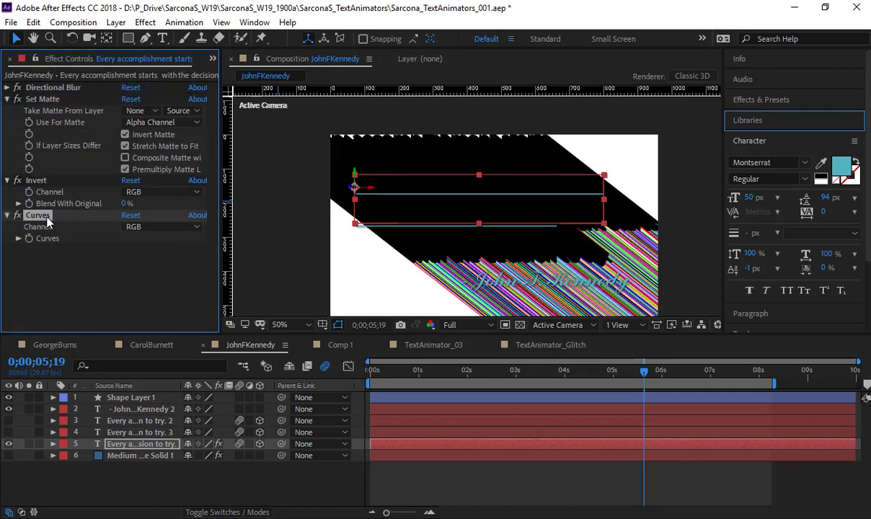
Try a second Curves effect in place of the first, moving its black point to the far end of the input axis.
click(18, 214)
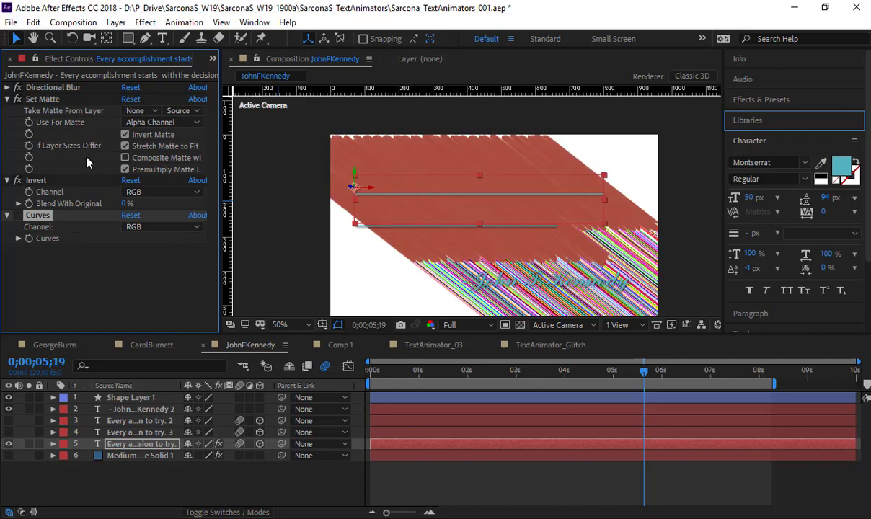
click(144, 23)
mouse_move(168, 168)
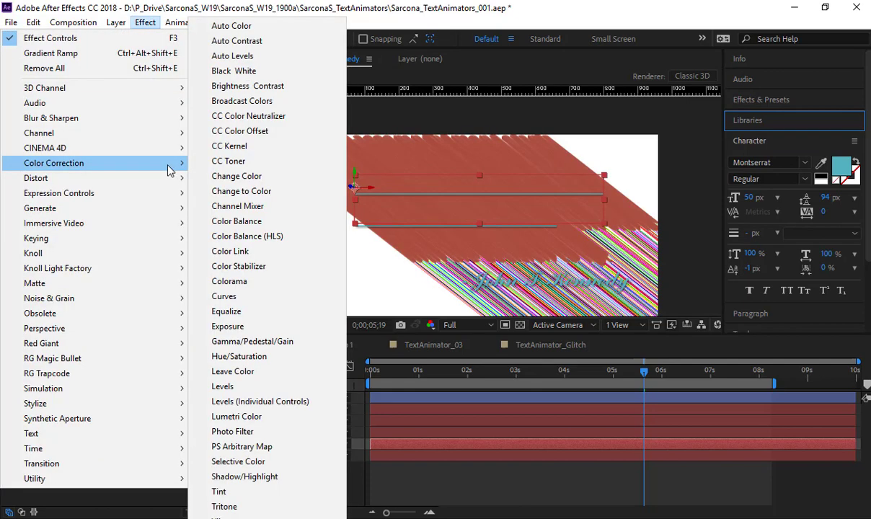
click(245, 296)
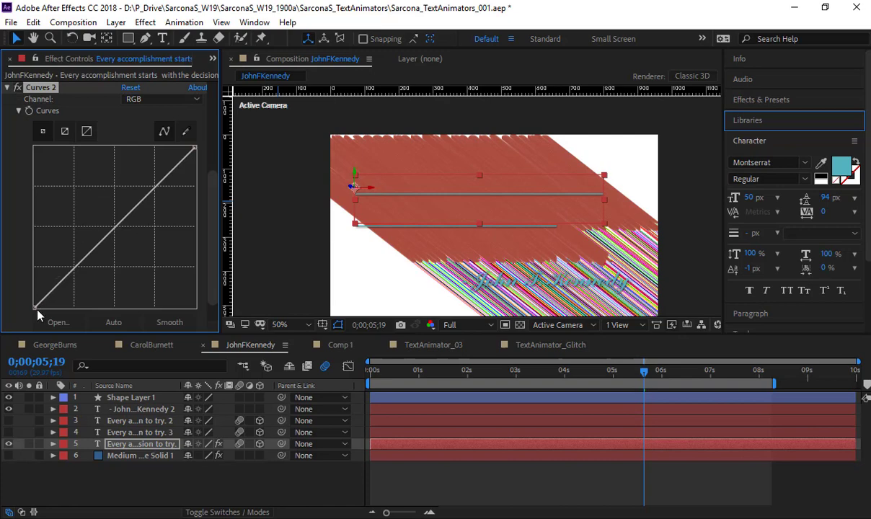
drag(35, 309, 203, 329)
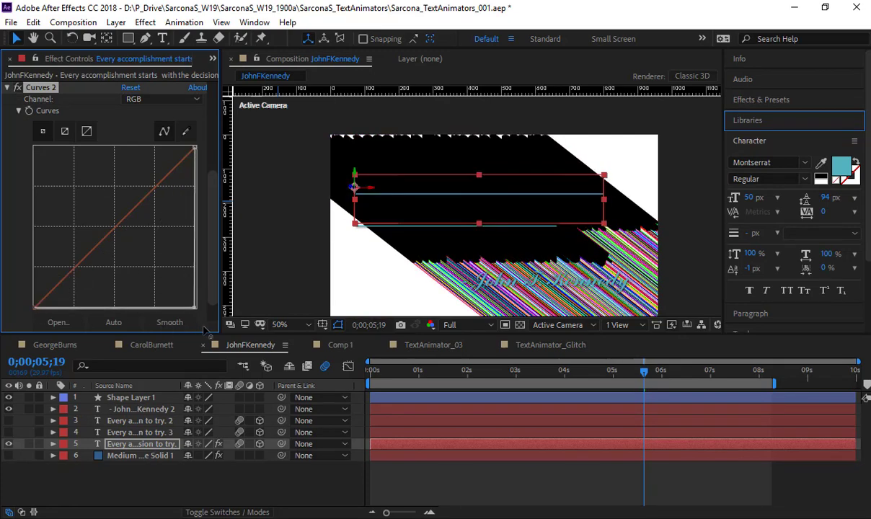
drag(67, 306, 229, 298)
click(7, 87)
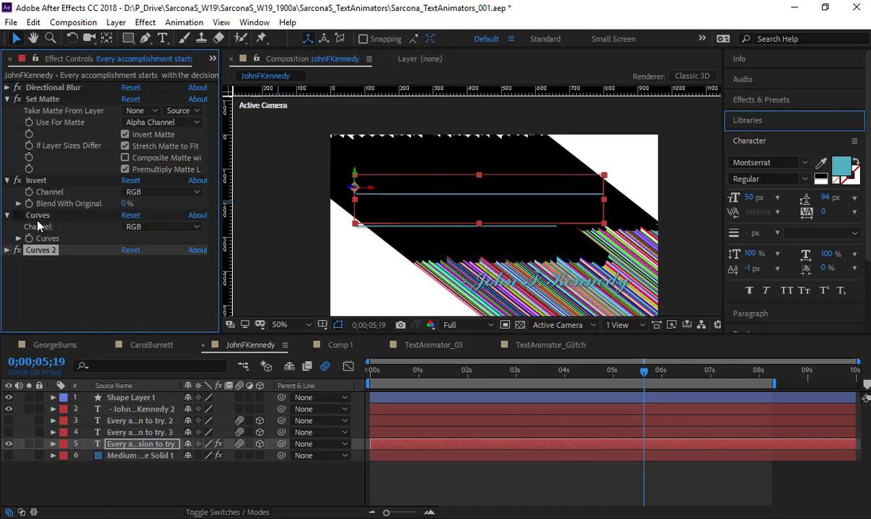
key(Delete)
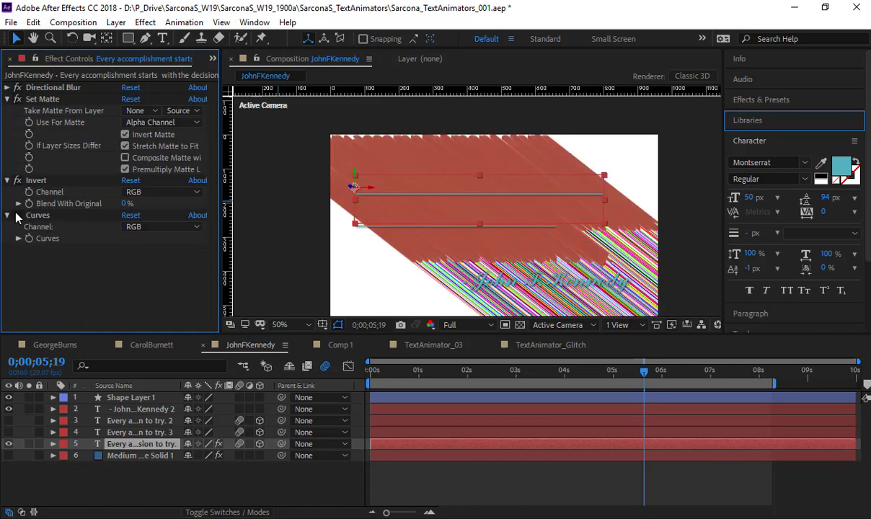
click(17, 214)
Preview the long shadow animation from the early seconds through to 0;00;06;19.
drag(447, 370, 419, 368)
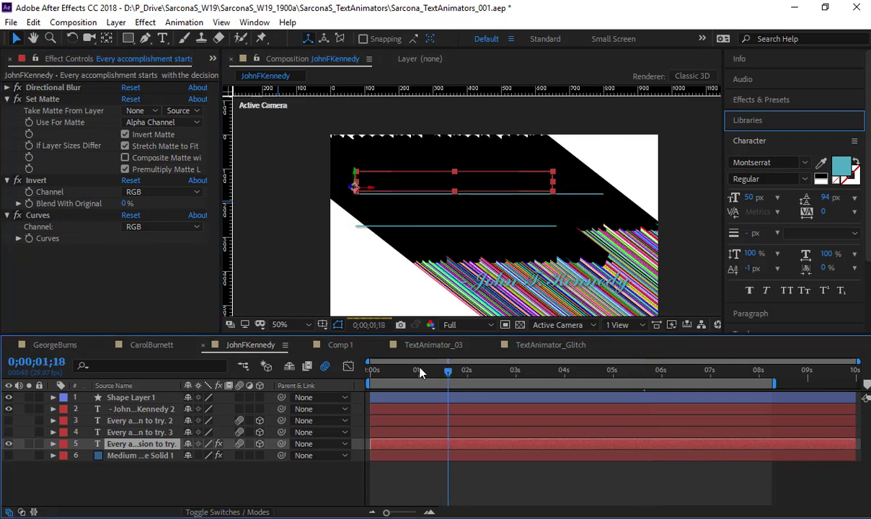
key(space)
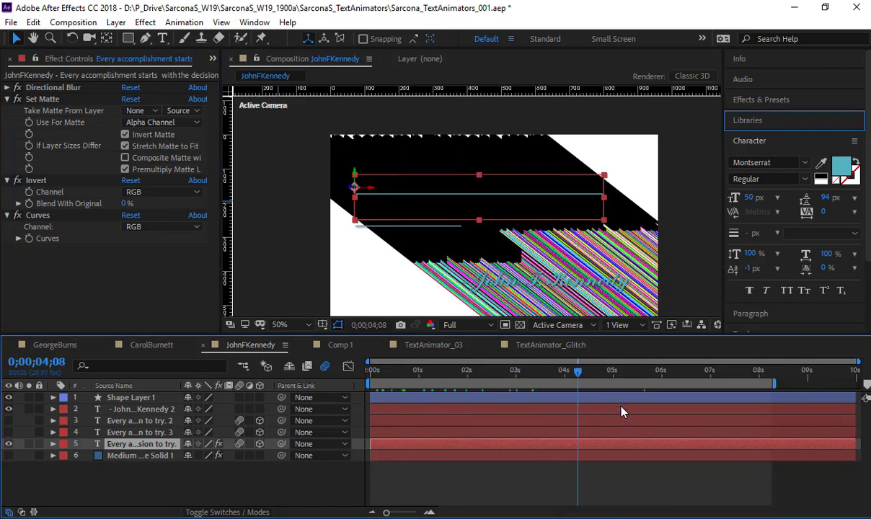
drag(620, 407, 692, 412)
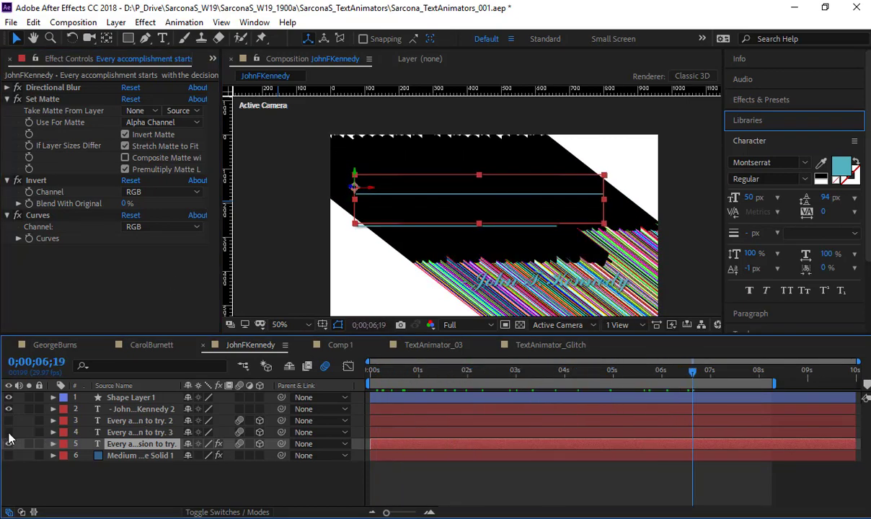
Show the quote copy in layer 4 and shift the shadow copy in layer 5 diagonally down and to the right.
drag(9, 420, 9, 454)
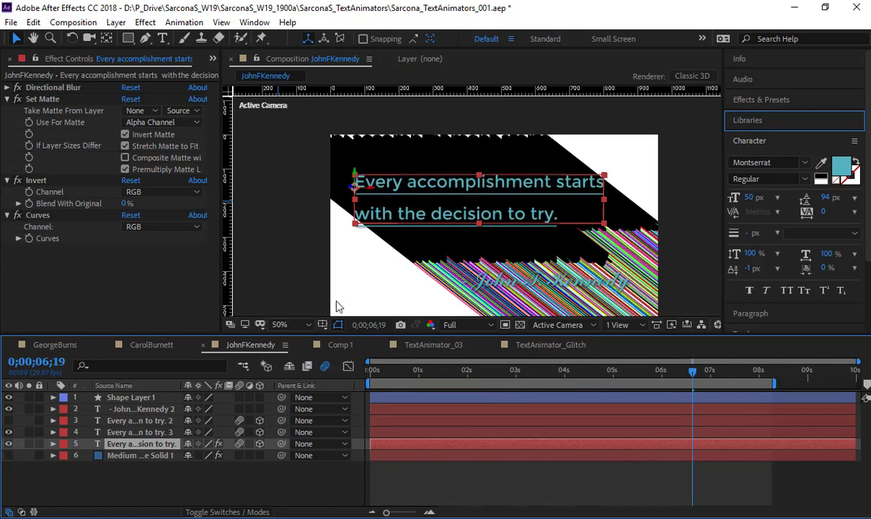
drag(447, 249, 480, 287)
click(140, 444)
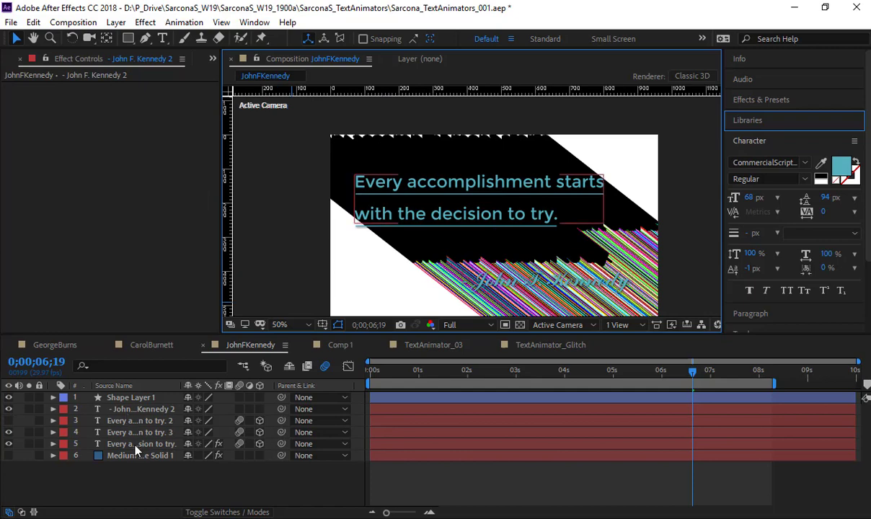
drag(417, 201, 473, 246)
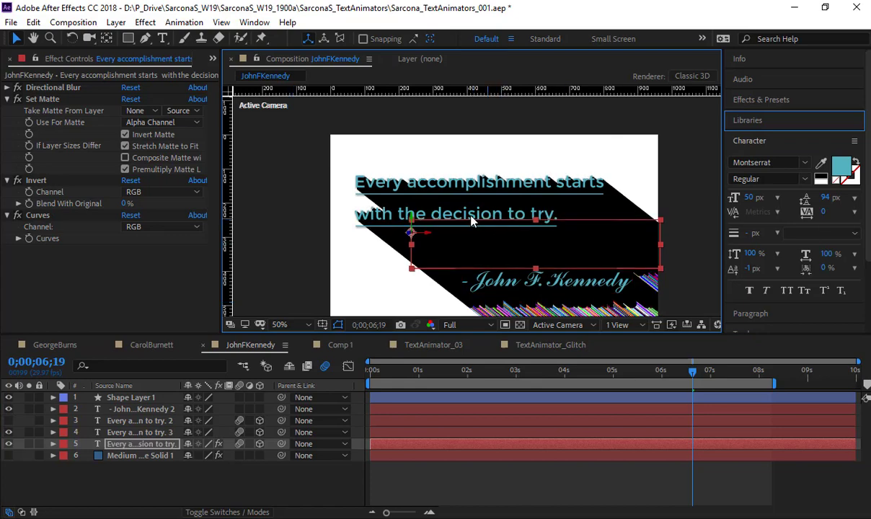
Examine up close how the offset shadow meets the quote lettering, scrubbing the animation to 0;00;06;14.
scroll(472, 220, up, 1)
key(space)
drag(421, 188, 452, 198)
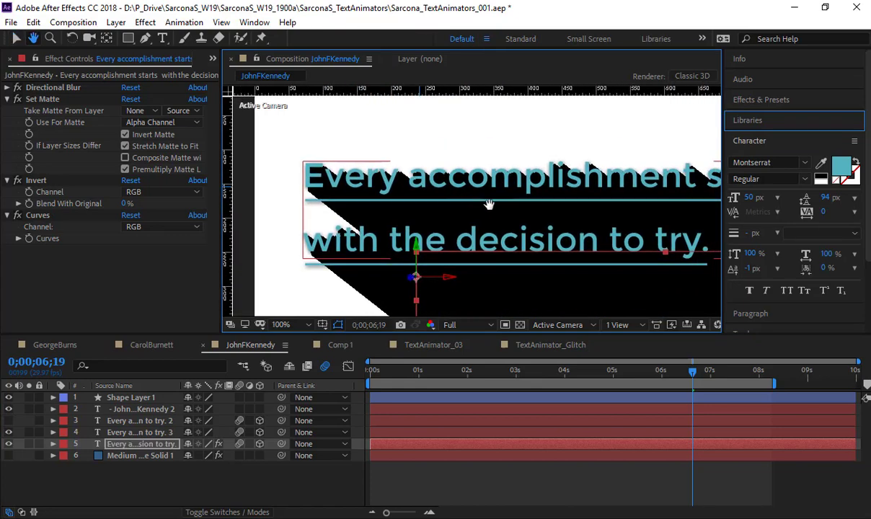
drag(428, 380, 686, 370)
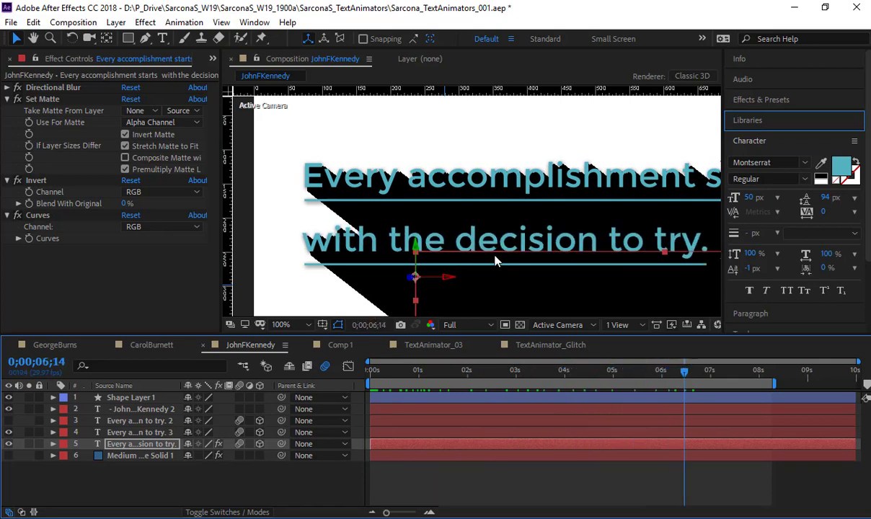
scroll(494, 260, down, 4)
scroll(399, 250, up, 2)
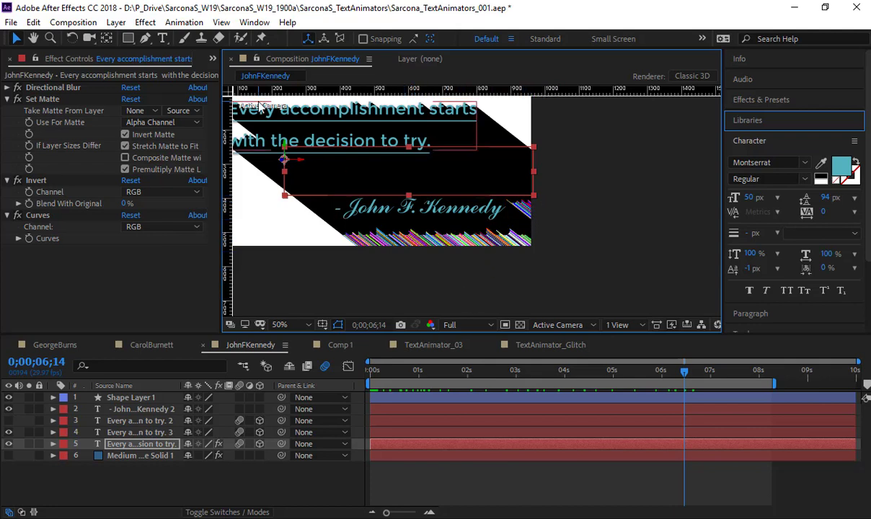
Try a rectangular mask around the quote directly on the shadow text layer.
click(127, 38)
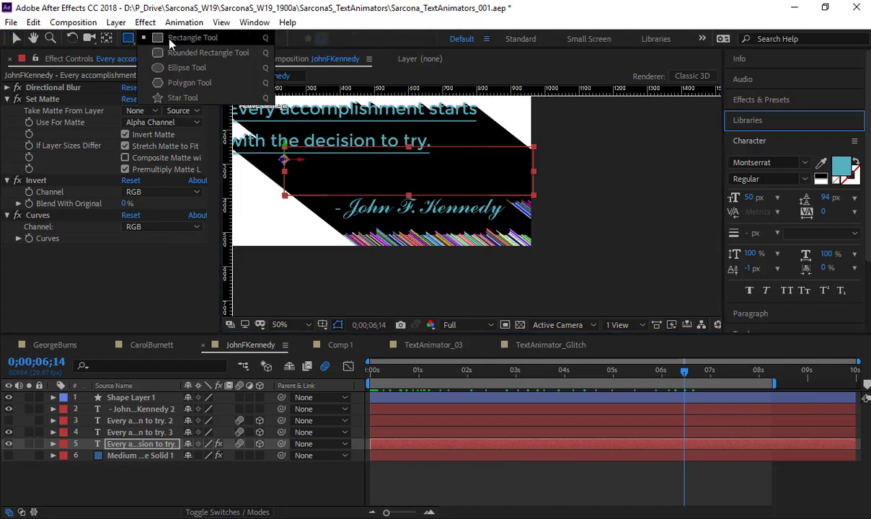
drag(366, 169, 463, 229)
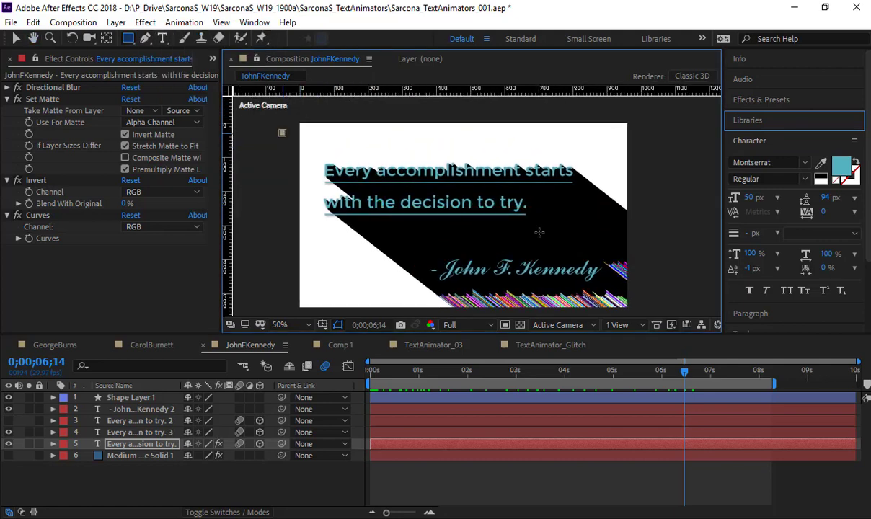
mouse_move(282, 133)
mouse_down()
mouse_move(590, 249)
mouse_move(621, 249)
mouse_up()
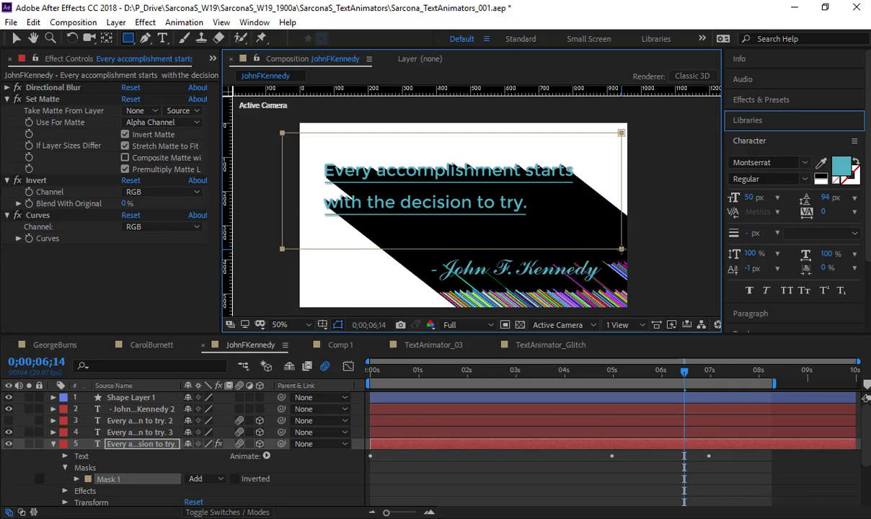
key(Delete)
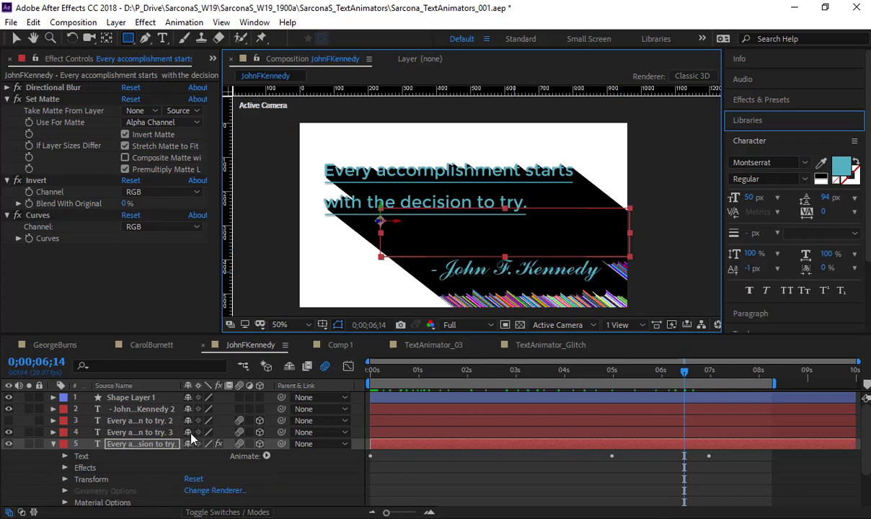
Pre-compose the shadow text layer as Text_JFK, moving all attributes into the new composition.
click(159, 446)
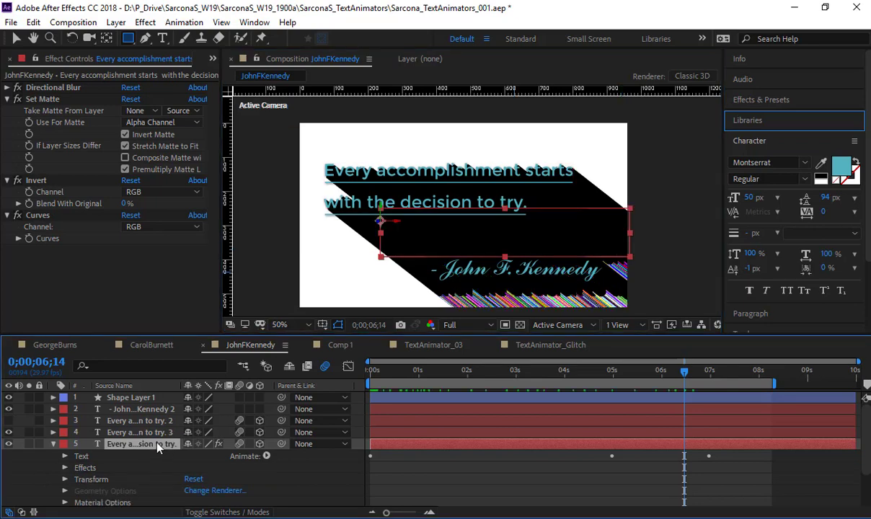
key(ctrl+shift+c)
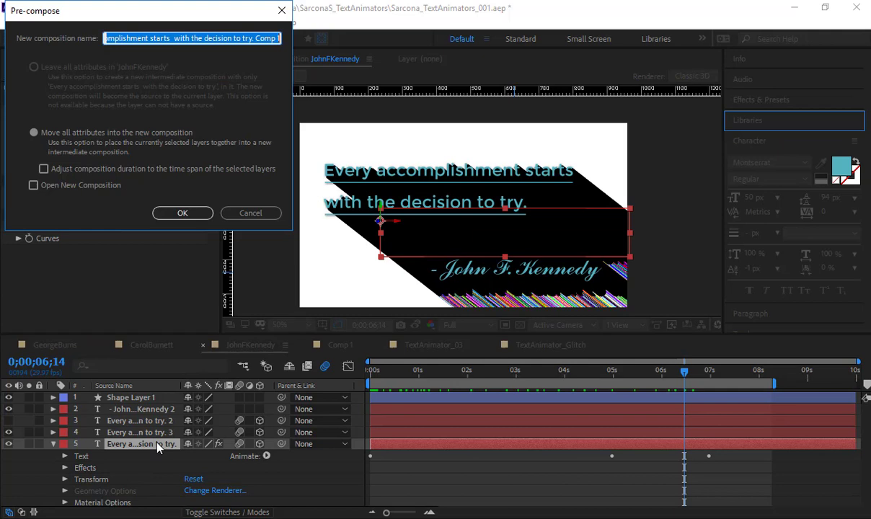
text(Text_JFK)
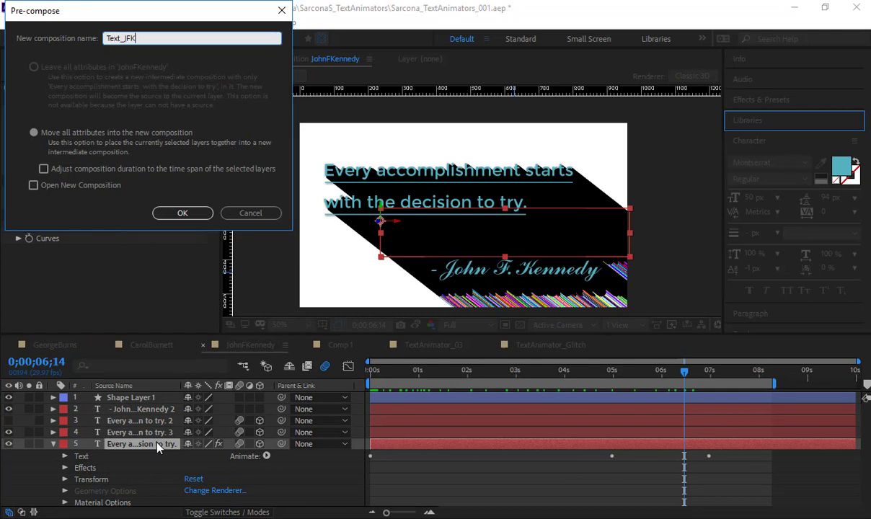
key(Return)
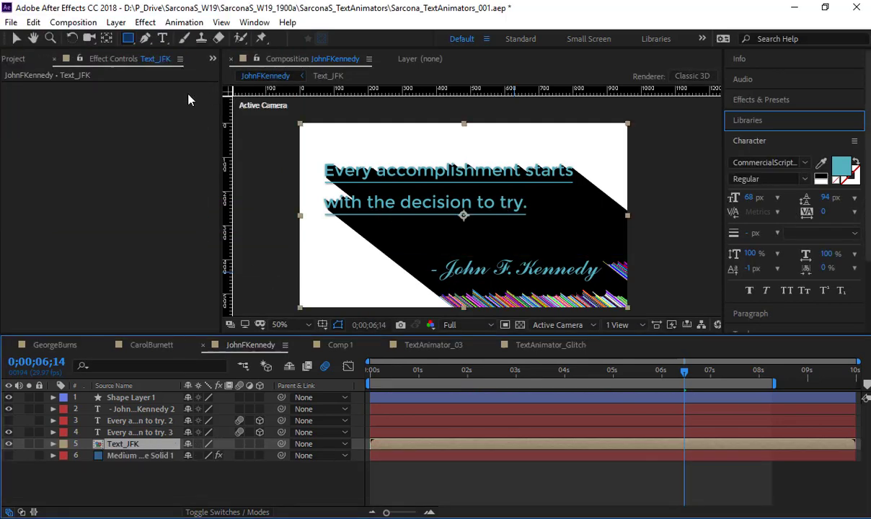
Mask Text_JFK with a rectangle around the quote and name, with 128 pixels feather and -73 pixels expansion.
mouse_move(310, 144)
mouse_down()
mouse_move(566, 278)
mouse_move(604, 271)
mouse_move(612, 283)
mouse_up()
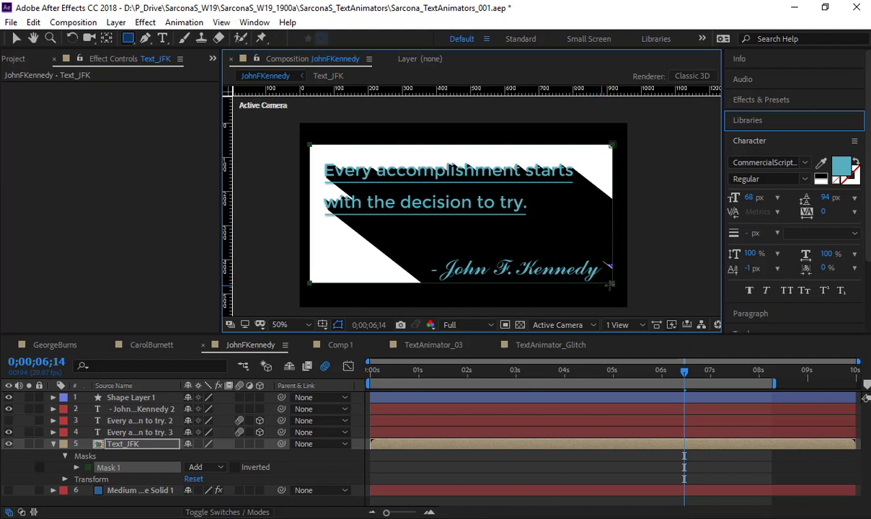
click(76, 467)
scroll(177, 432, down, 2)
drag(214, 455, 280, 467)
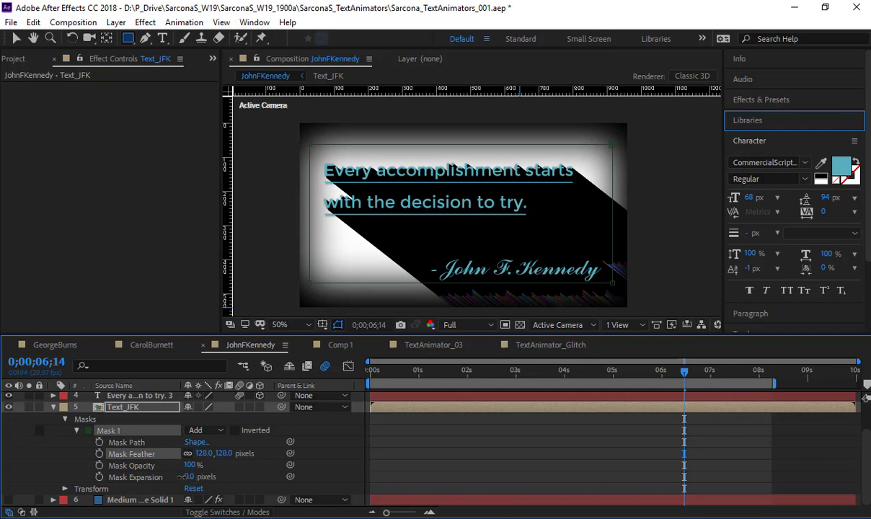
drag(189, 476, 141, 473)
Raise the lower edge of the Text_JFK mask slightly, and show the blue background solid in layer 6.
key(v)
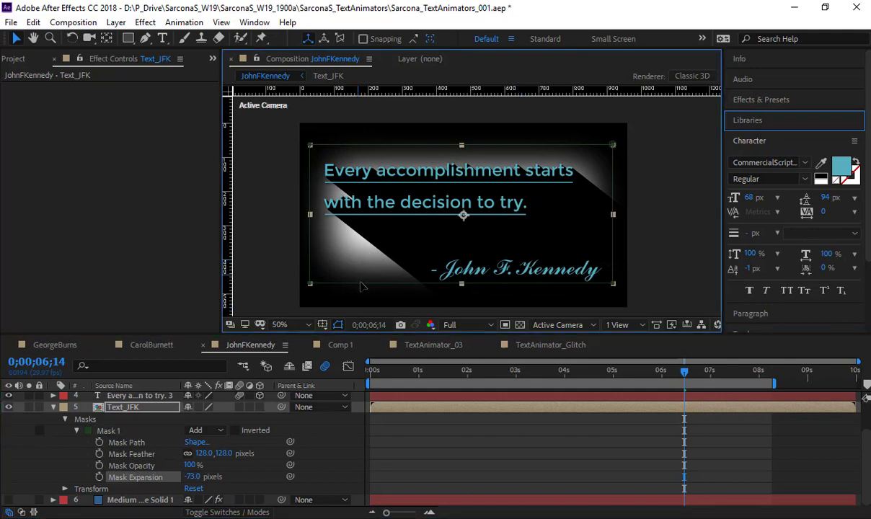
drag(361, 283, 359, 273)
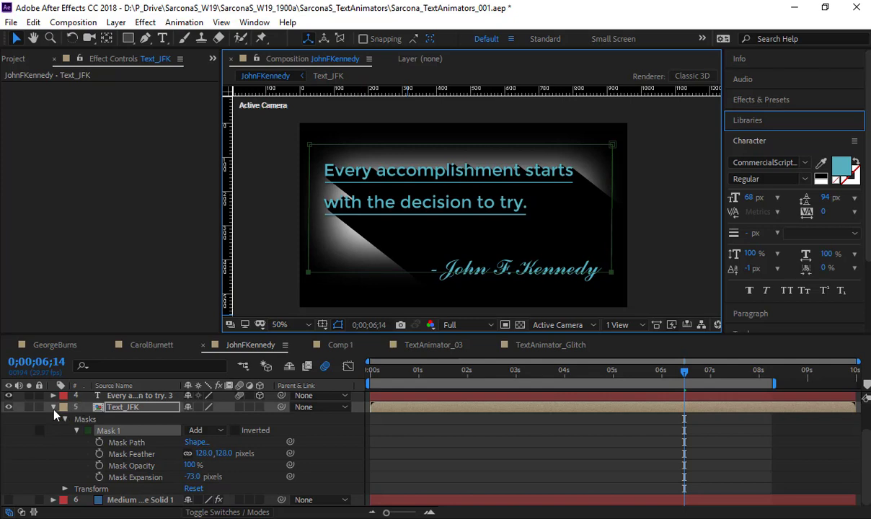
click(53, 408)
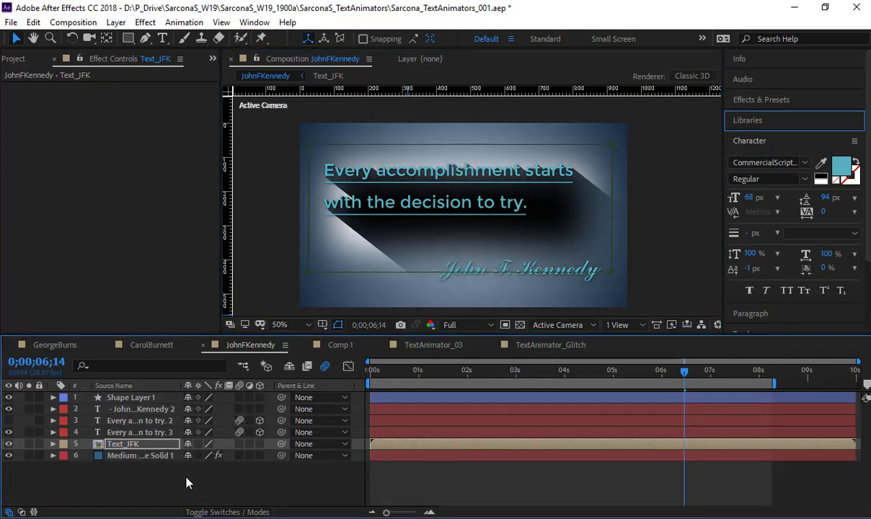
Deselect the layers and preview the JohnFKennedy animation from its start.
click(213, 477)
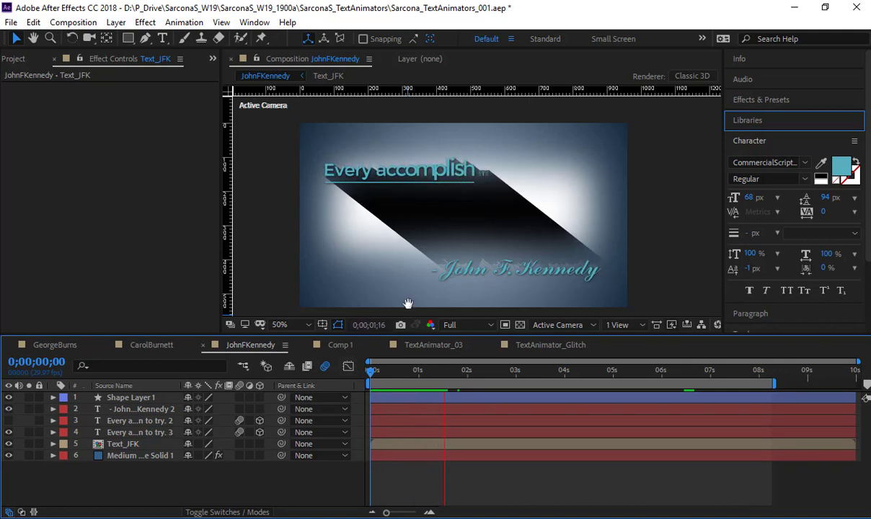
key(space)
Try a black 000000 fill on the shadow text inside the Text_JFK composition, checking other frames before undoing it.
click(135, 445)
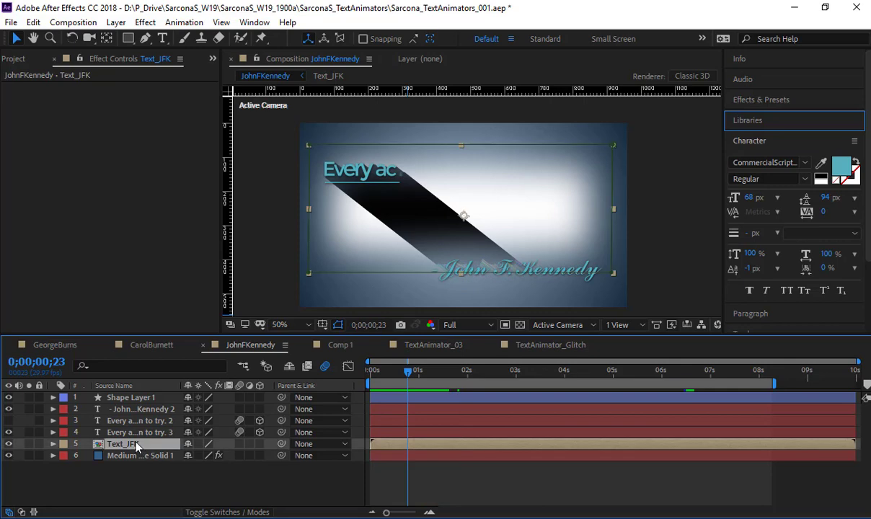
double_click(137, 445)
click(131, 397)
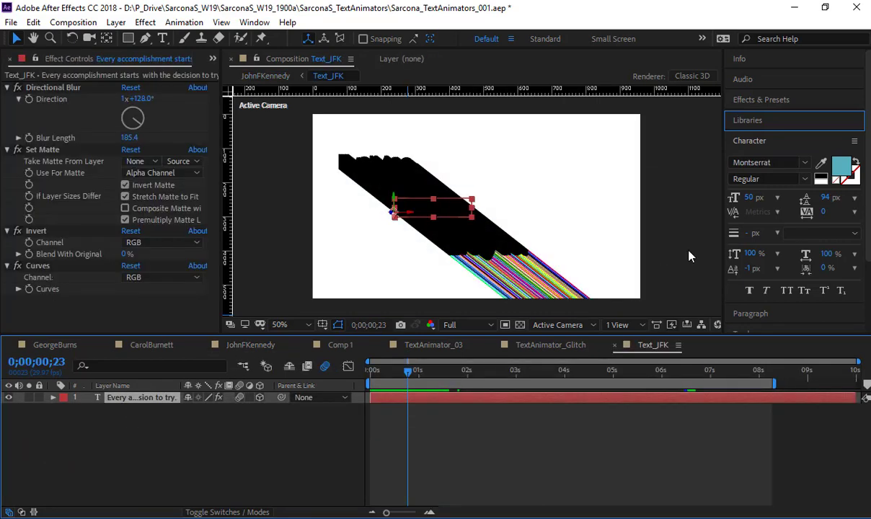
click(840, 167)
drag(212, 171, 208, 208)
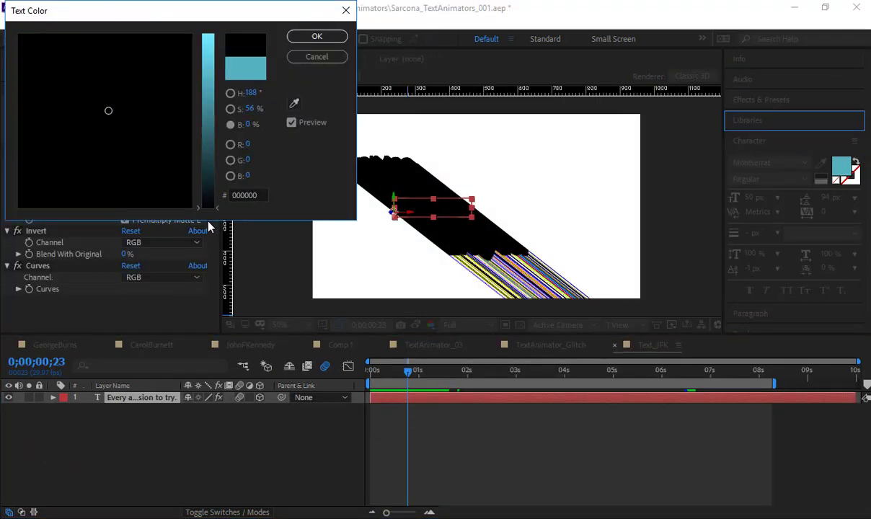
click(313, 39)
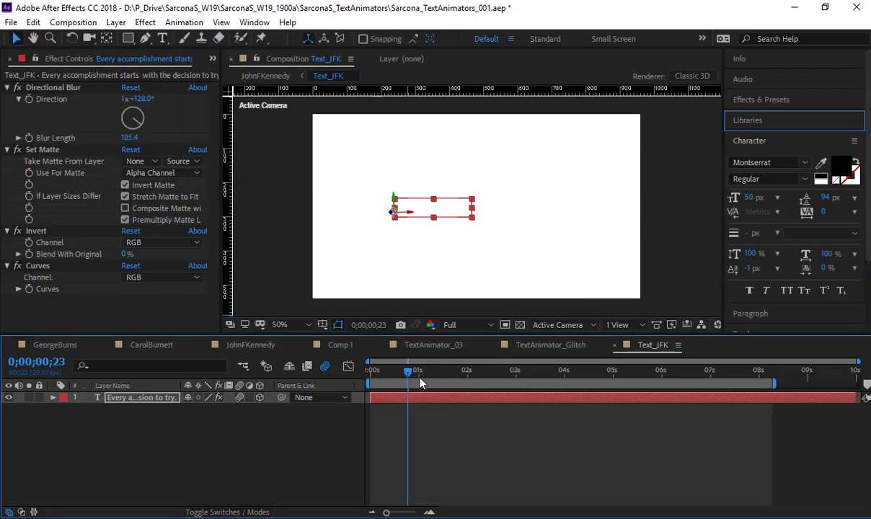
drag(420, 376, 456, 382)
key(ctrl+z)
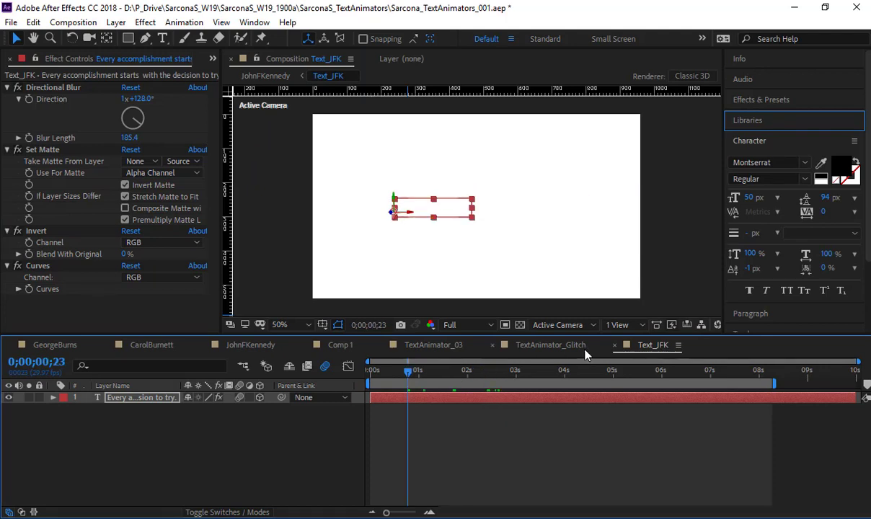
Delete the Layer Styles from the shadow text layer in Text_JFK.
click(54, 398)
click(97, 468)
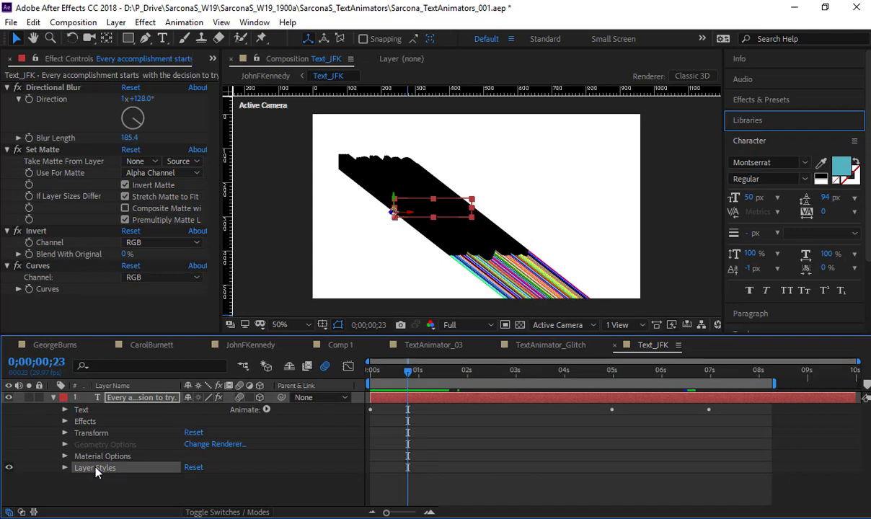
key(Delete)
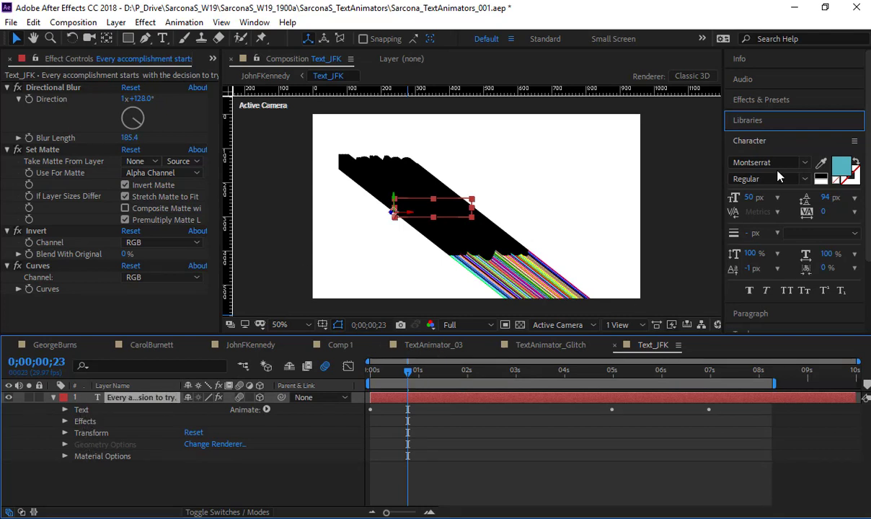
Set the Text_JFK shadow text's fill color to white, FFFFFF, with 0% saturation and 100% brightness.
click(840, 167)
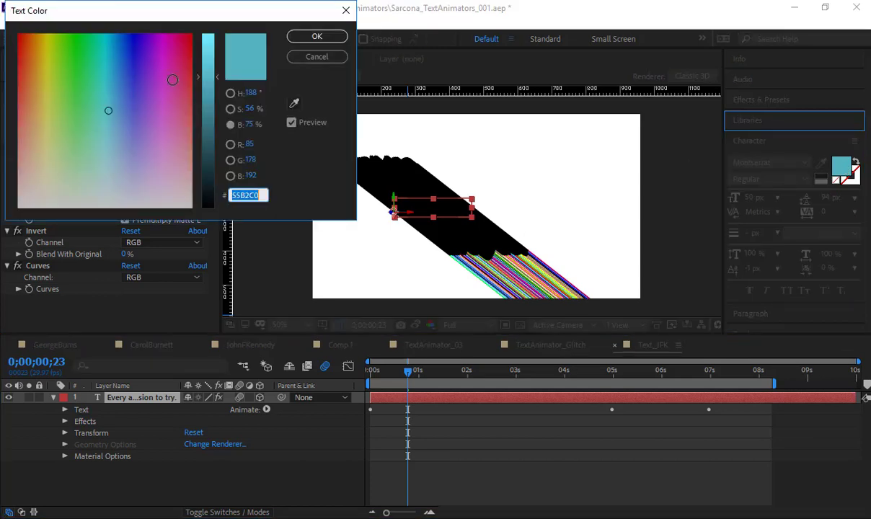
click(230, 108)
drag(209, 101, 211, 209)
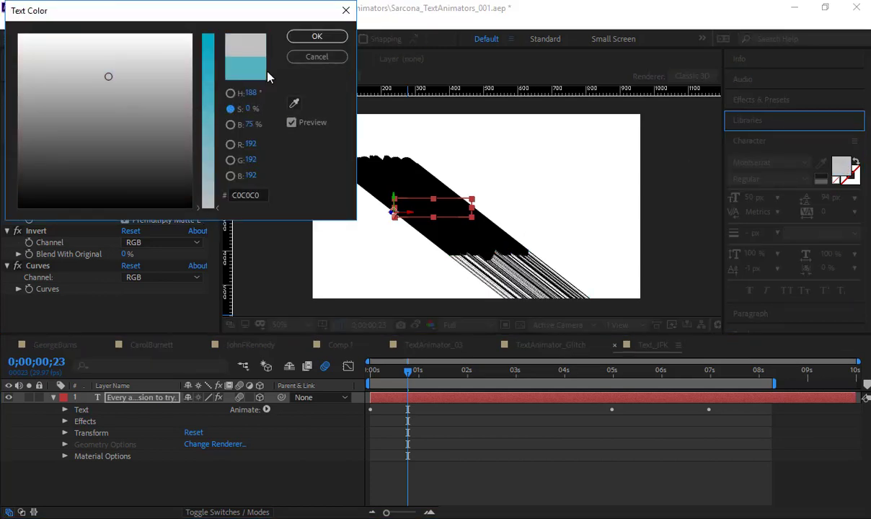
click(230, 124)
drag(207, 126, 218, 11)
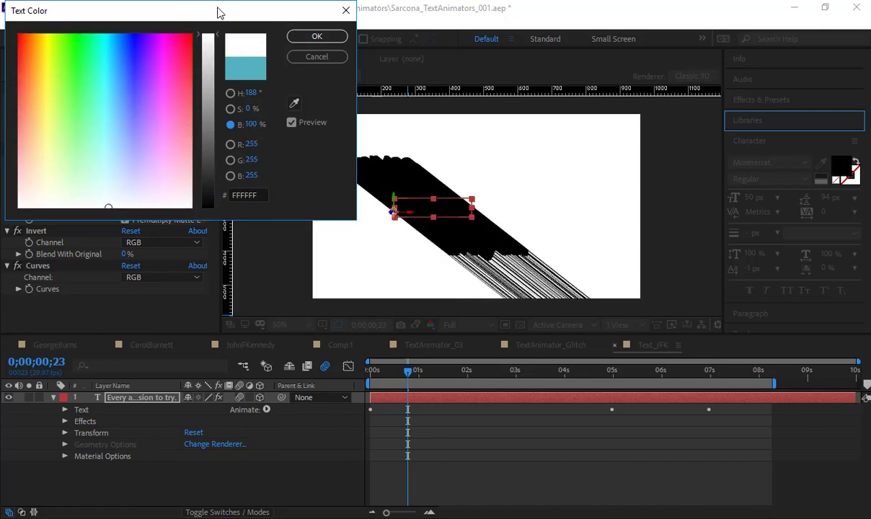
click(306, 39)
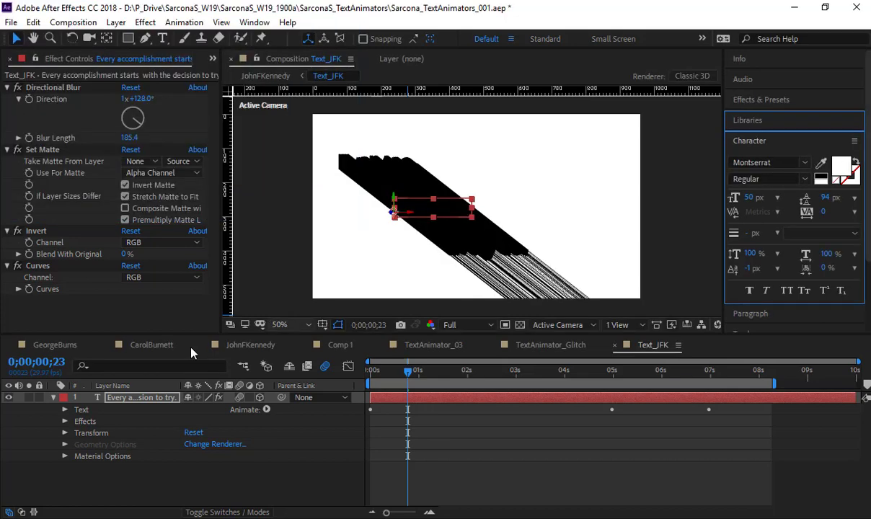
Examine how the long-shadow text layer in TextAnimator_03 uses blending and a track matte, toggling its matte solid's visibility.
click(429, 344)
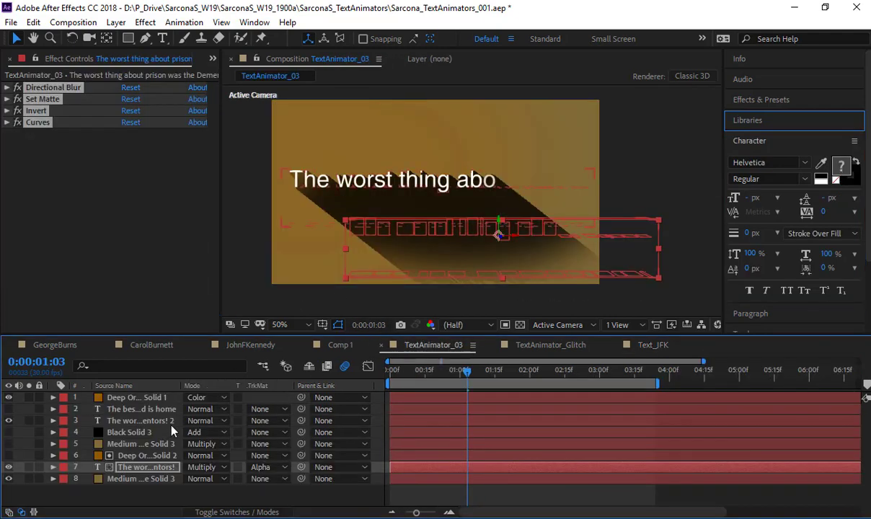
click(142, 469)
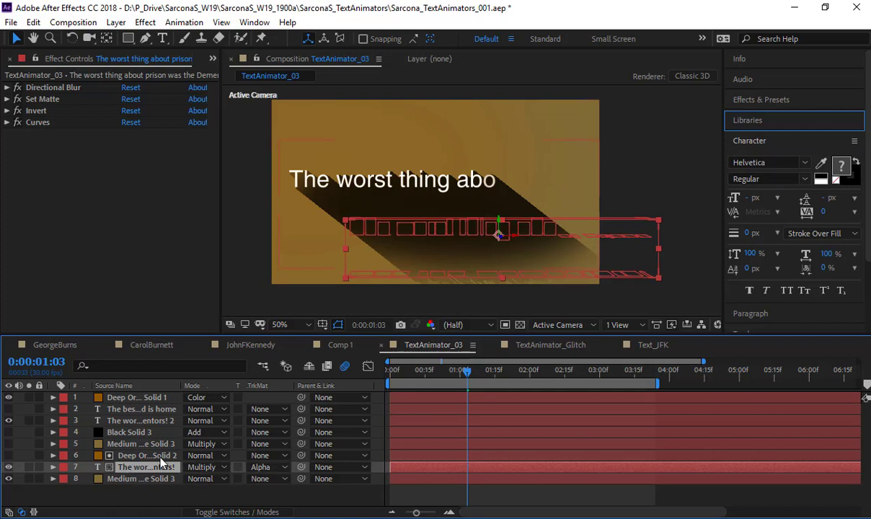
click(9, 456)
click(9, 457)
click(652, 345)
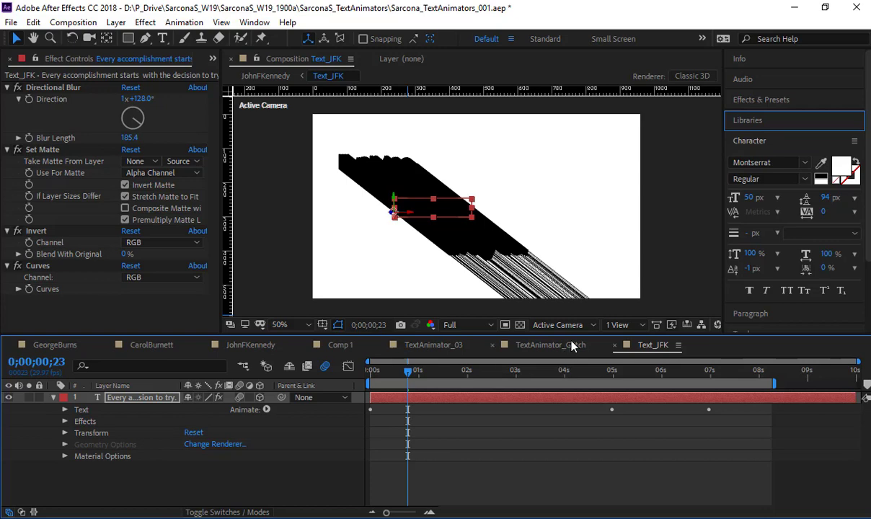
click(336, 345)
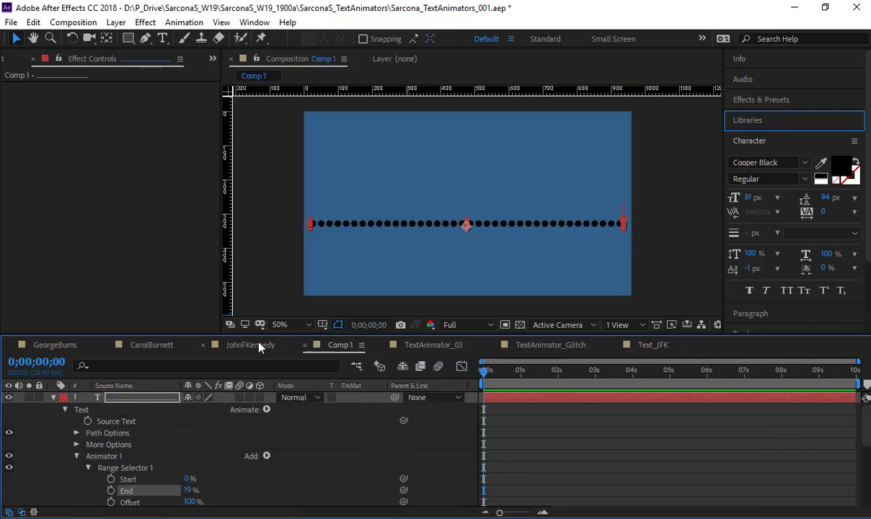
Return to JohnFKennedy and undo the edits back to before the shadow text layer was pre-composed.
click(256, 345)
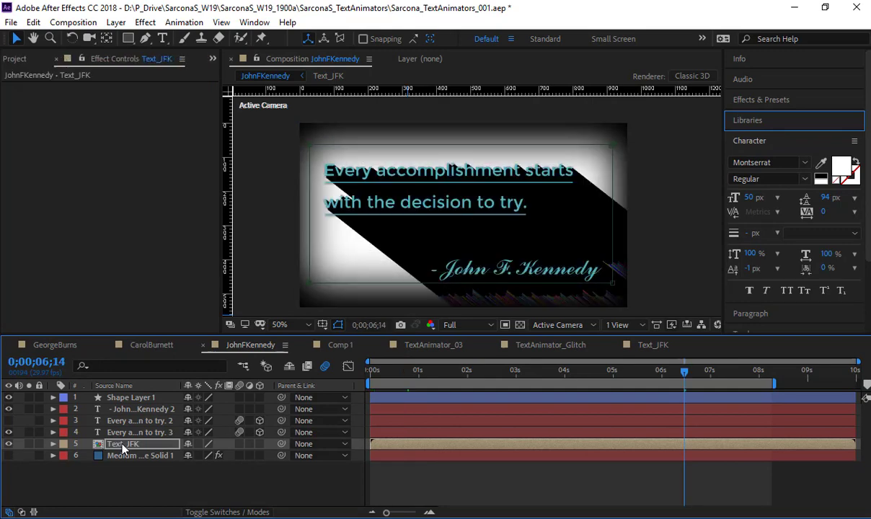
key(ctrl+z)
key(ctrl+z)
key(ctrl+z)
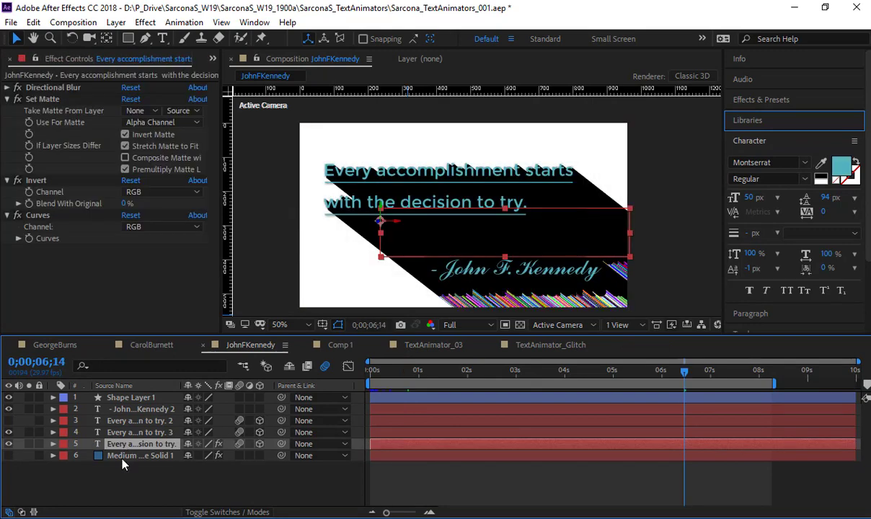
Add a new Medium Gray-Royal Blue solid directly above the shadow text layer in JohnFKennedy.
click(158, 489)
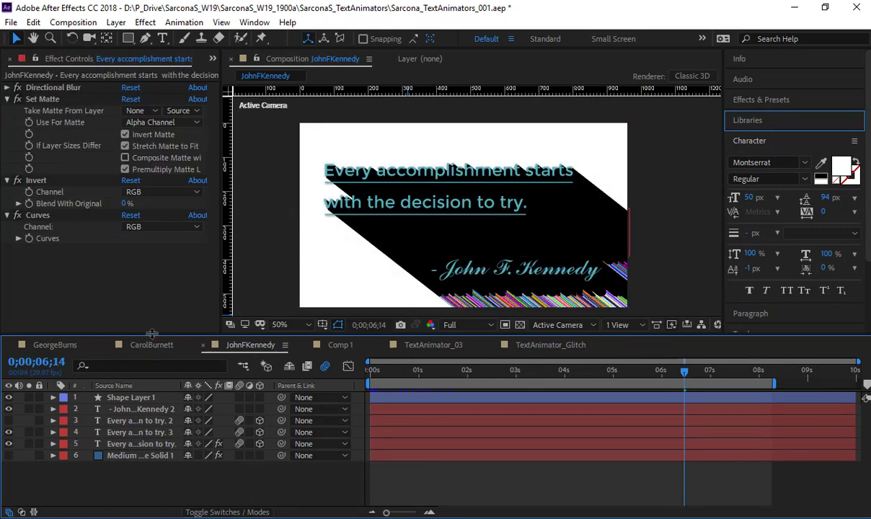
click(152, 435)
click(152, 443)
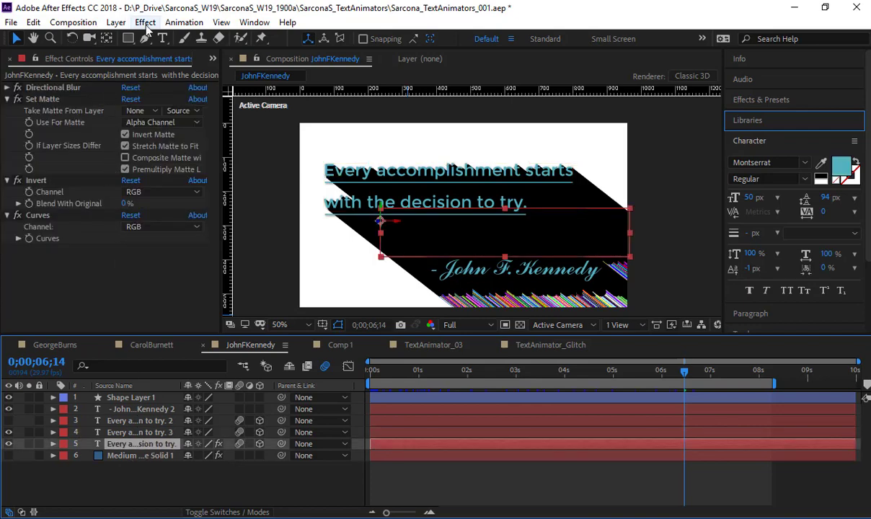
click(116, 23)
mouse_move(130, 38)
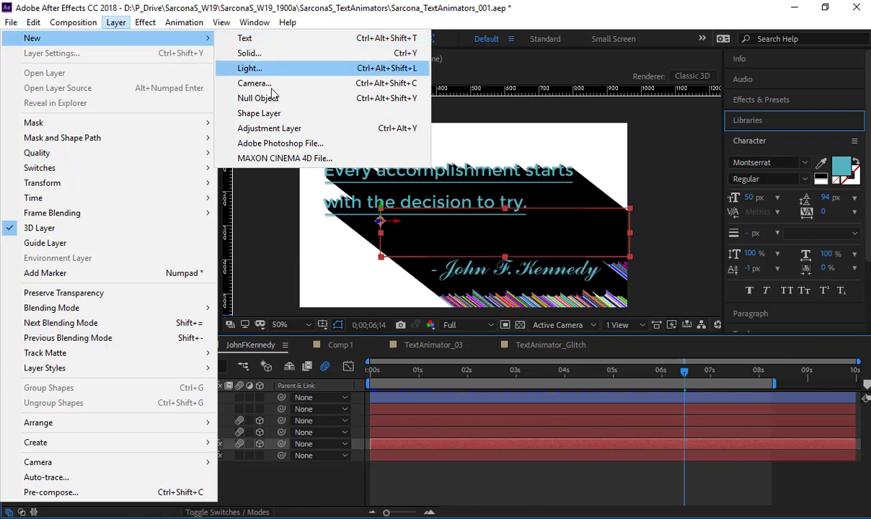
click(250, 53)
key(Return)
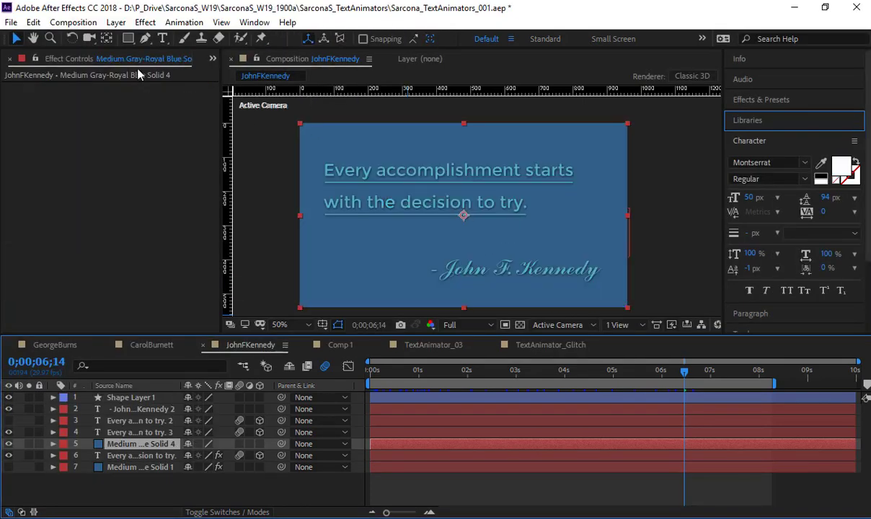
Mask the new solid with a rectangle around the quote, and make it the alpha matte of the shadow text layer.
click(131, 39)
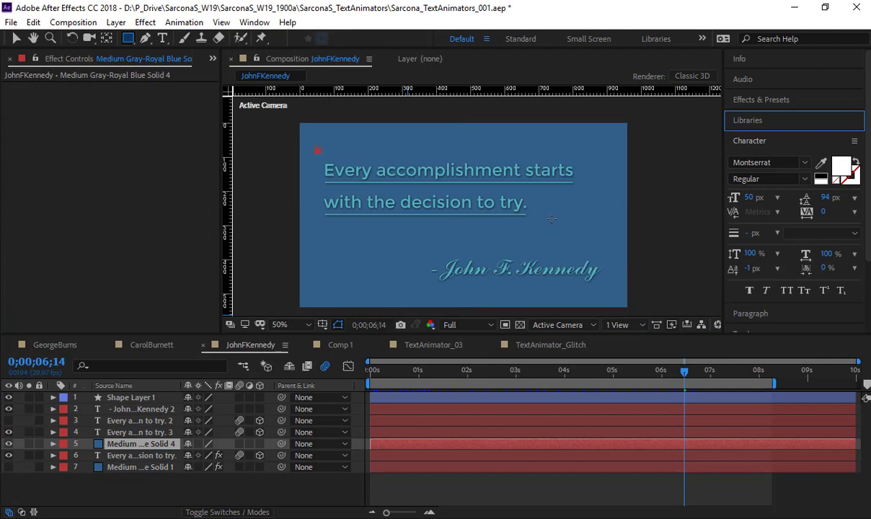
drag(317, 151, 596, 246)
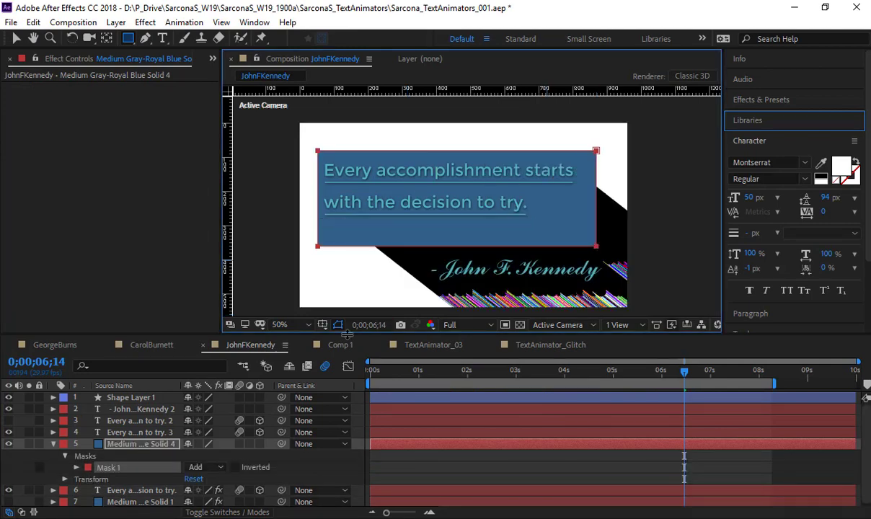
click(218, 513)
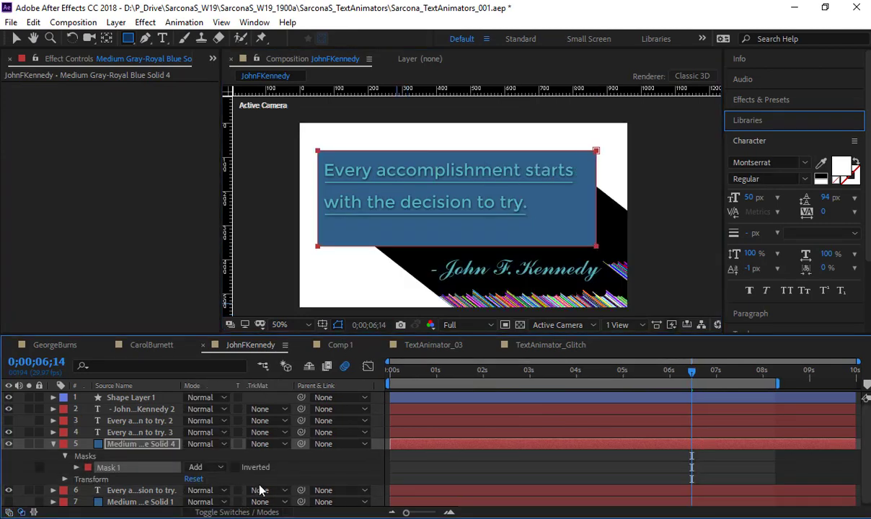
click(263, 491)
click(296, 431)
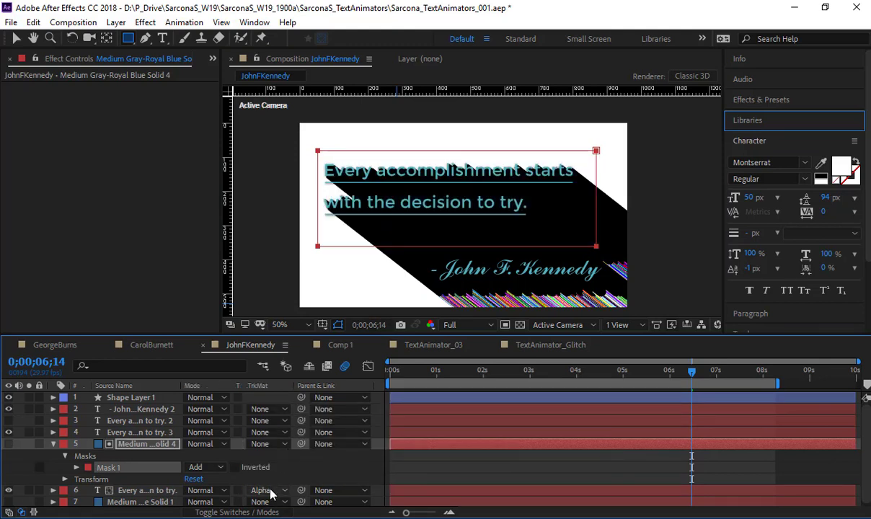
Set the shadow text layer's blending mode to Multiply and show the blue background solid in layer 7.
click(211, 512)
click(211, 512)
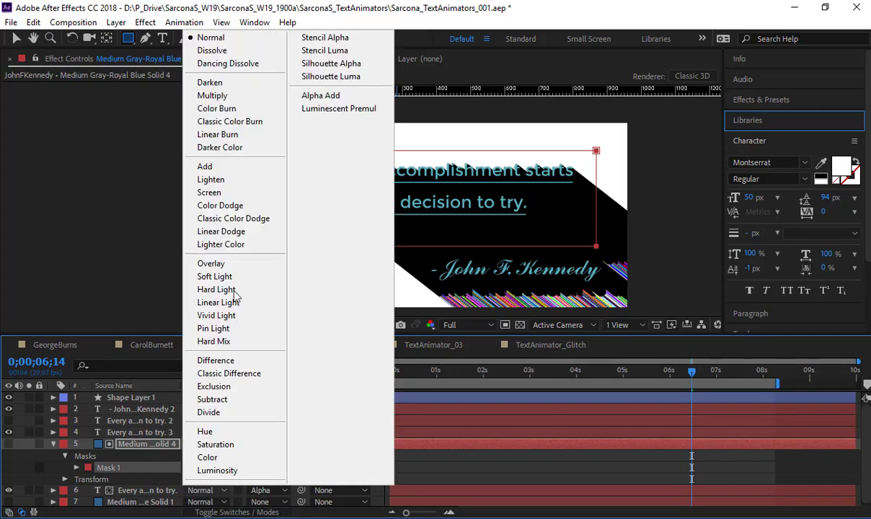
click(202, 443)
click(213, 95)
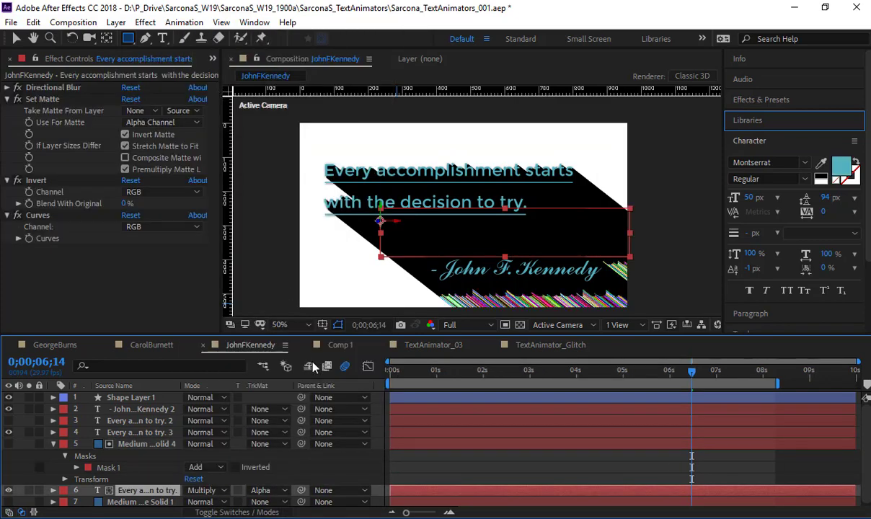
click(10, 502)
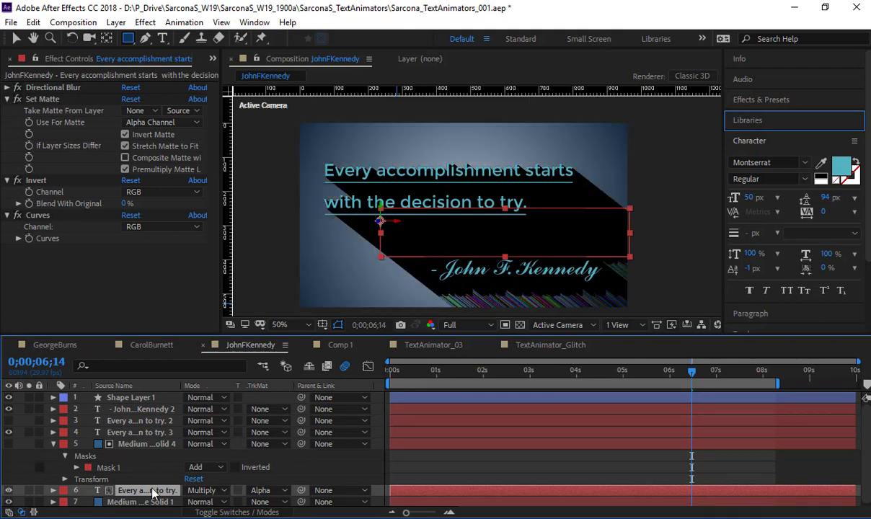
Pre-compose the masked matte solid in layer 5, moving all attributes into the new composition.
key(F4)
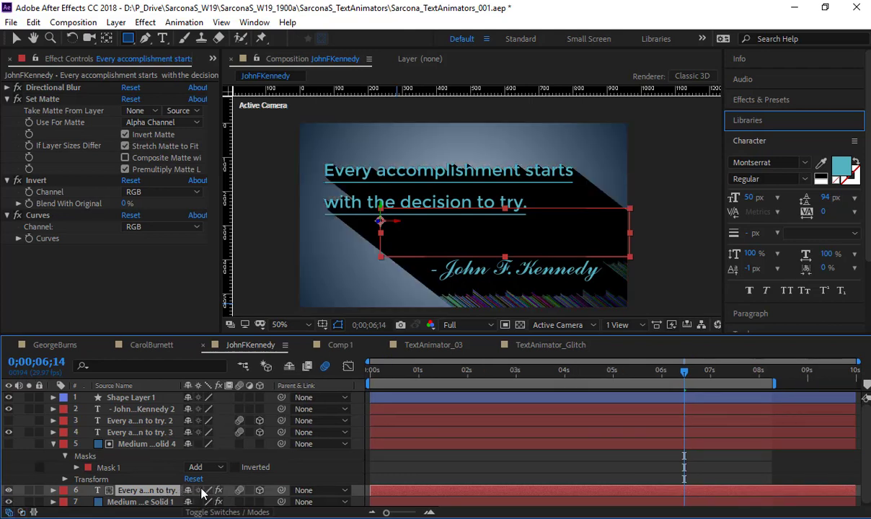
click(201, 446)
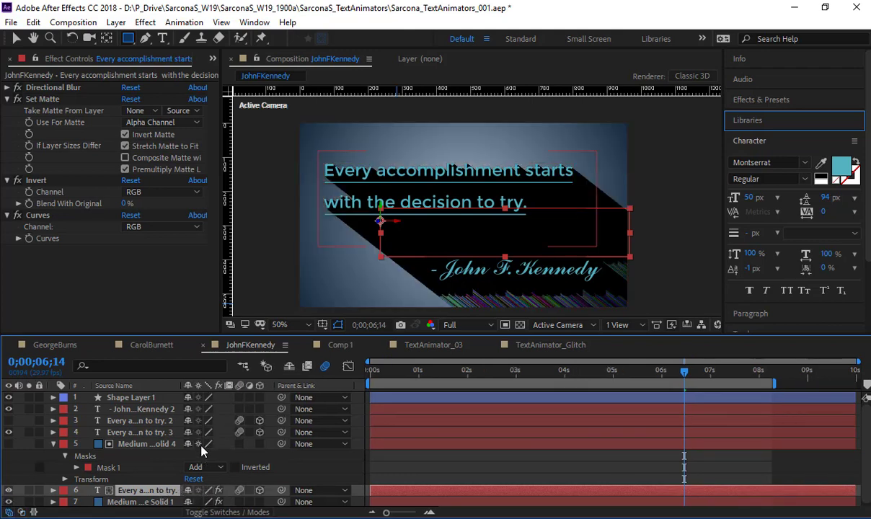
click(145, 446)
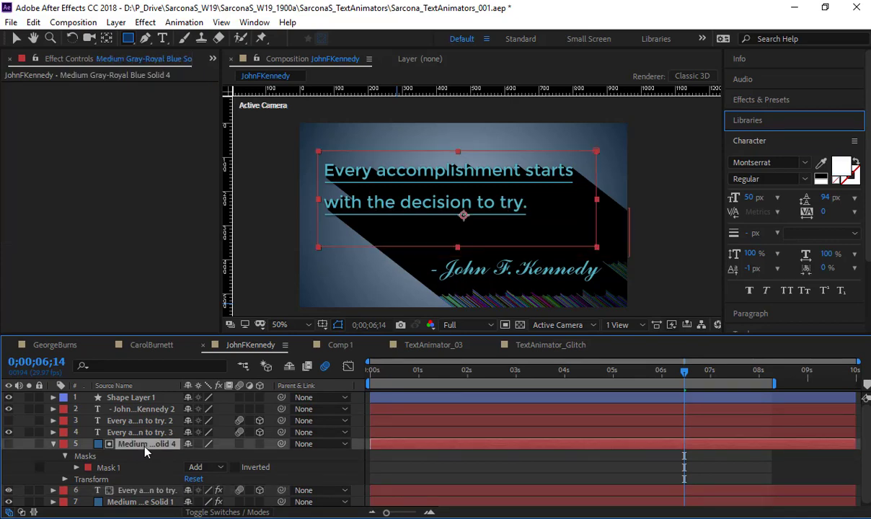
key(ctrl+shift+c)
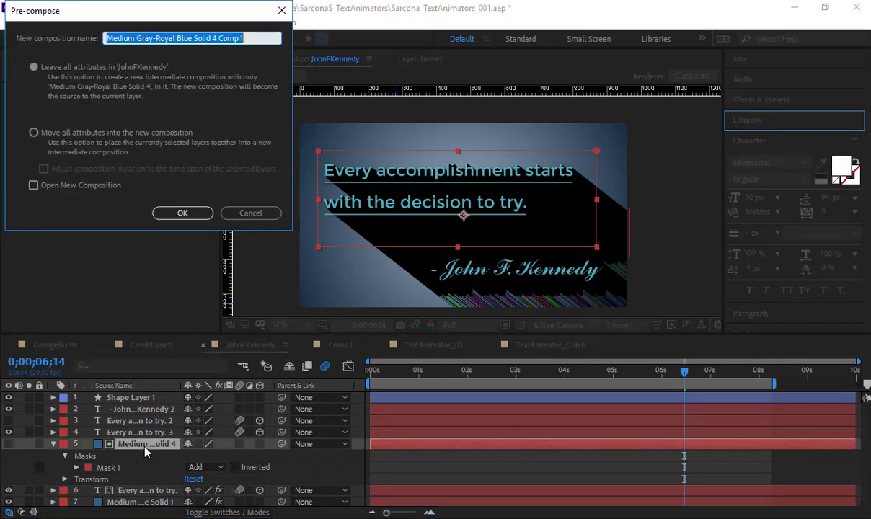
click(82, 134)
key(Return)
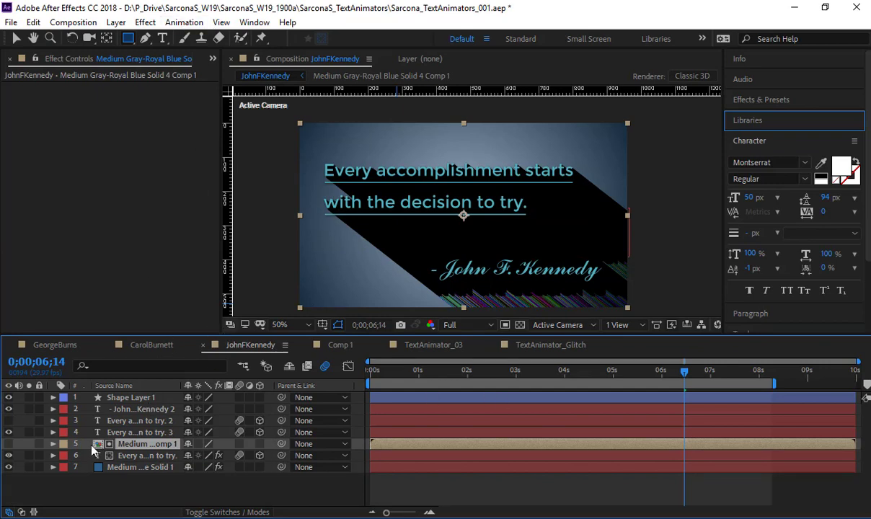
Examine the shadow text and matte layers in TextAnimator_03, and return to JohnFKennedy at about 0;00;05;12.
click(39, 345)
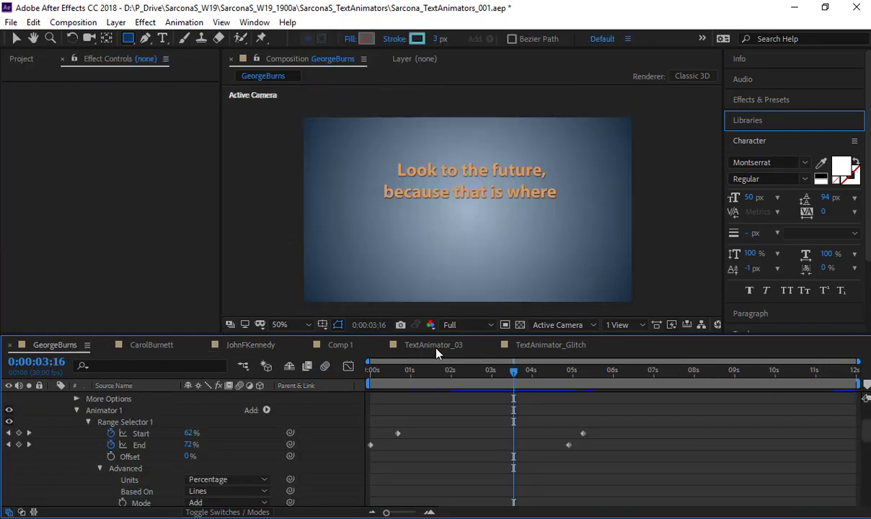
click(457, 349)
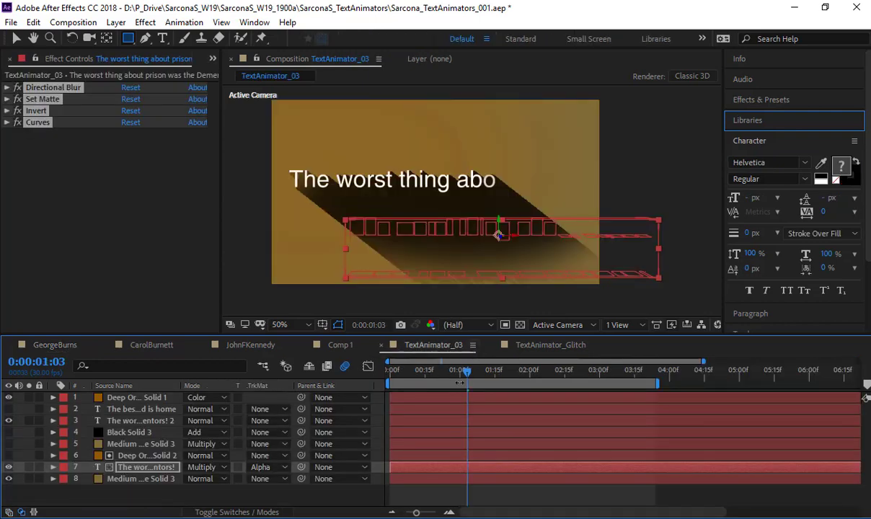
click(164, 468)
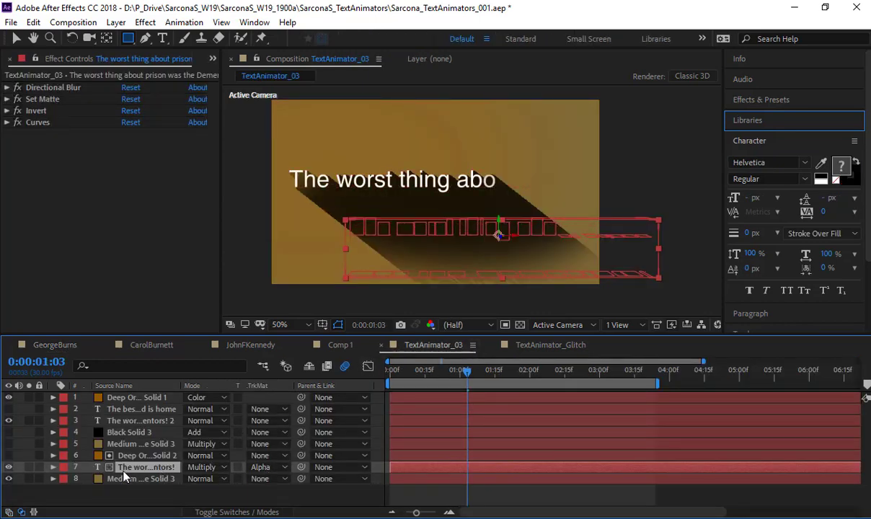
click(53, 467)
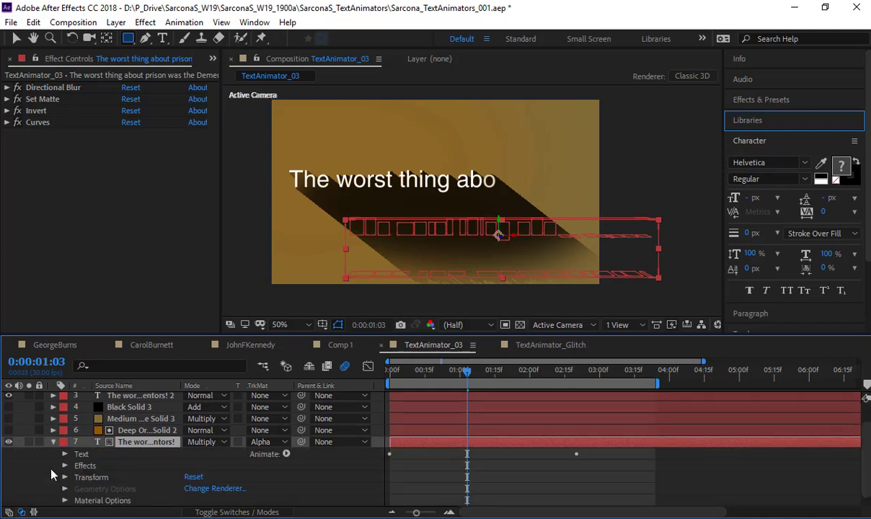
click(52, 443)
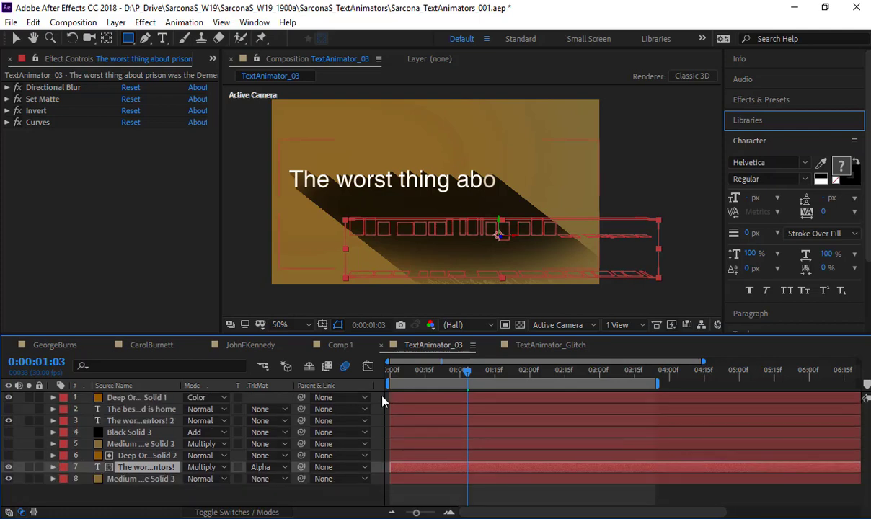
click(114, 456)
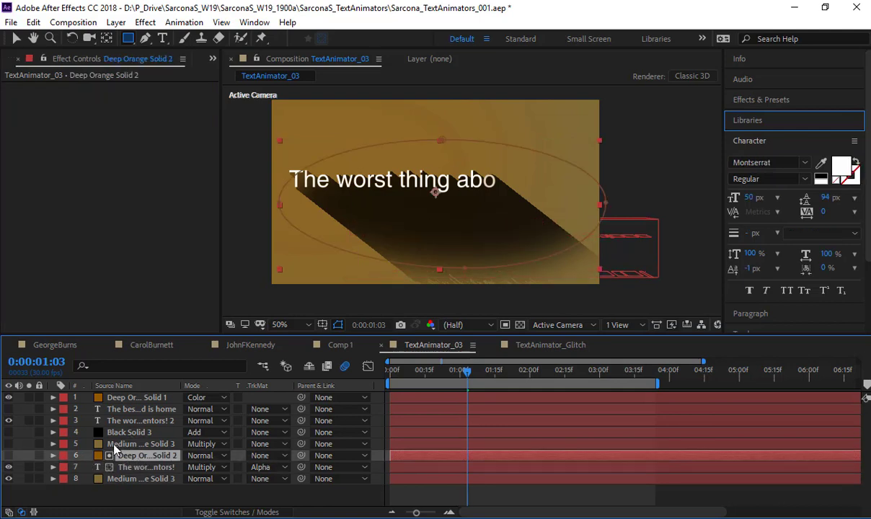
click(61, 349)
click(209, 348)
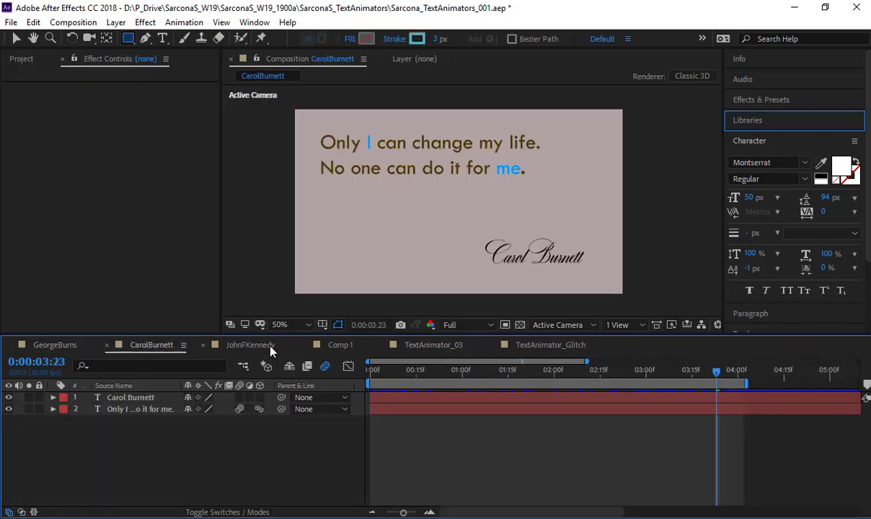
click(267, 349)
drag(420, 374, 632, 372)
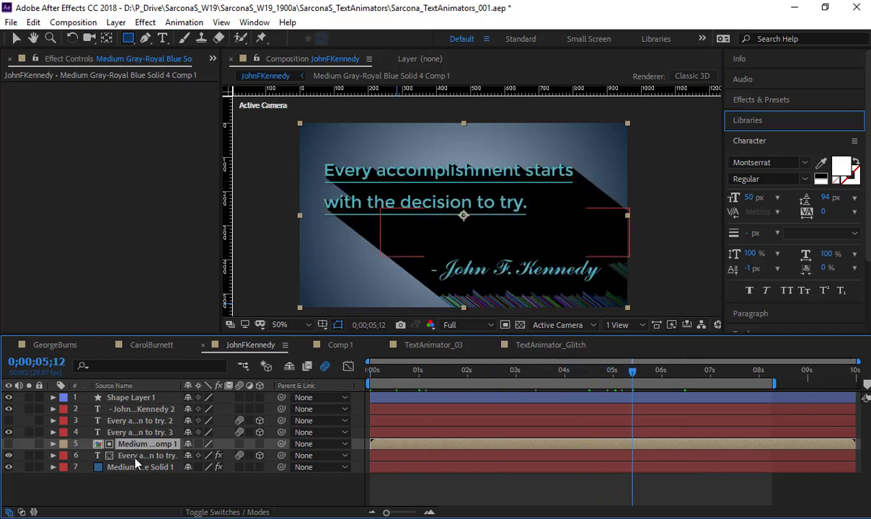
Turn off 3D for the shadow text in layer 6 of JohnFKennedy.
click(150, 518)
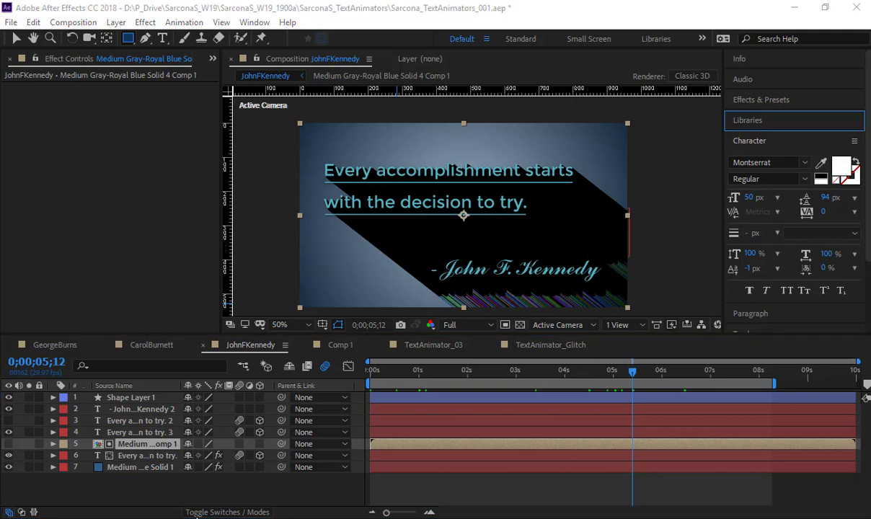
click(339, 507)
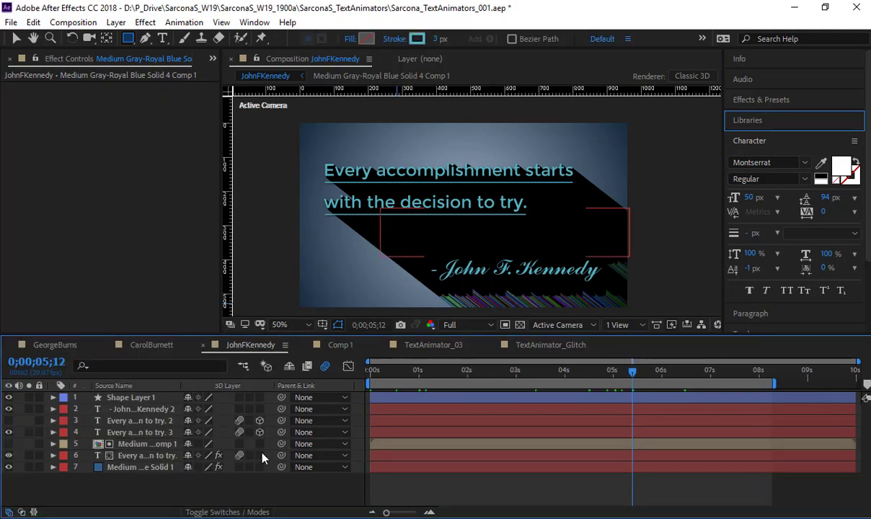
click(261, 455)
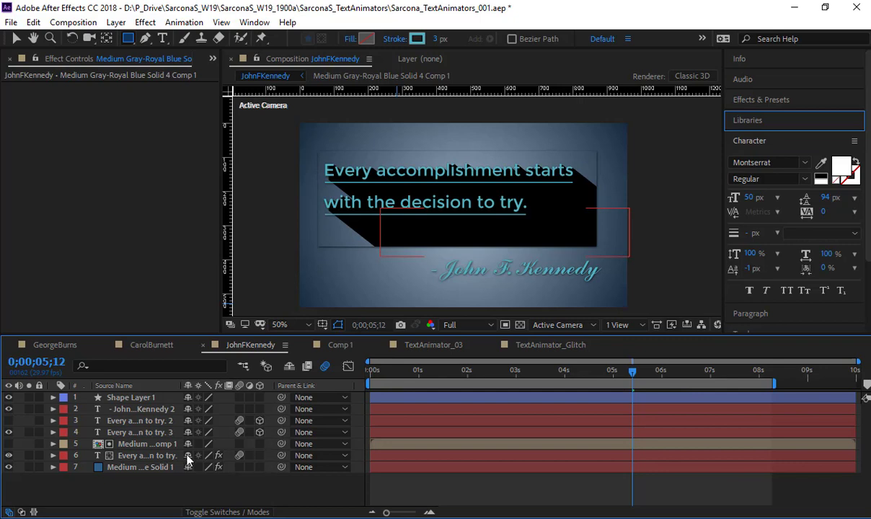
click(162, 457)
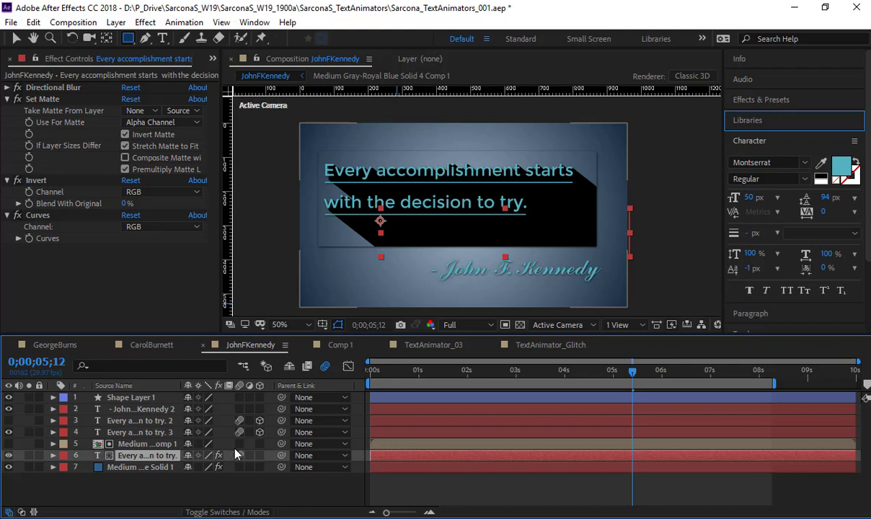
Cut the masked solid out of its pre-composition and paste it into JohnFKennedy directly above the pre-composed matte layer.
click(148, 444)
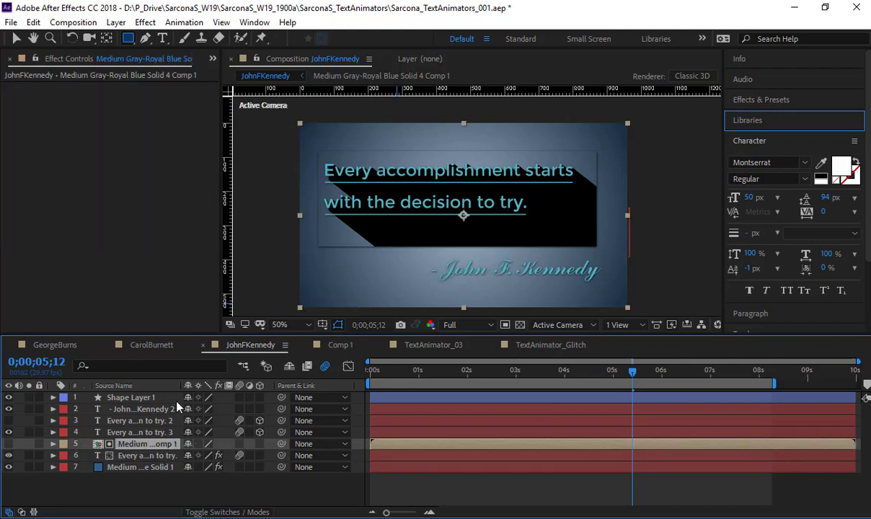
double_click(138, 443)
click(144, 397)
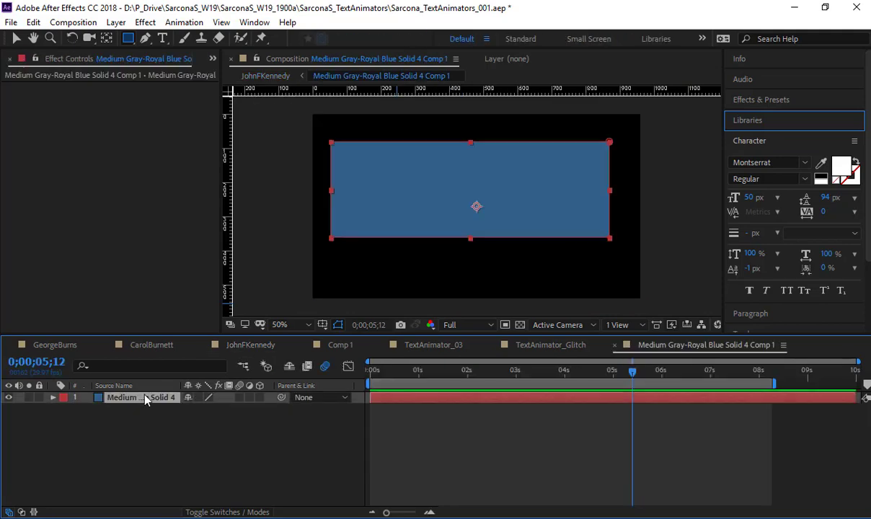
key(Delete)
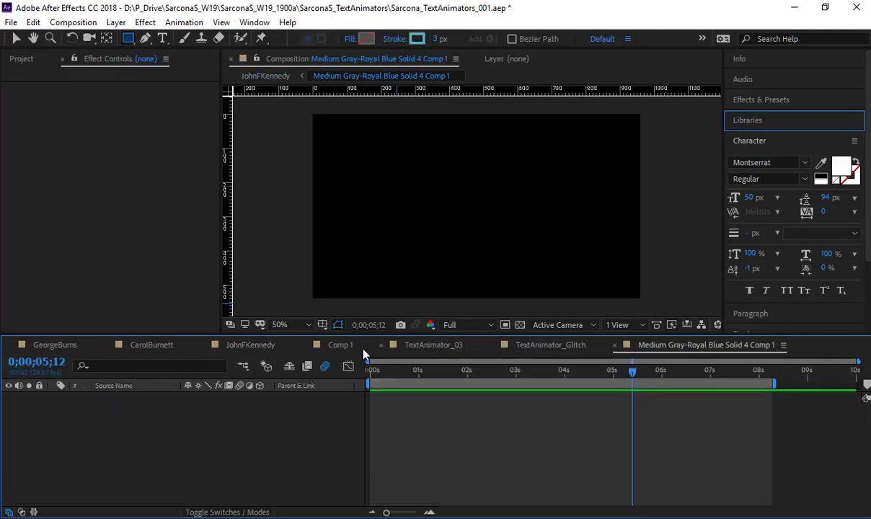
click(248, 344)
click(176, 444)
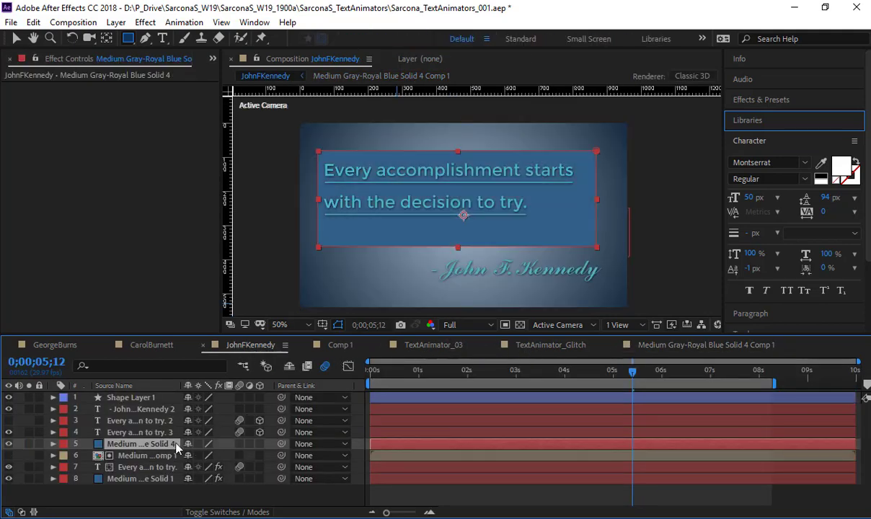
Delete the pre-composed matte layer so the masked solid mattes the shadow text, and hide that solid.
click(142, 456)
key(Delete)
click(140, 446)
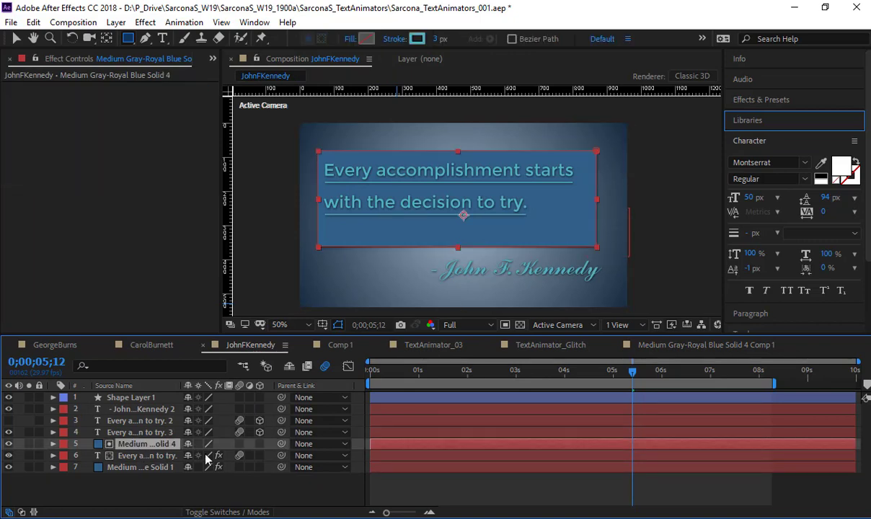
click(227, 512)
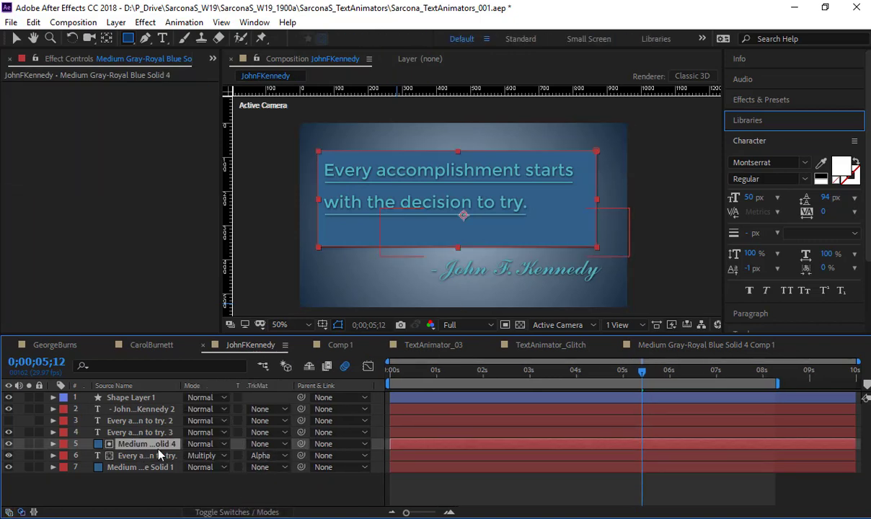
click(8, 444)
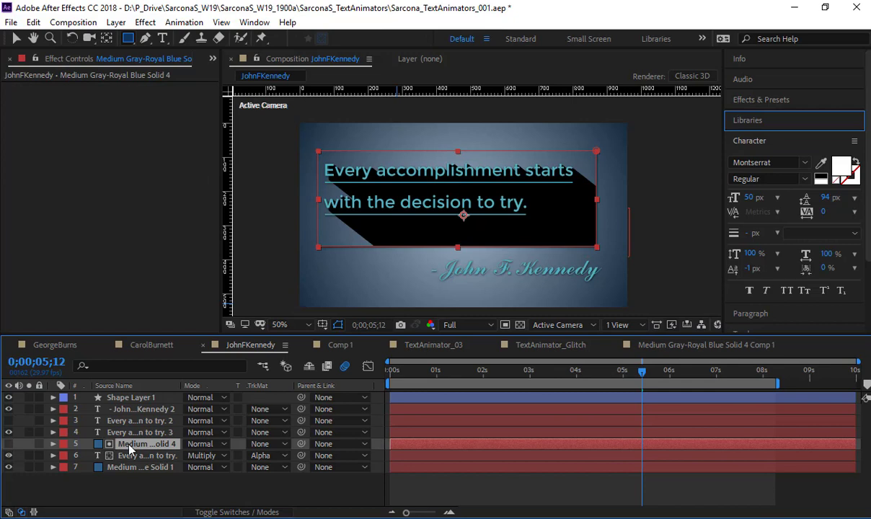
Set the matte solid's mask feather to 82 pixels and mask expansion to 62 pixels, and preview the animation from the start.
key(m)
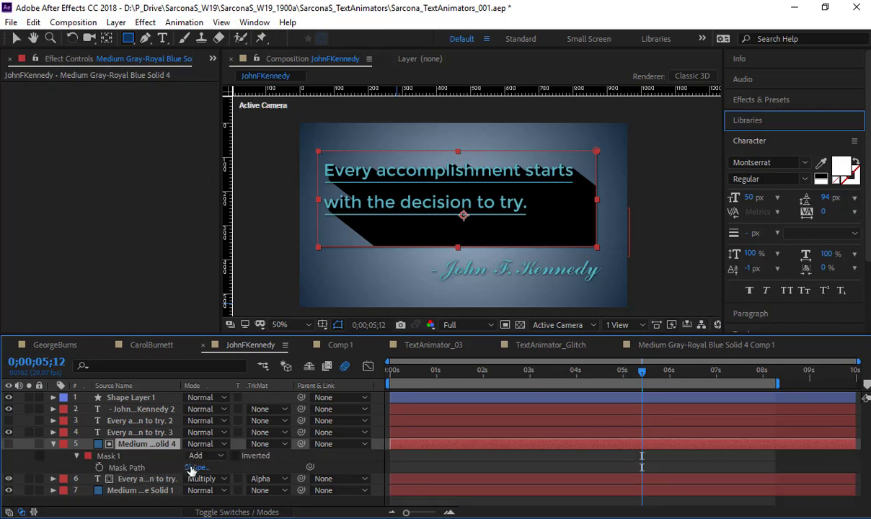
click(75, 455)
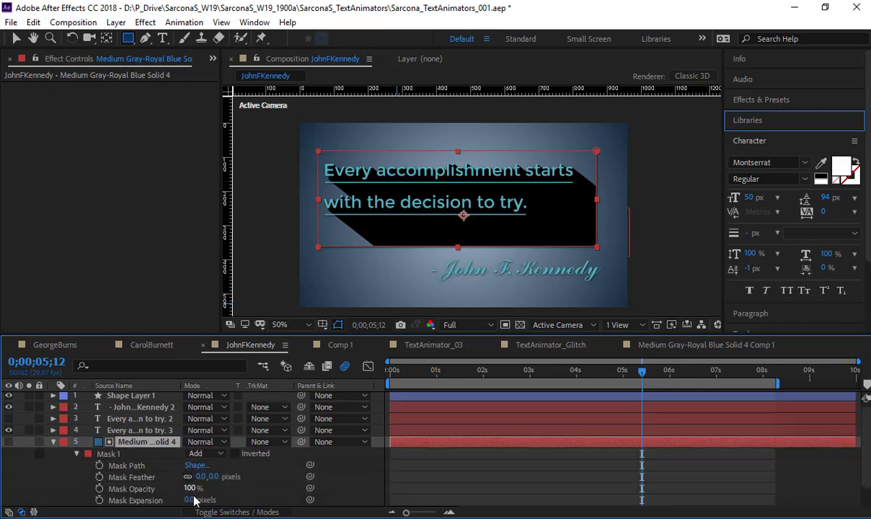
drag(190, 499, 280, 491)
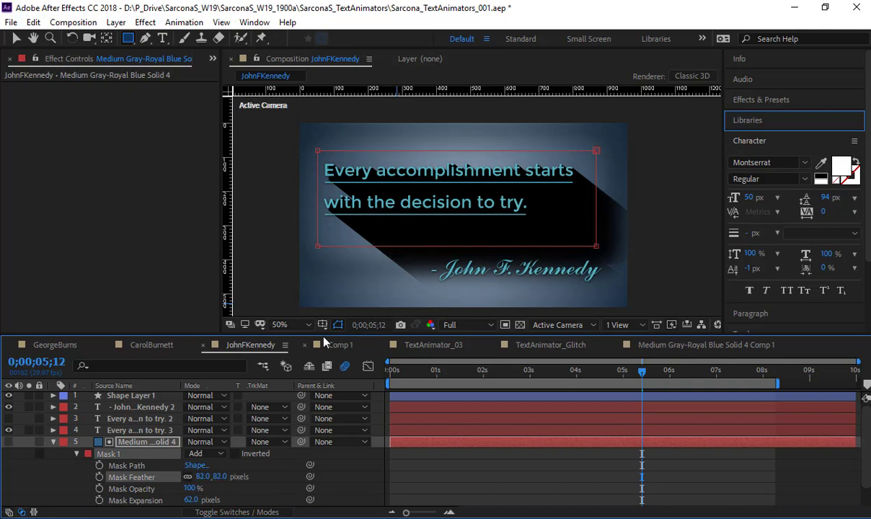
key(v)
click(354, 478)
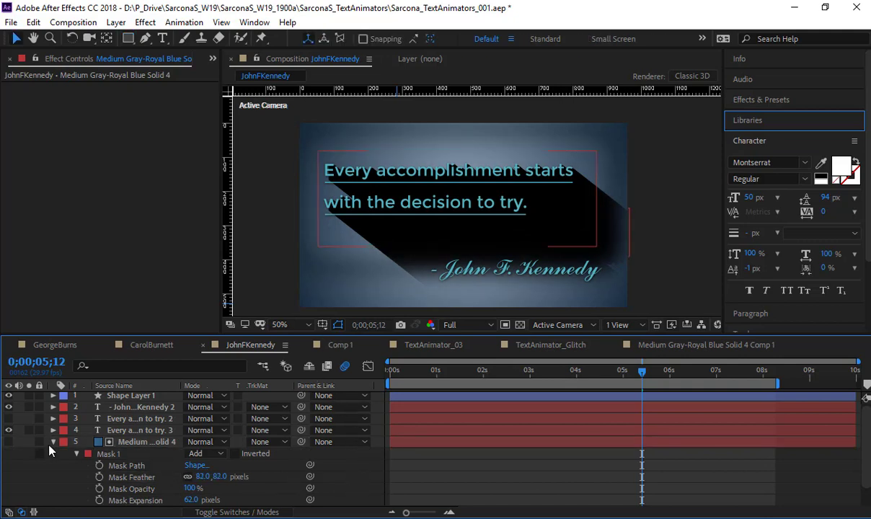
click(52, 441)
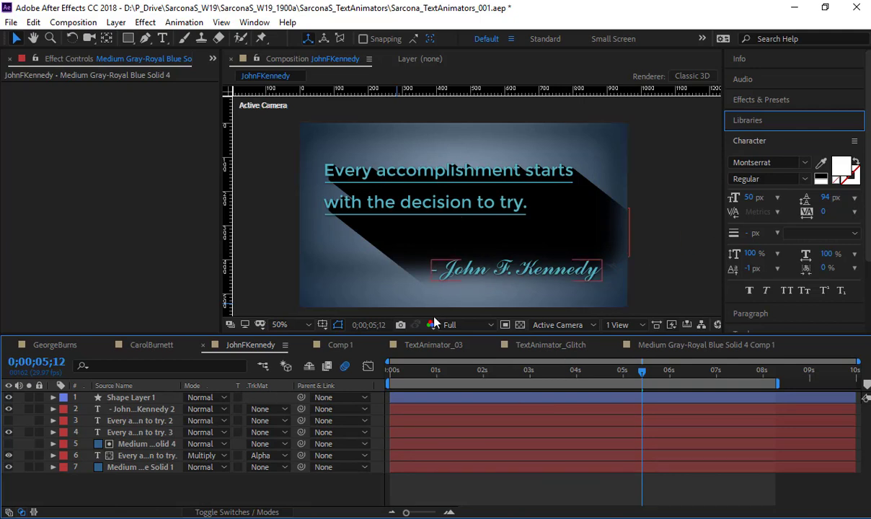
key(Home)
key(space)
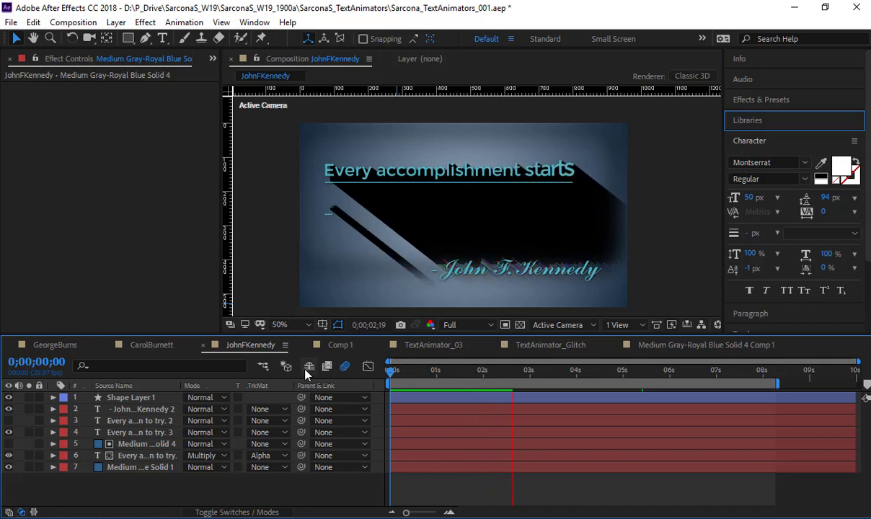
Lower the shadow text layer's opacity to 44% and preview the animation.
click(144, 457)
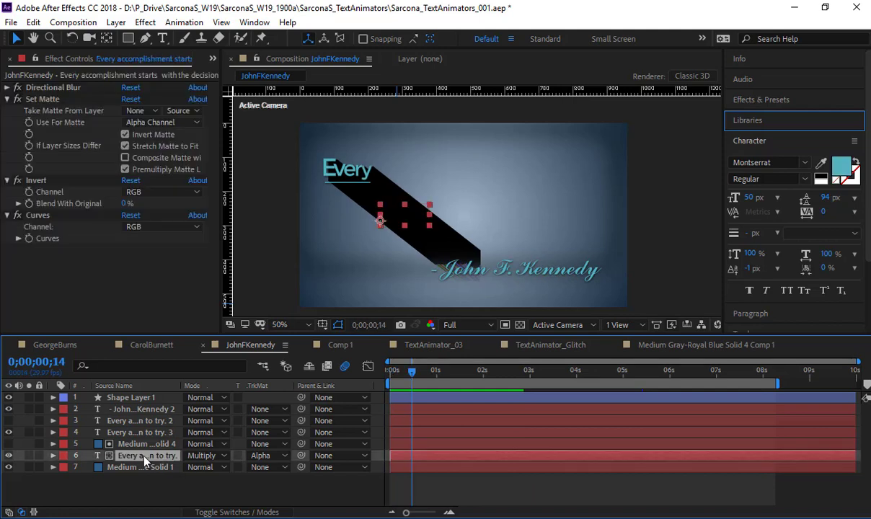
key(t)
drag(184, 467, 153, 470)
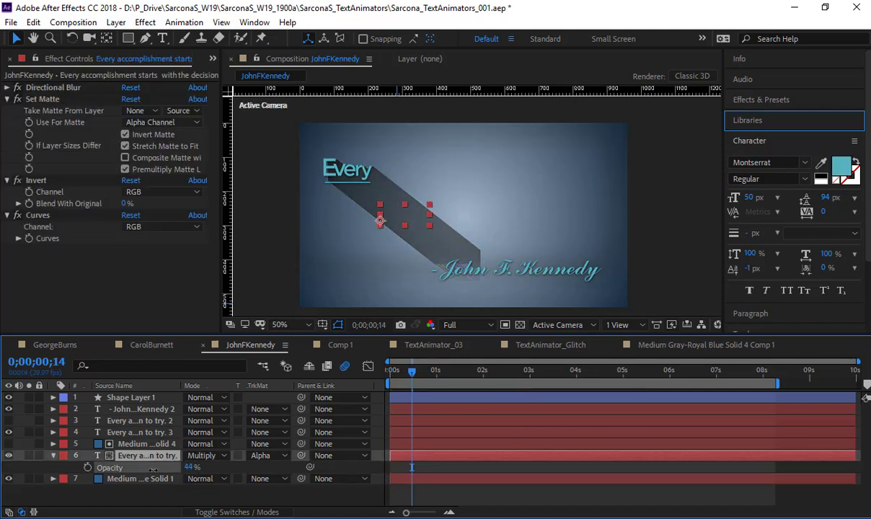
key(space)
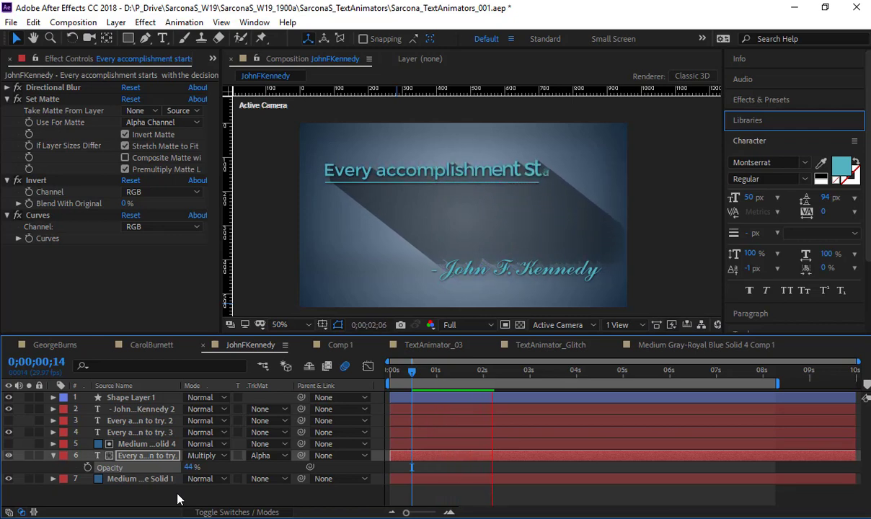
key(space)
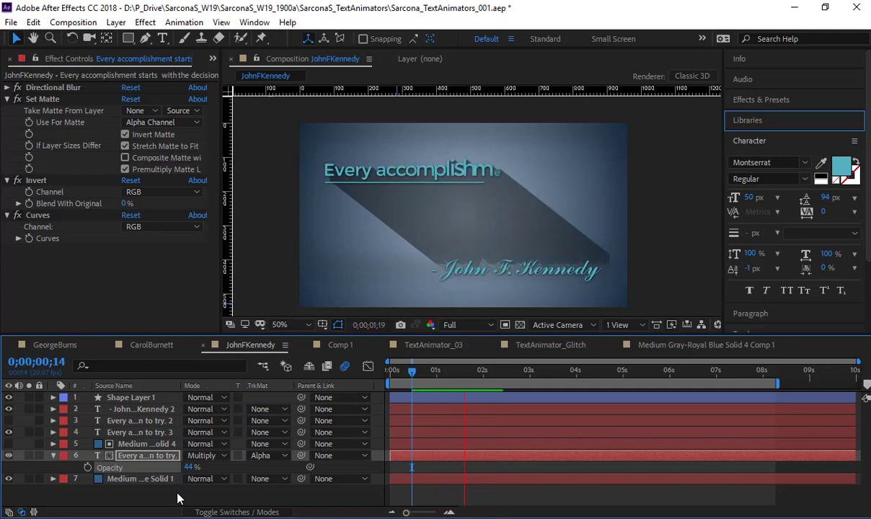
Show Black Solid 3 and the Multiply solid in layers 4 and 5 of TextAnimator_03, and scrub to 0:00:03:12.
click(537, 345)
drag(487, 376, 530, 375)
click(670, 345)
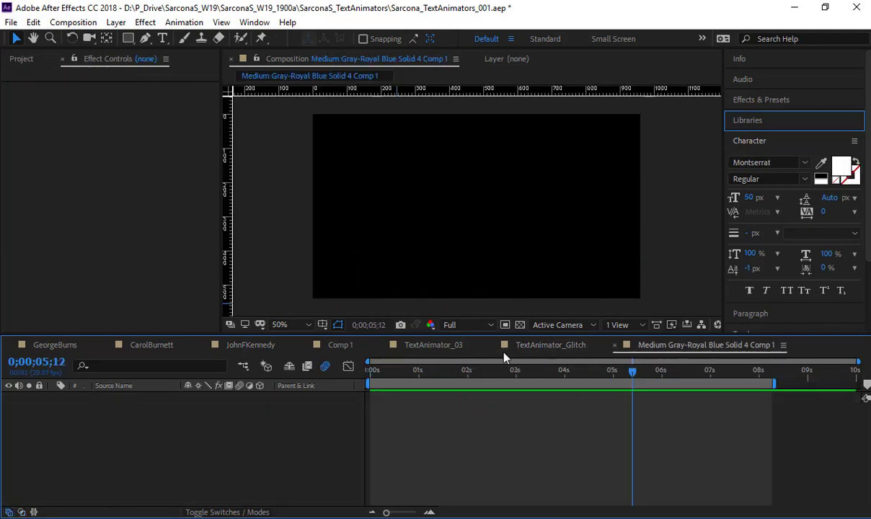
click(432, 345)
click(387, 374)
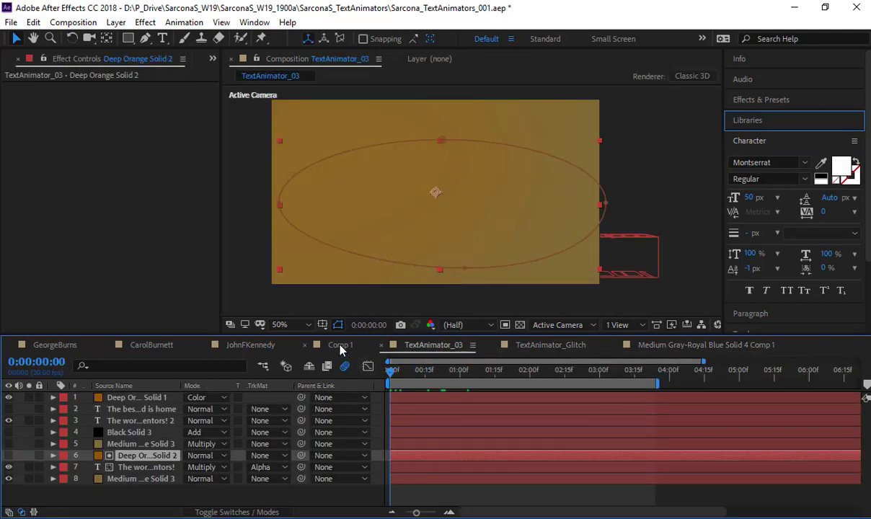
click(9, 409)
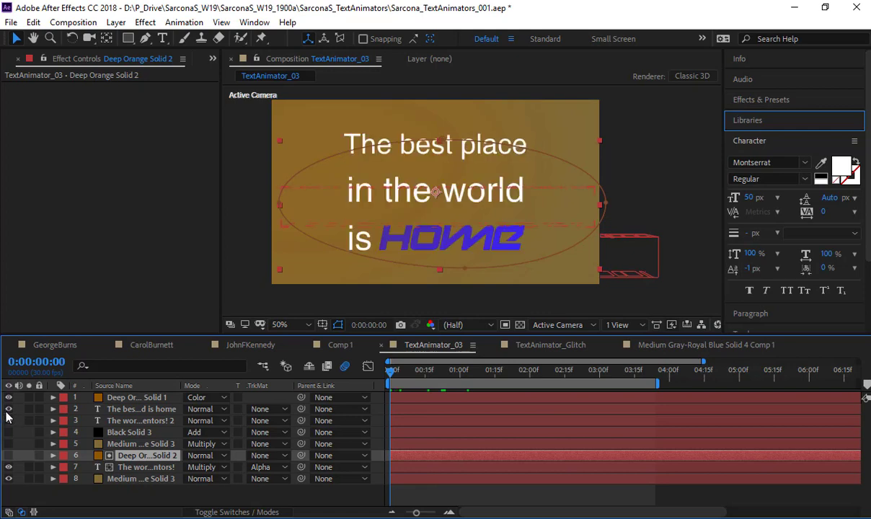
click(9, 408)
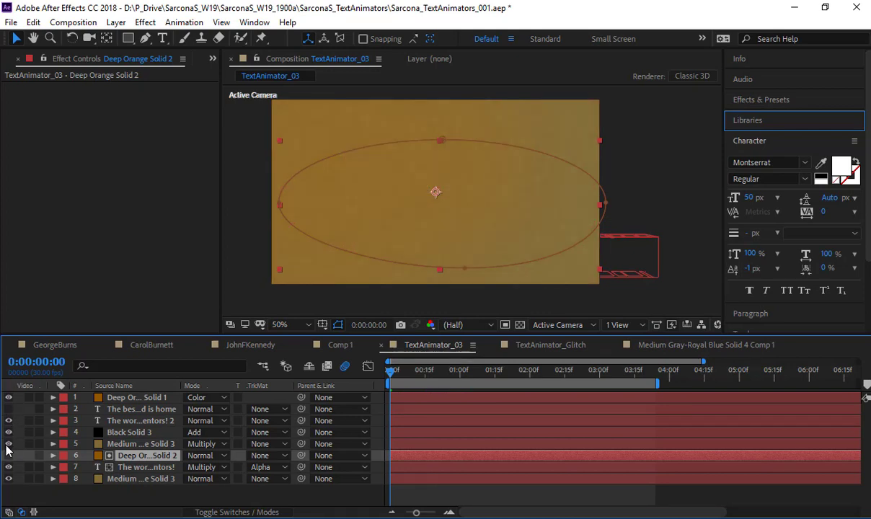
click(9, 432)
drag(391, 372, 631, 383)
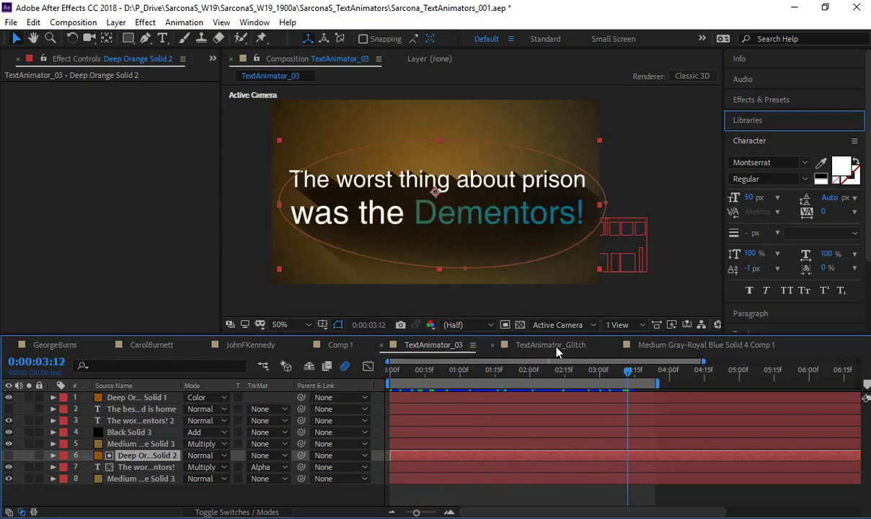
Compare the TextAnimator_Glitch composition with TextAnimator_03.
click(548, 346)
click(432, 345)
click(536, 345)
click(433, 345)
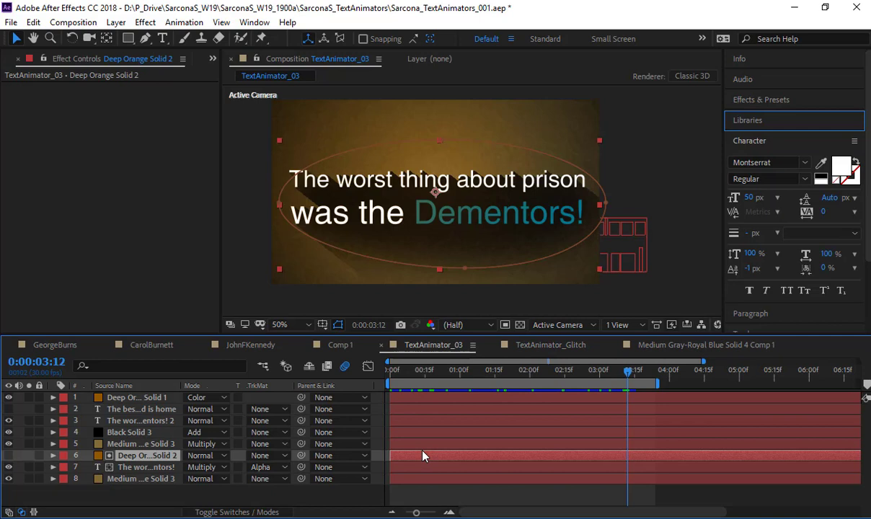